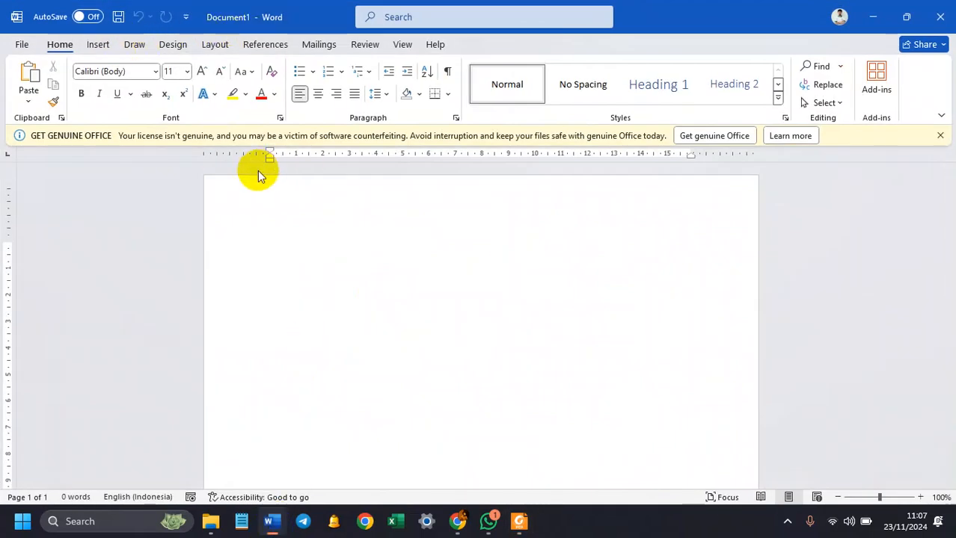
# Step: Open Page Setup from Custom Margins and keep the paper size at A4
pyautogui.click(940, 137)
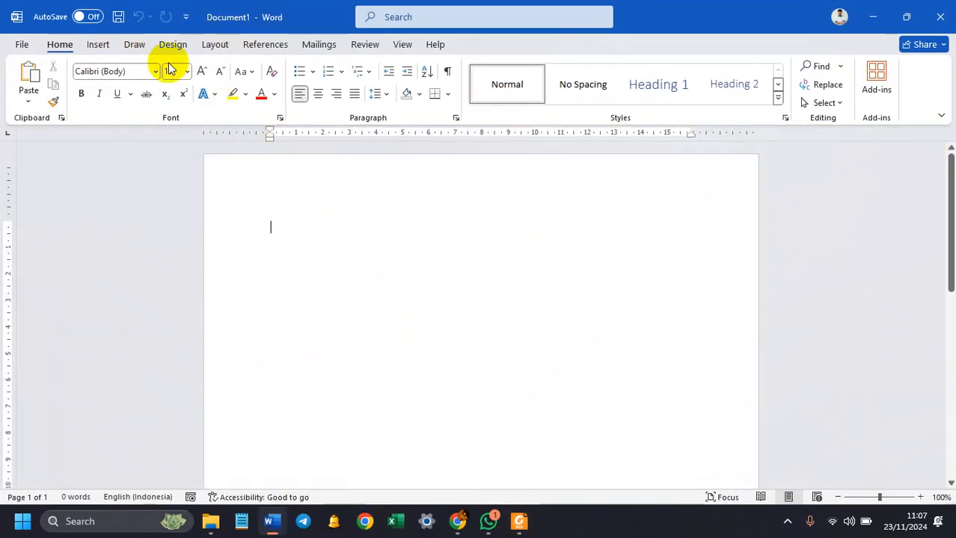
pyautogui.click(216, 45)
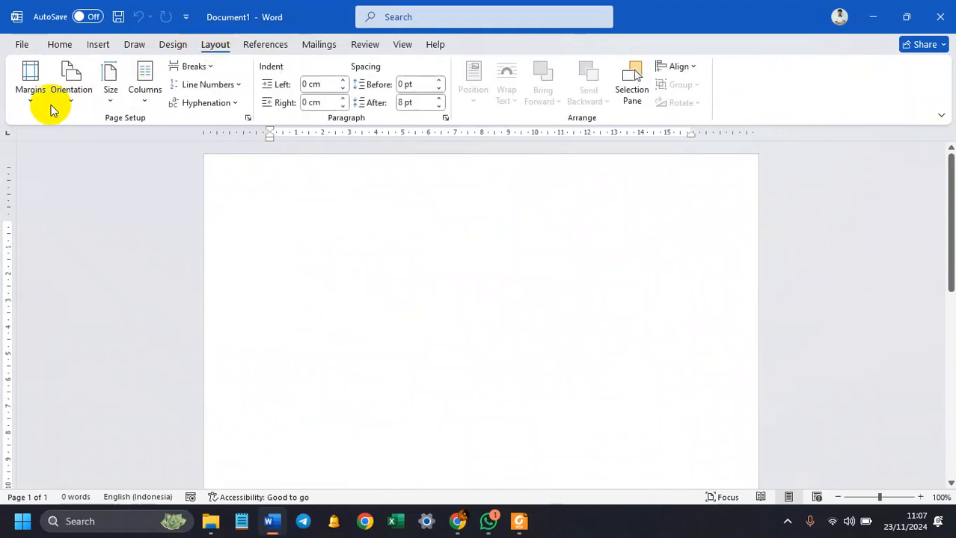
pyautogui.click(28, 96)
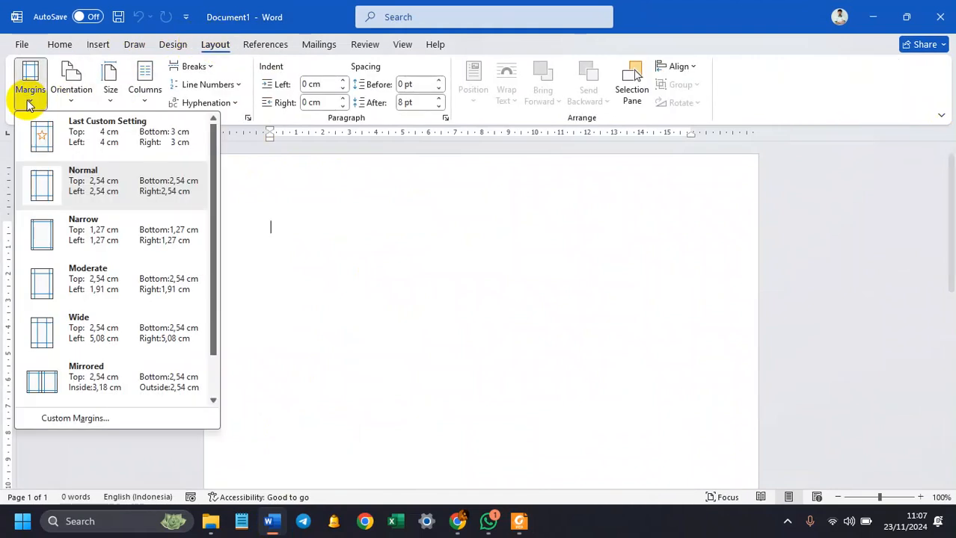
pyautogui.click(73, 419)
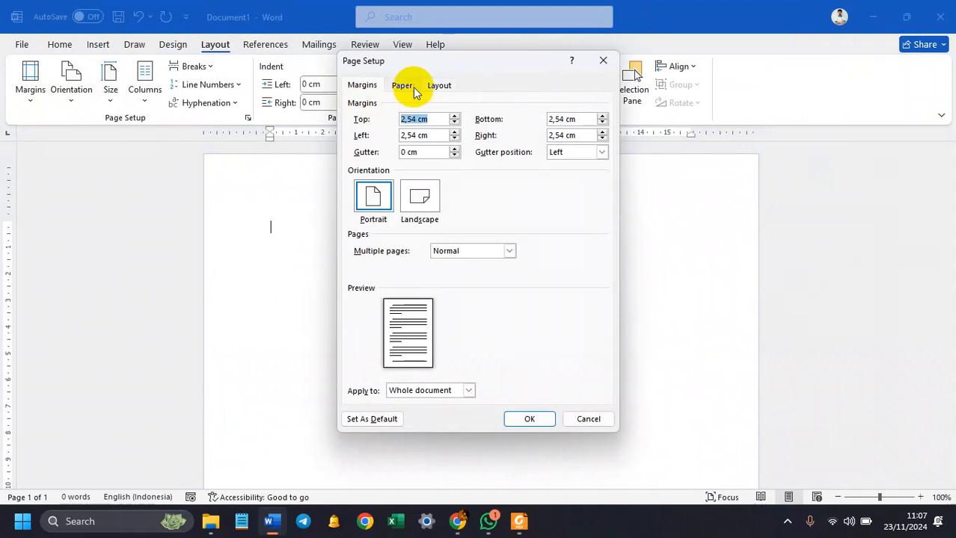
pyautogui.click(403, 86)
pyautogui.click(443, 120)
pyautogui.click(443, 120)
pyautogui.click(363, 86)
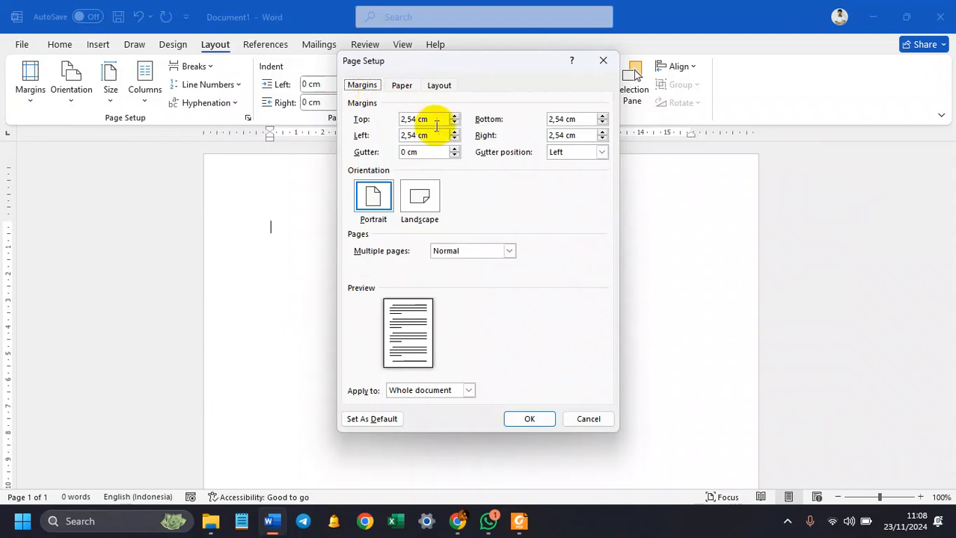
# Step: Set margins to 1,5 cm top and bottom, 2 cm left and right, then view the assessment PDF
pyautogui.moveTo(433, 120); pyautogui.dragTo(397, 122)
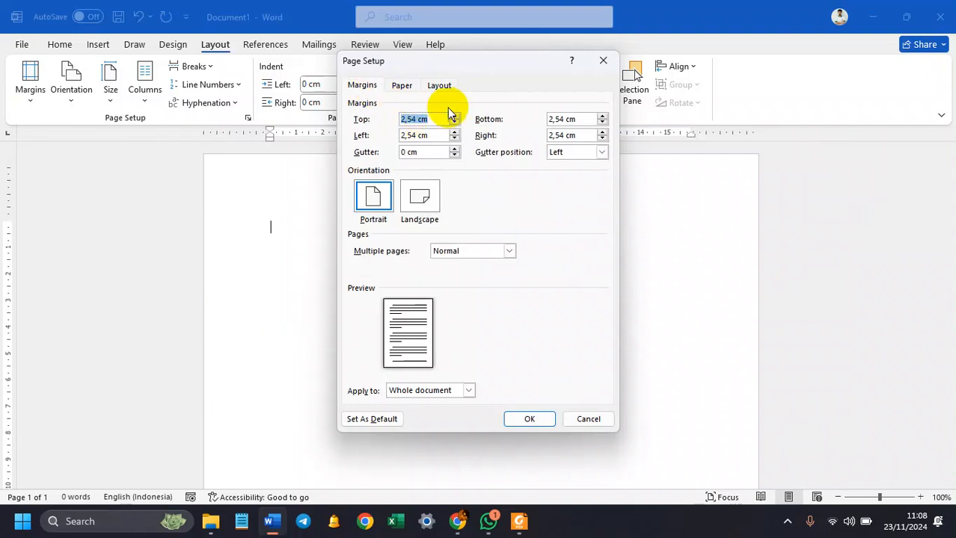
pyautogui.write('1,')
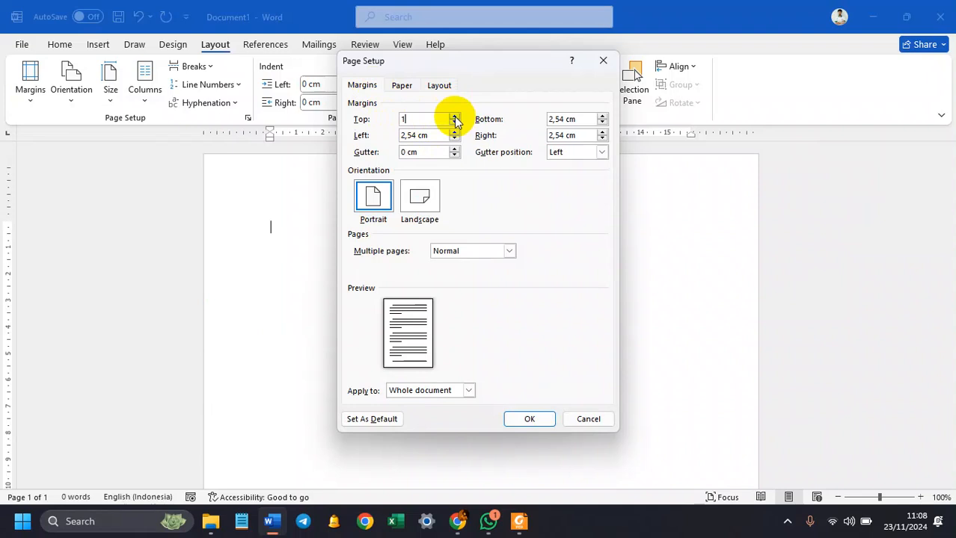
pyautogui.click(454, 115)
pyautogui.click(455, 116)
pyautogui.click(455, 116)
pyautogui.click(454, 117)
pyautogui.moveTo(576, 118); pyautogui.dragTo(551, 120)
pyautogui.write('1')
pyautogui.click(602, 116)
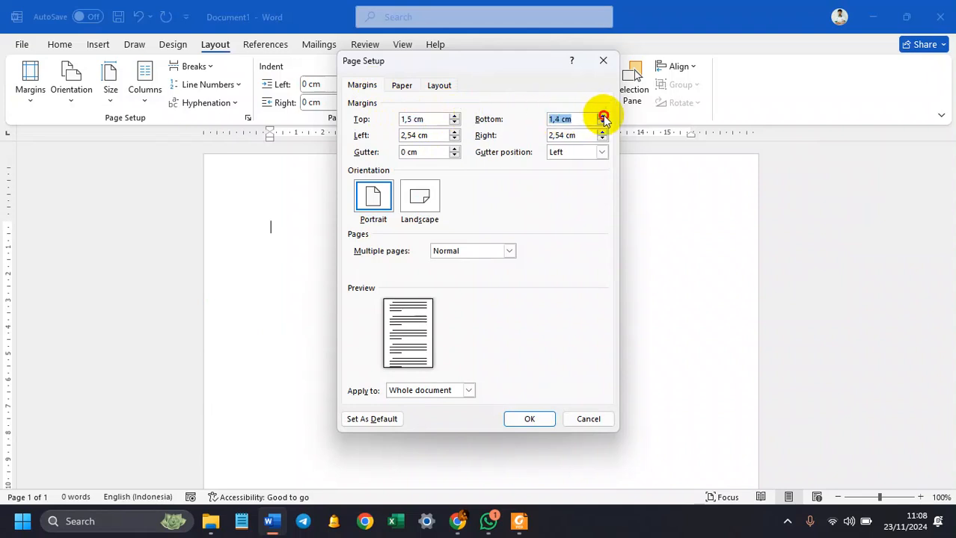
pyautogui.moveTo(434, 136); pyautogui.dragTo(329, 134)
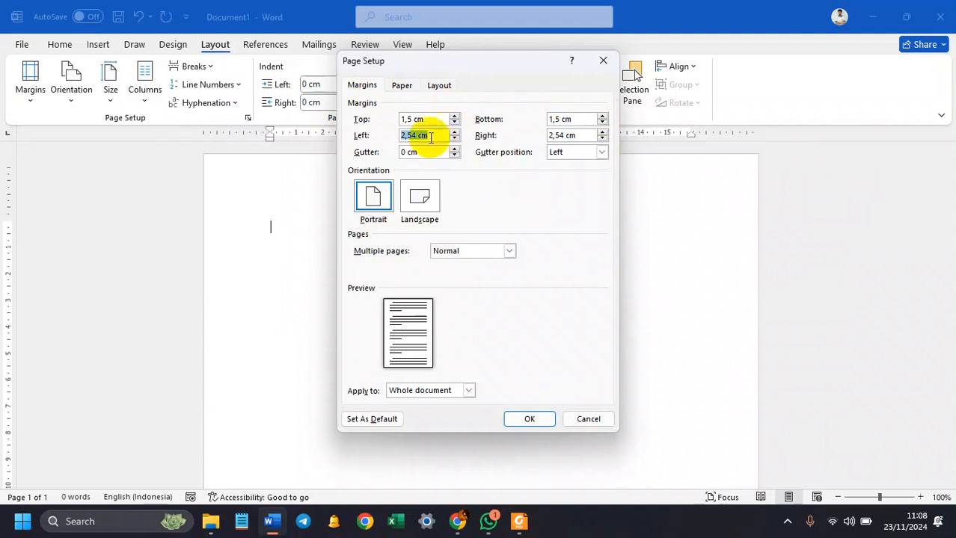
pyautogui.write('2')
pyautogui.moveTo(577, 135); pyautogui.dragTo(552, 135)
pyautogui.write('2')
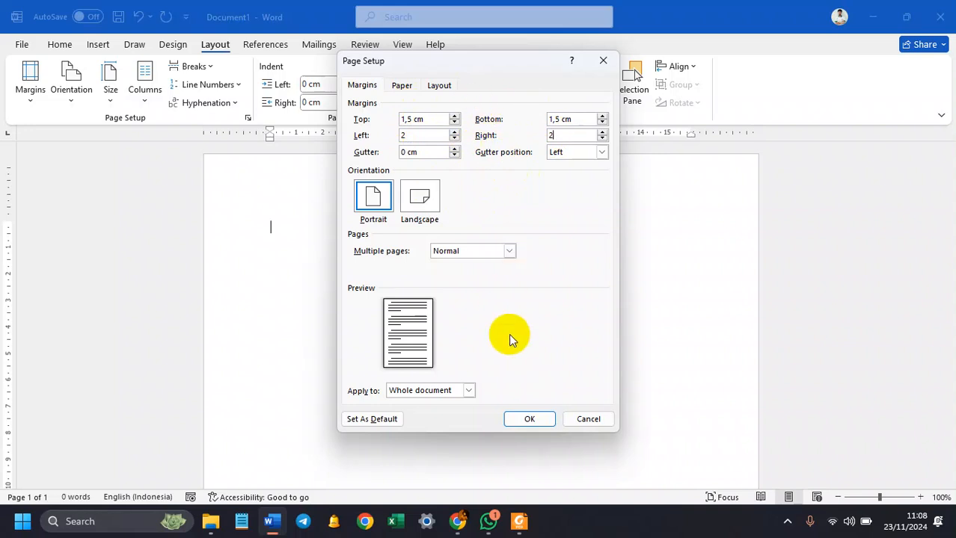
pyautogui.click(530, 418)
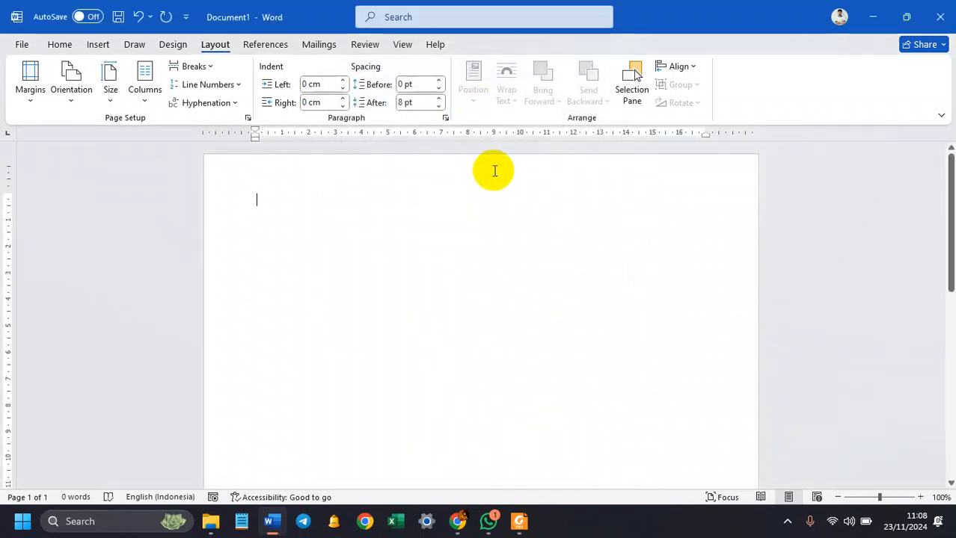
pyautogui.click(519, 521)
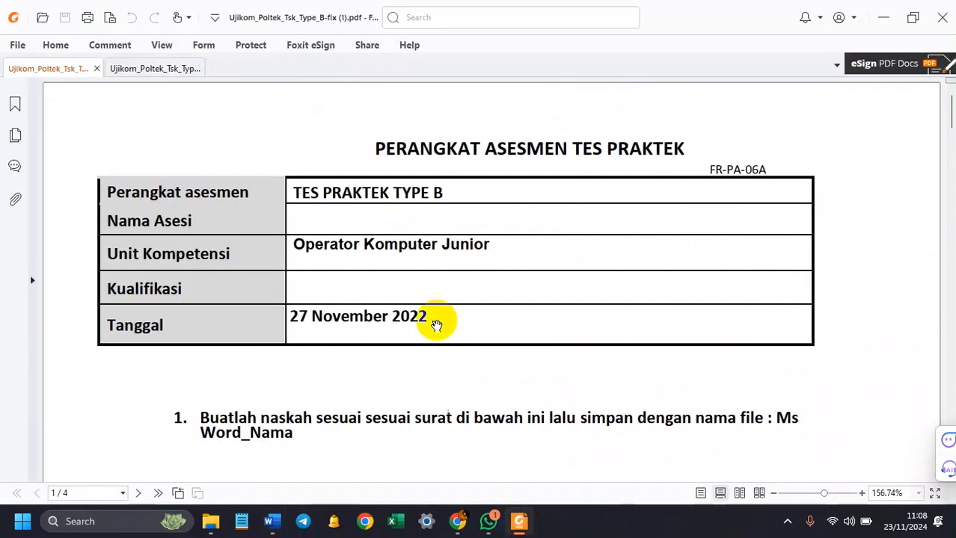
# Step: Scroll the assessment PDF down to the sample letterhead, then return to Word
pyautogui.scroll(-5, 437, 326)
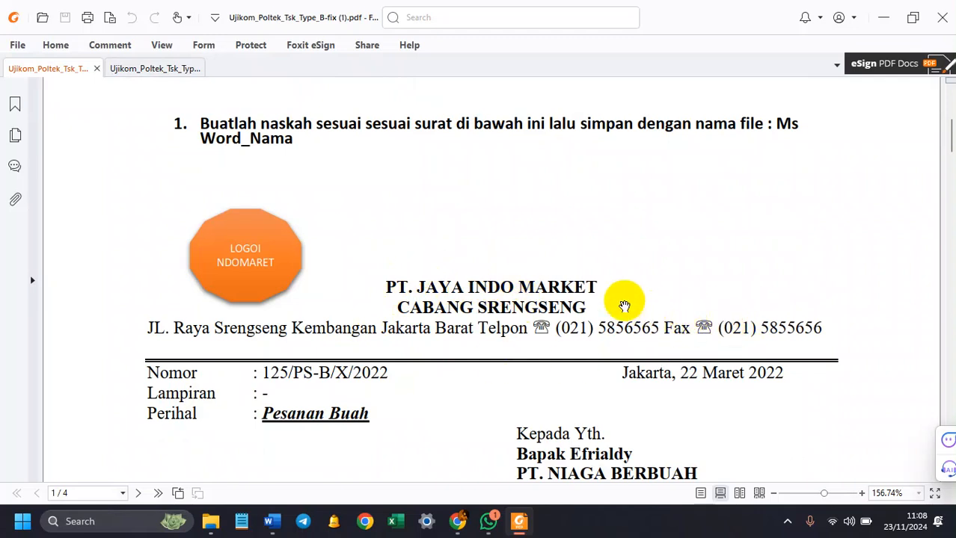
pyautogui.scroll(-1, 558, 306)
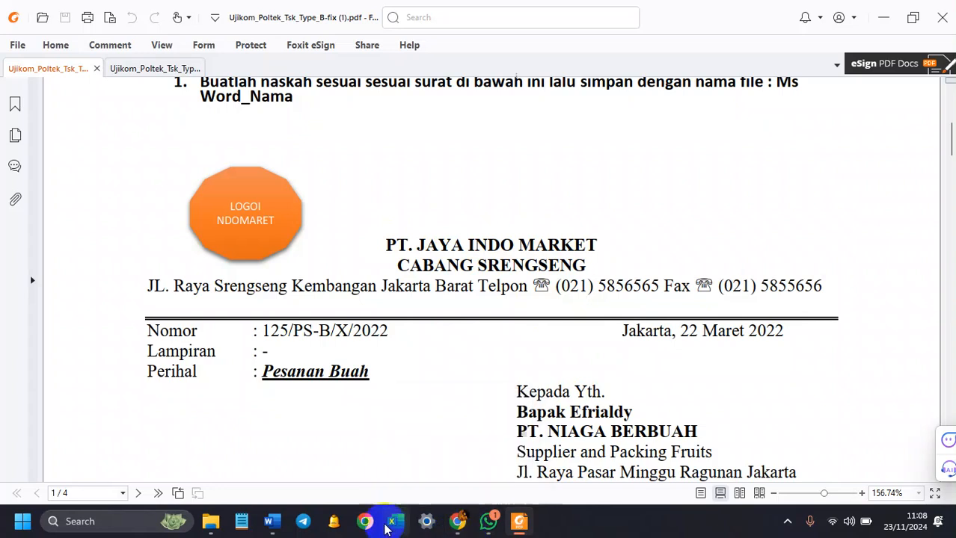
pyautogui.click(272, 521)
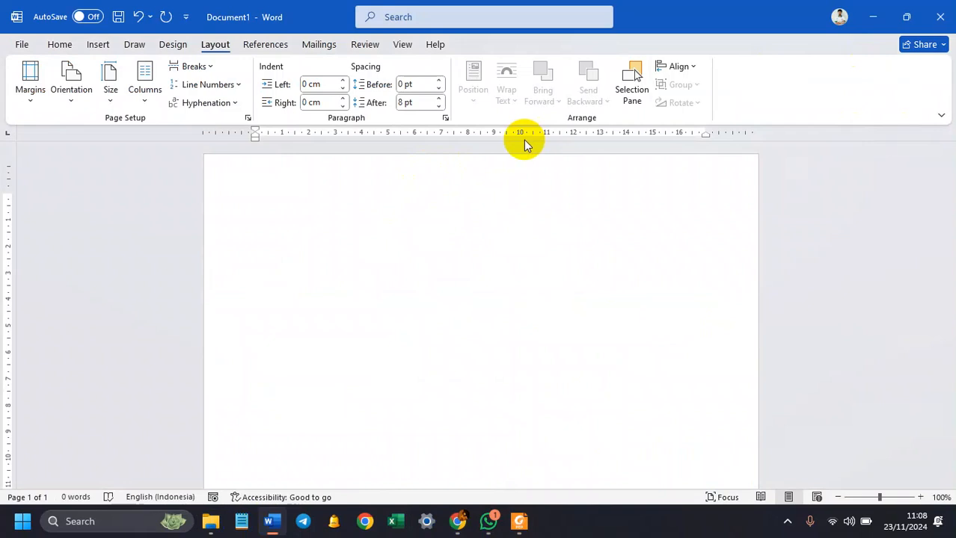
# Step: Type the company name as the first letterhead line, comparing with the reference PDF
pyautogui.write('PT')
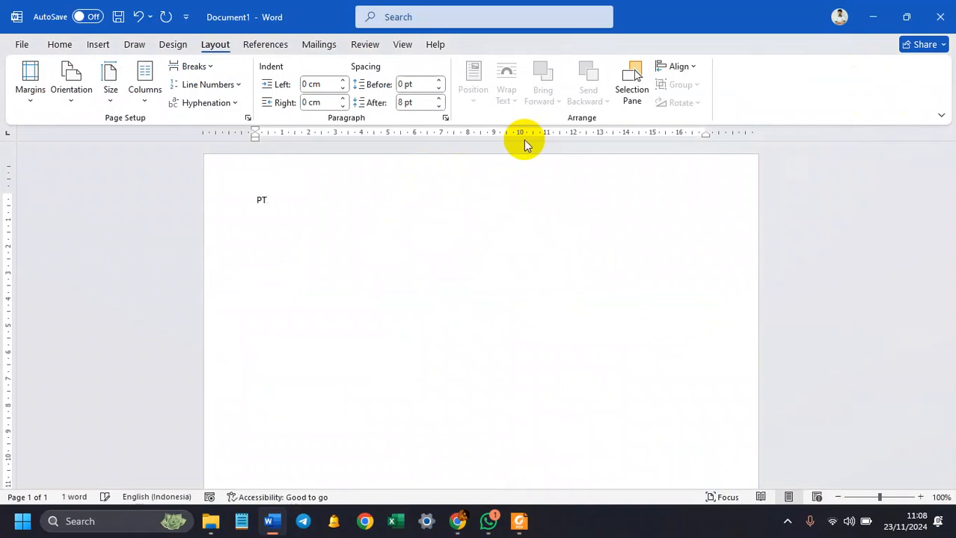
pyautogui.press('BackSpace')
pyautogui.press('BackSpace')
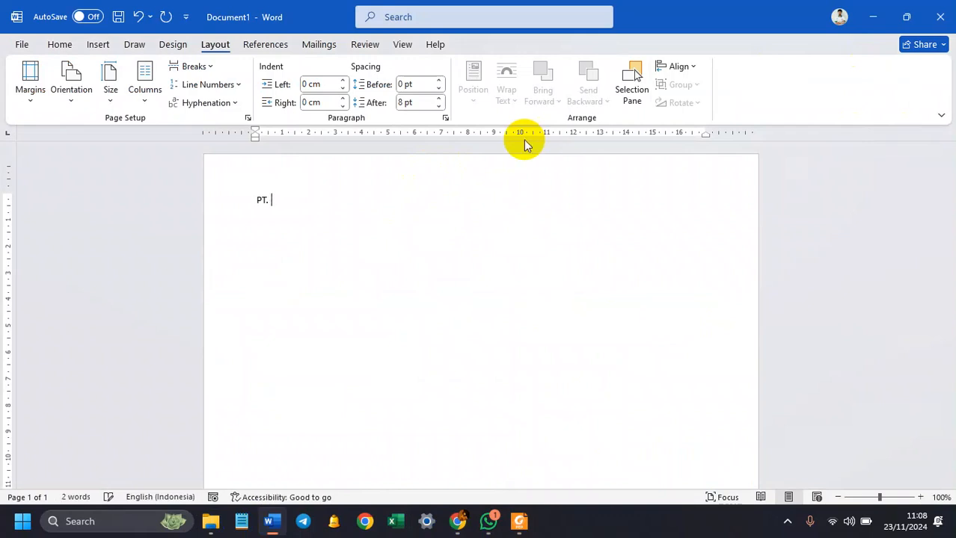
pyautogui.write('jata')
pyautogui.write('JA')
pyautogui.write('YA INDI')
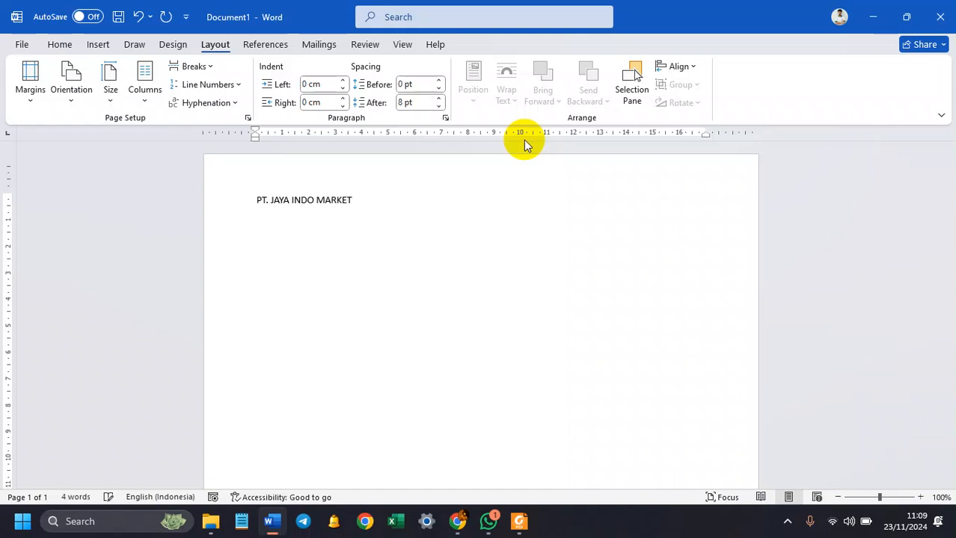
pyautogui.click(519, 522)
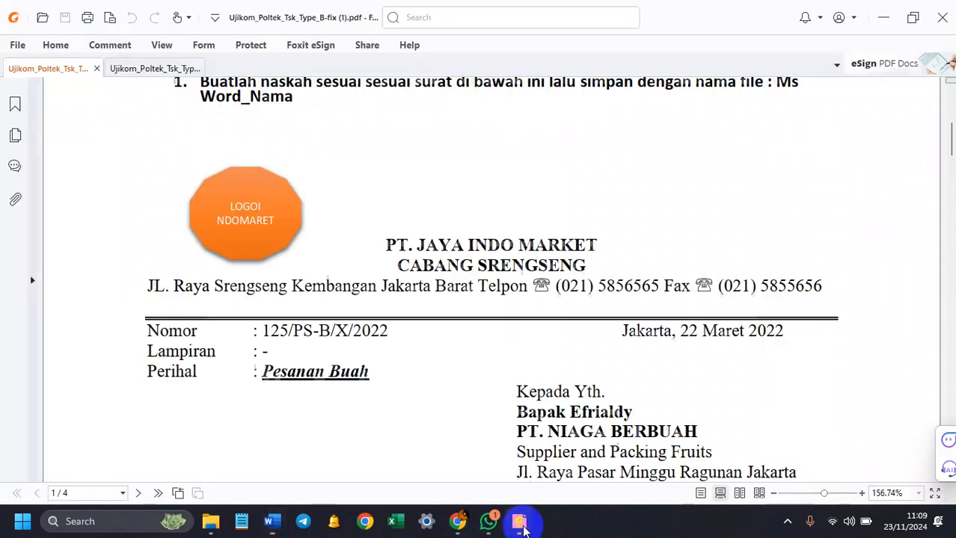
pyautogui.click(521, 523)
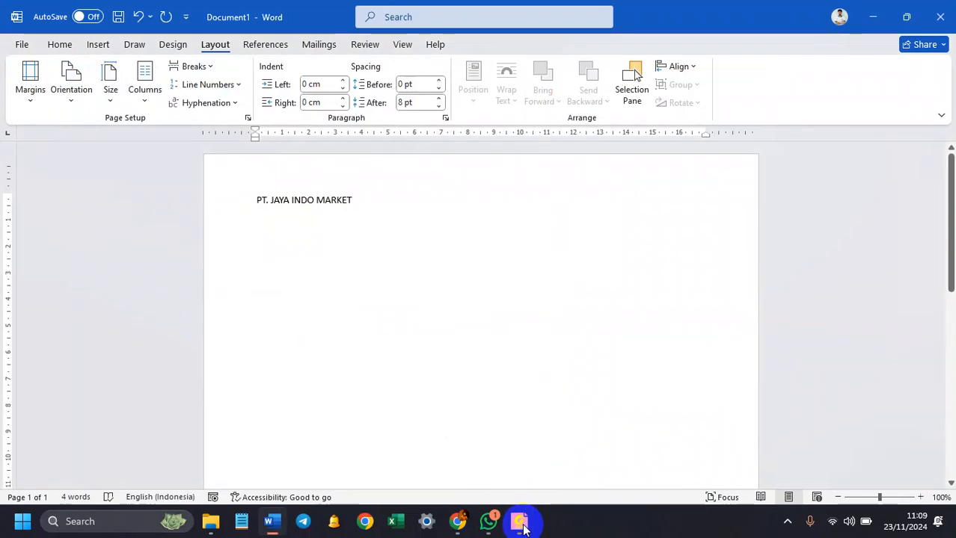
# Step: Add the branch line and begin the street address starting with 'Jl.'
pyautogui.write('CABANG SRENGSENG')
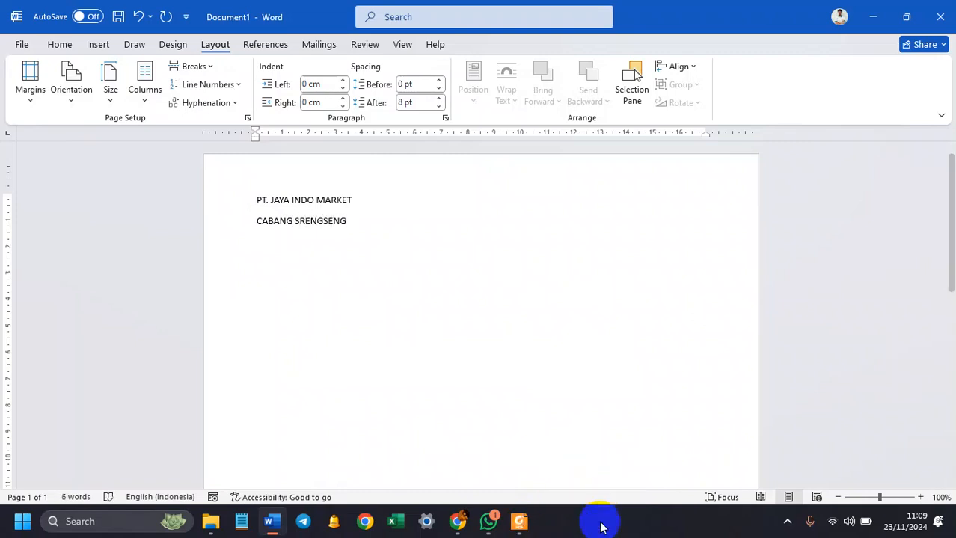
pyautogui.click(521, 526)
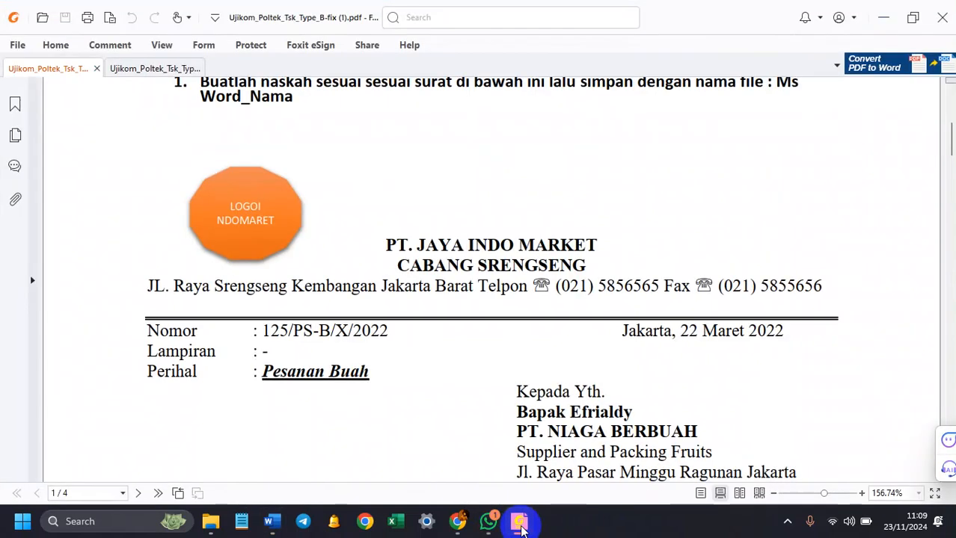
pyautogui.click(522, 528)
pyautogui.write('Jl. Raya')
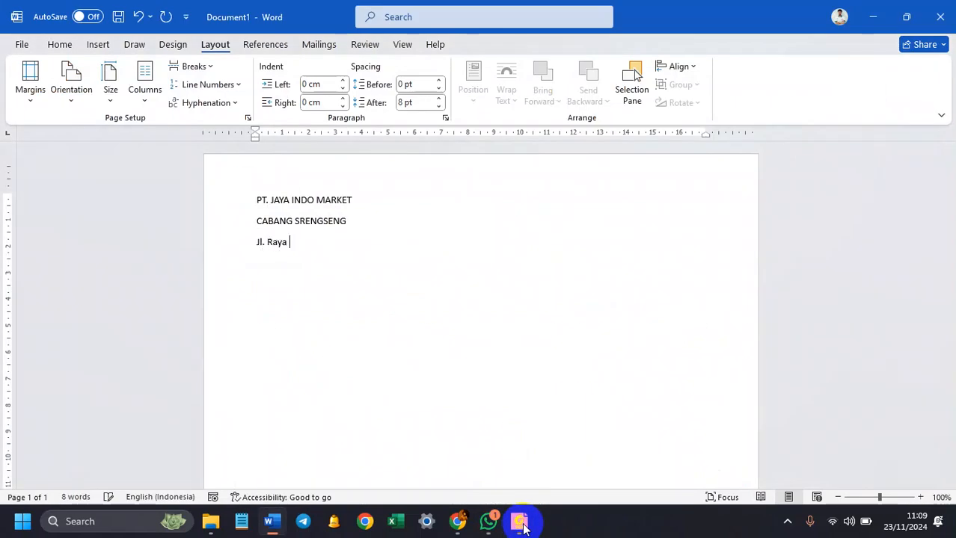
pyautogui.click(522, 527)
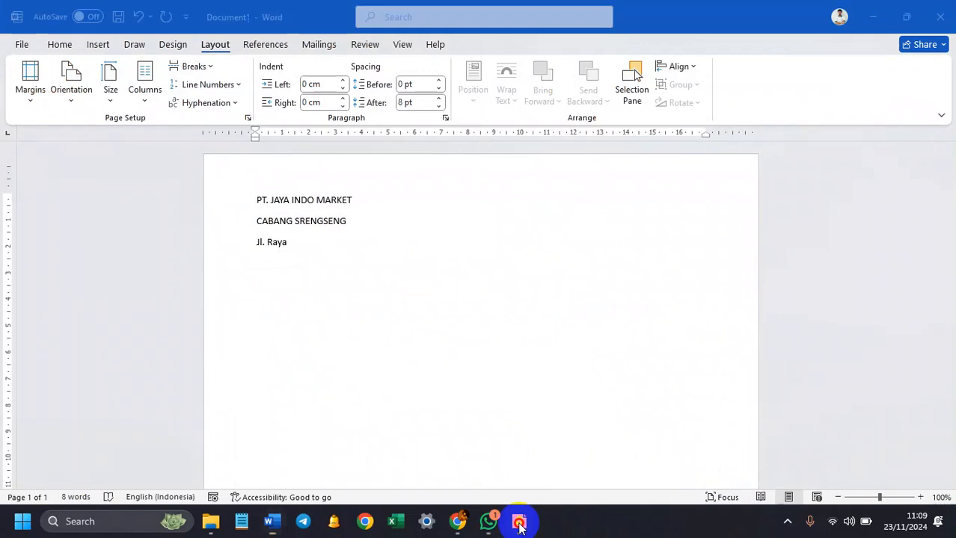
pyautogui.click(522, 528)
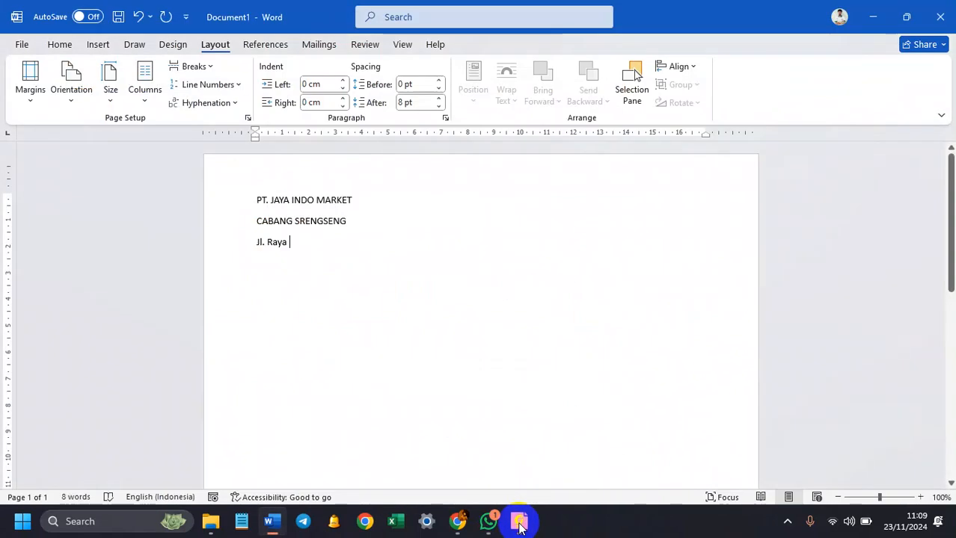
pyautogui.write('Srengseng')
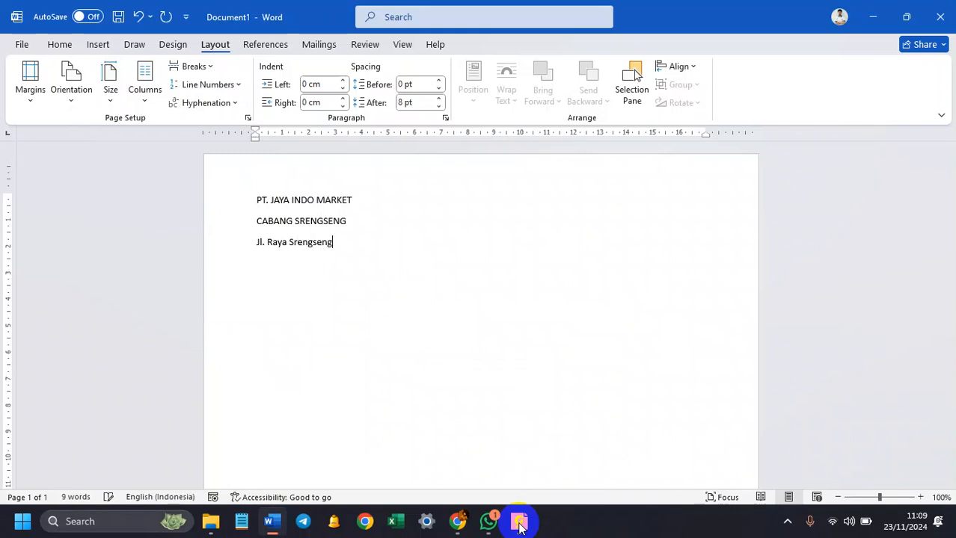
pyautogui.click(522, 527)
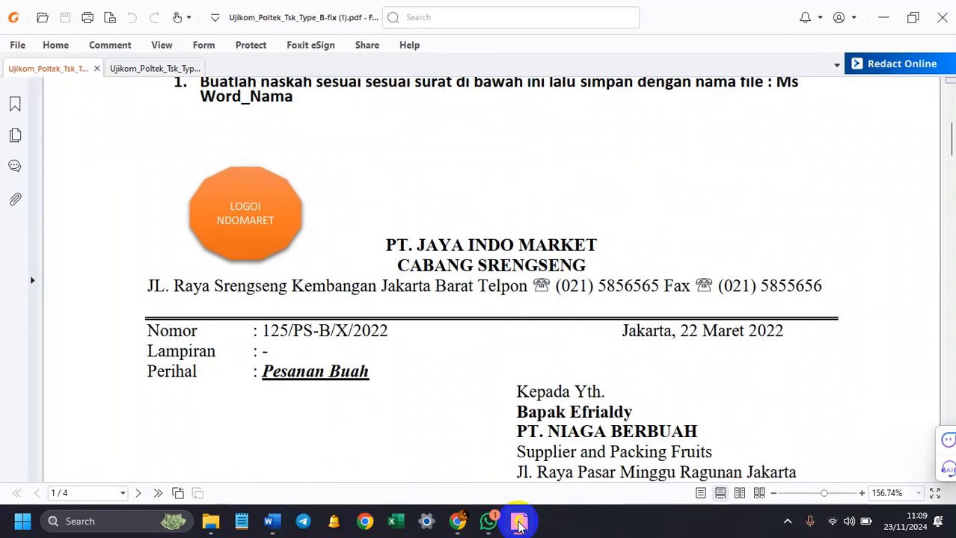
pyautogui.click(520, 526)
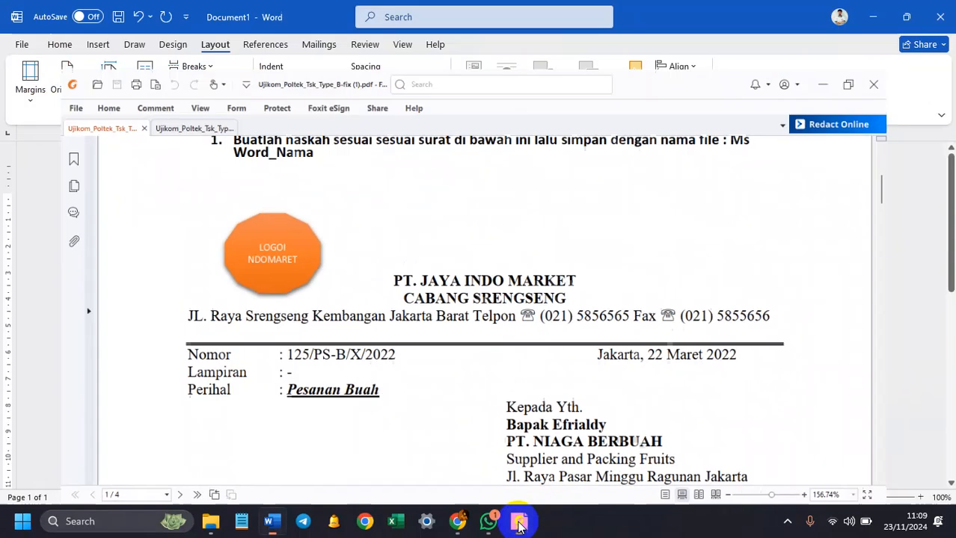
# Step: Continue the address line through 'Jakarta Barat Telpon', checking the reference letter
pyautogui.write('Kembangan')
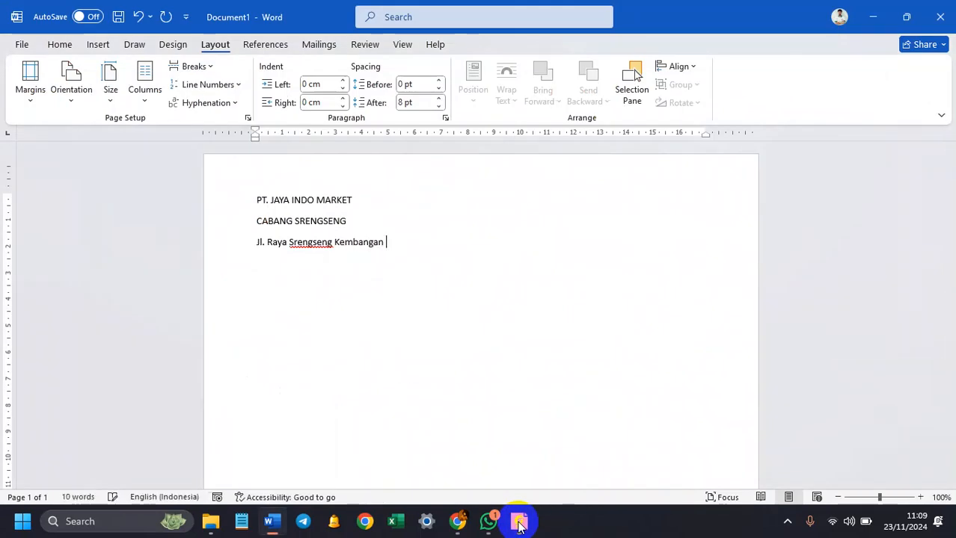
pyautogui.click(520, 526)
pyautogui.click(520, 526)
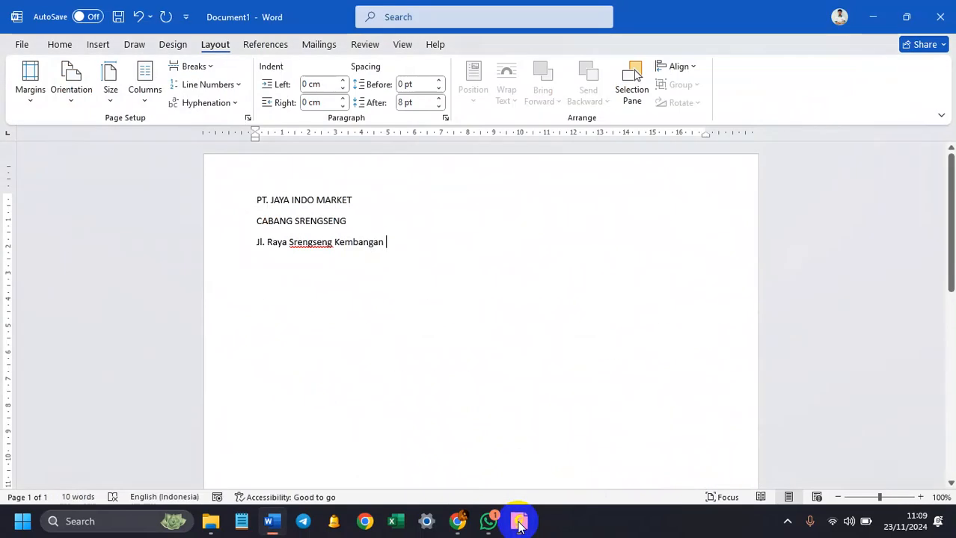
pyautogui.write('angan Jakarta Barat')
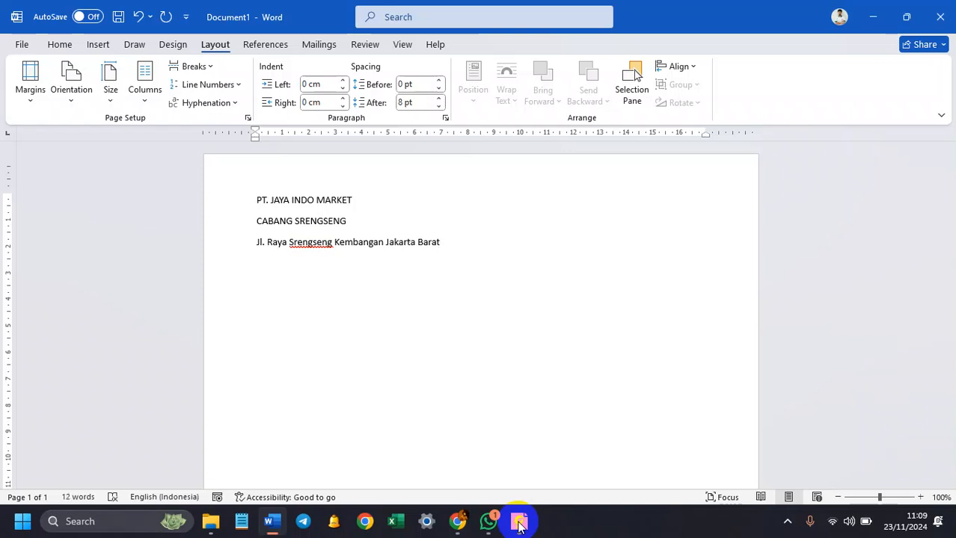
pyautogui.click(519, 526)
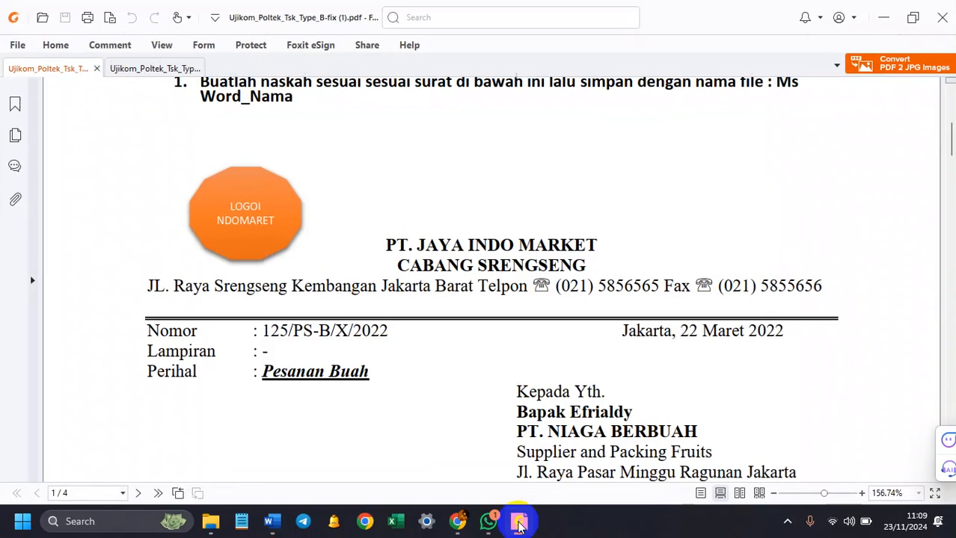
pyautogui.click(520, 525)
pyautogui.write('a Barat Telpon')
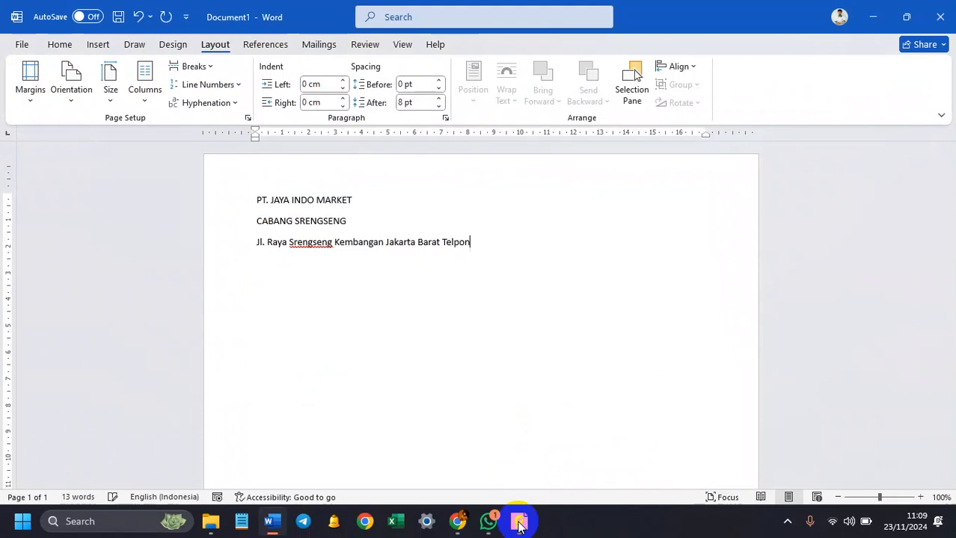
pyautogui.click(520, 526)
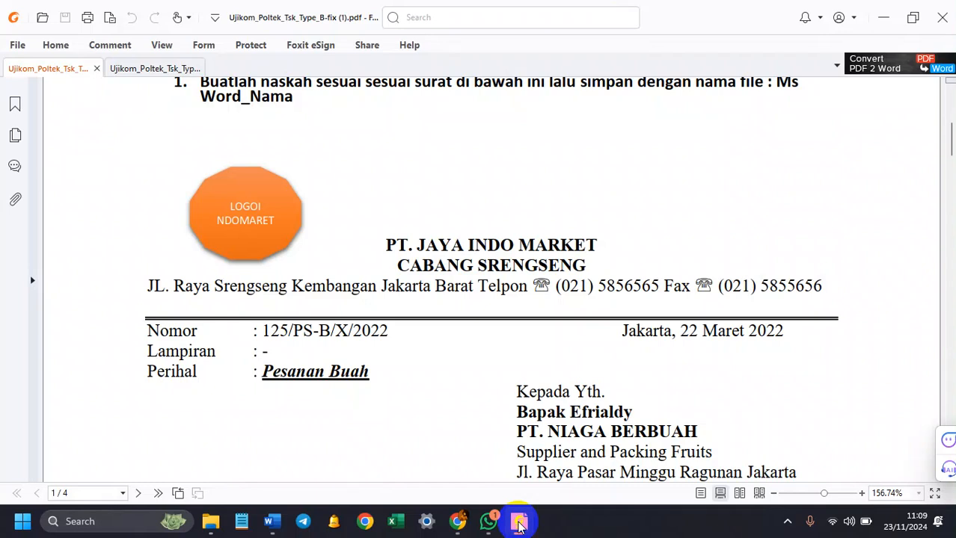
pyautogui.click(519, 526)
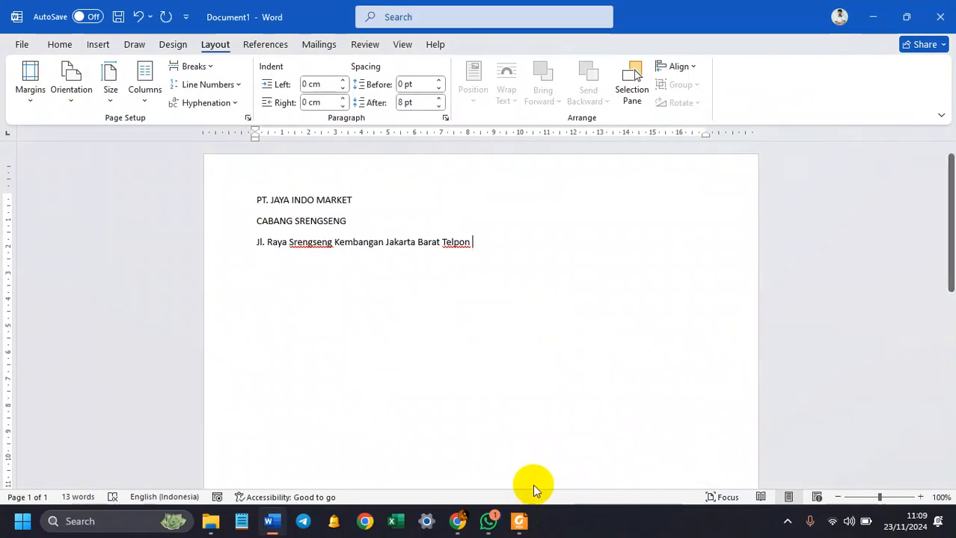
pyautogui.click(520, 523)
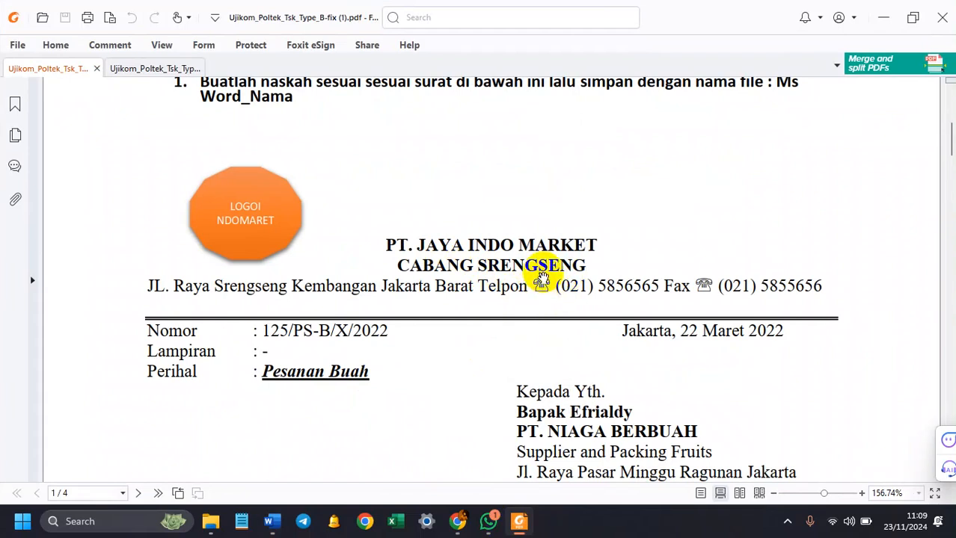
pyautogui.click(522, 525)
pyautogui.click(99, 45)
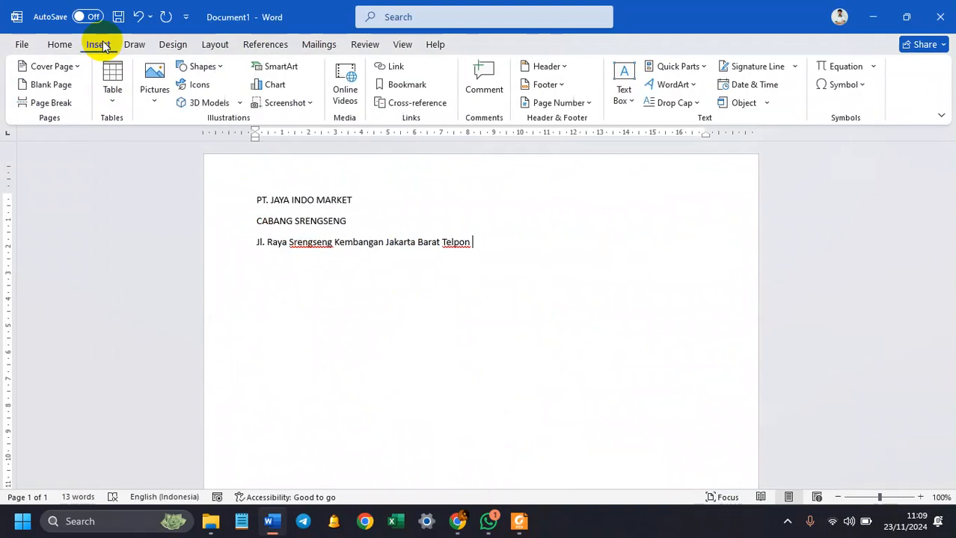
# Step: Insert the Webdings telephone symbol (character code 201) right after 'Telpon'
pyautogui.click(860, 89)
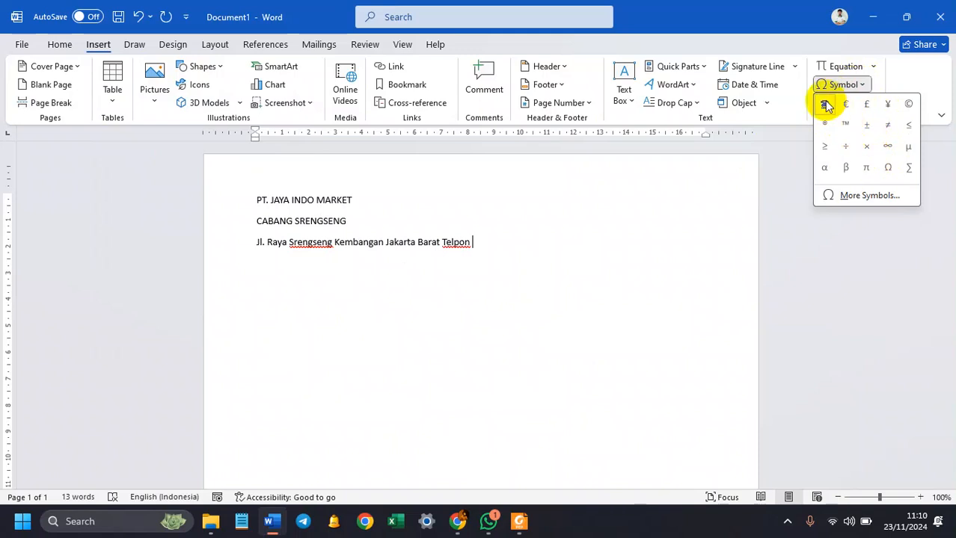
pyautogui.click(863, 197)
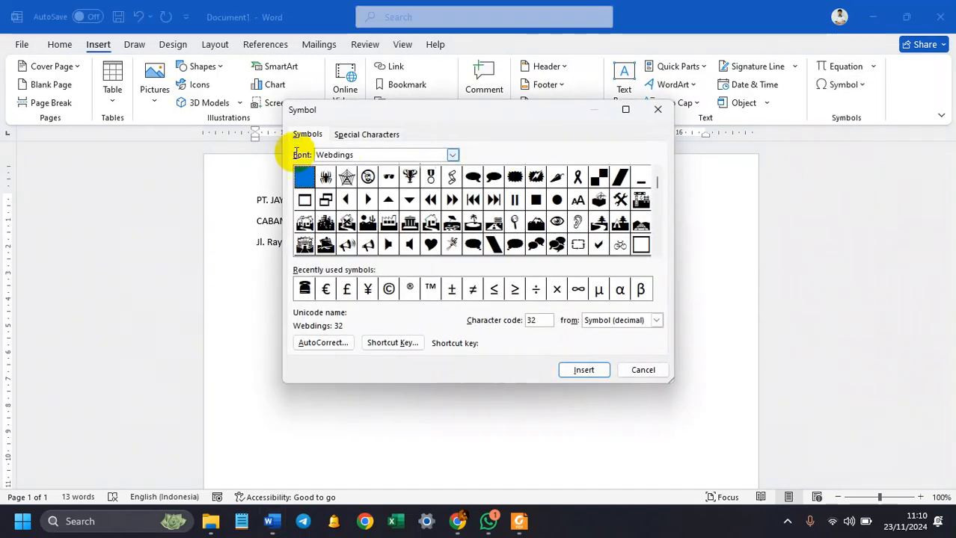
pyautogui.click(452, 156)
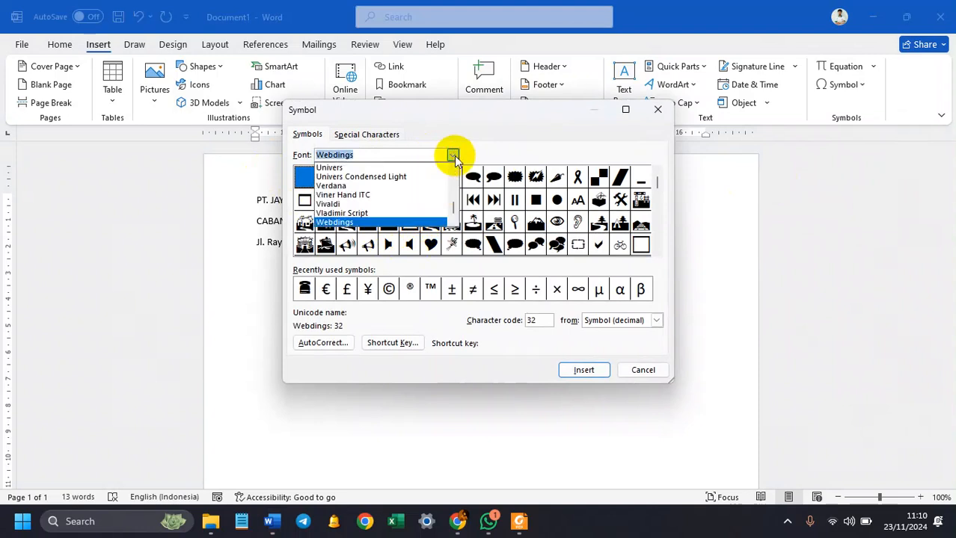
pyautogui.click(350, 226)
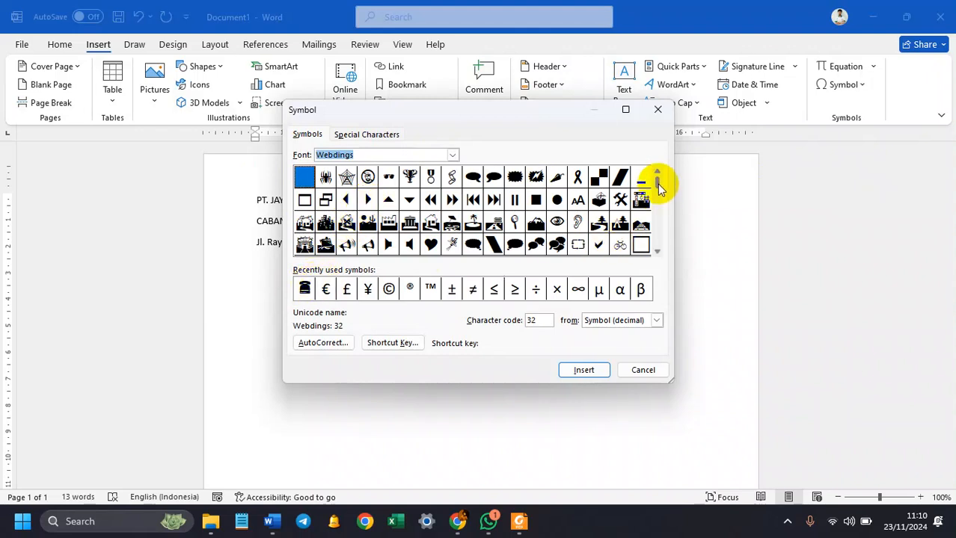
pyautogui.moveTo(658, 186); pyautogui.dragTo(654, 208)
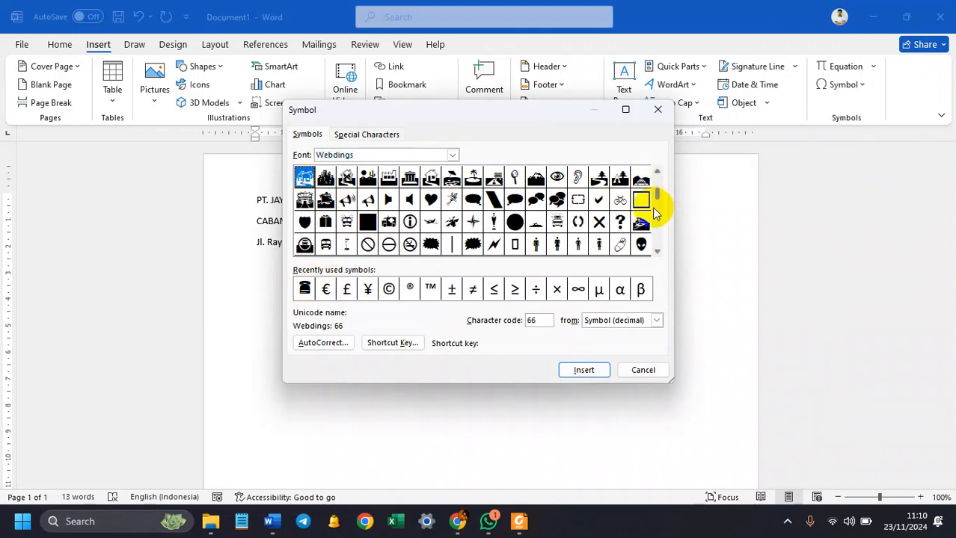
pyautogui.click(655, 249)
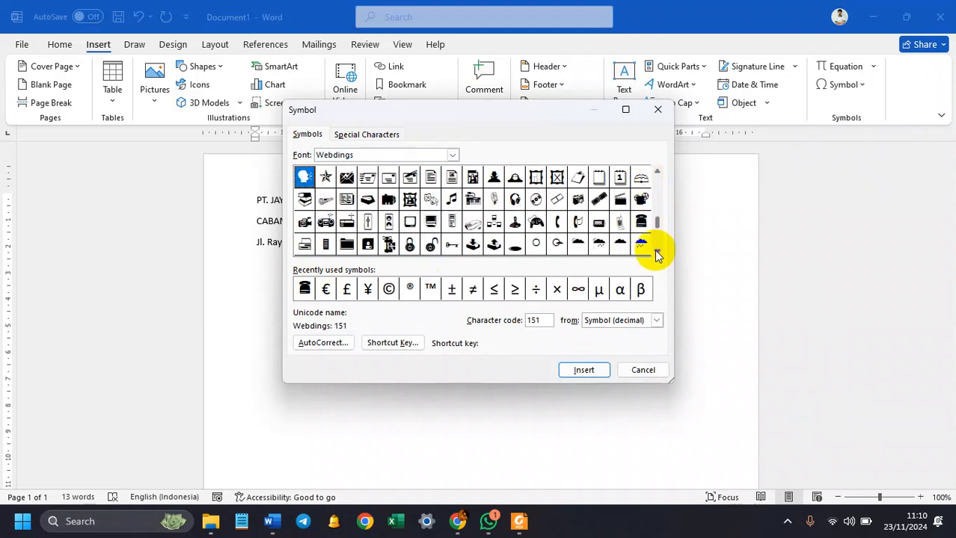
pyautogui.click(654, 249)
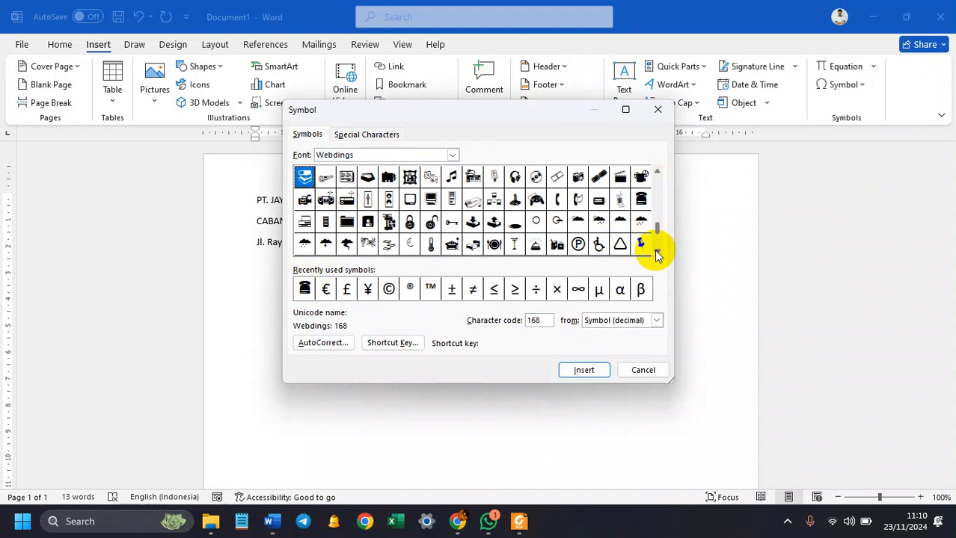
pyautogui.click(655, 250)
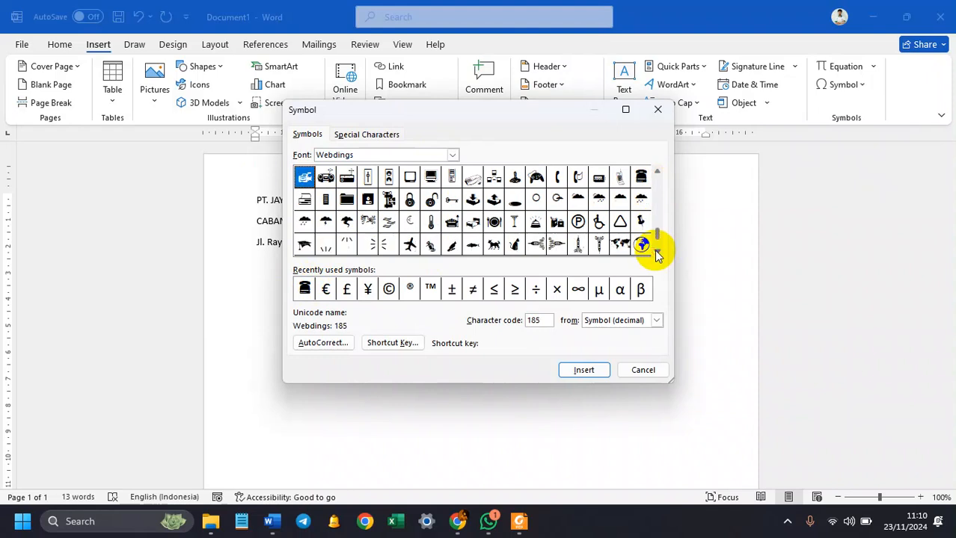
pyautogui.click(641, 179)
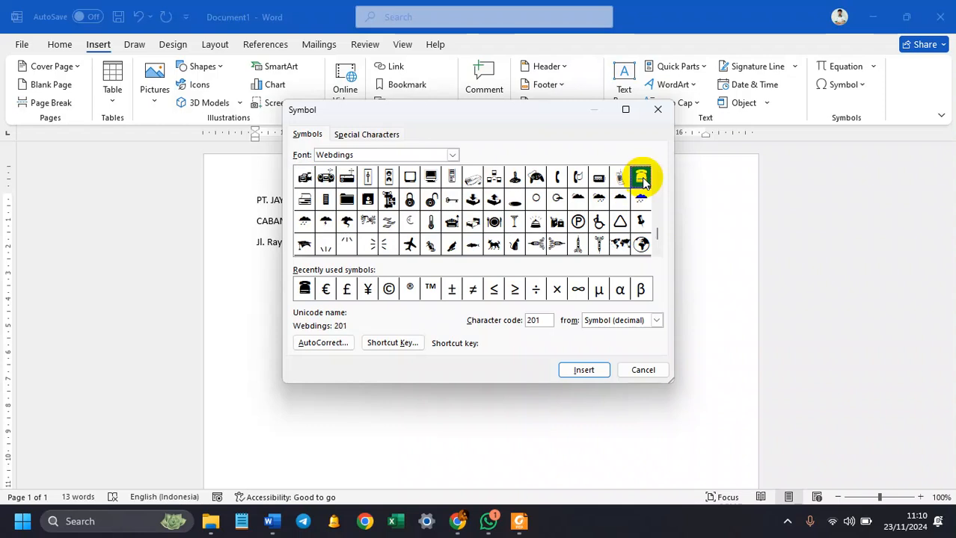
pyautogui.click(588, 373)
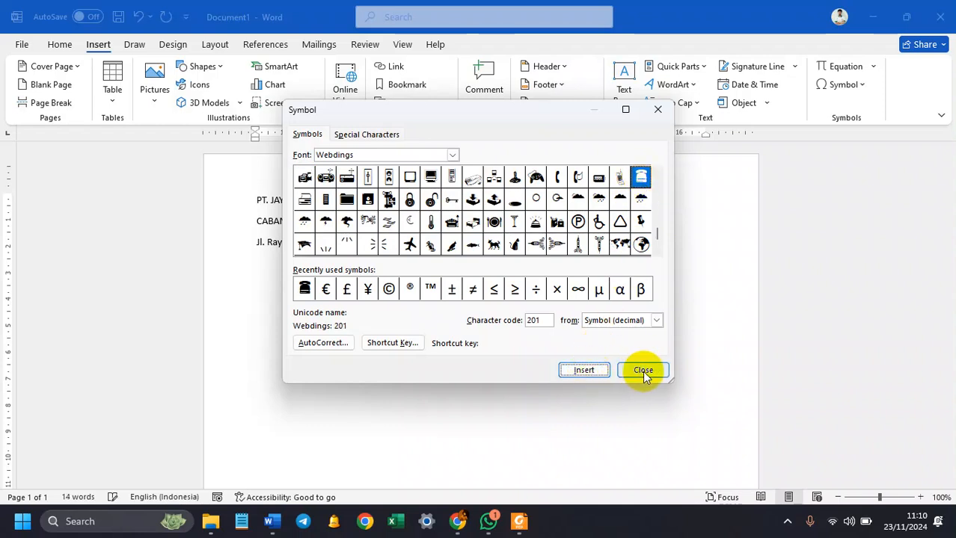
pyautogui.click(642, 371)
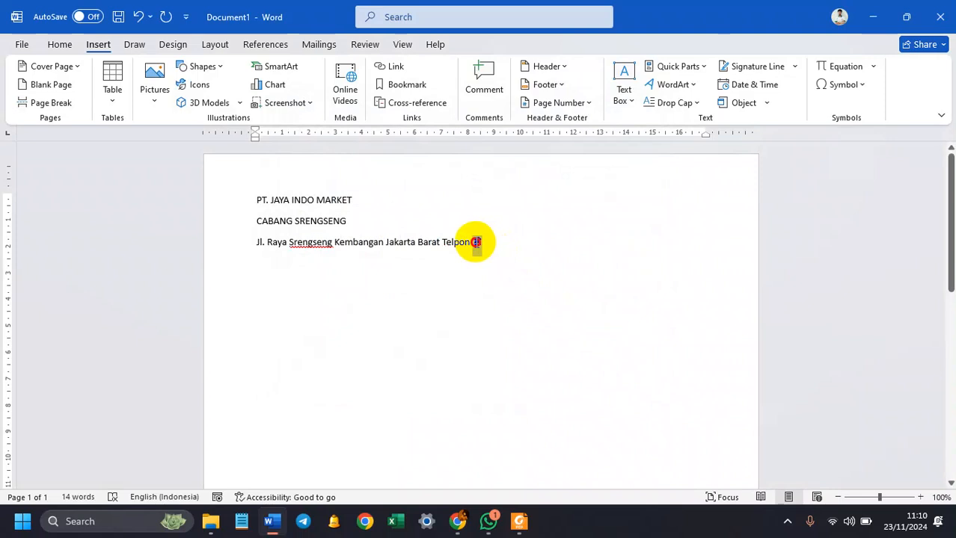
pyautogui.click(493, 250)
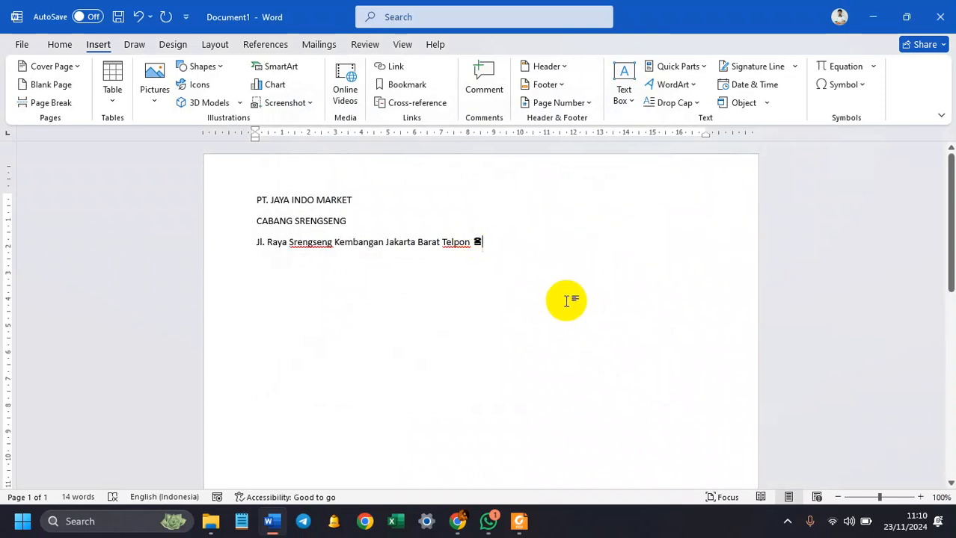
pyautogui.click(521, 523)
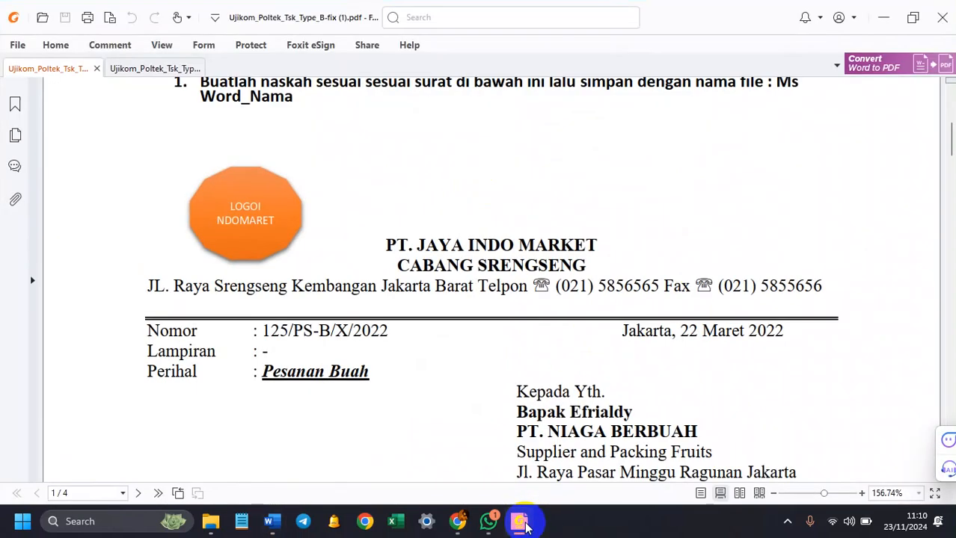
pyautogui.click(524, 525)
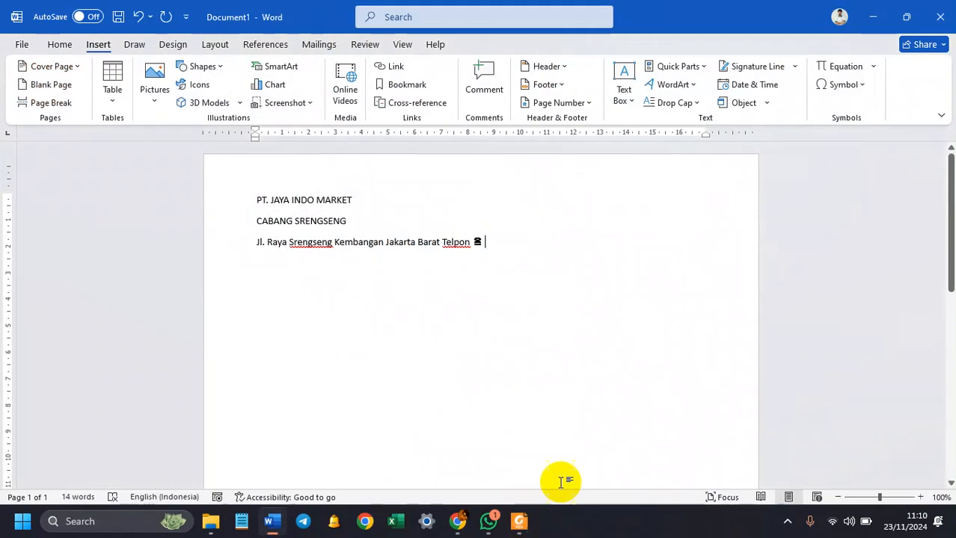
pyautogui.write('(021')
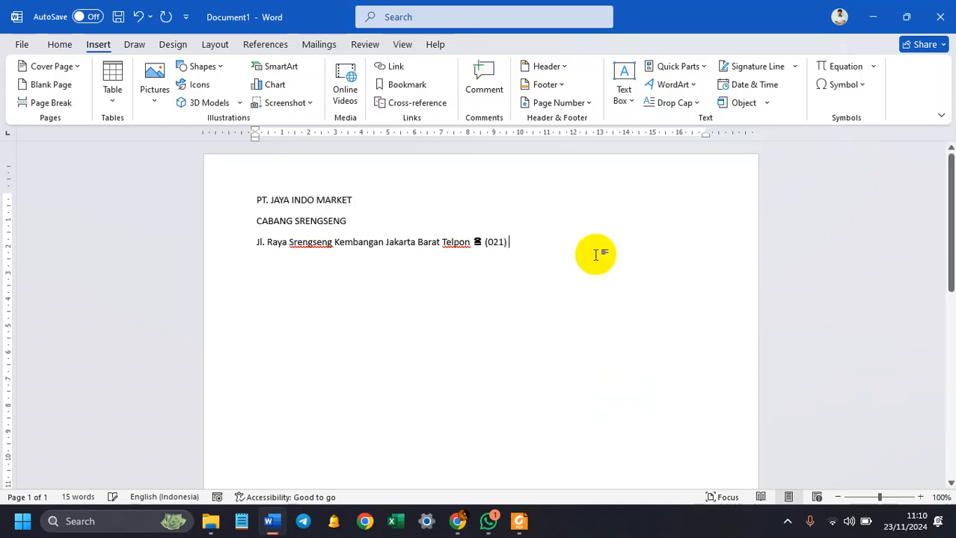
pyautogui.click(520, 523)
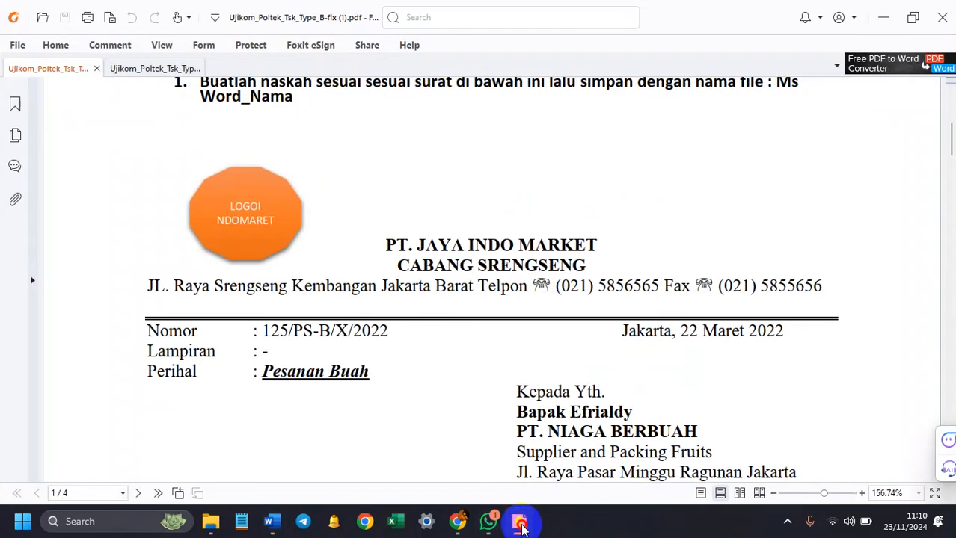
pyautogui.click(522, 527)
pyautogui.write('585')
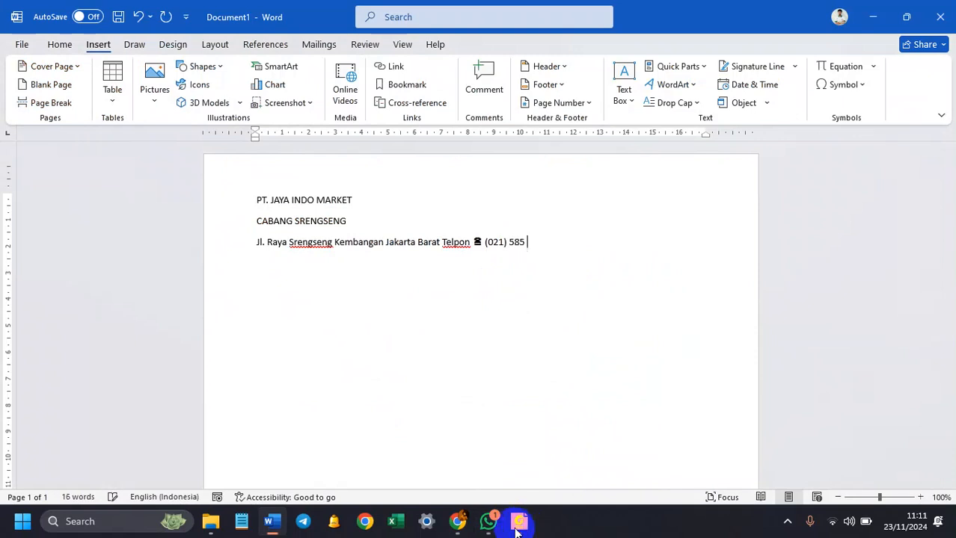
pyautogui.click(518, 527)
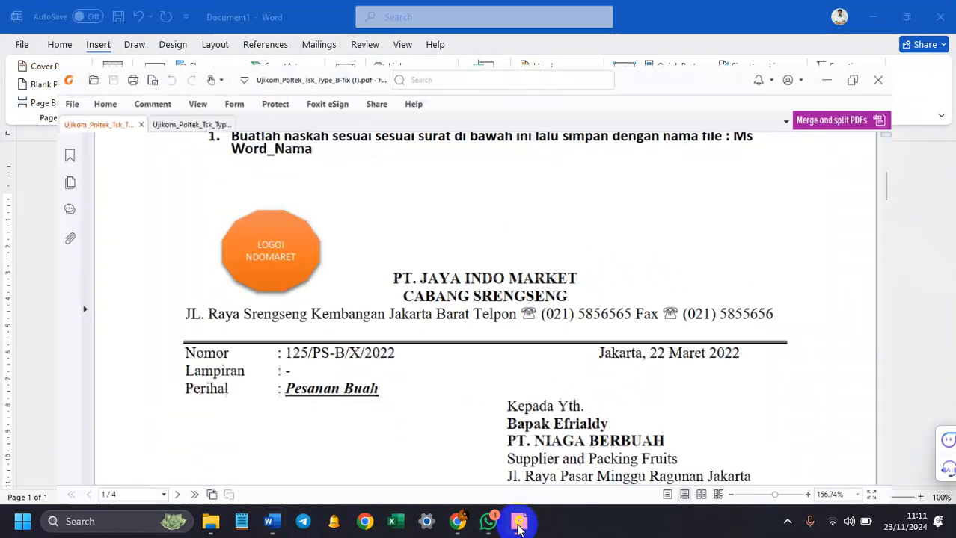
pyautogui.click(520, 527)
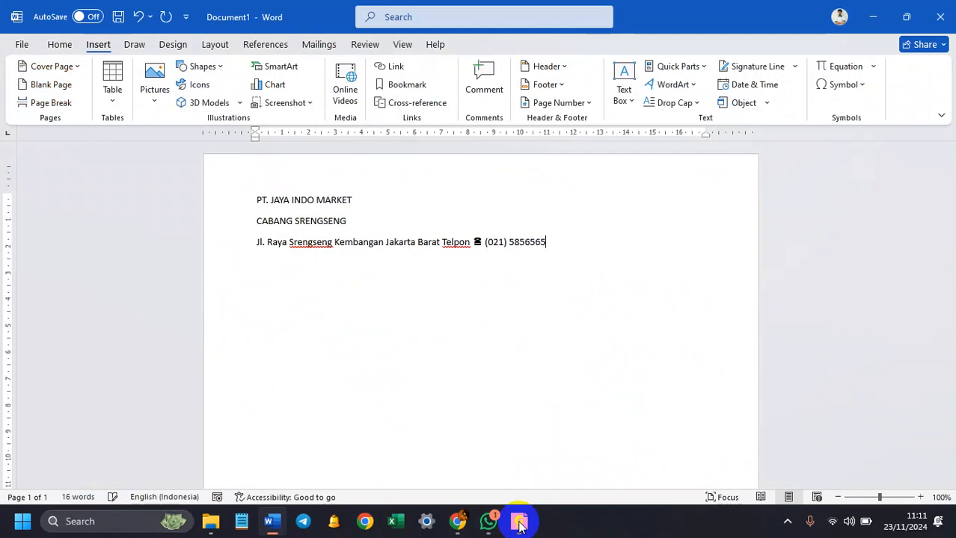
pyautogui.write('ax')
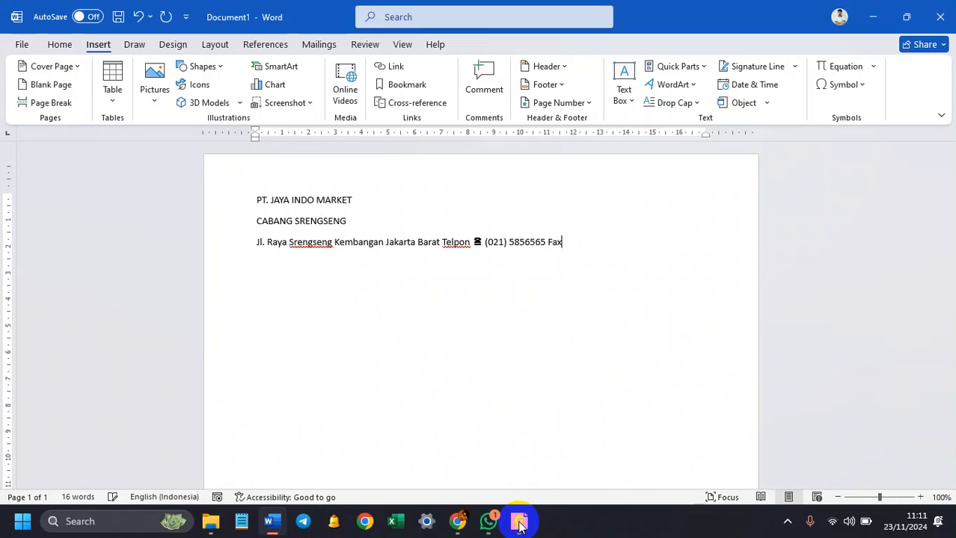
# Step: Add a second telephone symbol after 'Fax'
pyautogui.doubleClick(479, 243)
pyautogui.hotkey('ctrl', 'c')
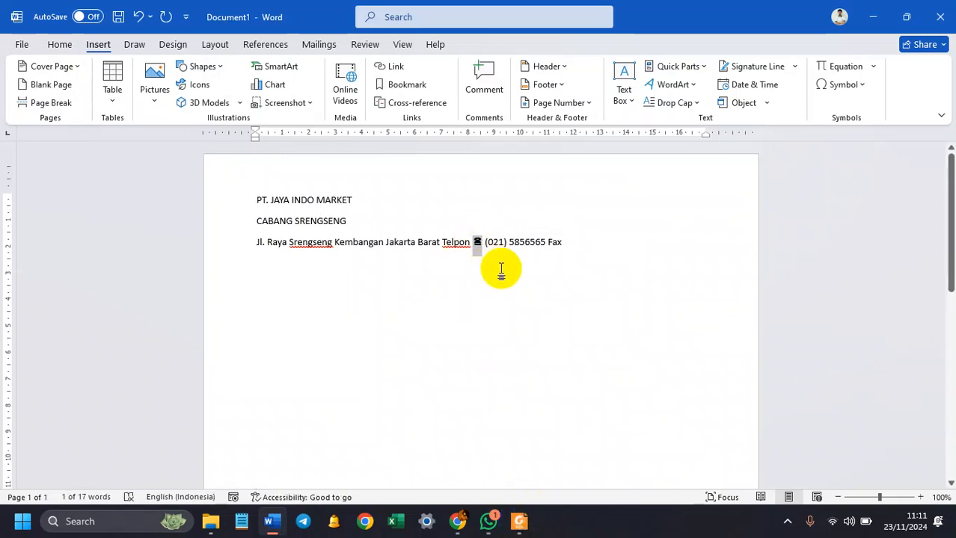
pyautogui.click(572, 249)
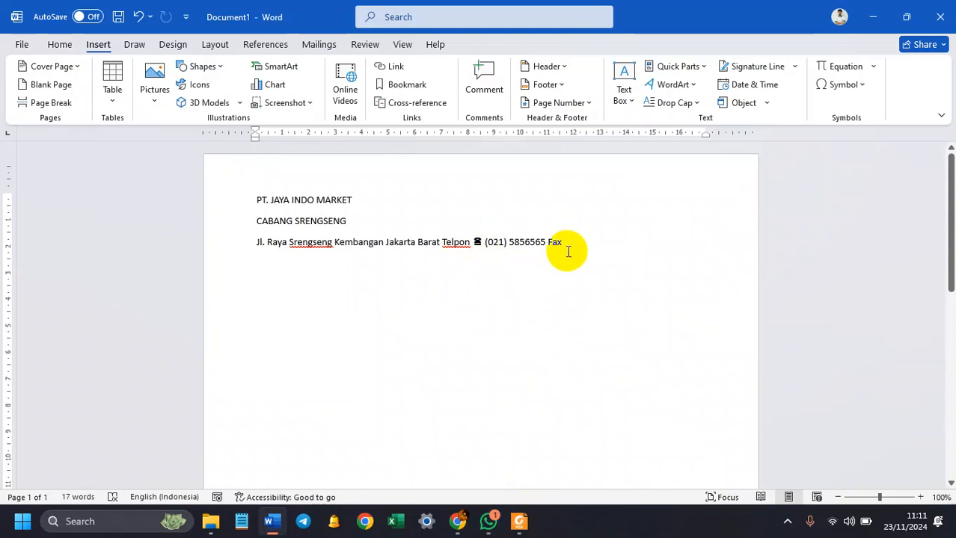
pyautogui.hotkey('ctrl', 'v')
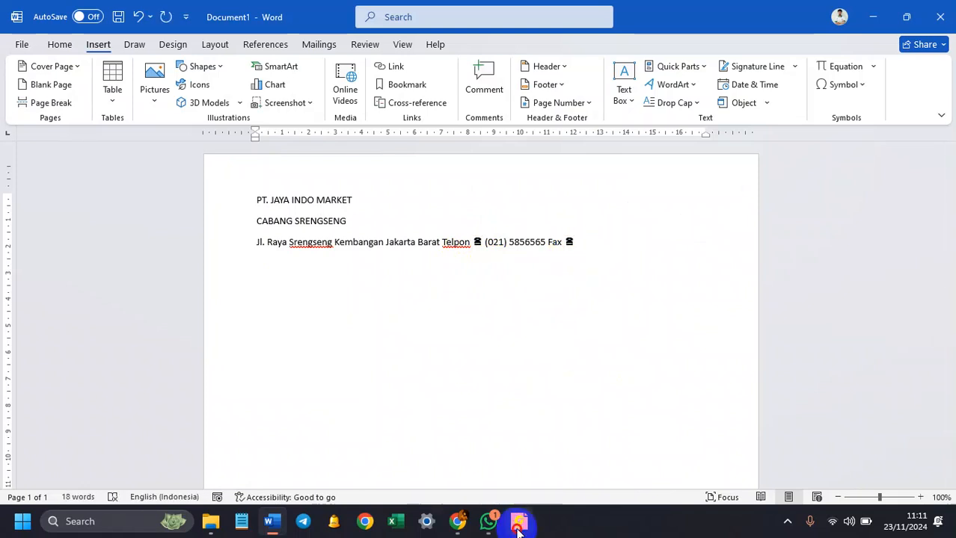
pyautogui.click(518, 524)
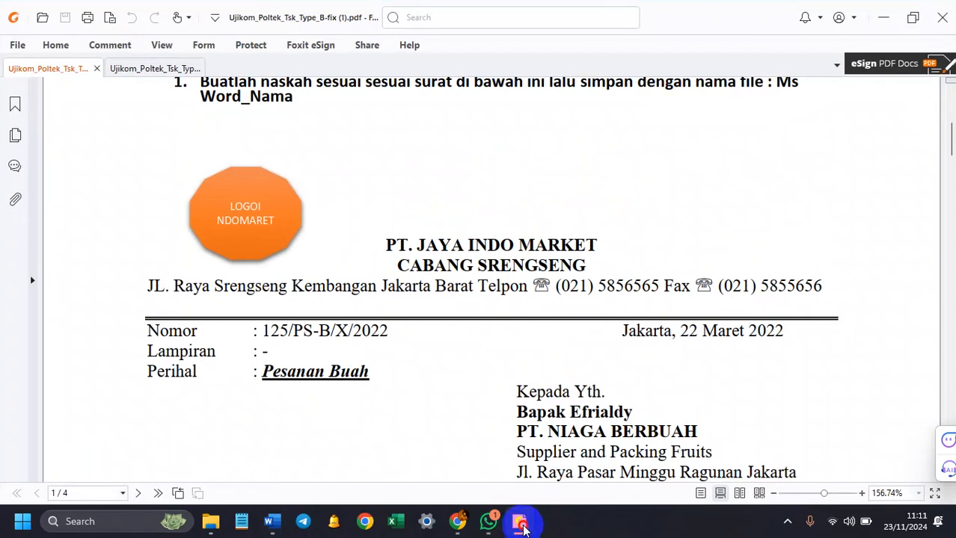
pyautogui.click(522, 523)
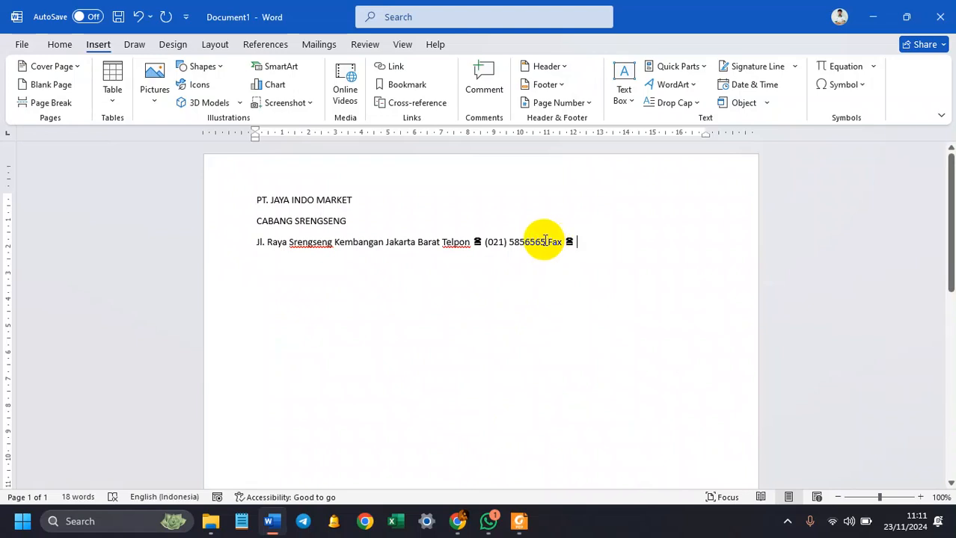
# Step: Copy the digits 5856565 and paste them after 'Fax ☎'
pyautogui.moveTo(545, 241); pyautogui.dragTo(508, 241)
pyautogui.hotkey('ctrl', 'c')
pyautogui.click(620, 238)
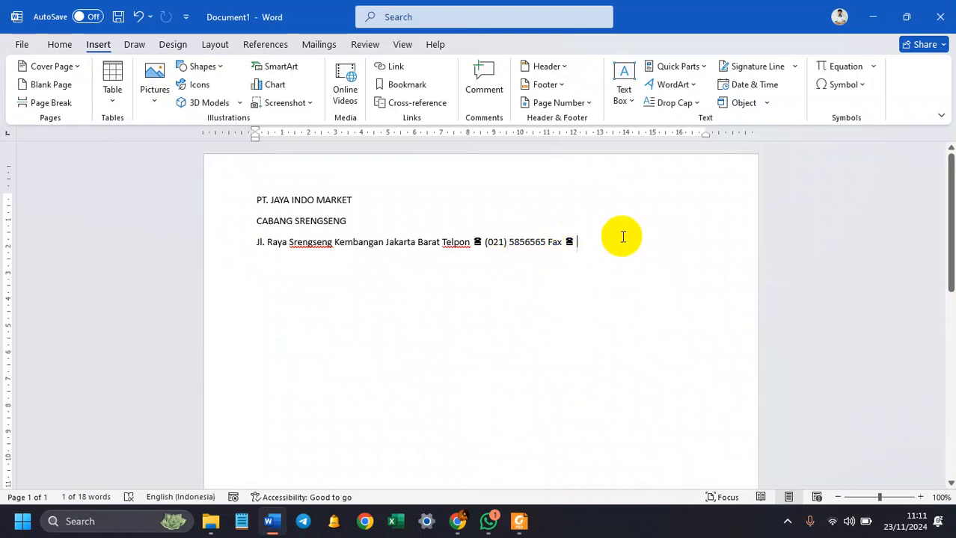
pyautogui.hotkey('ctrl', 'v')
pyautogui.moveTo(655, 237); pyautogui.dragTo(527, 224)
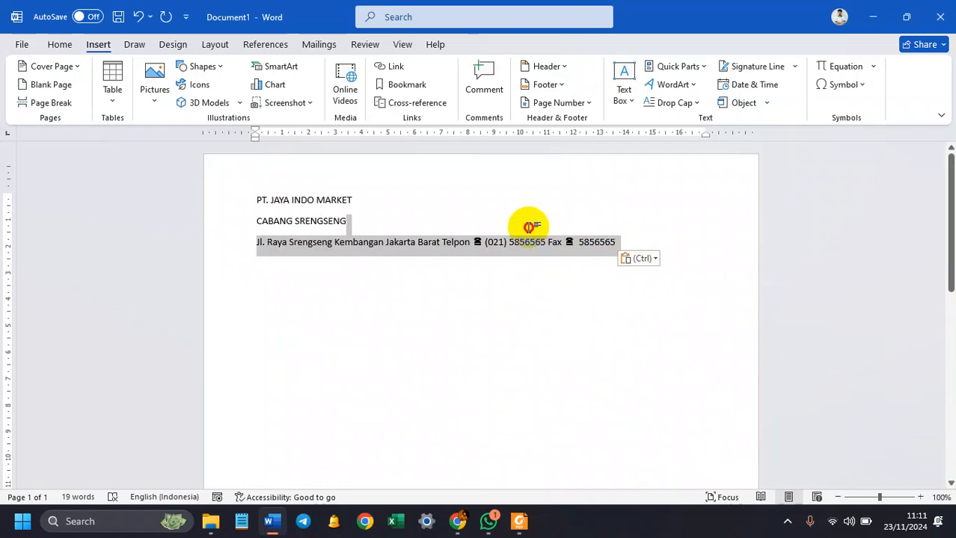
pyautogui.click(439, 271)
# Step: Remove the space after each of the three letterhead lines and set 1,15 line spacing
pyautogui.moveTo(635, 237); pyautogui.dragTo(245, 188)
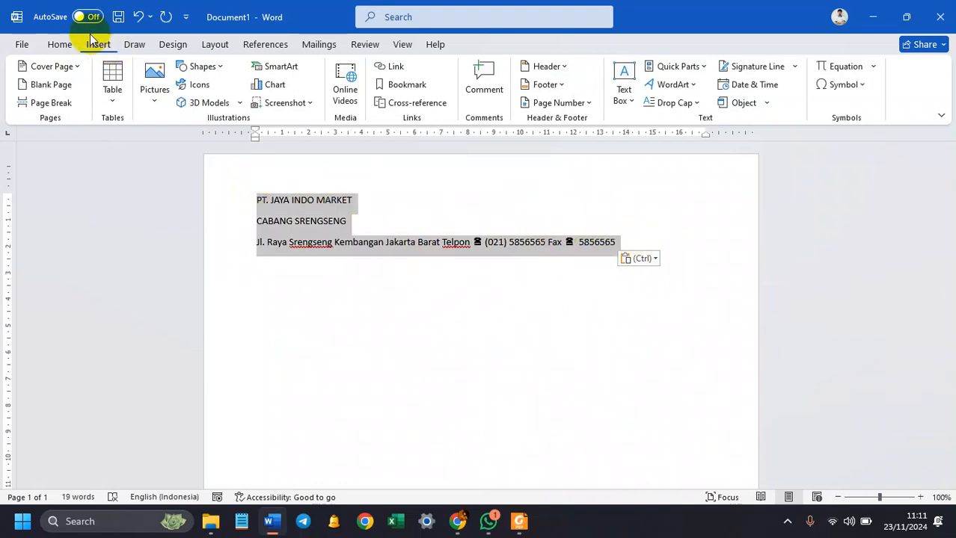
pyautogui.click(48, 45)
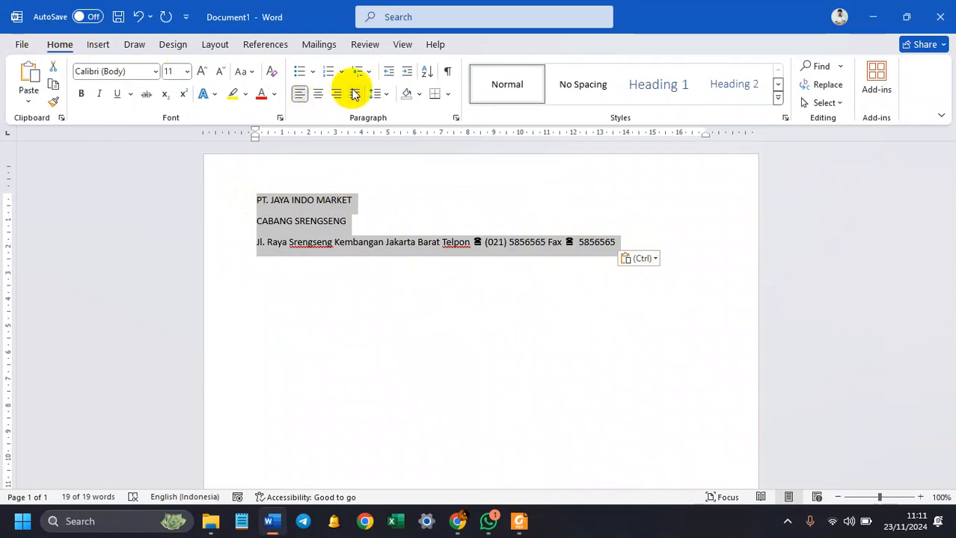
pyautogui.click(375, 93)
pyautogui.click(382, 93)
pyautogui.click(384, 95)
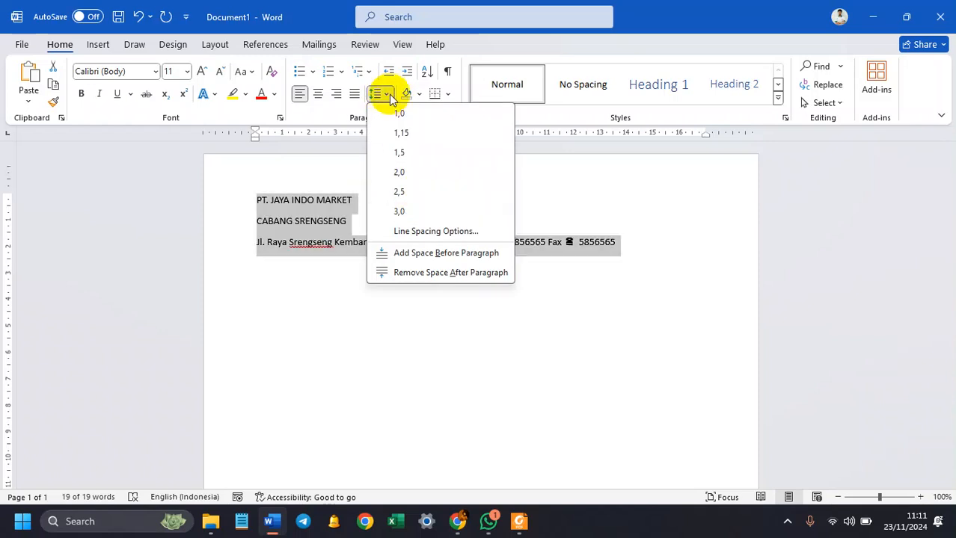
pyautogui.click(387, 97)
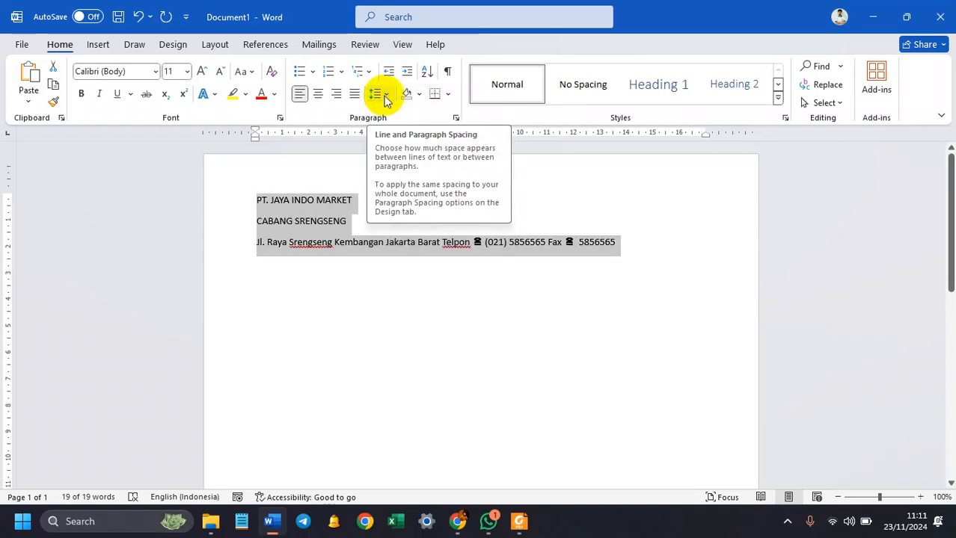
pyautogui.click(385, 97)
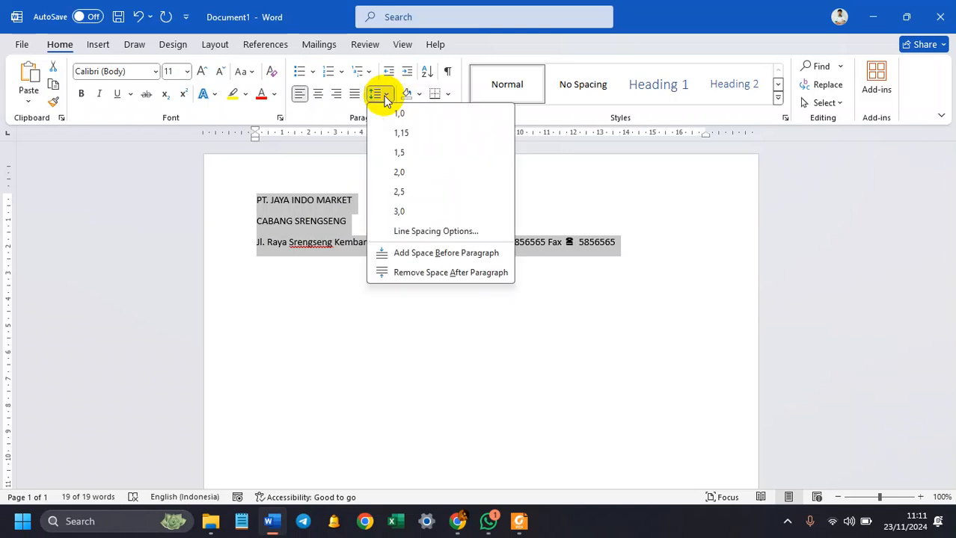
pyautogui.click(415, 273)
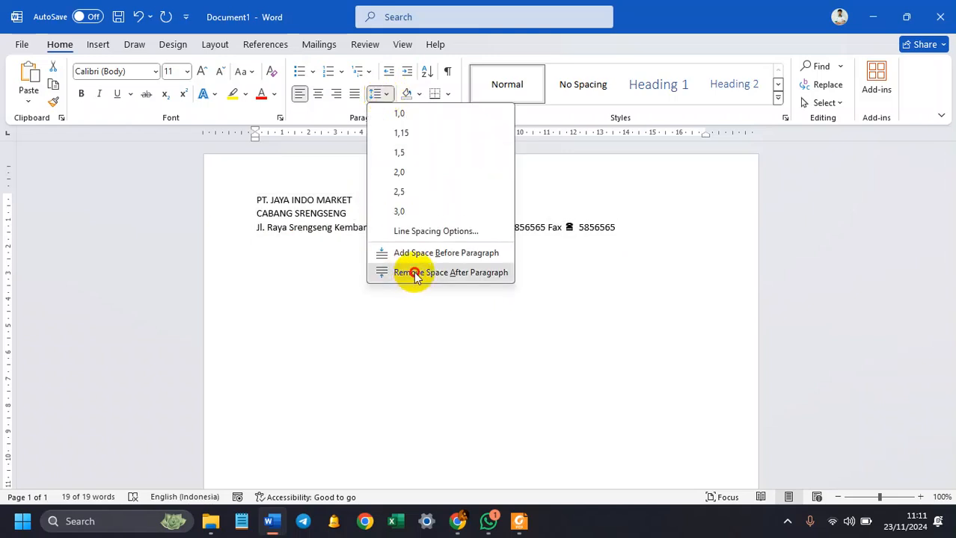
pyautogui.click(379, 95)
pyautogui.click(409, 117)
pyautogui.click(376, 93)
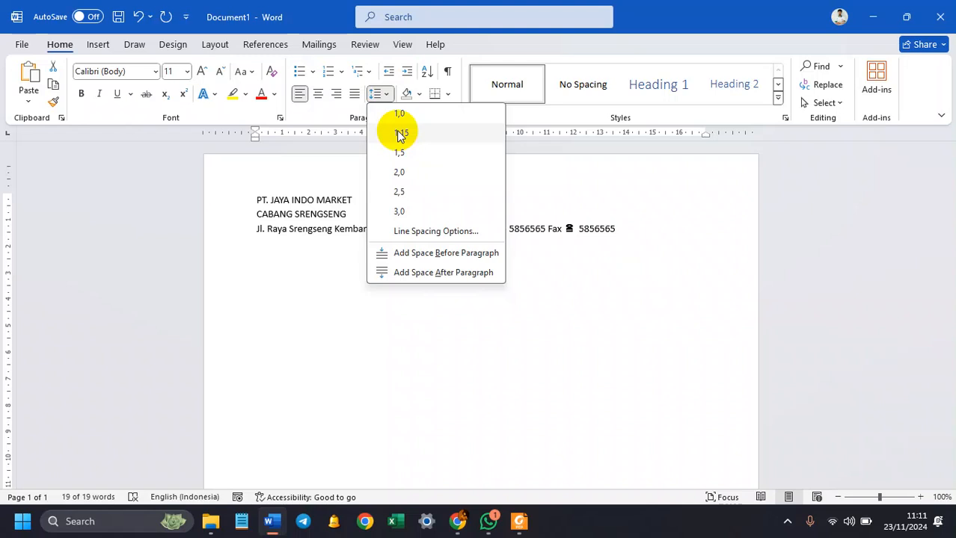
pyautogui.click(400, 134)
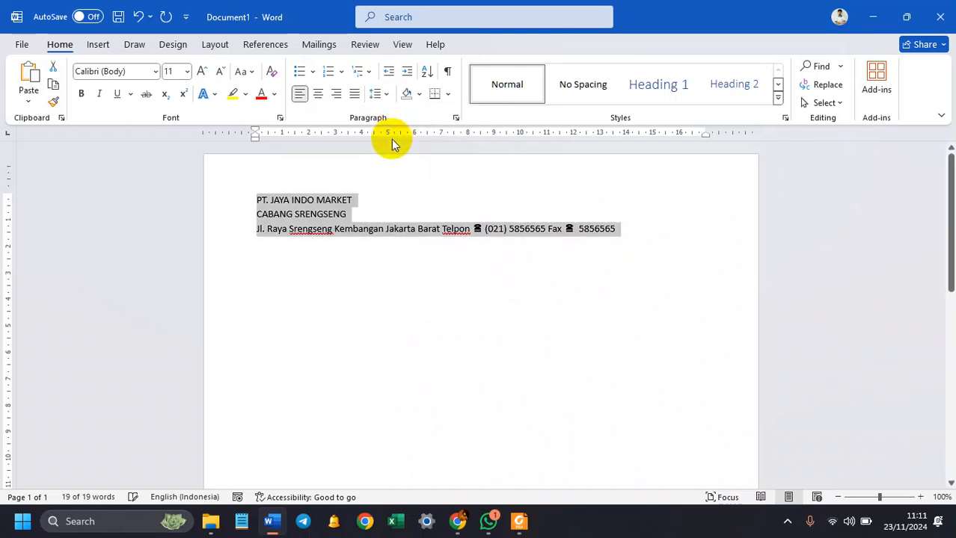
# Step: Set the letterhead text to Times New Roman, 10 pt
pyautogui.click(154, 72)
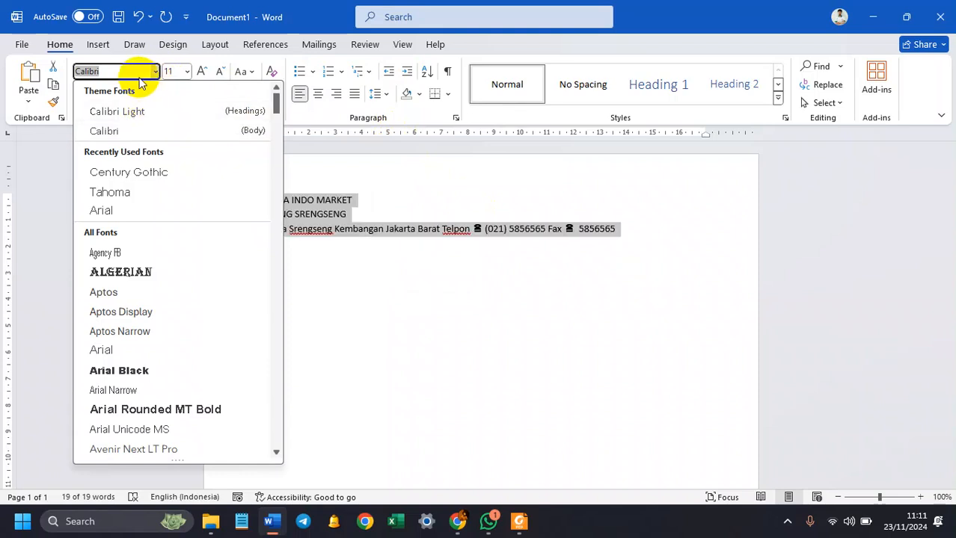
pyautogui.write('Times New Roman')
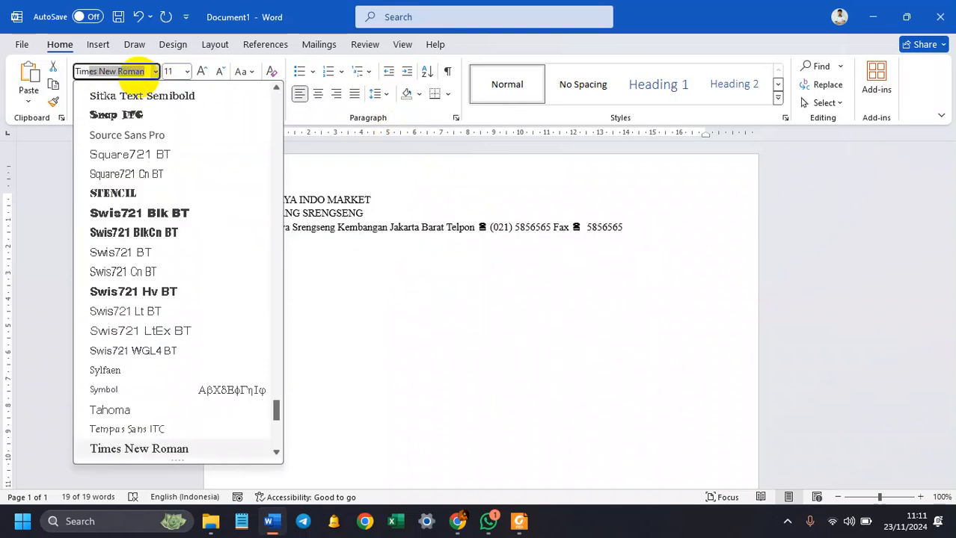
pyautogui.press('Return')
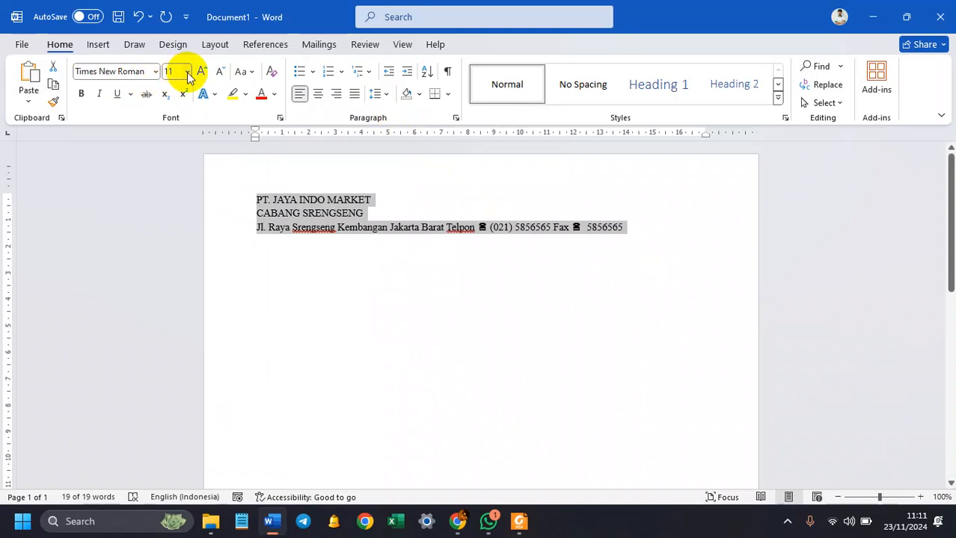
pyautogui.click(186, 71)
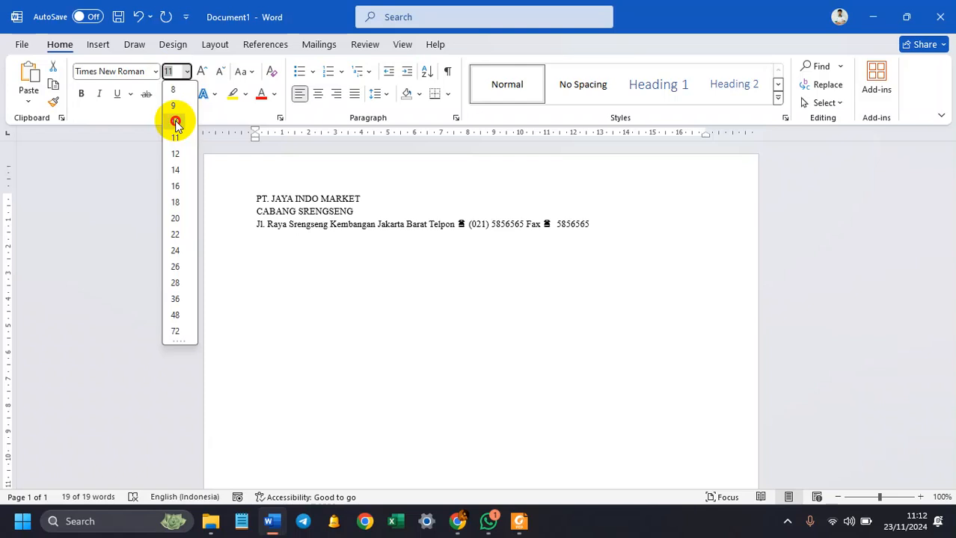
pyautogui.click(176, 123)
pyautogui.click(362, 213)
# Step: Make the company and branch lines 16 pt and centre all three lines
pyautogui.moveTo(362, 213); pyautogui.dragTo(253, 197)
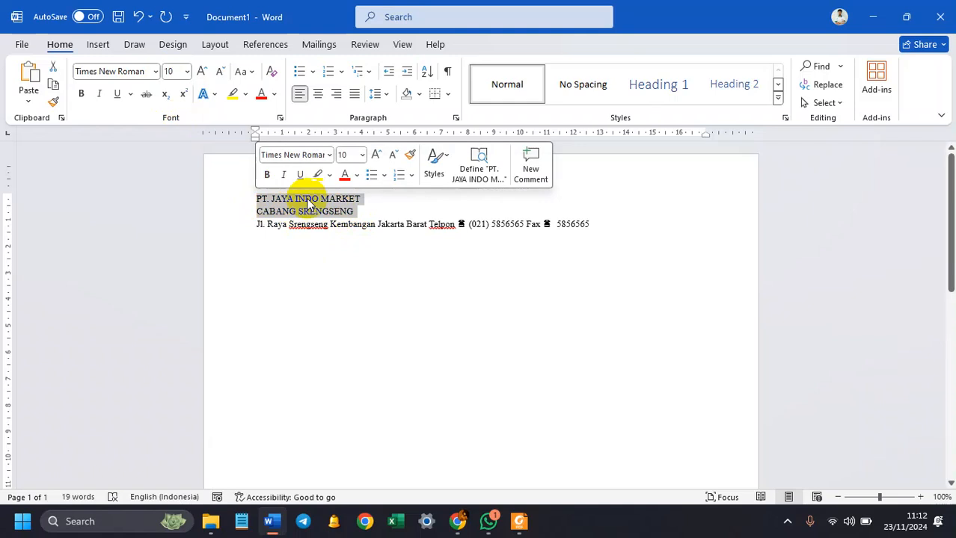
pyautogui.click(187, 72)
pyautogui.click(175, 186)
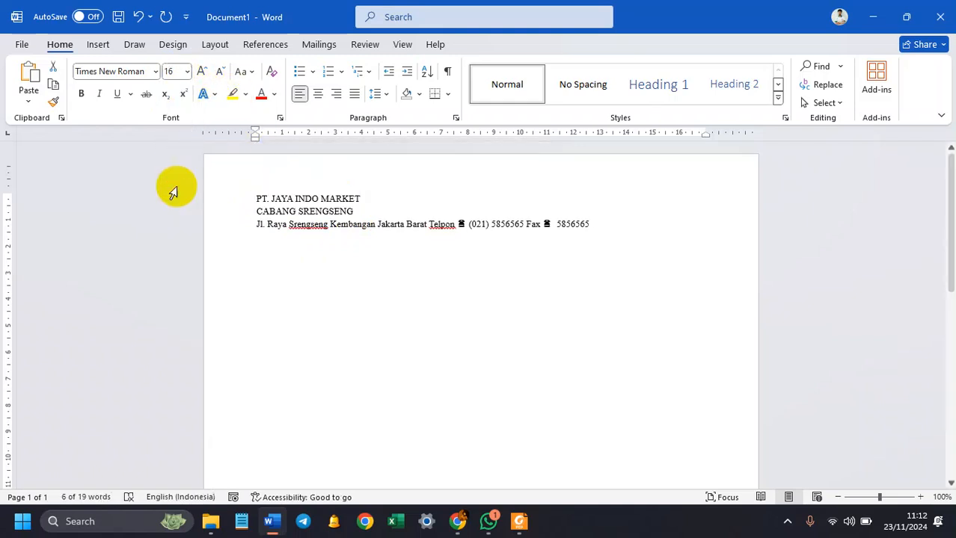
pyautogui.moveTo(590, 238); pyautogui.dragTo(253, 198)
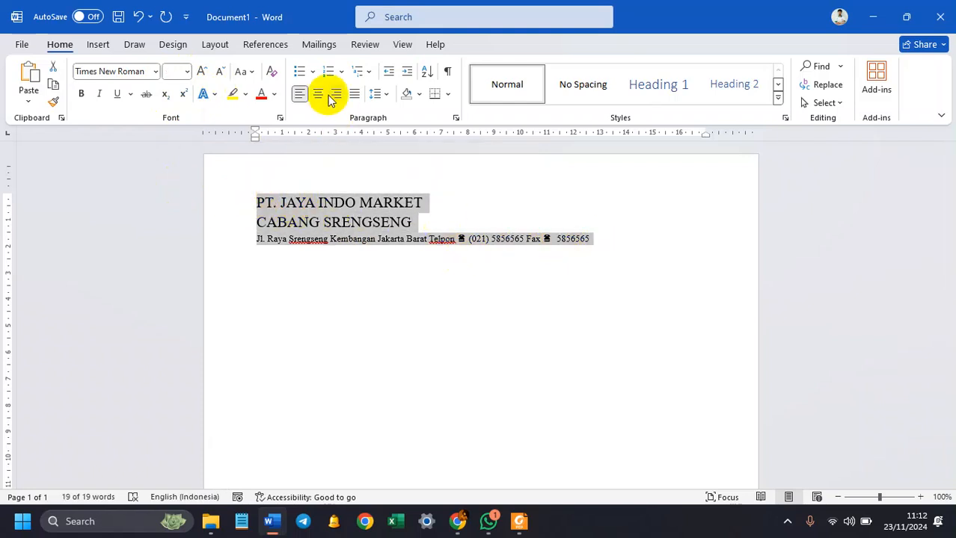
pyautogui.click(319, 95)
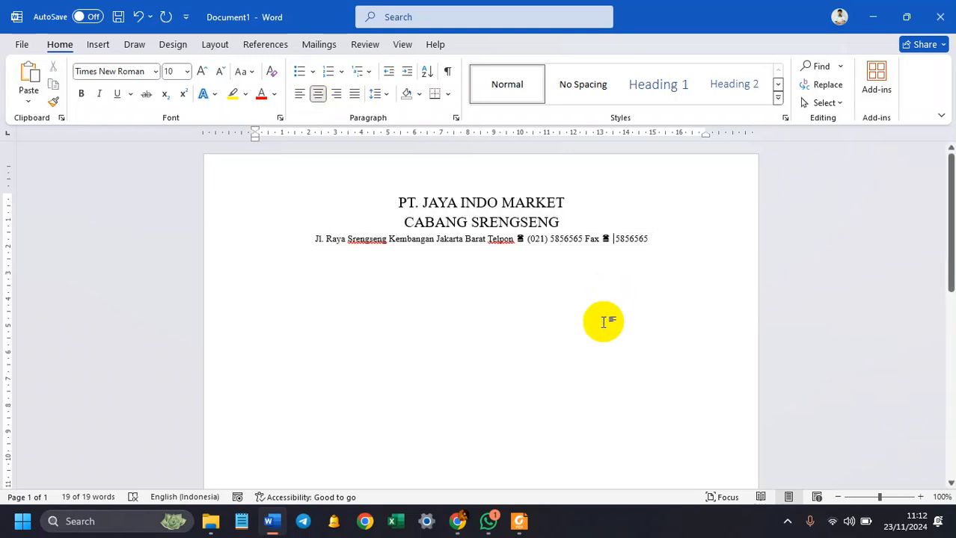
pyautogui.click(605, 314)
# Step: Compare with the reference PDF, then cut the three letterhead lines from the body
pyautogui.click(520, 522)
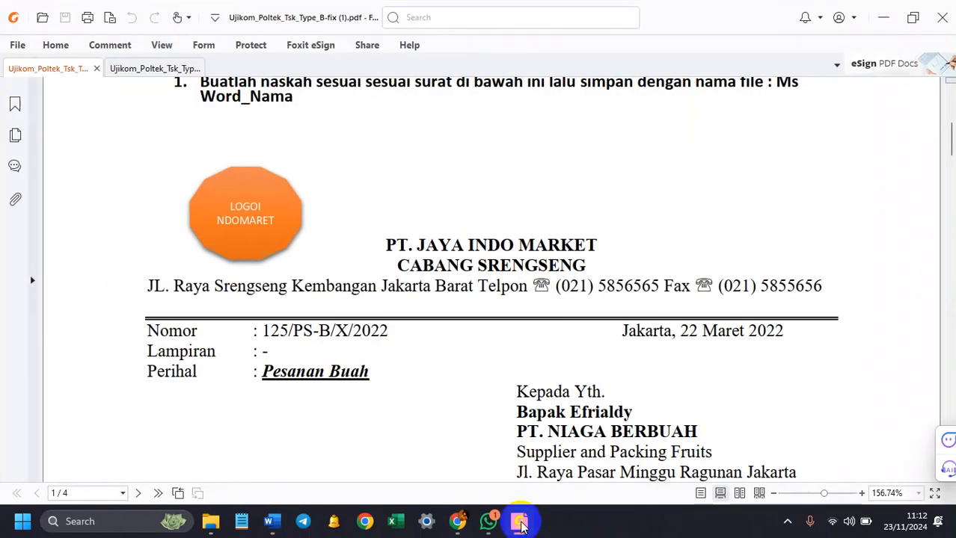
pyautogui.click(520, 522)
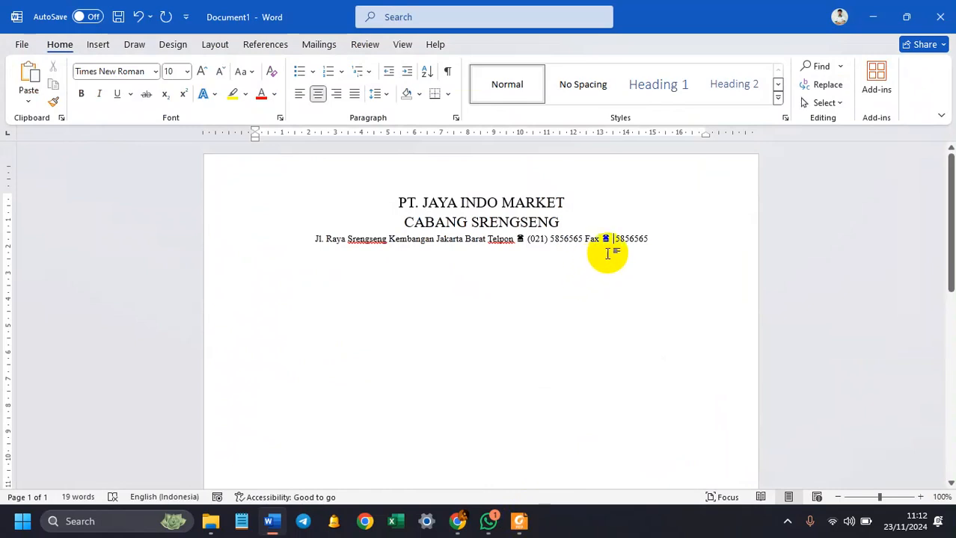
pyautogui.moveTo(647, 240); pyautogui.dragTo(585, 239)
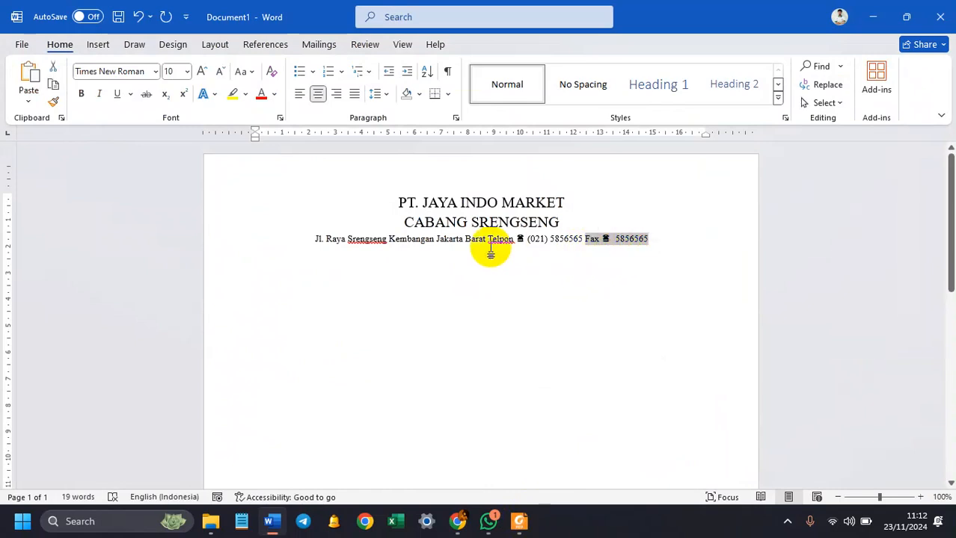
pyautogui.click(409, 218)
pyautogui.moveTo(662, 239); pyautogui.dragTo(407, 202)
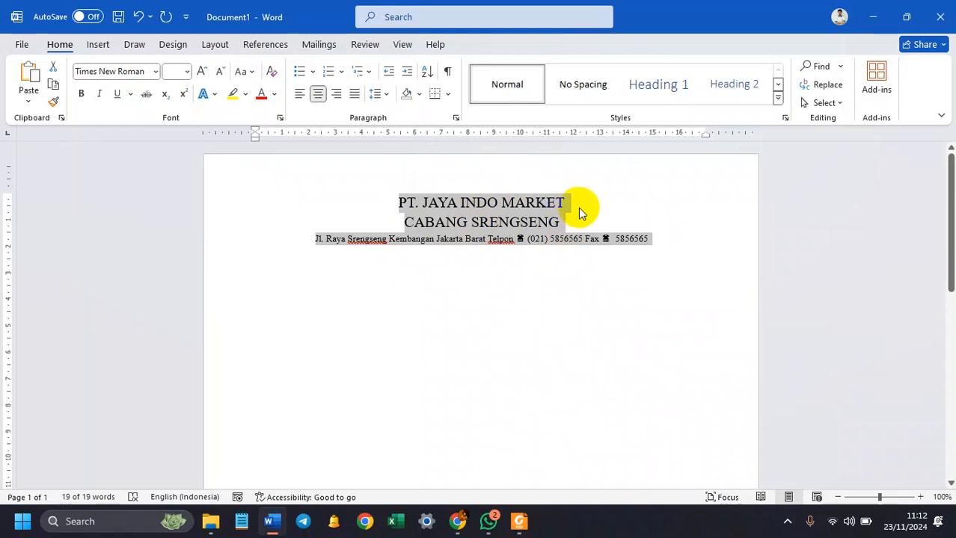
pyautogui.hotkey('ctrl', 'x')
# Step: Paste the letterhead into the page header and set Header from Top to 1 cm
pyautogui.doubleClick(568, 170)
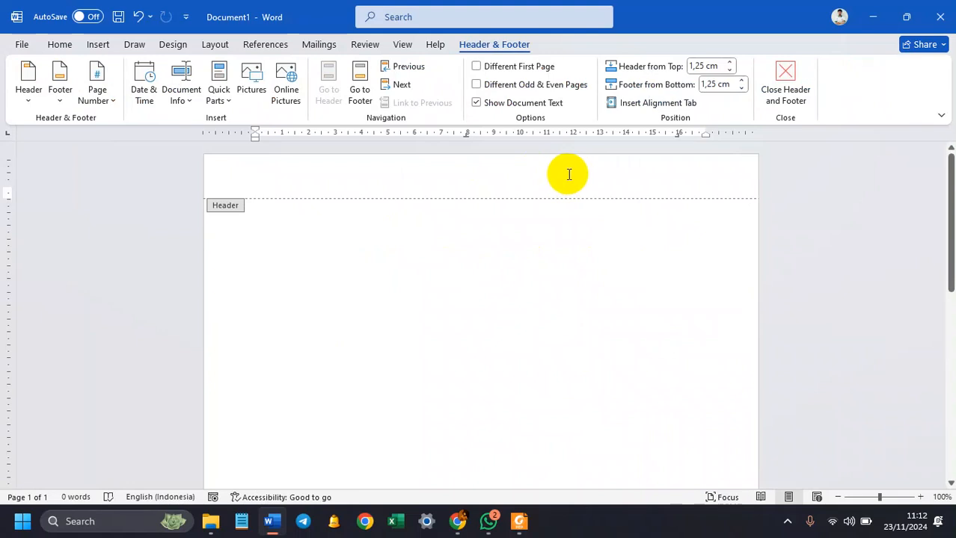
pyautogui.hotkey('ctrl', 'v')
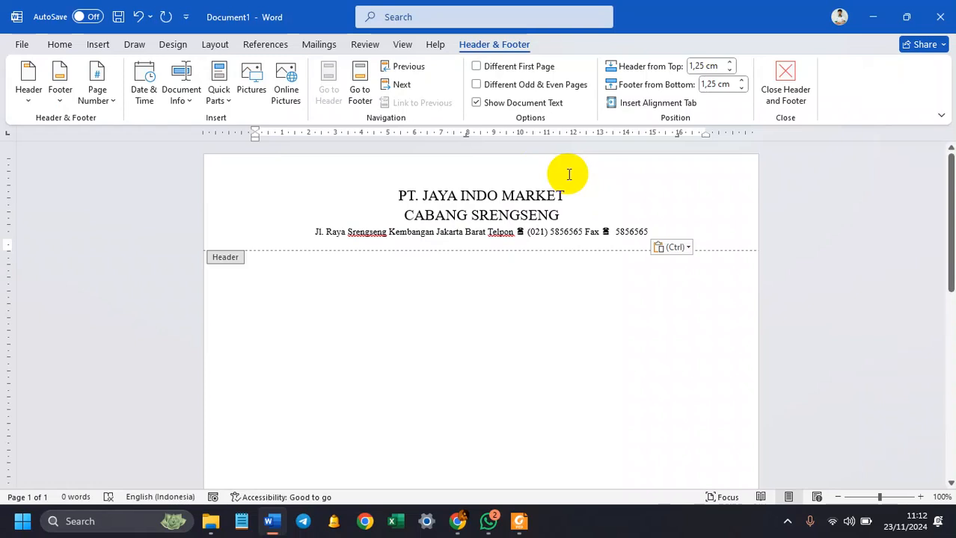
pyautogui.click(729, 70)
pyautogui.click(730, 70)
pyautogui.click(730, 70)
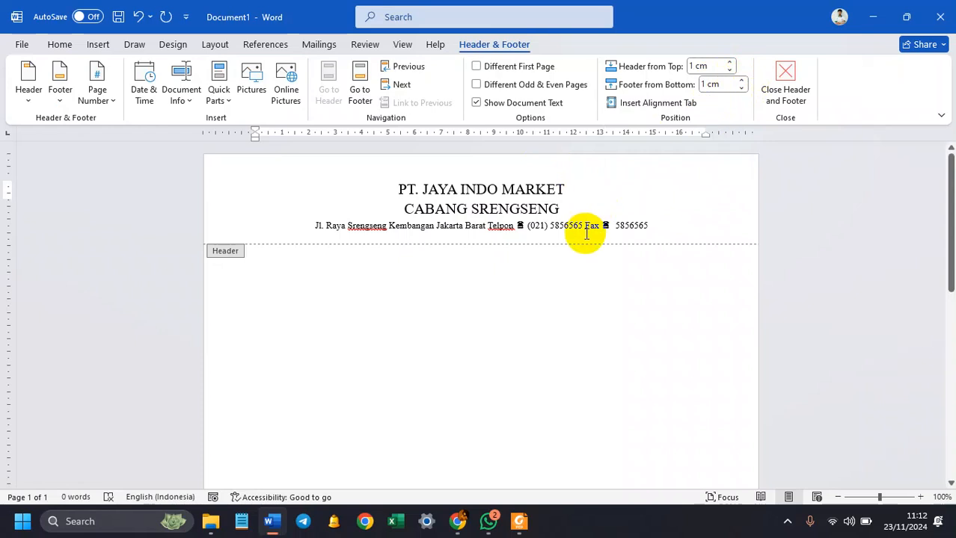
pyautogui.moveTo(559, 209); pyautogui.dragTo(398, 189)
# Step: Bold the company name and branch lines, then move to the empty line below the address
pyautogui.click(60, 44)
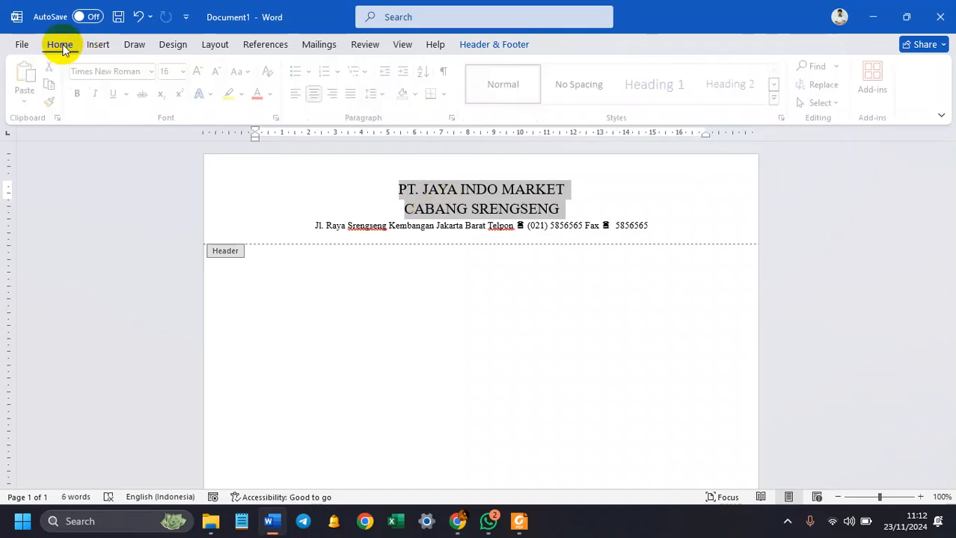
pyautogui.click(81, 94)
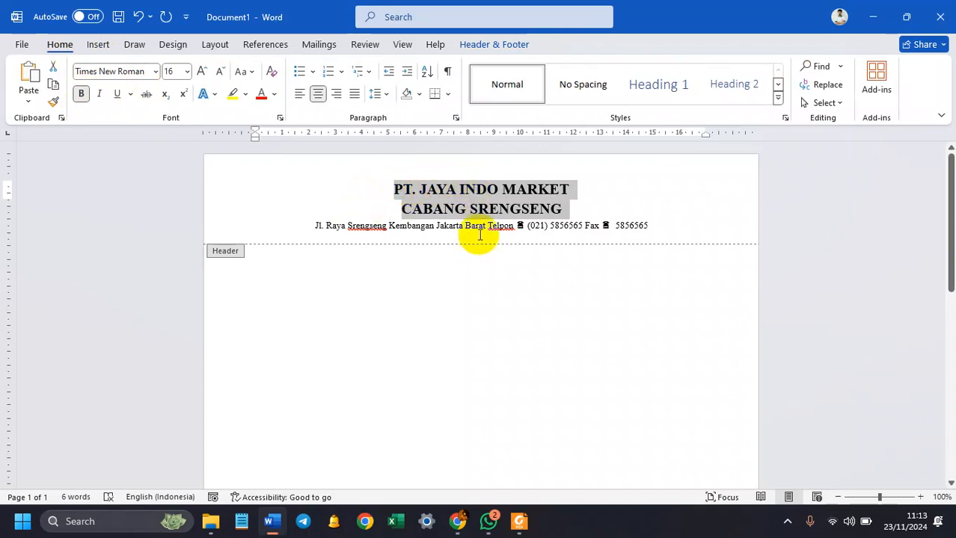
pyautogui.click(480, 236)
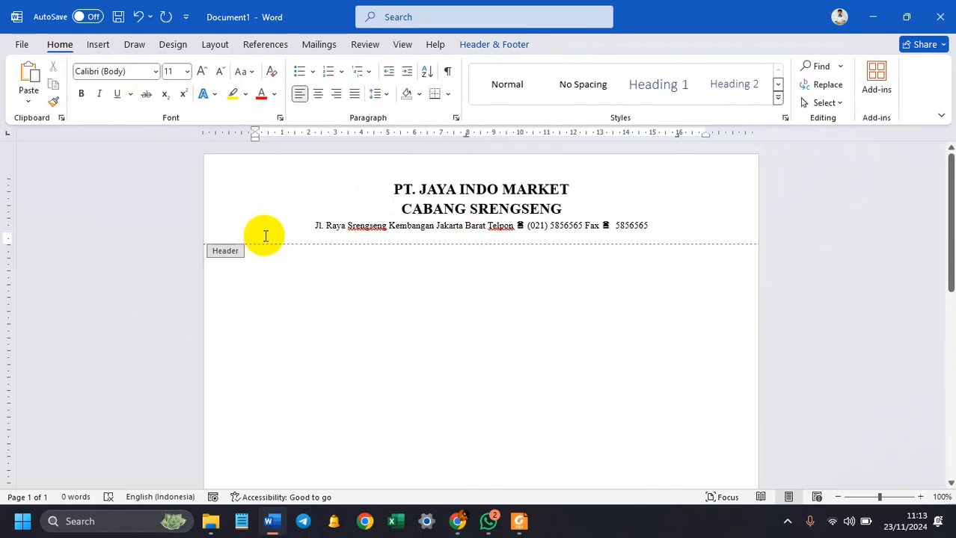
pyautogui.click(99, 44)
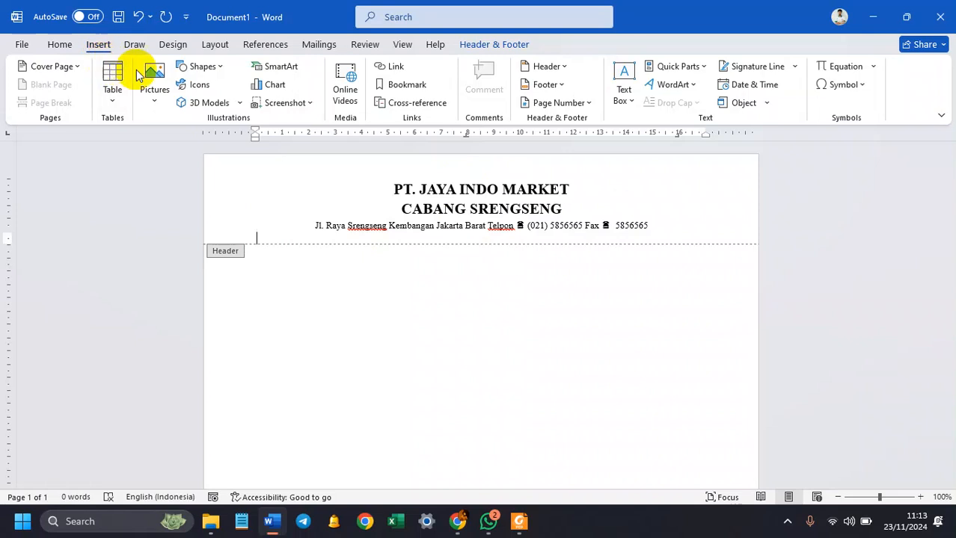
pyautogui.click(217, 68)
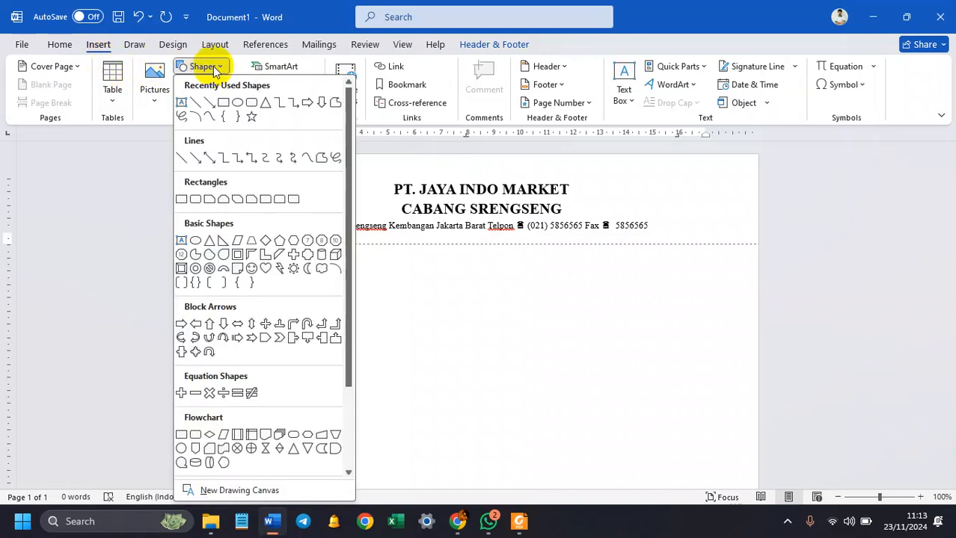
# Step: Draw a 16,83 cm straight horizontal line beneath the header's address line
pyautogui.click(185, 160)
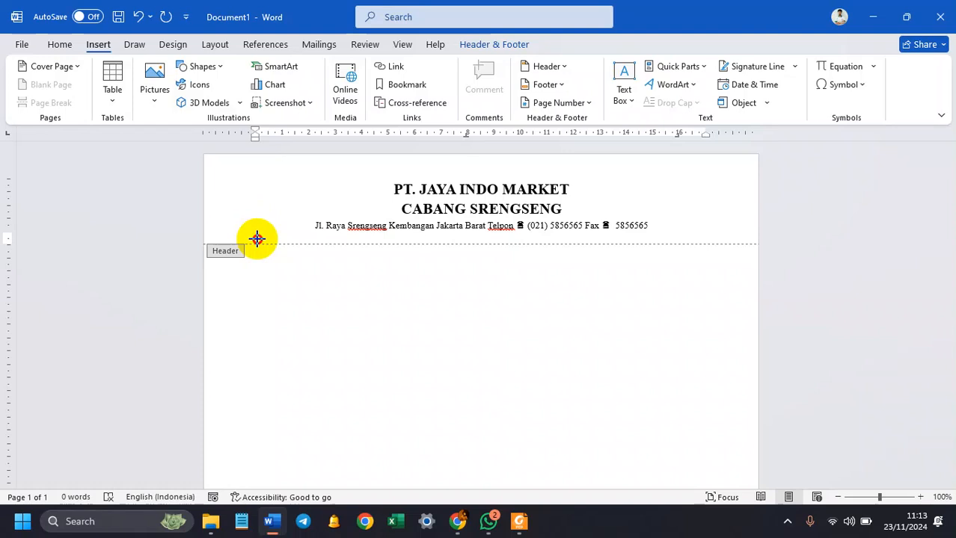
pyautogui.moveTo(257, 239); pyautogui.dragTo(701, 241)
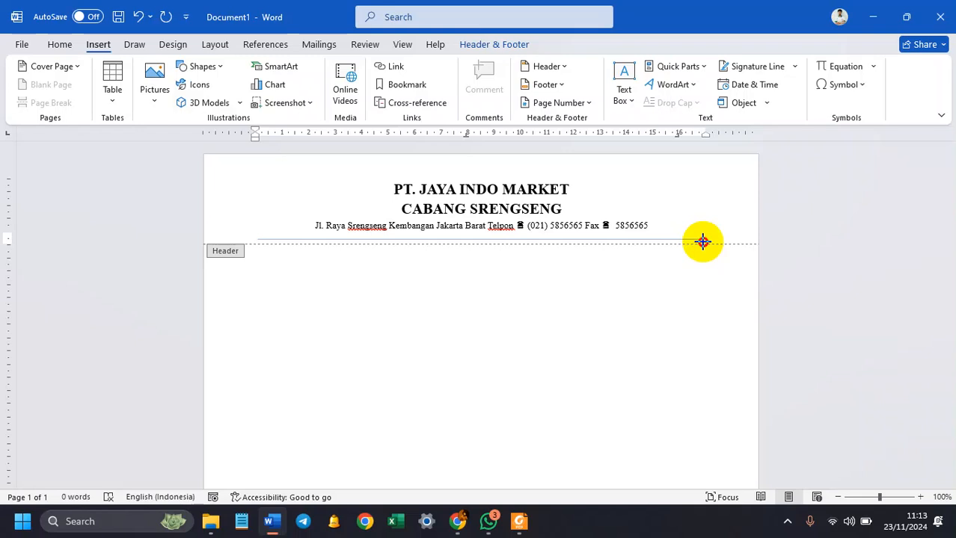
pyautogui.moveTo(702, 240); pyautogui.dragTo(704, 240)
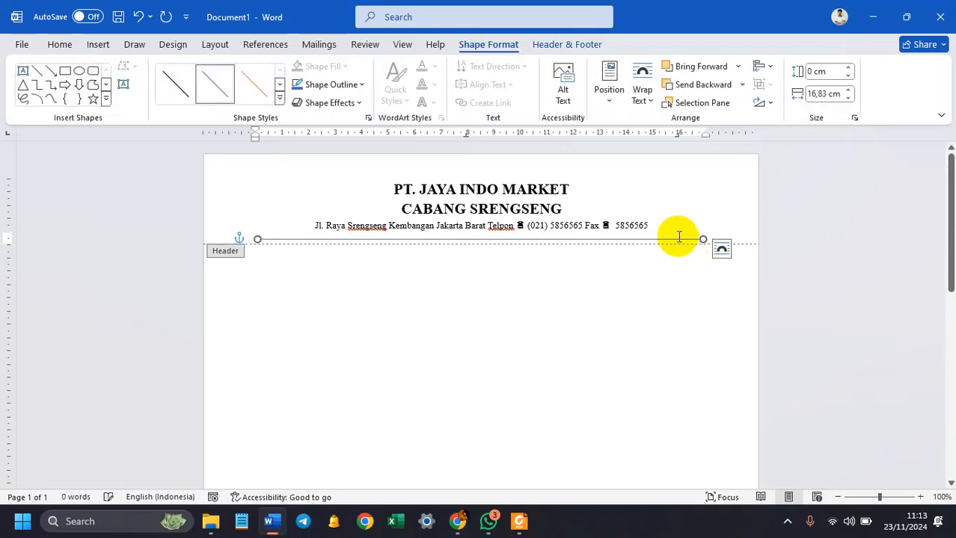
# Step: Colour the header line black and give it a 2¼ pt weight
pyautogui.click(357, 87)
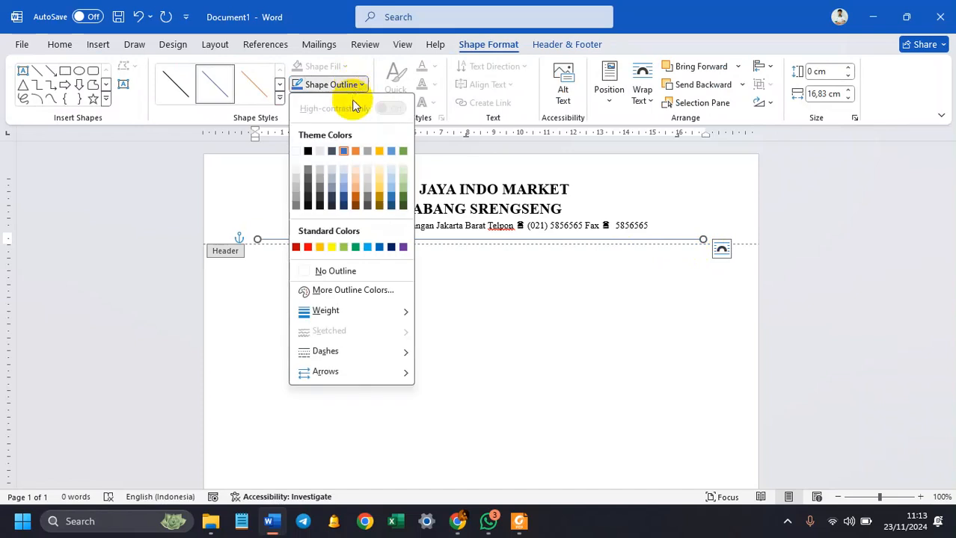
pyautogui.click(309, 153)
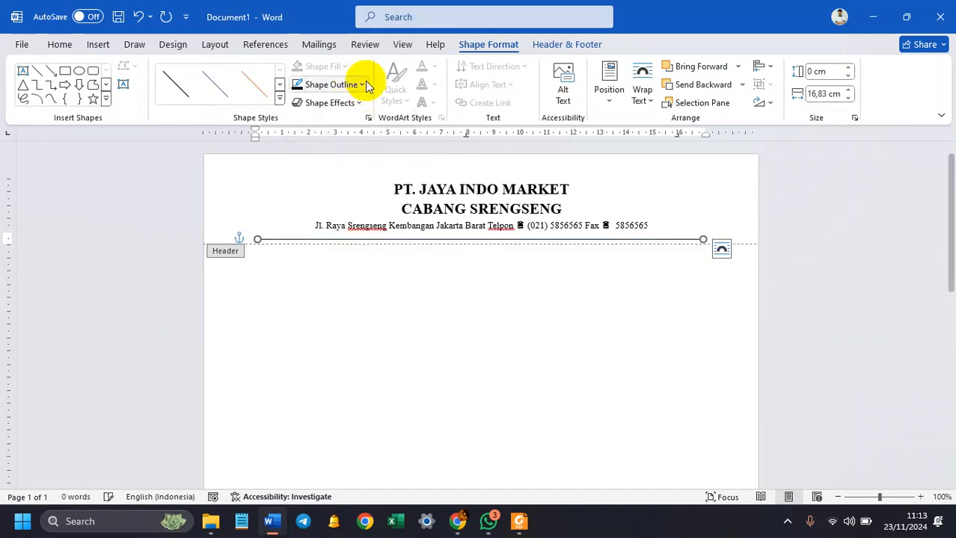
pyautogui.click(359, 88)
pyautogui.moveTo(369, 312)
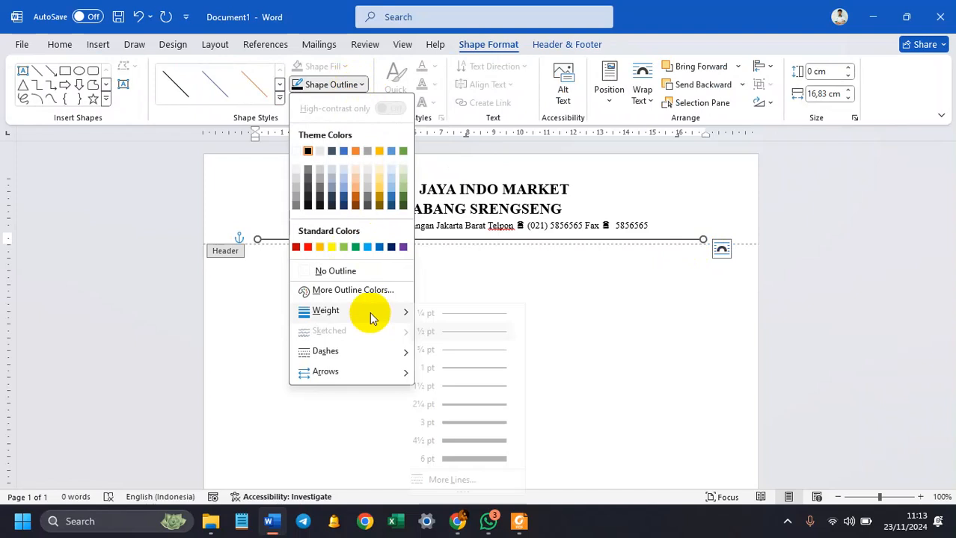
pyautogui.click(468, 405)
# Step: Check the reference letter PDF and come back to Word
pyautogui.click(519, 524)
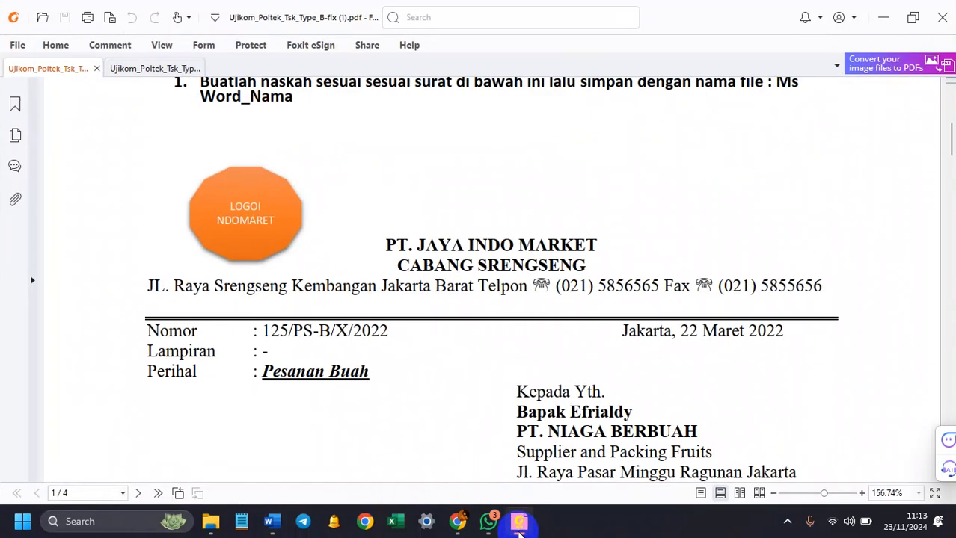
pyautogui.click(519, 527)
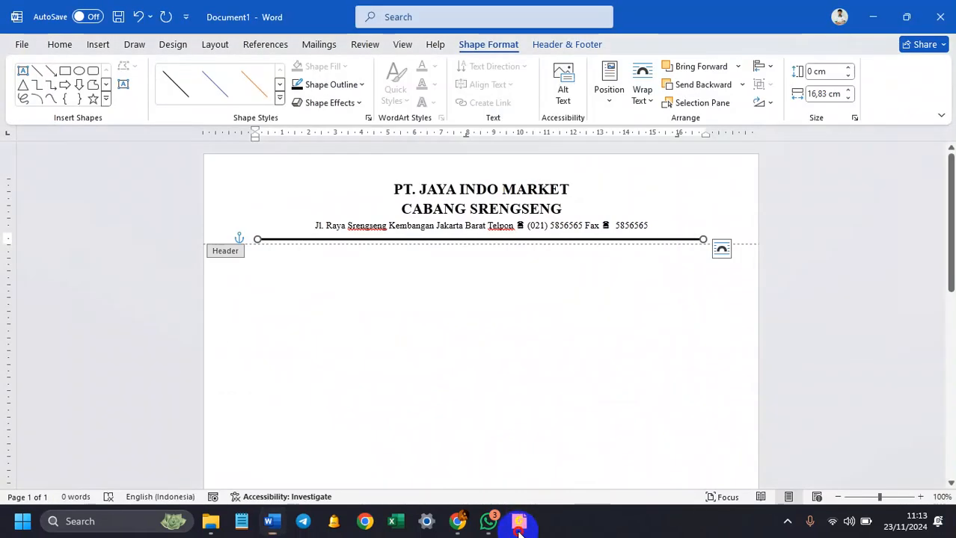
pyautogui.click(519, 527)
pyautogui.click(519, 527)
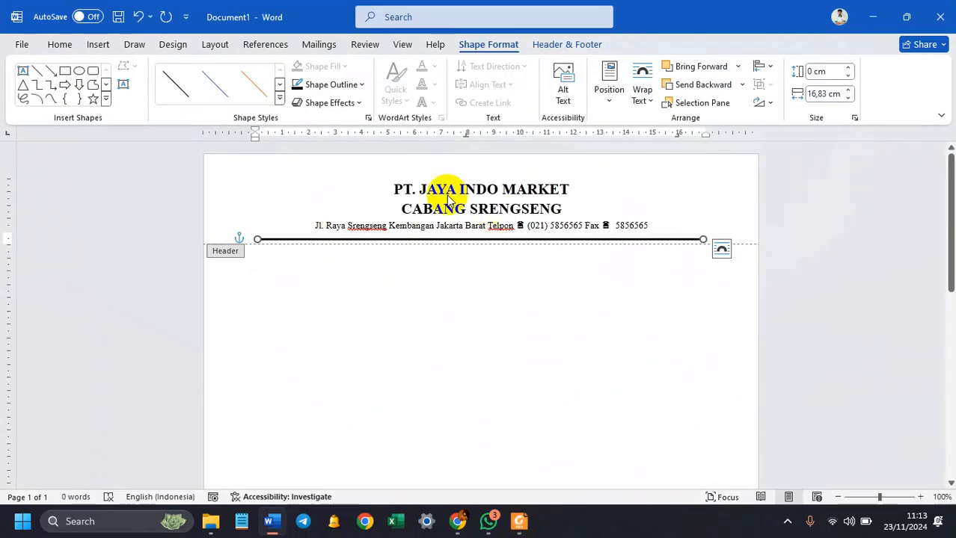
# Step: Make the header line a 3 pt double line in line settings, then leave the header
pyautogui.click(340, 84)
pyautogui.moveTo(359, 311)
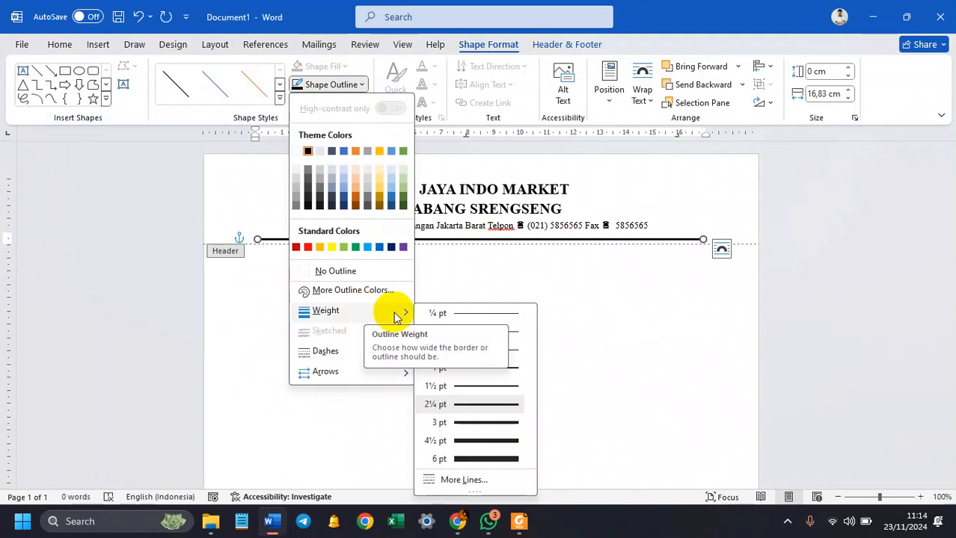
pyautogui.click(451, 482)
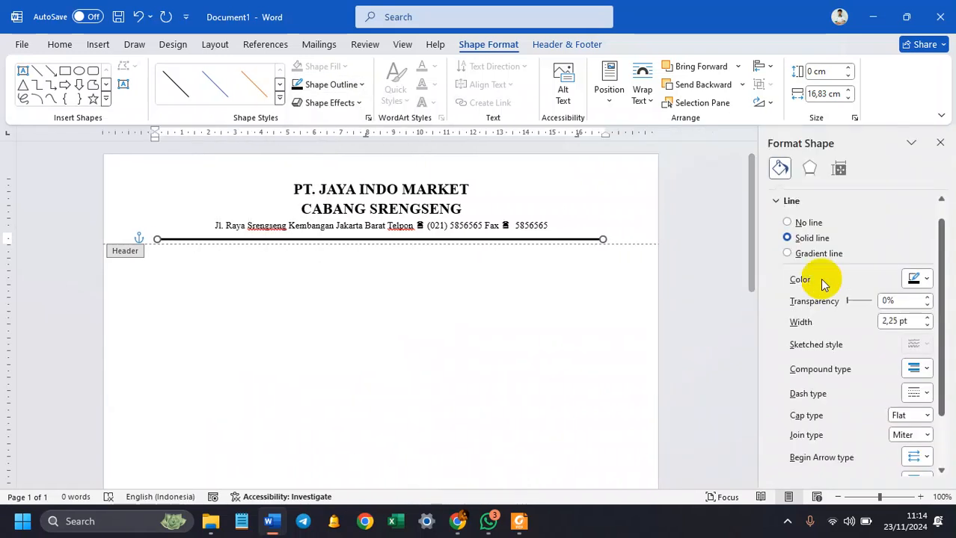
pyautogui.click(927, 372)
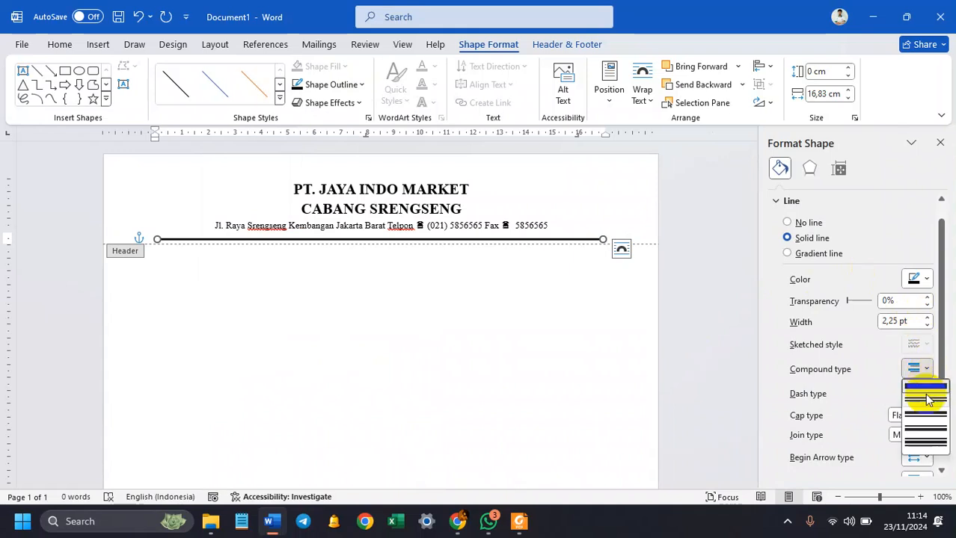
pyautogui.click(926, 406)
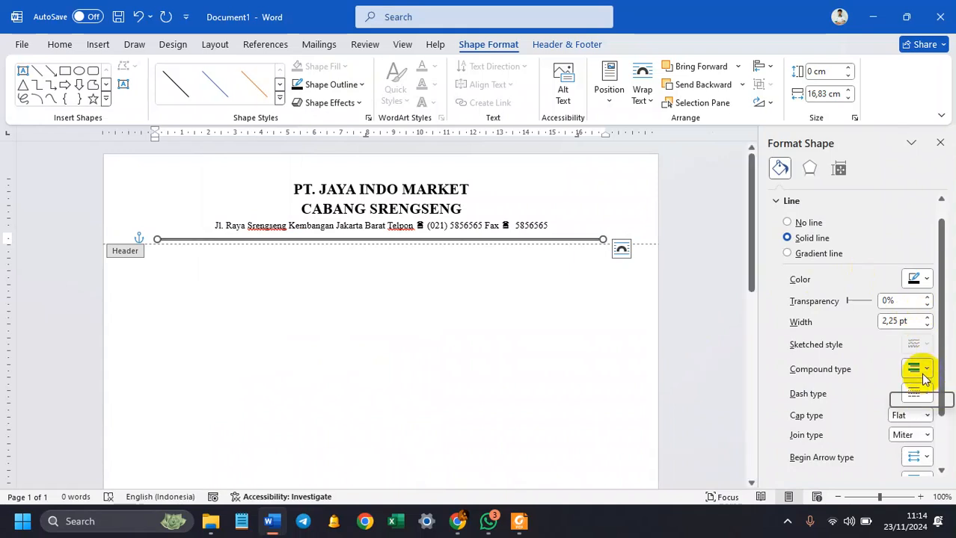
pyautogui.click(927, 318)
pyautogui.click(928, 318)
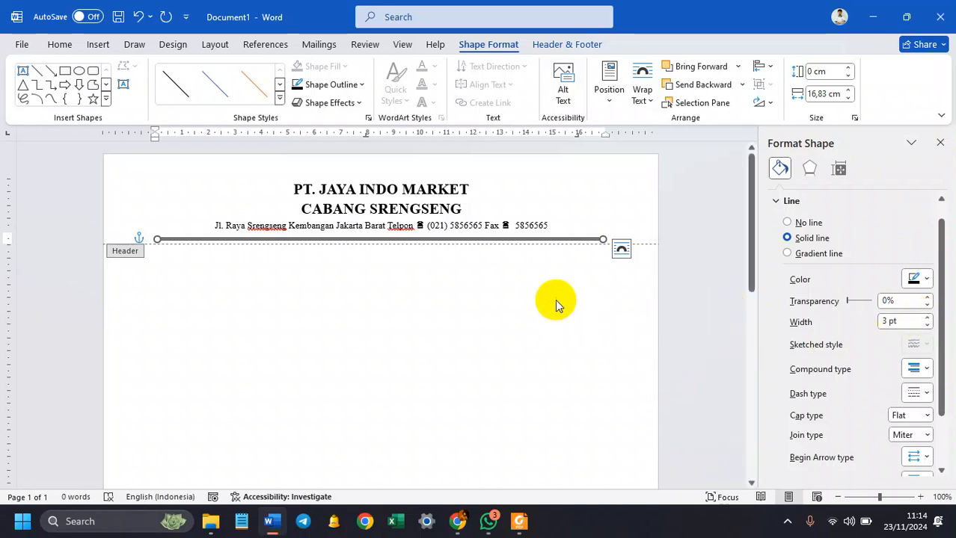
pyautogui.click(602, 206)
pyautogui.doubleClick(538, 307)
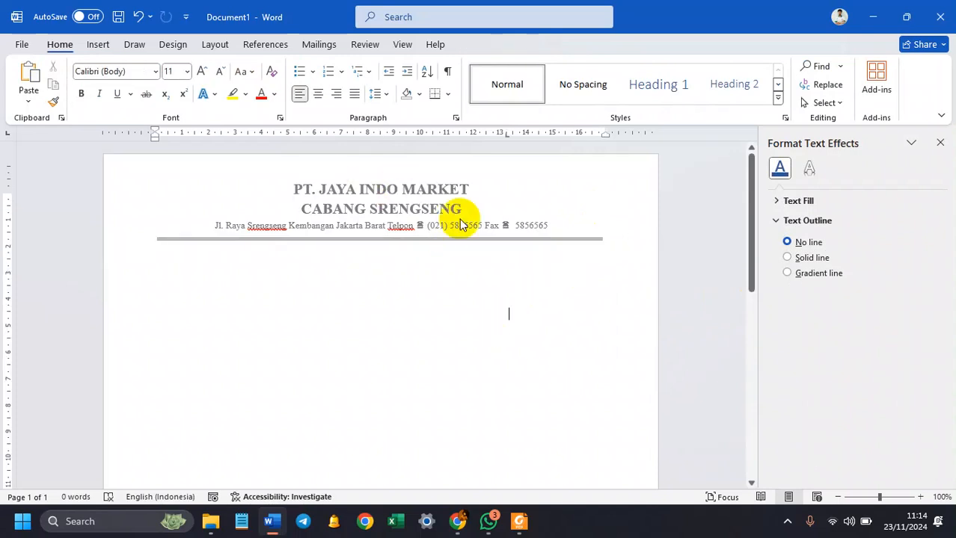
# Step: Reopen the header, glance at the reference PDF, then switch to Chrome's 'logo indomaret' search
pyautogui.click(539, 203)
pyautogui.doubleClick(539, 204)
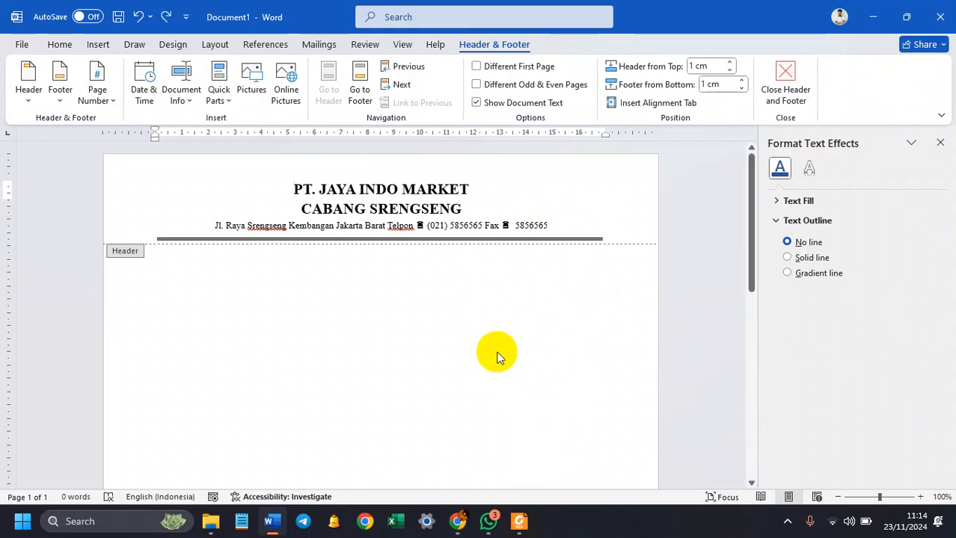
pyautogui.click(519, 523)
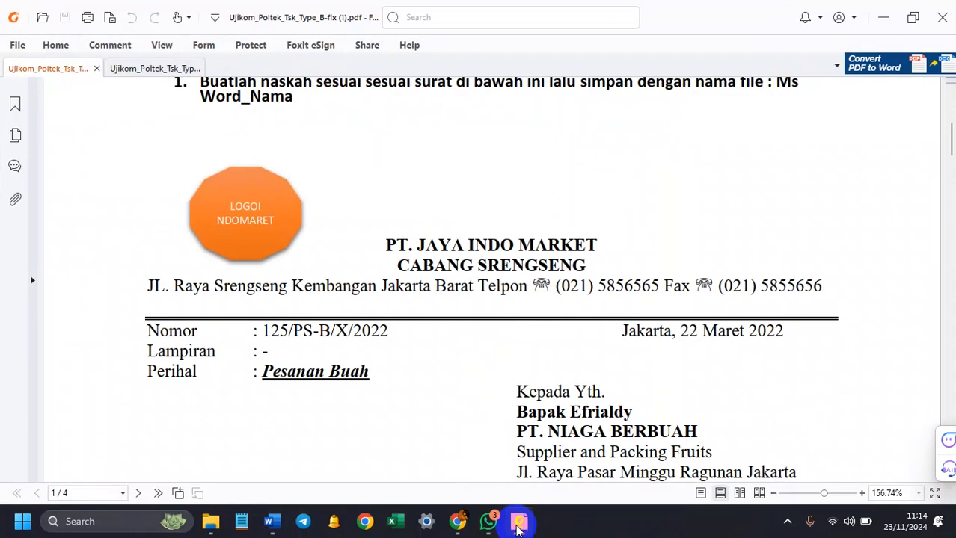
pyautogui.click(518, 527)
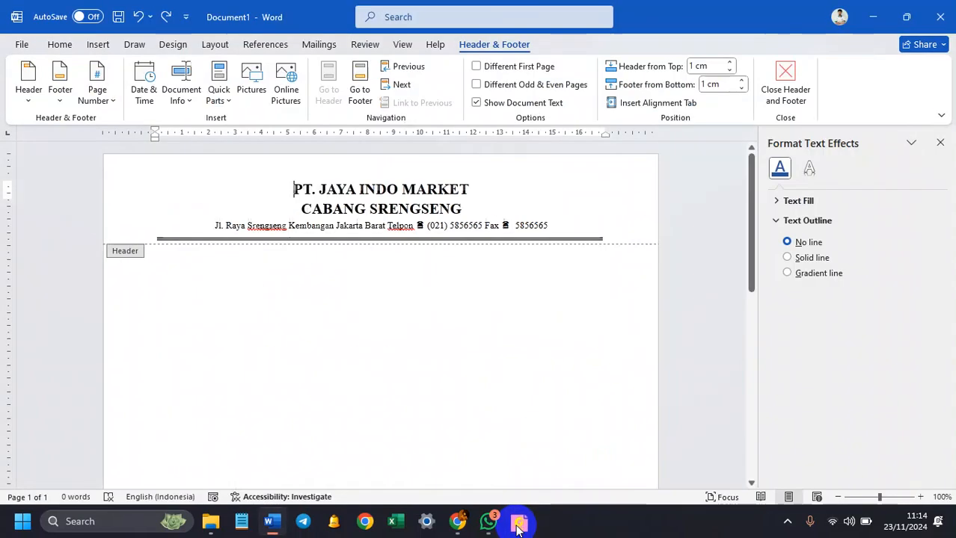
pyautogui.click(457, 521)
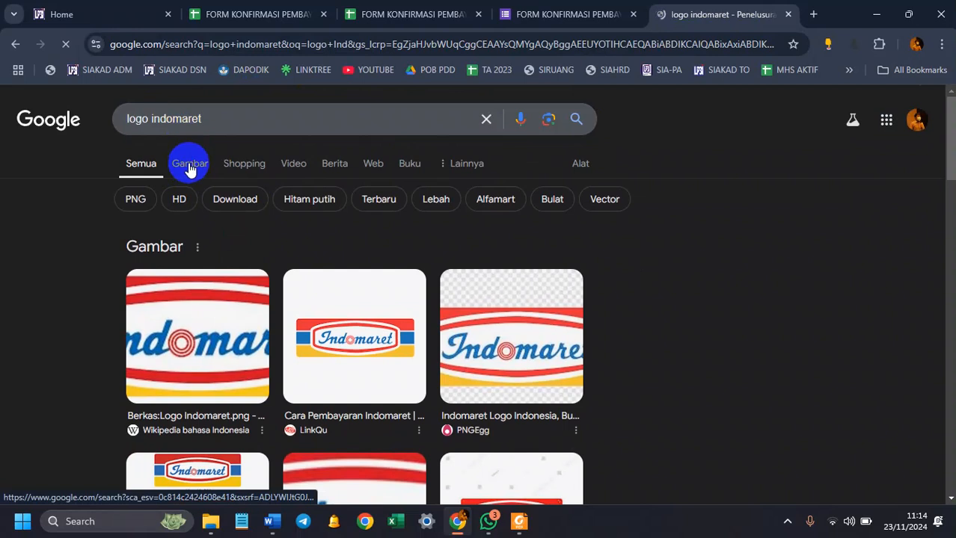
# Step: Show image results for the logo search and connect to the lp3i_wifi network
pyautogui.click(190, 166)
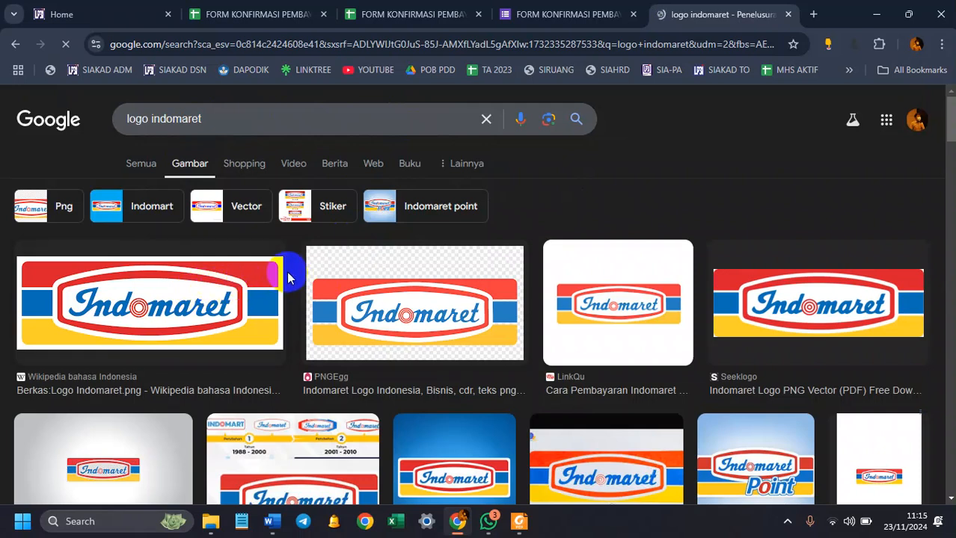
pyautogui.click(834, 523)
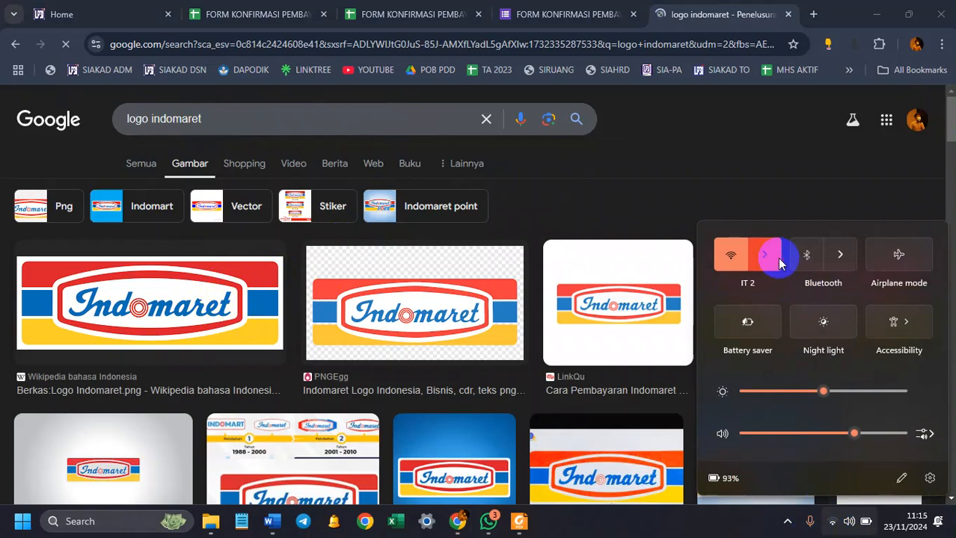
pyautogui.click(774, 258)
pyautogui.click(777, 333)
pyautogui.click(868, 416)
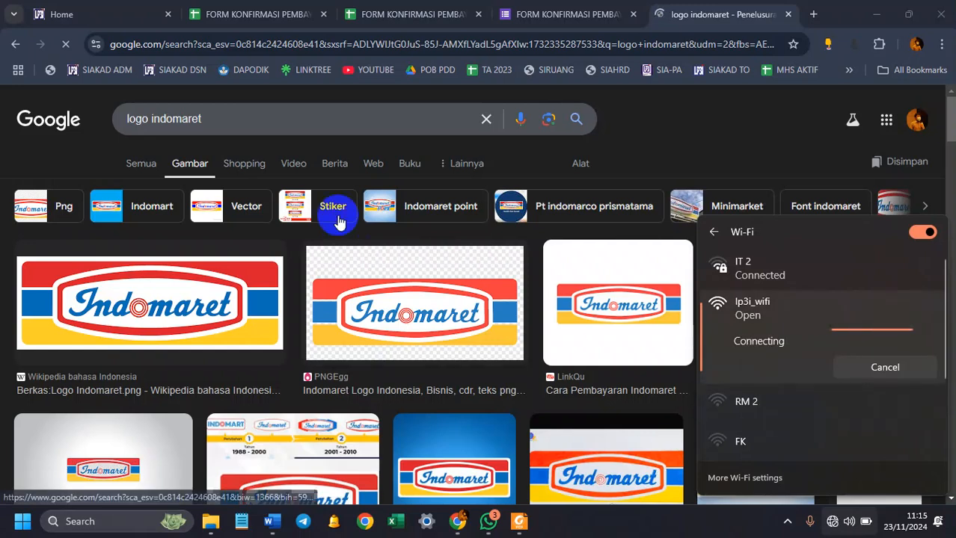
pyautogui.click(204, 297)
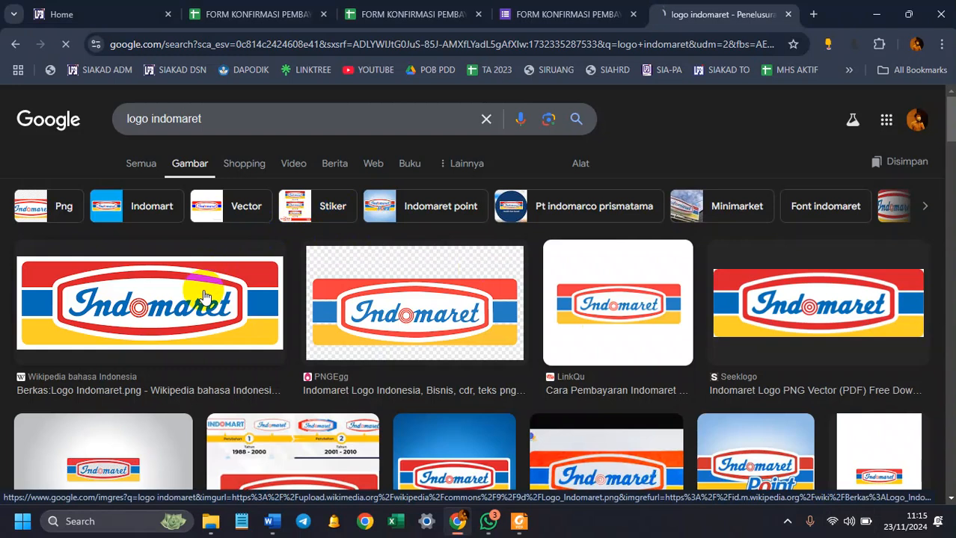
# Step: Save the Wikipedia Indomaret logo image as 'Logo Indomaret', then return to Word
pyautogui.click(241, 290)
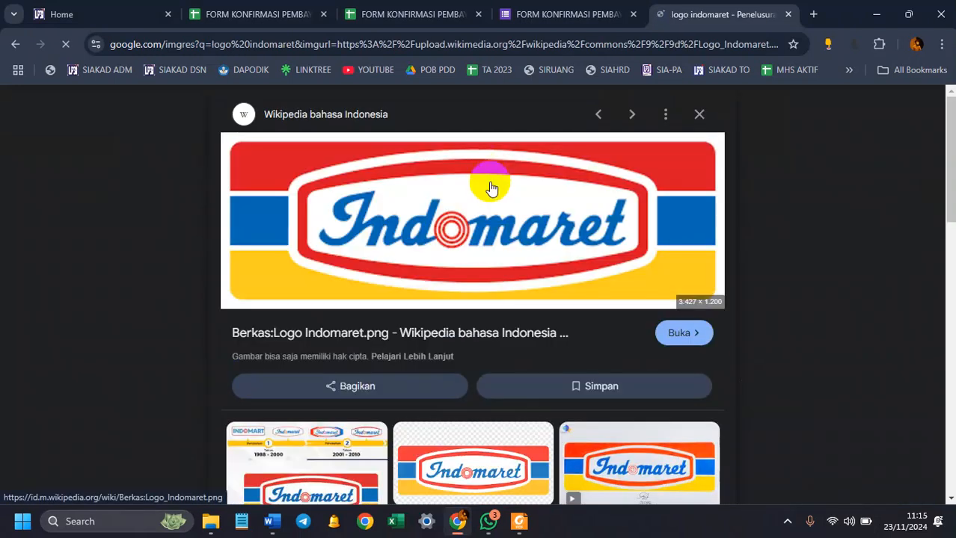
pyautogui.rightClick(494, 204)
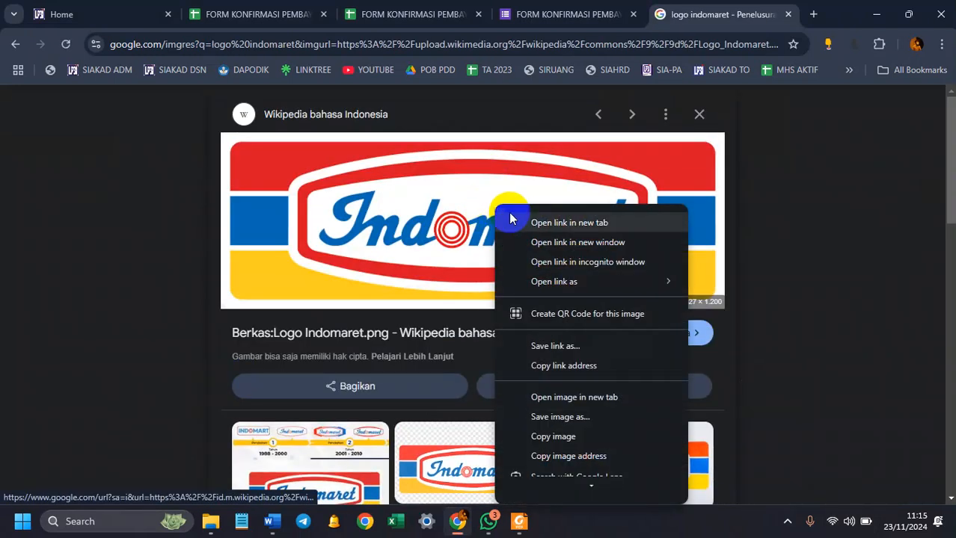
pyautogui.click(551, 417)
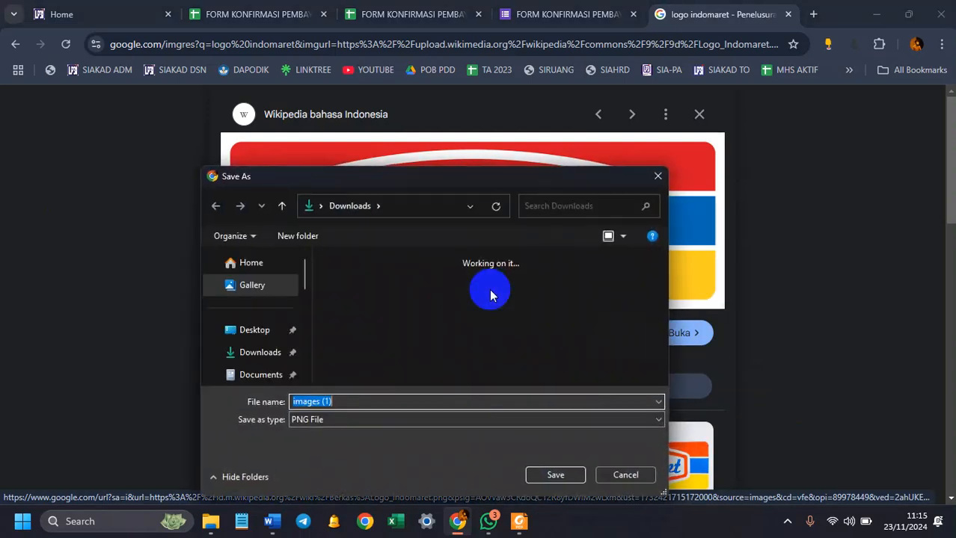
pyautogui.write('Logi')
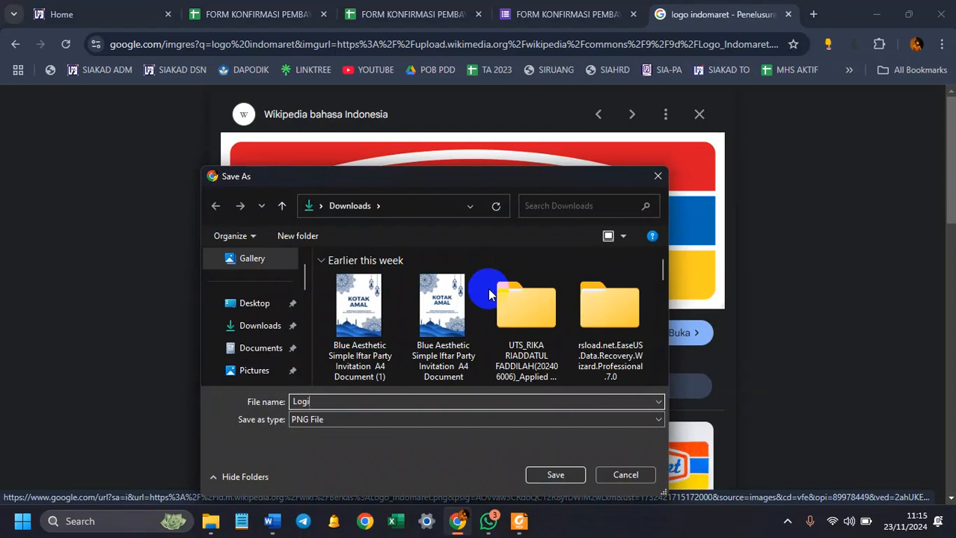
pyautogui.press('BackSpace')
pyautogui.write('o Indomaret')
pyautogui.press('Return')
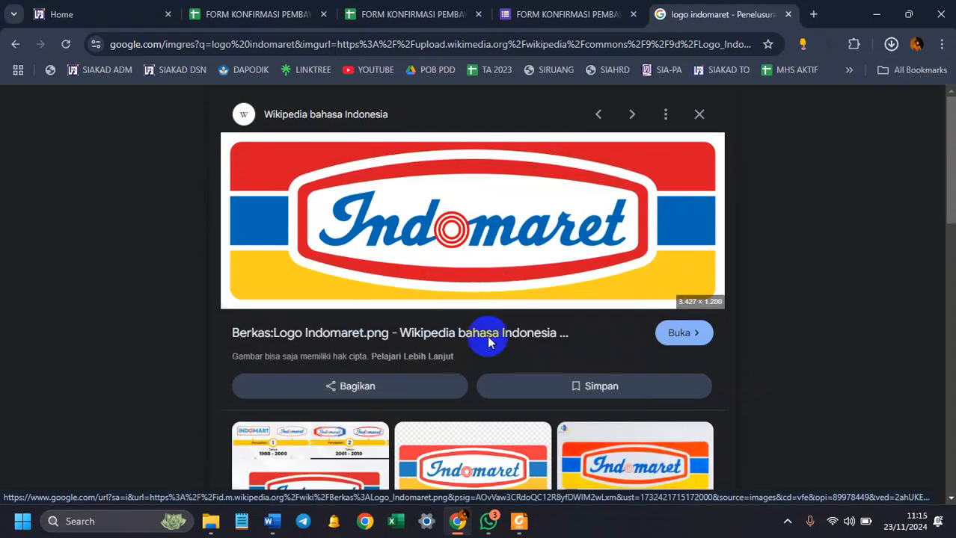
pyautogui.click(272, 521)
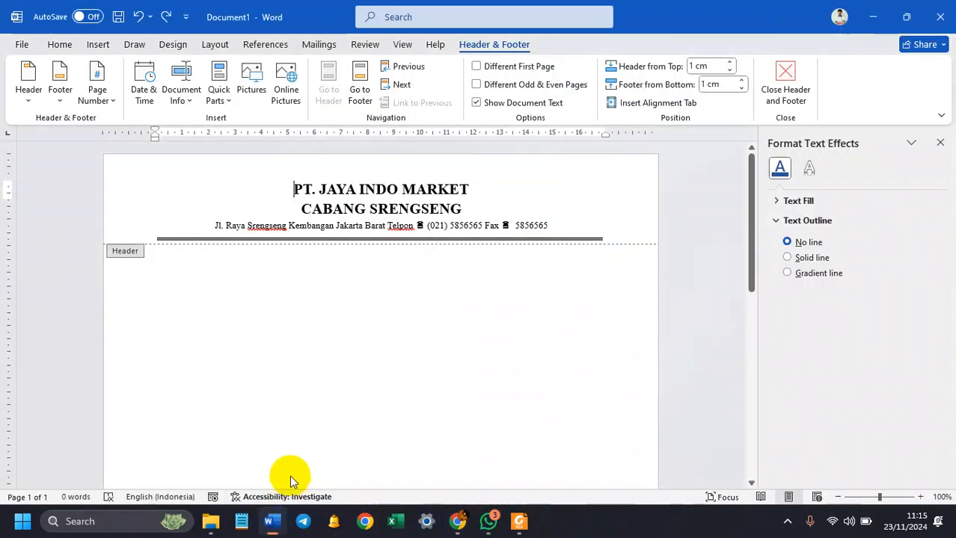
# Step: Insert the 'Logo Indomaret' picture from Downloads into the header via Insert > Pictures > This Device
pyautogui.click(98, 44)
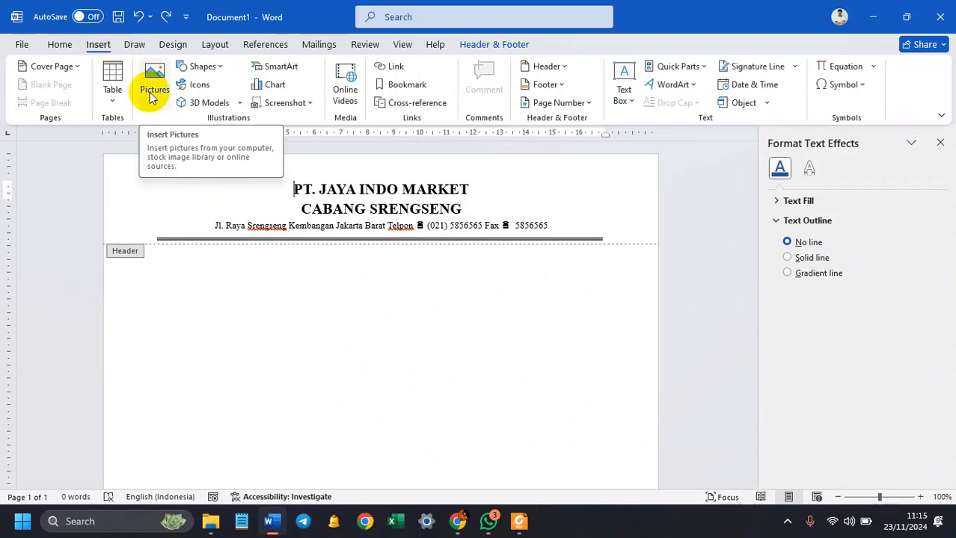
pyautogui.click(152, 96)
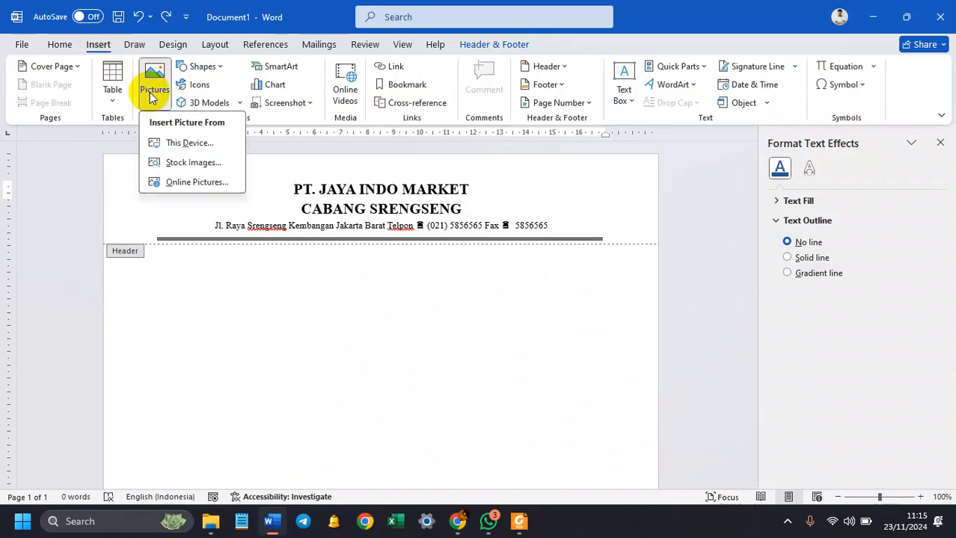
pyautogui.click(172, 142)
pyautogui.click(263, 183)
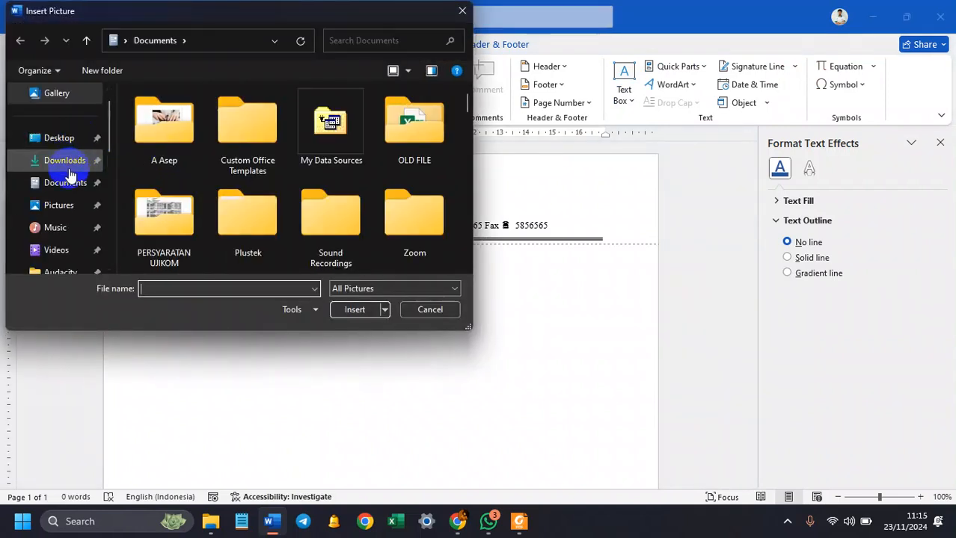
pyautogui.click(71, 163)
pyautogui.doubleClick(184, 142)
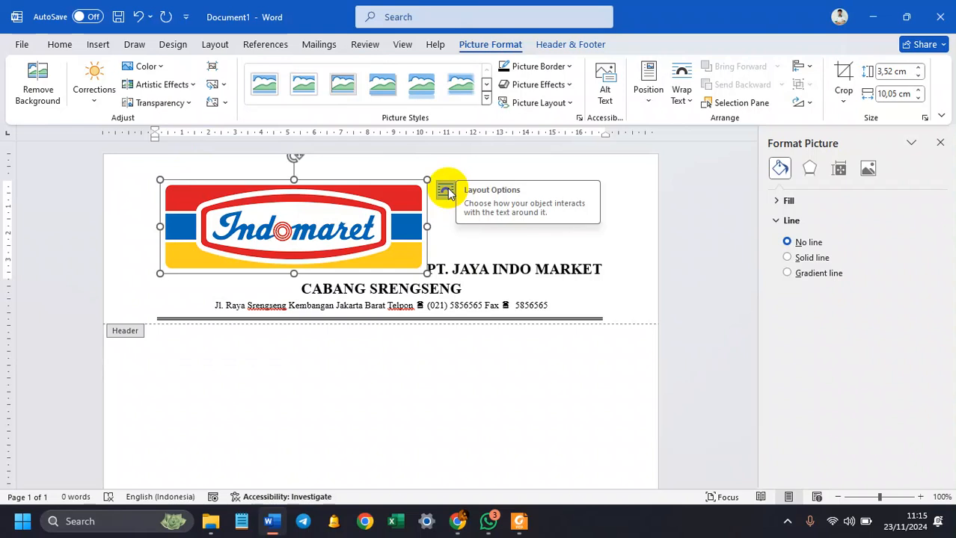
# Step: Set the logo to In Front of Text, shrink it to 1,4 × 4,01 cm, and move it left
pyautogui.click(445, 191)
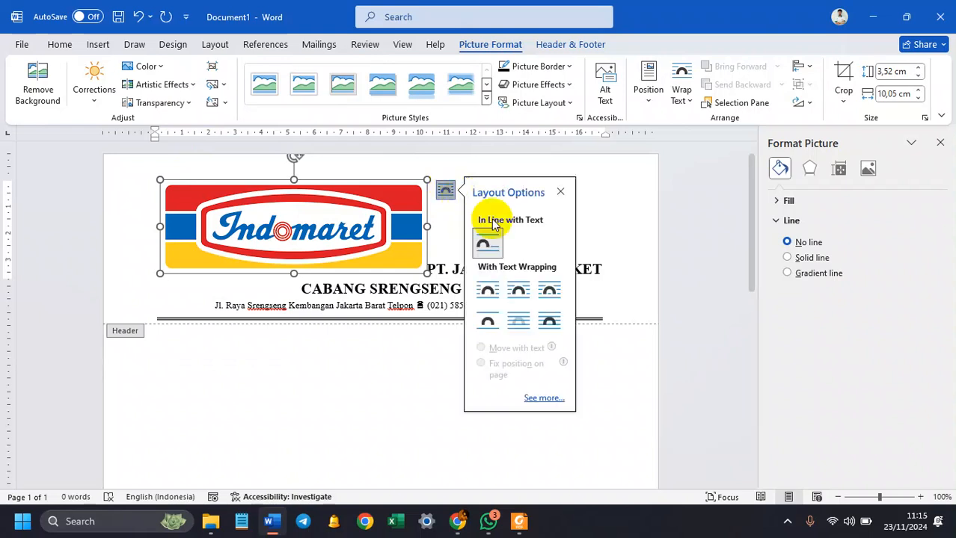
pyautogui.click(550, 321)
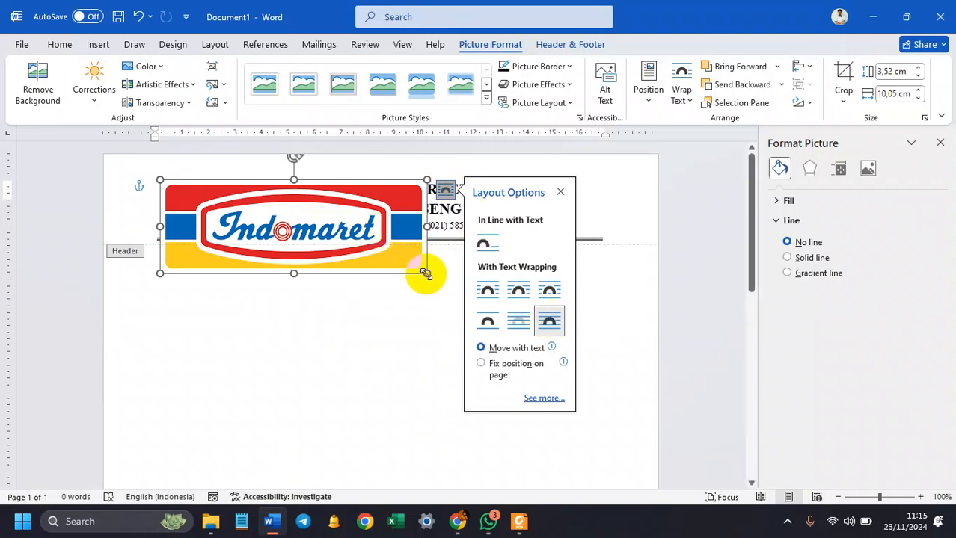
pyautogui.moveTo(426, 274); pyautogui.dragTo(235, 198)
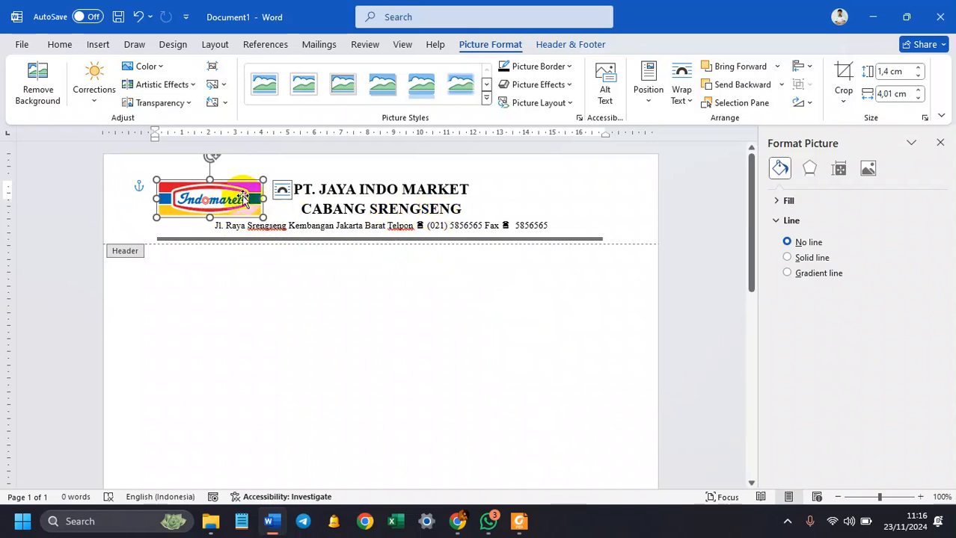
pyautogui.moveTo(229, 199)
pyautogui.mouseDown()
pyautogui.moveTo(196, 196)
pyautogui.moveTo(214, 193)
pyautogui.mouseUp()
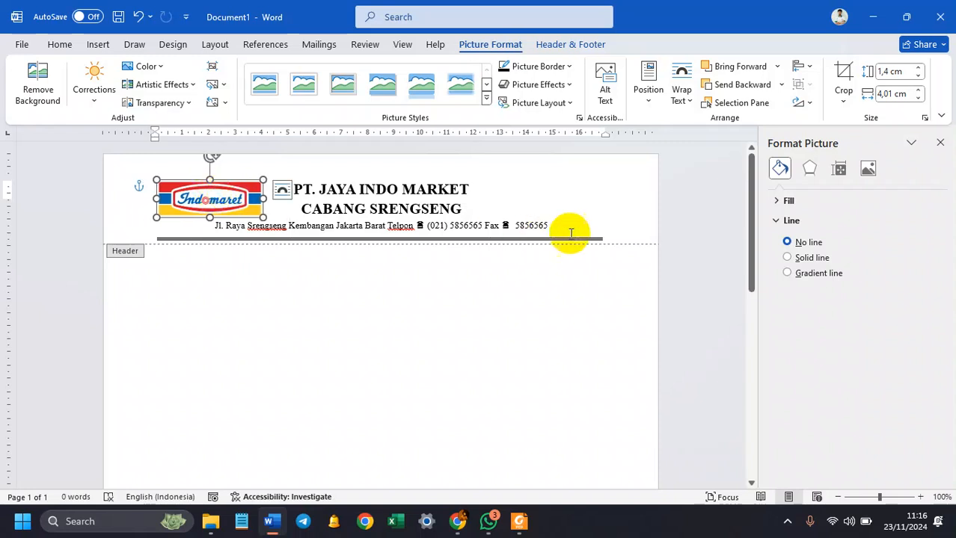
pyautogui.moveTo(556, 224); pyautogui.dragTo(293, 187)
# Step: Left-align the letterhead text, indent it on the ruler past the logo, and nudge the logo
pyautogui.click(63, 43)
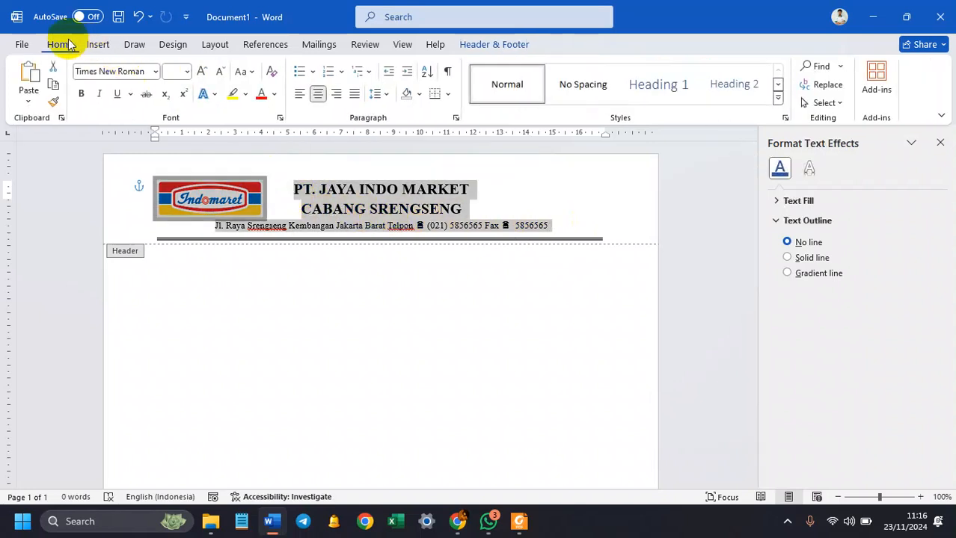
pyautogui.click(299, 95)
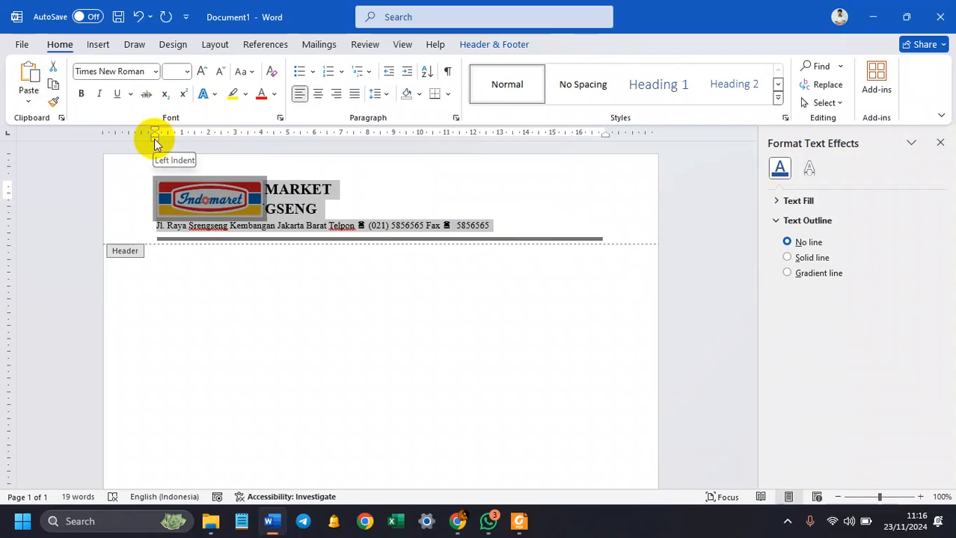
pyautogui.moveTo(154, 138); pyautogui.dragTo(267, 142)
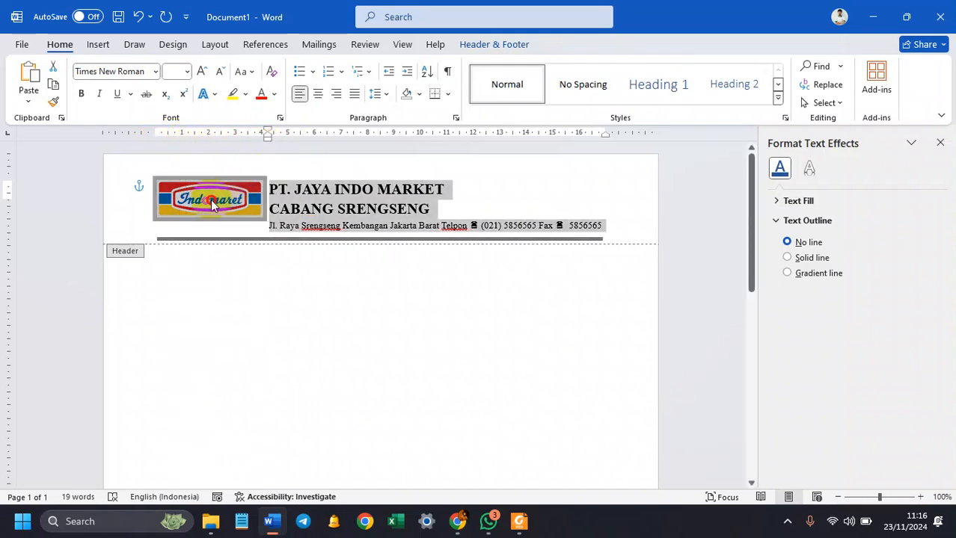
pyautogui.click(444, 190)
pyautogui.moveTo(239, 204)
pyautogui.mouseDown()
pyautogui.moveTo(248, 220)
pyautogui.moveTo(258, 203)
pyautogui.moveTo(228, 205)
pyautogui.mouseUp()
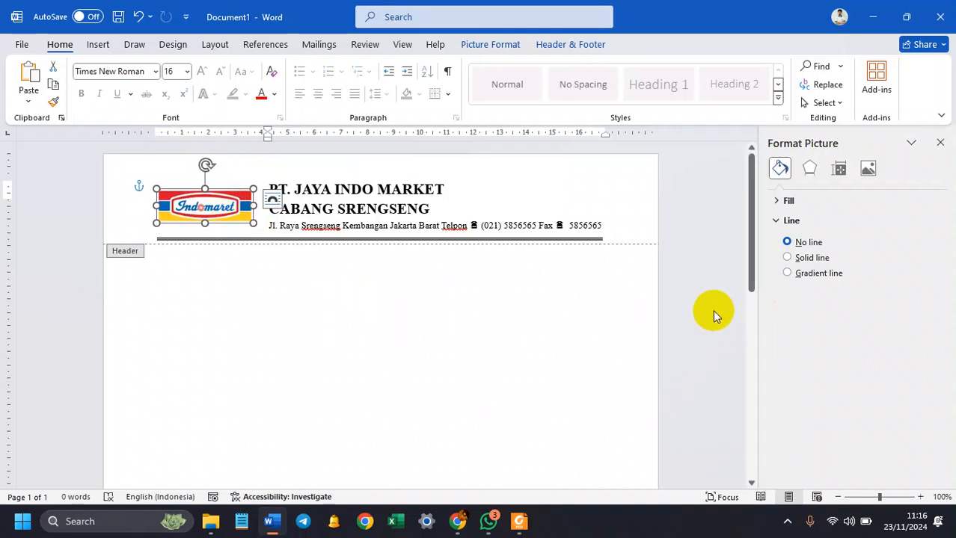
# Step: Close the picture pane, exit the header to the body, and view the task letter in Foxit
pyautogui.click(940, 142)
pyautogui.doubleClick(697, 357)
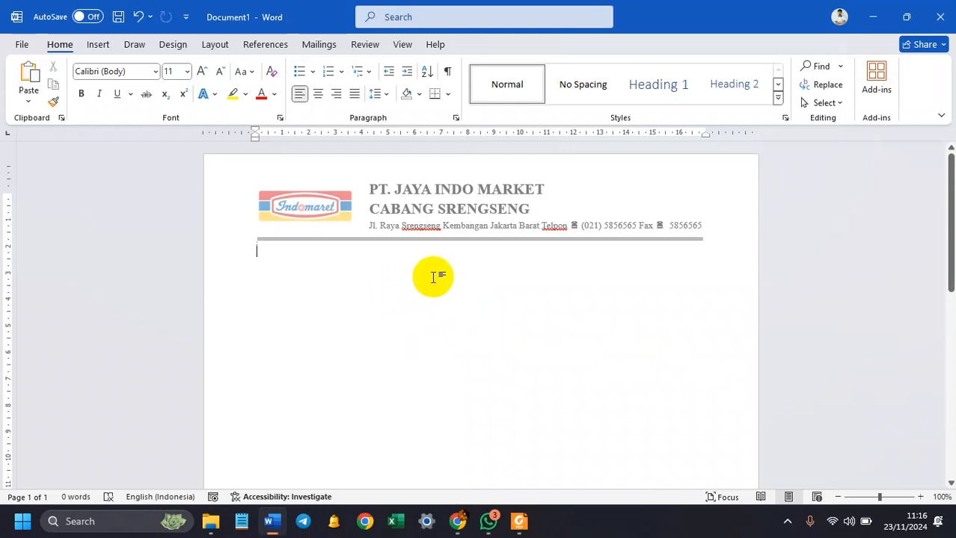
pyautogui.doubleClick(566, 192)
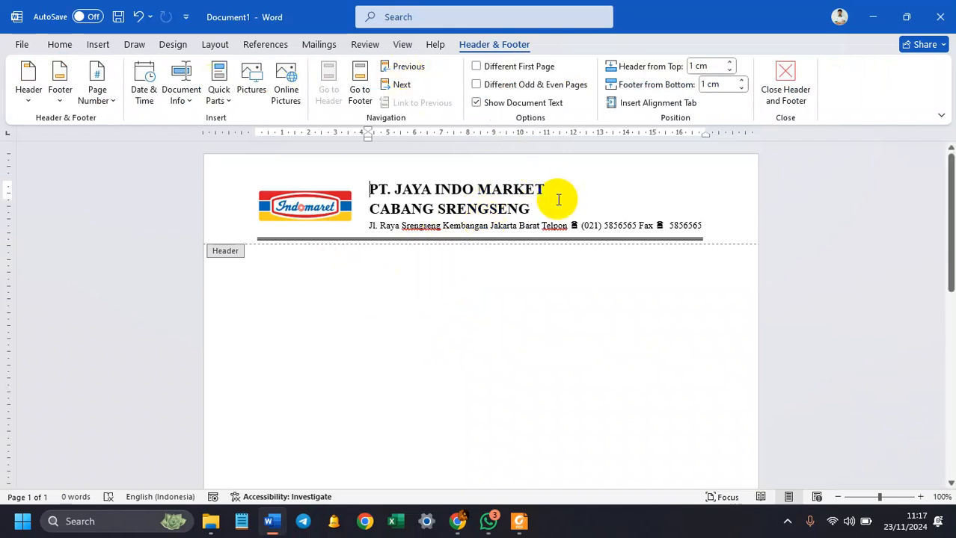
pyautogui.doubleClick(285, 294)
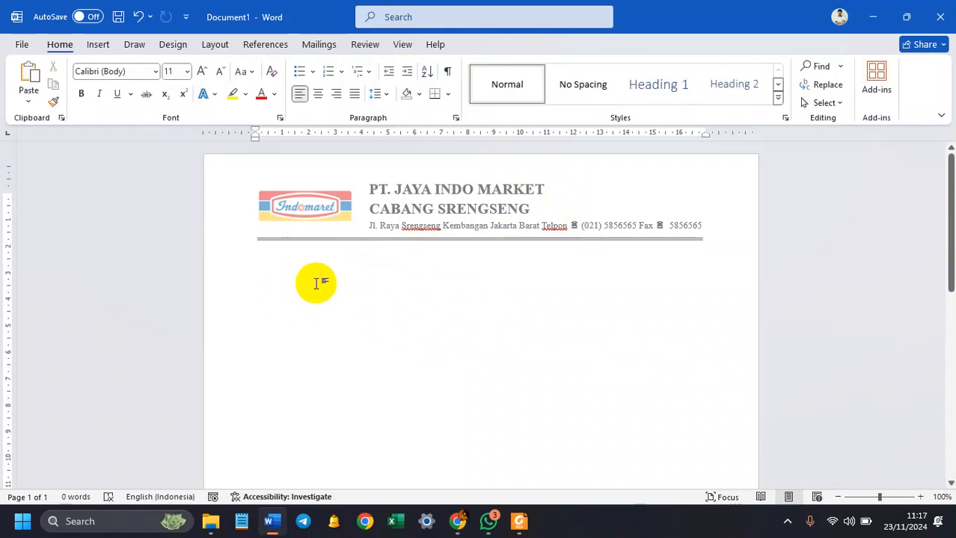
pyautogui.click(519, 522)
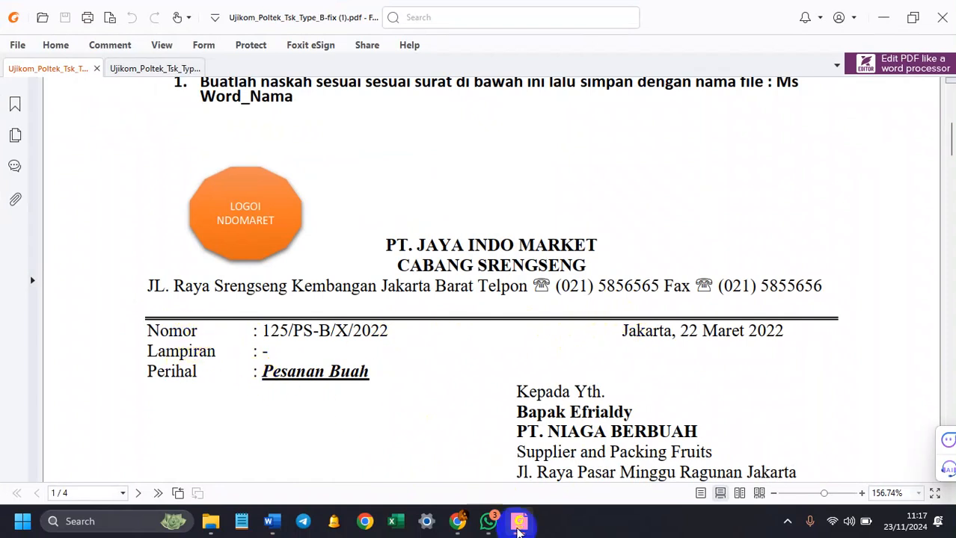
# Step: Type the Nomor, Lampiran and Perihal lines below the letterhead, checking the Foxit task letter
pyautogui.click(519, 529)
pyautogui.moveTo(508, 523)
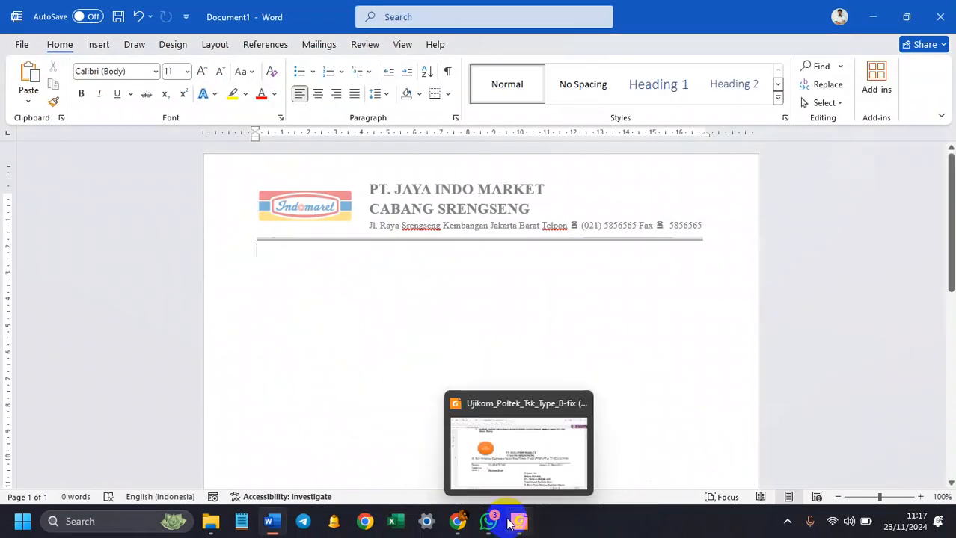
pyautogui.write('H')
pyautogui.press('BackSpace')
pyautogui.write('Noo')
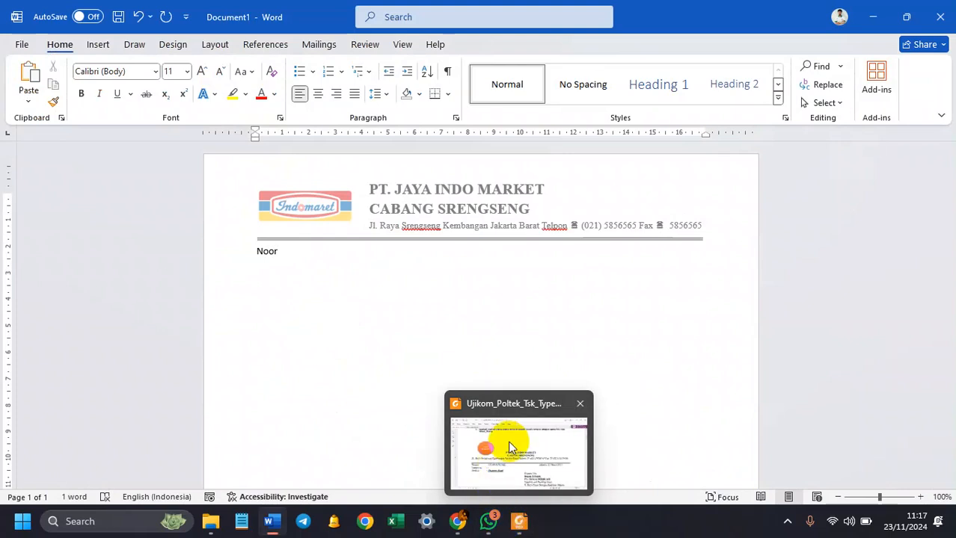
pyautogui.press('BackSpace')
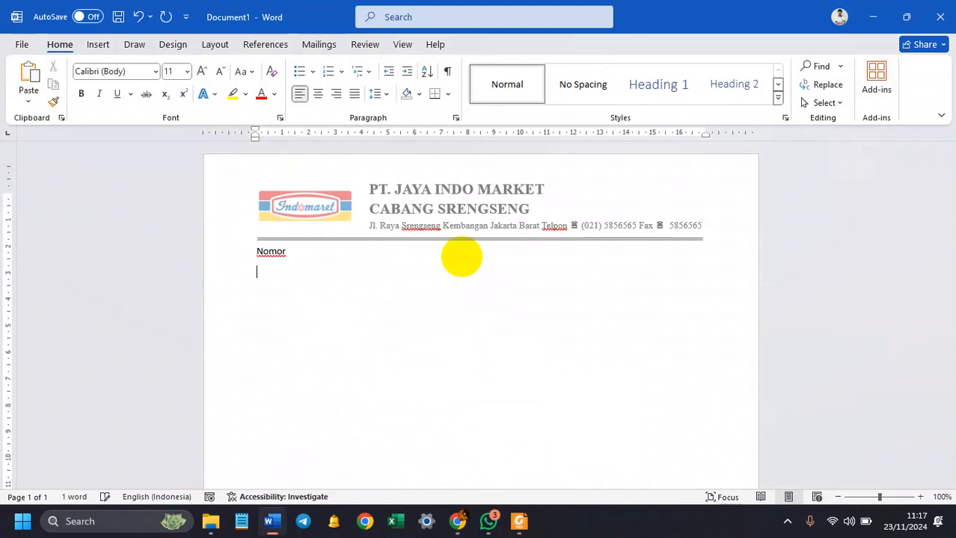
pyautogui.click(519, 522)
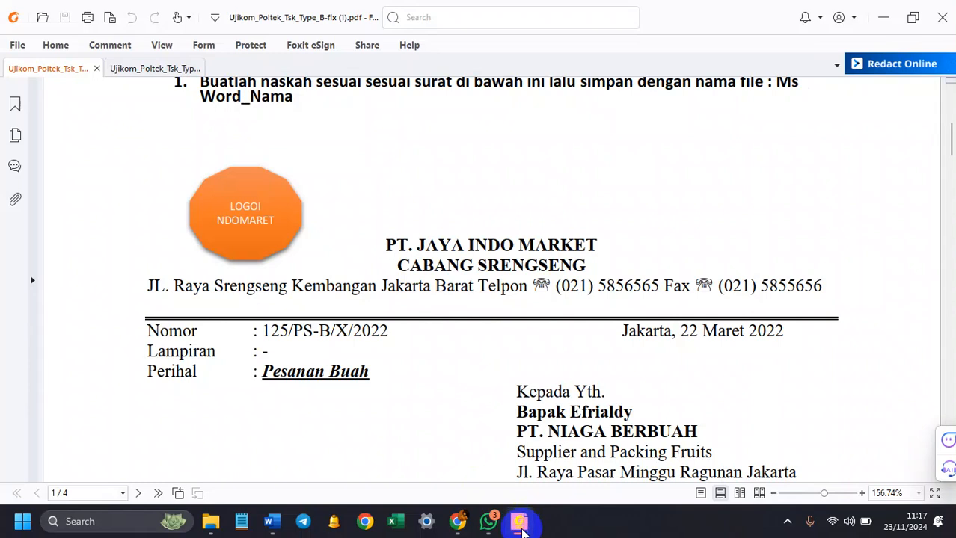
pyautogui.click(522, 527)
pyautogui.write('lampiran')
pyautogui.press('BackSpace')
pyautogui.press('BackSpace')
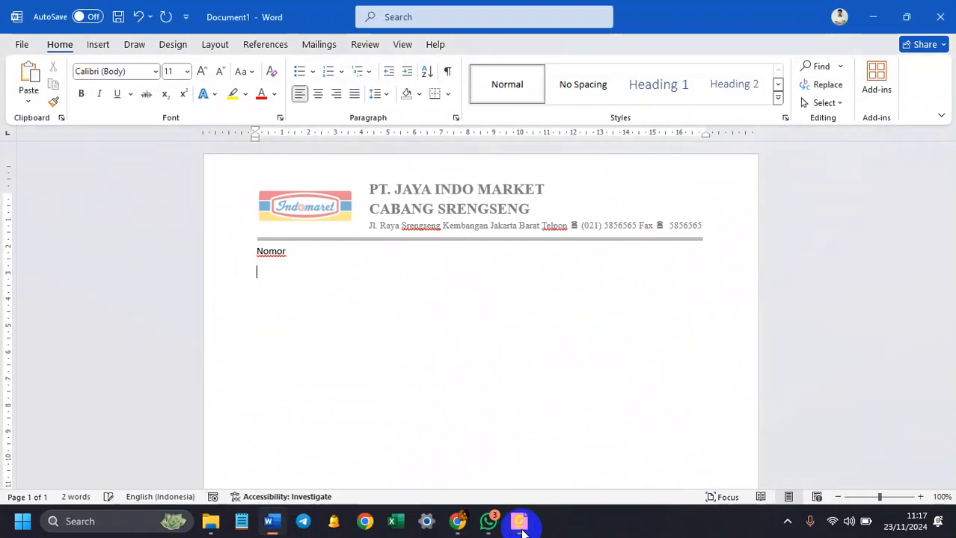
pyautogui.write('piran')
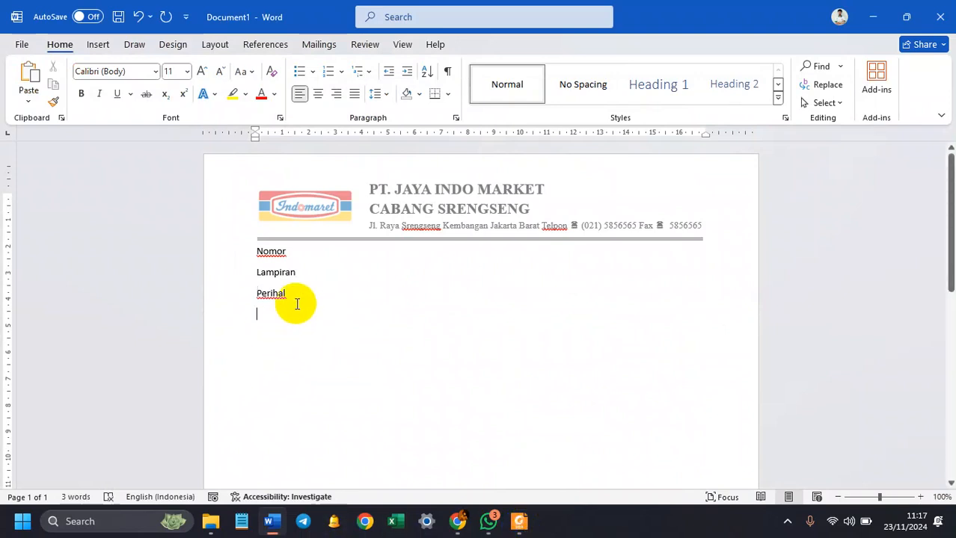
# Step: Give the Nomor, Lampiran and Perihal lines 1,15 spacing with no space after paragraphs
pyautogui.moveTo(299, 298); pyautogui.dragTo(215, 258)
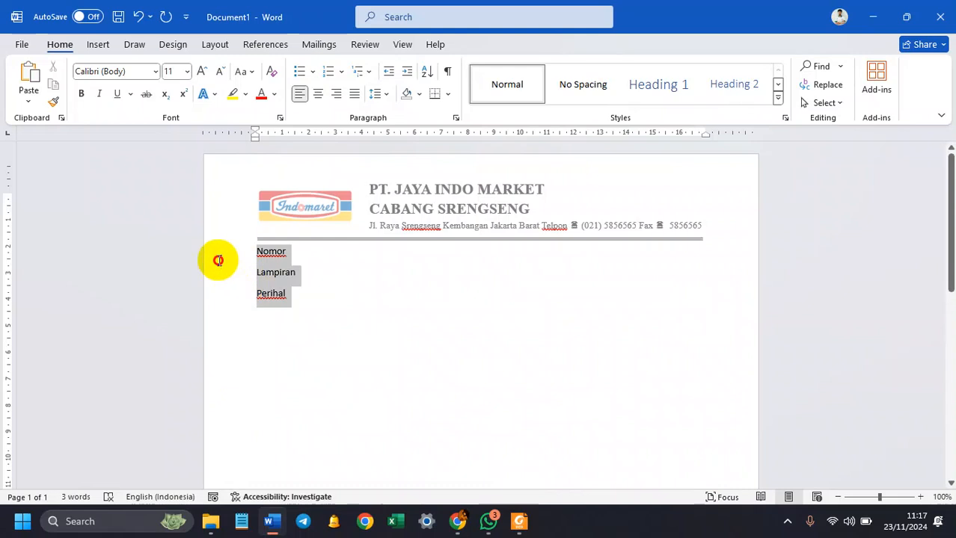
pyautogui.click(383, 93)
pyautogui.click(412, 274)
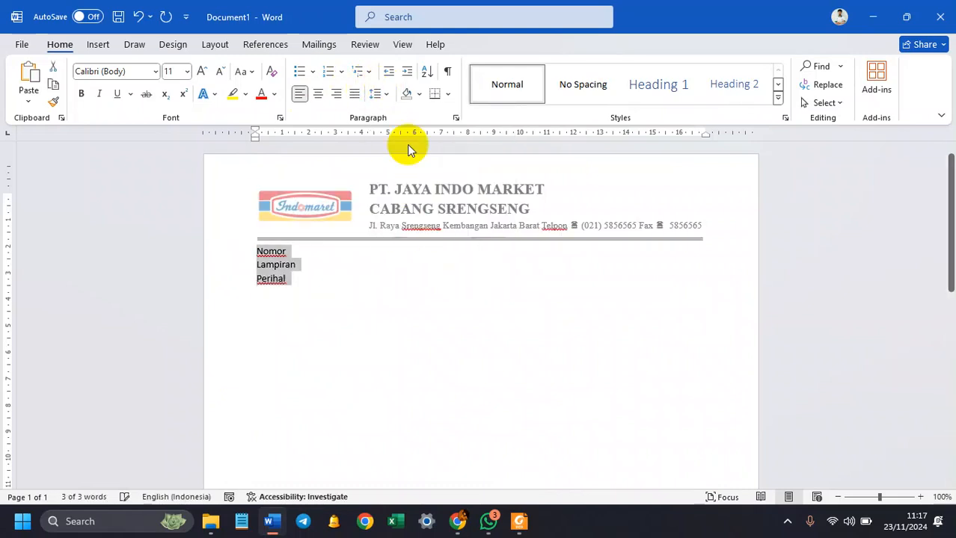
pyautogui.click(383, 92)
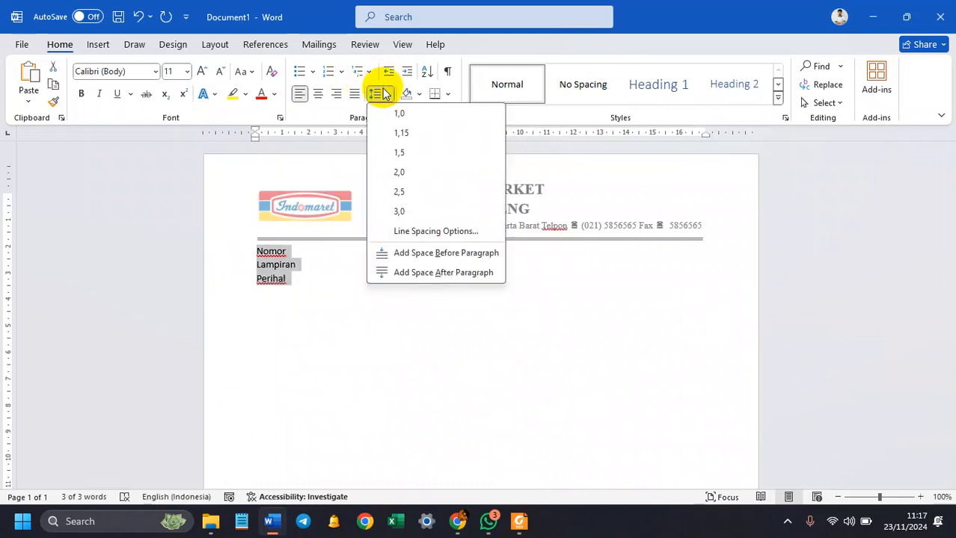
pyautogui.click(401, 133)
pyautogui.click(288, 294)
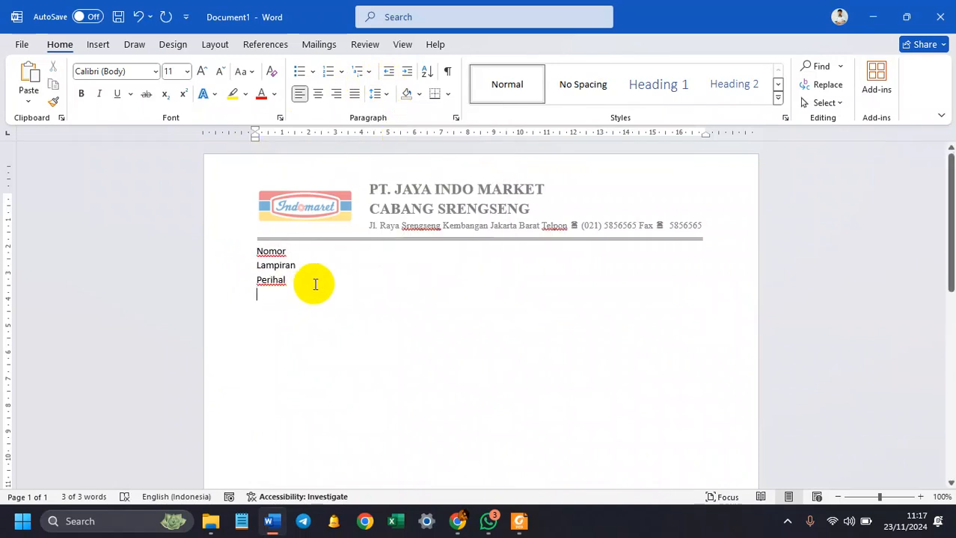
# Step: Set the three label lines in Times New Roman
pyautogui.moveTo(314, 282); pyautogui.dragTo(235, 255)
pyautogui.click(155, 71)
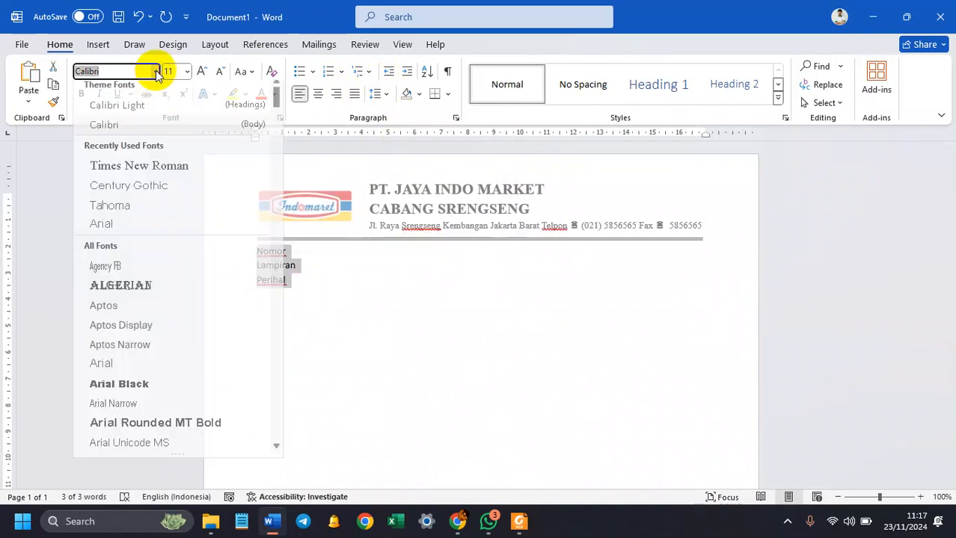
pyautogui.click(153, 172)
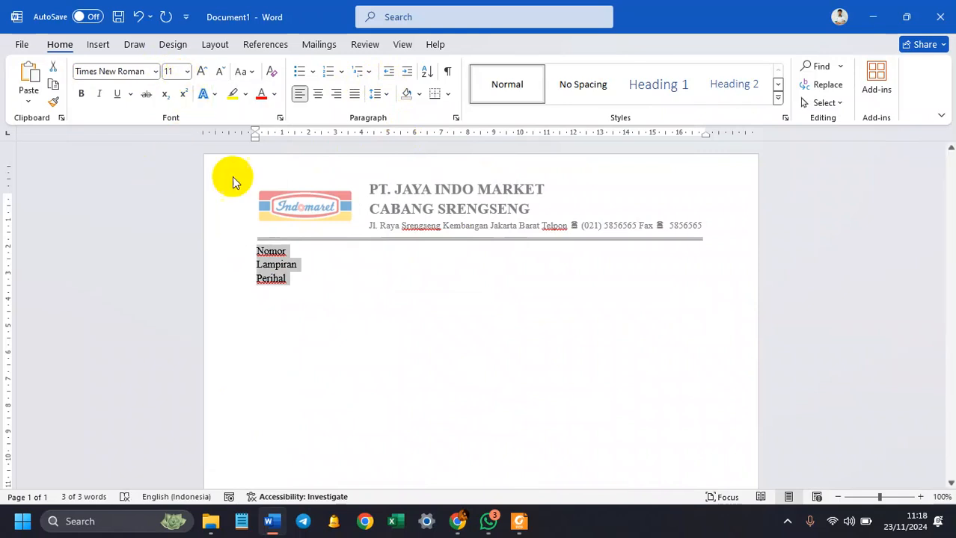
pyautogui.click(295, 252)
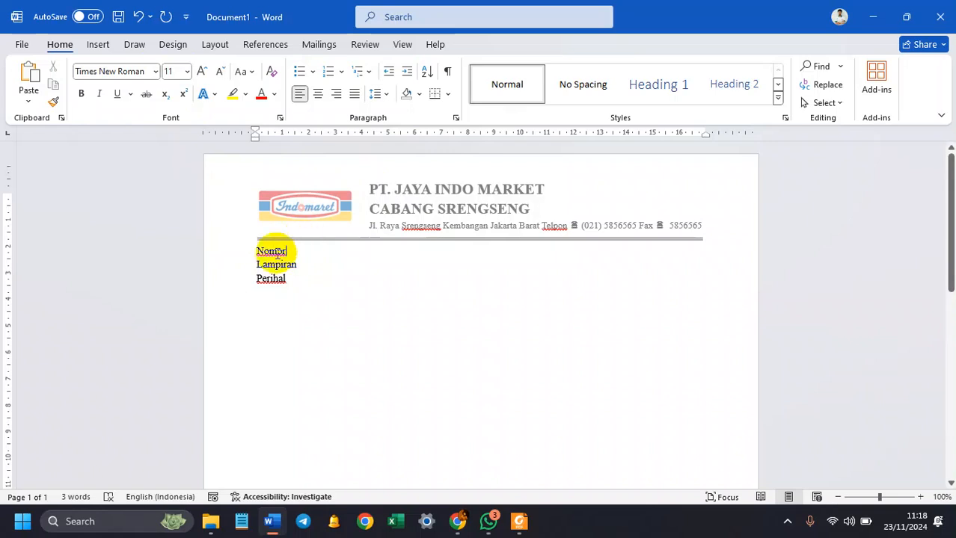
# Step: Add a left tab stop at 13 on the ruler for the three lines
pyautogui.moveTo(286, 251); pyautogui.dragTo(239, 256)
pyautogui.click(313, 270)
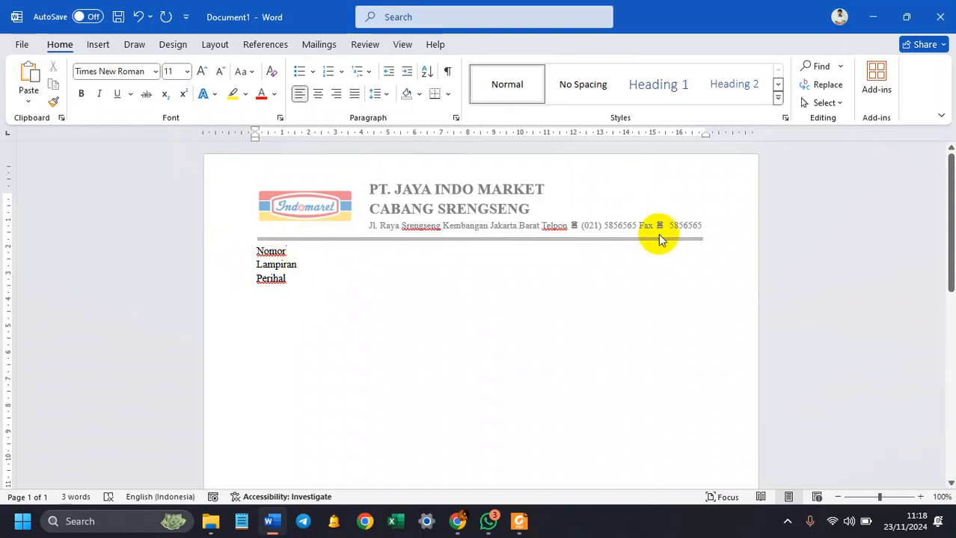
pyautogui.moveTo(287, 279)
pyautogui.mouseDown()
pyautogui.moveTo(256, 255)
pyautogui.moveTo(288, 278)
pyautogui.mouseUp()
pyautogui.click(274, 277)
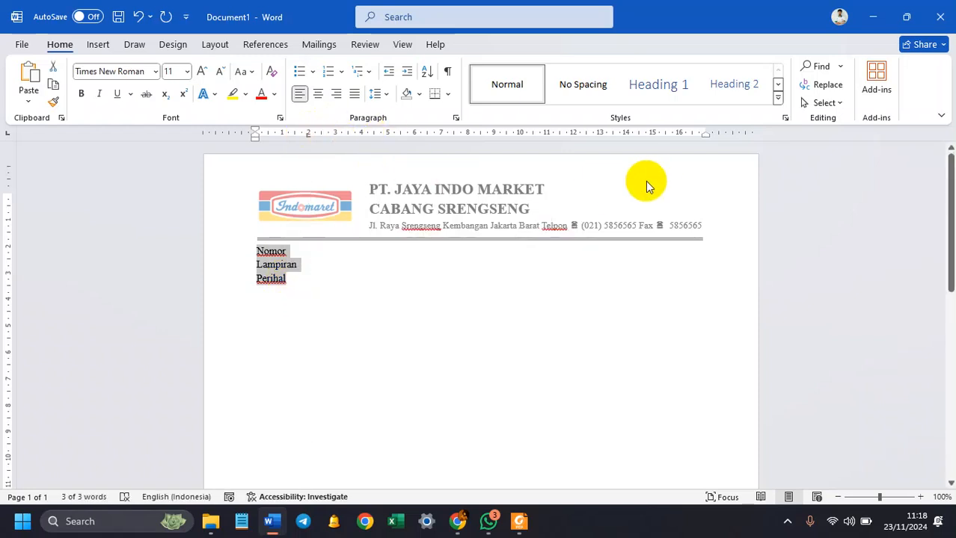
pyautogui.click(599, 134)
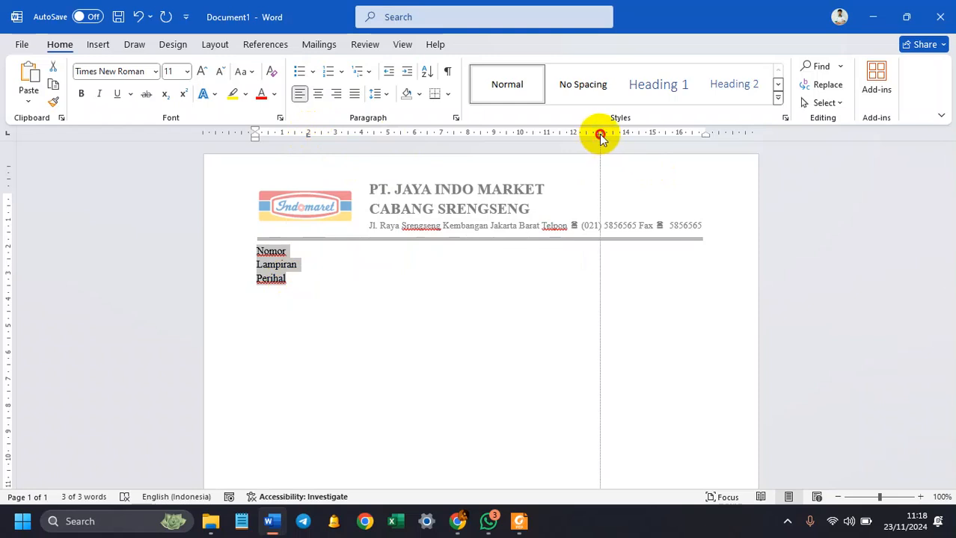
pyautogui.click(294, 257)
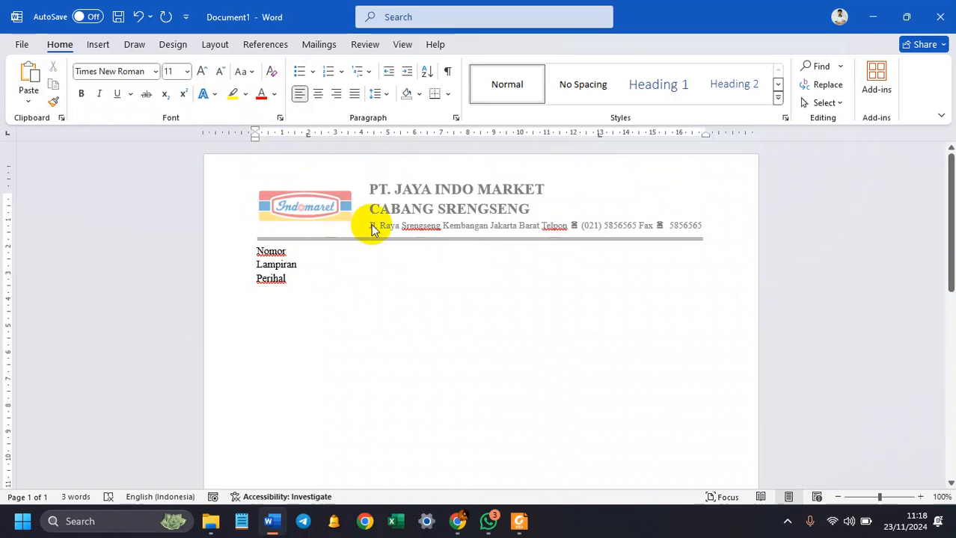
# Step: Add a tabbed colon after each of Nomor, Lampiran and Perihal
pyautogui.press('Tab')
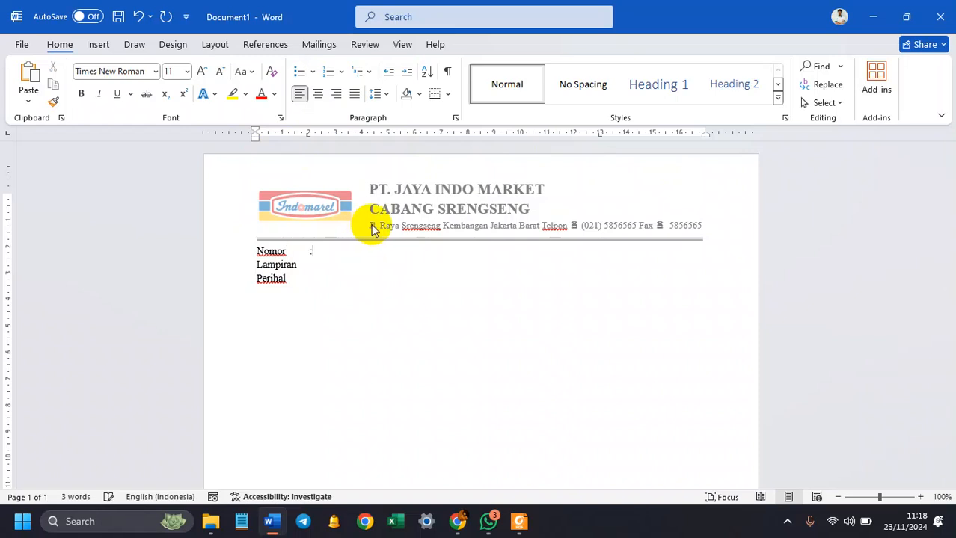
pyautogui.write(':')
pyautogui.click(302, 263)
pyautogui.write(':')
pyautogui.click(298, 278)
pyautogui.press('Tab')
pyautogui.write(':')
# Step: Drag the three lines' tab stop left to about 2 cm so the colons sit closer
pyautogui.moveTo(317, 278); pyautogui.dragTo(256, 251)
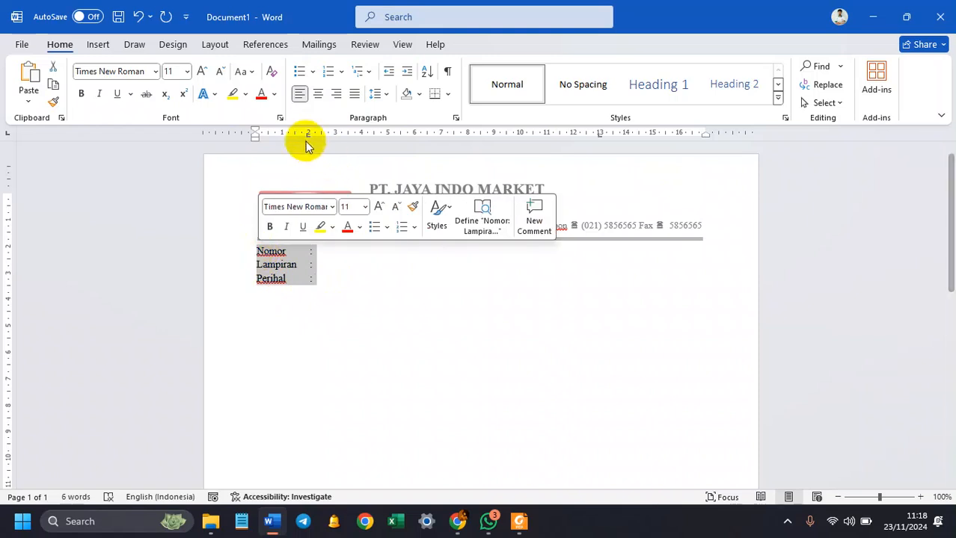
pyautogui.moveTo(306, 137); pyautogui.dragTo(304, 139)
pyautogui.click(320, 287)
pyautogui.click(323, 251)
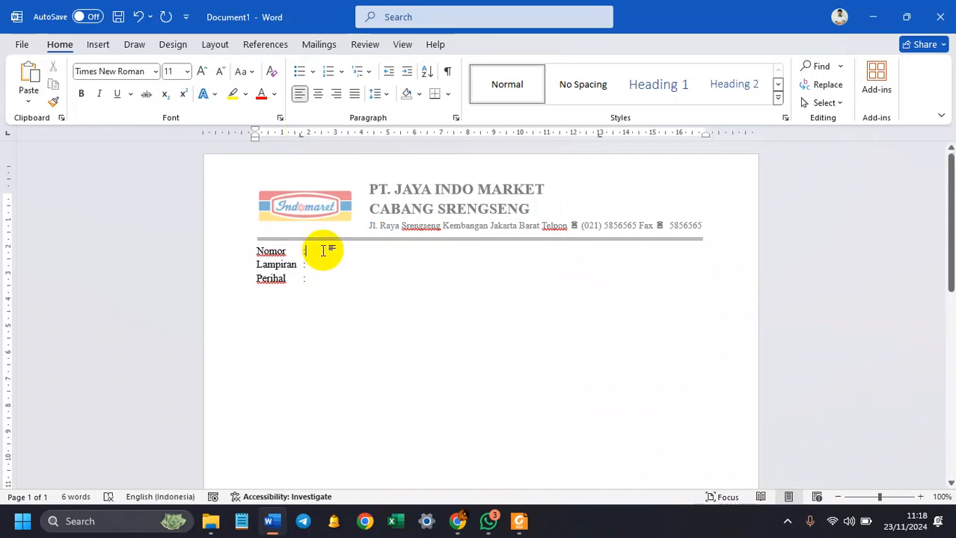
# Step: Enter the letter number 125/PS-B/X/2022 on the Nomor line, checking the reference PDF
pyautogui.click(519, 524)
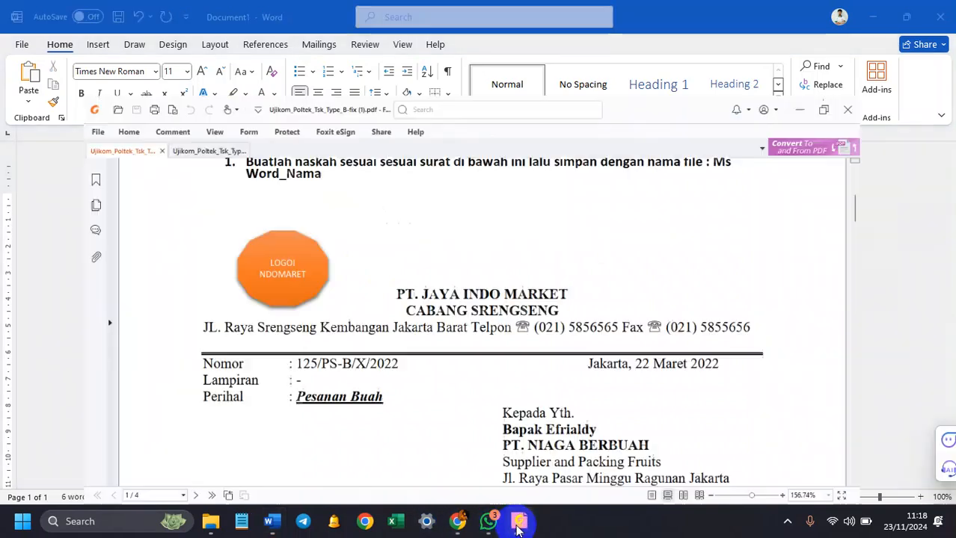
pyautogui.click(519, 525)
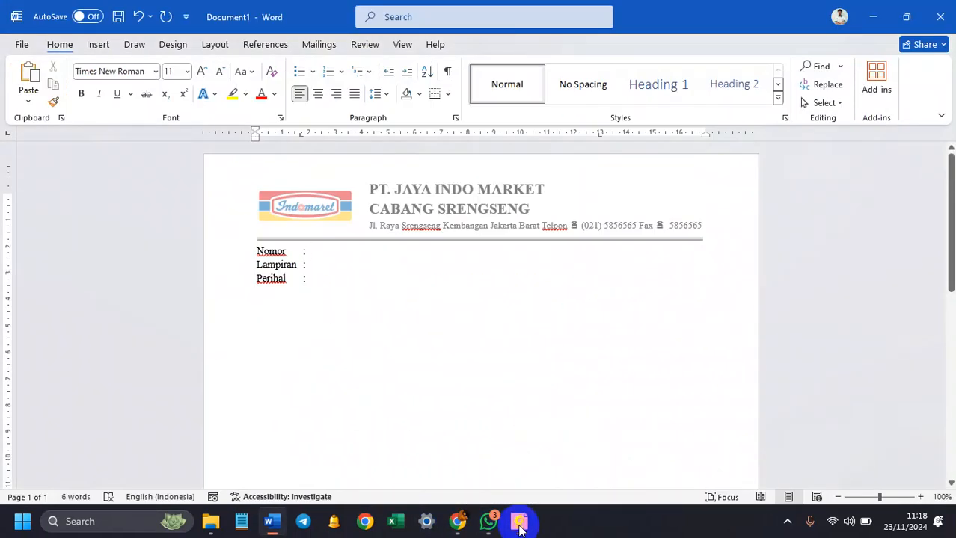
pyautogui.write('125/PS/')
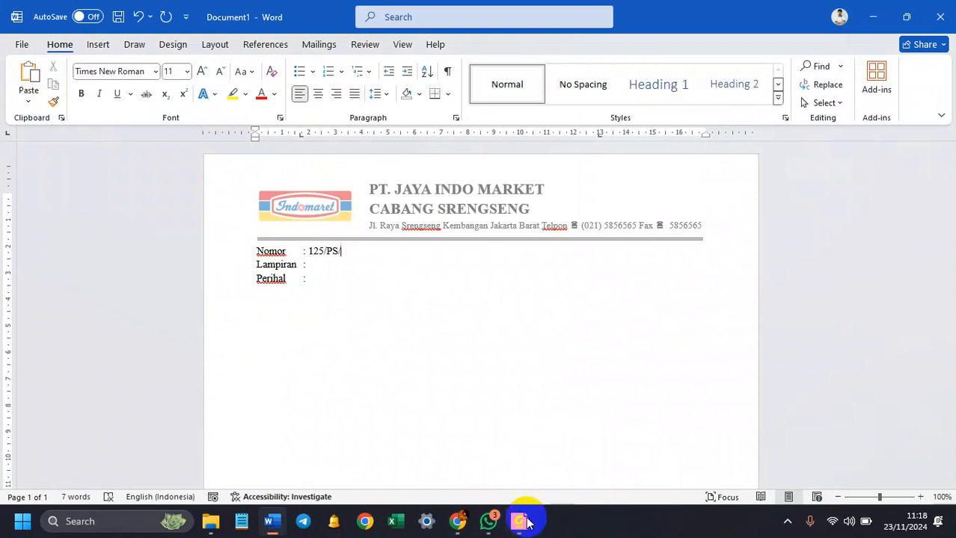
pyautogui.click(520, 525)
pyautogui.click(520, 525)
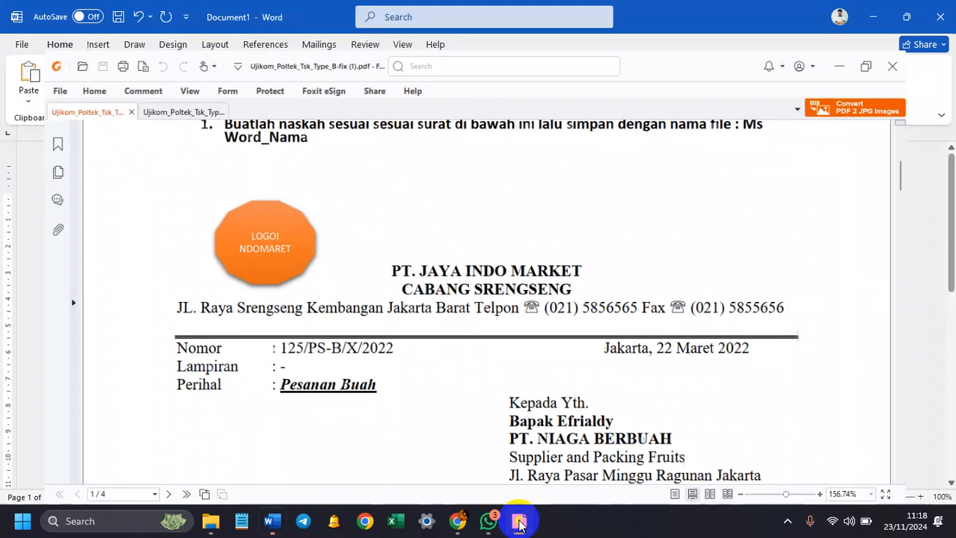
pyautogui.write('-')
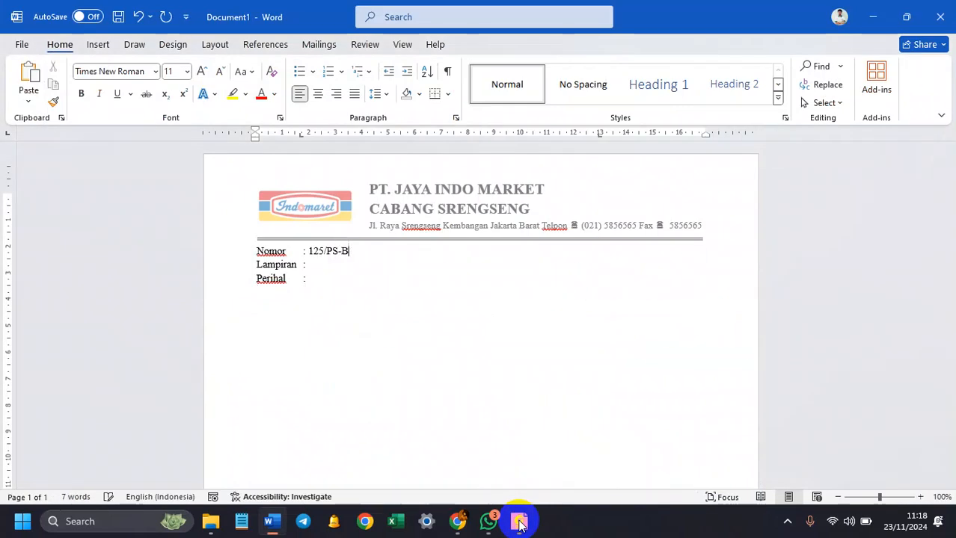
pyautogui.write('B/')
pyautogui.click(520, 525)
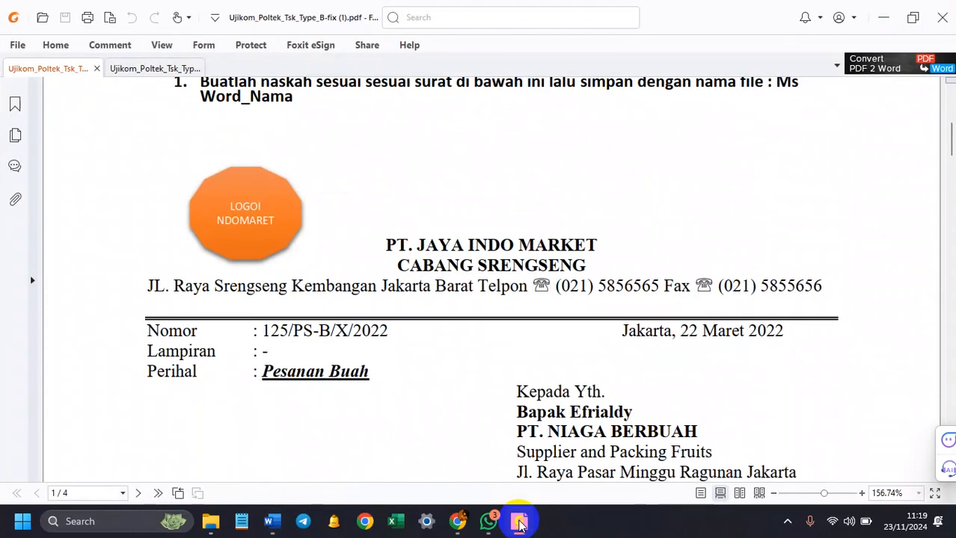
pyautogui.click(519, 525)
pyautogui.write('X/2022')
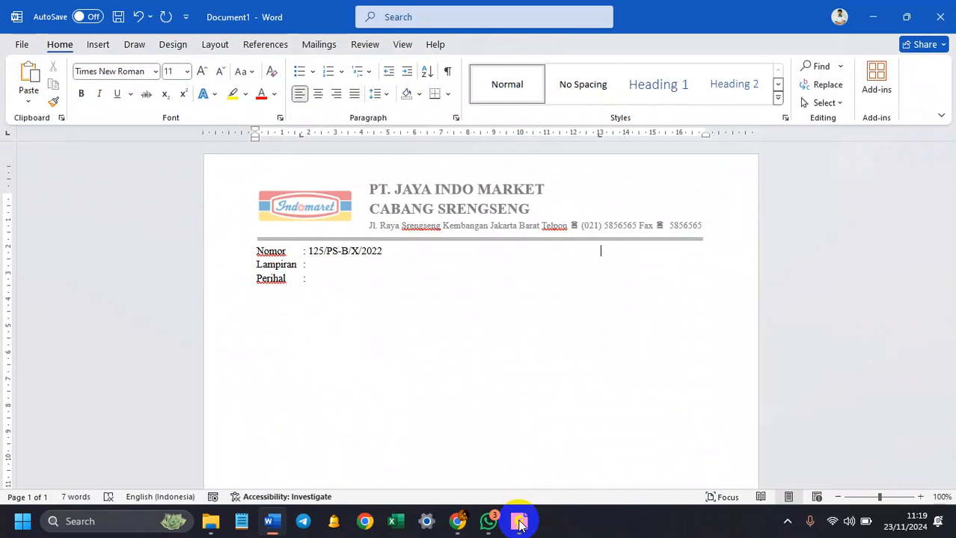
# Step: Type the date Jakarta, 22 Maret 2022 and a dash for Lampiran
pyautogui.click(520, 525)
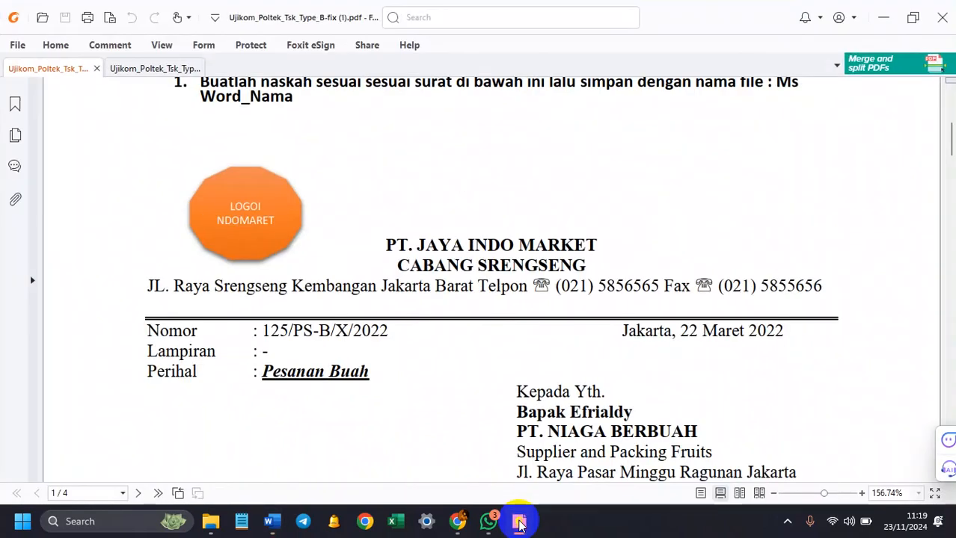
pyautogui.click(520, 525)
pyautogui.write('Jakarta')
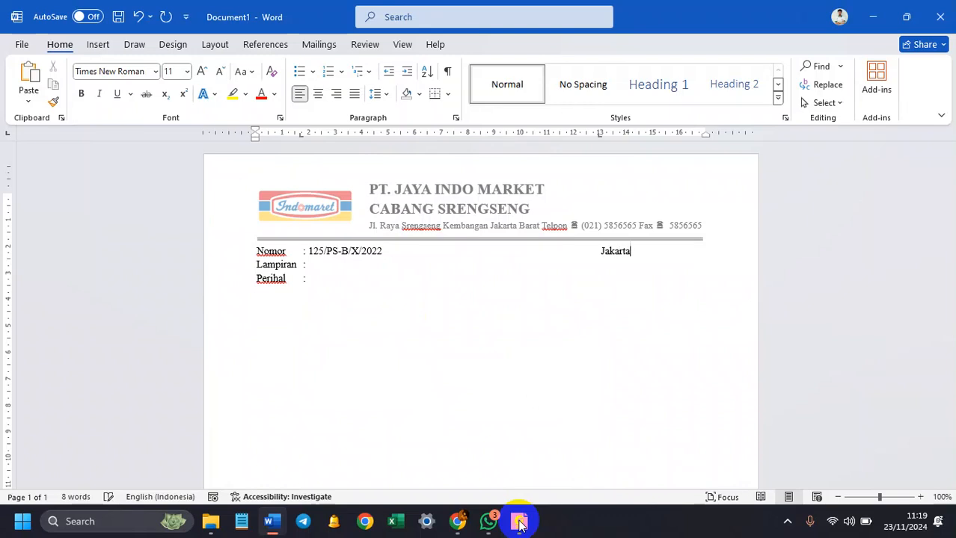
pyautogui.write(', 22 Maret 2022')
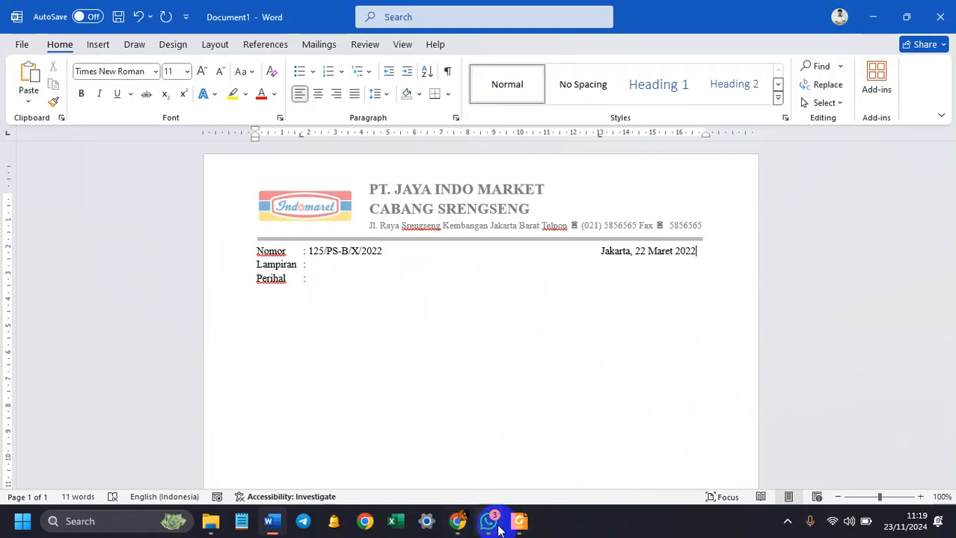
pyautogui.click(520, 525)
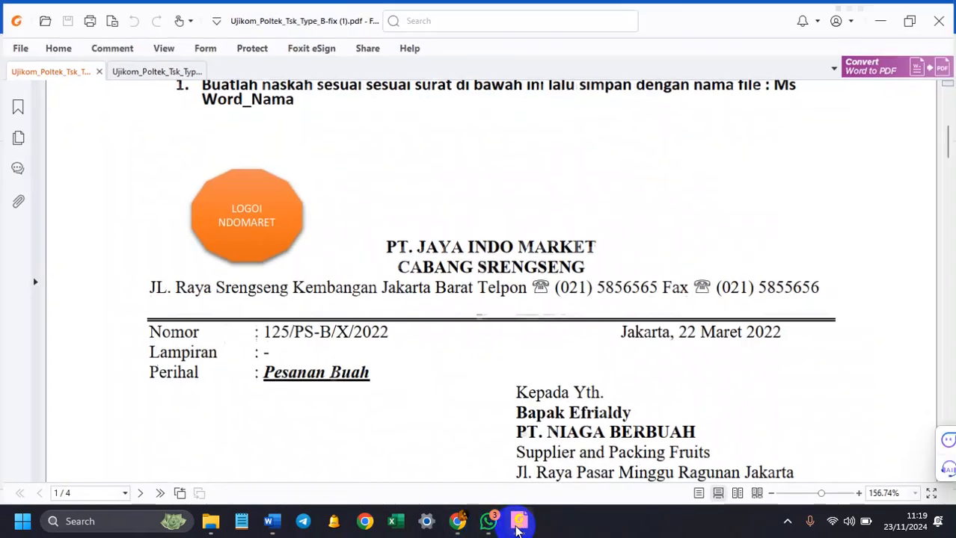
pyautogui.click(518, 525)
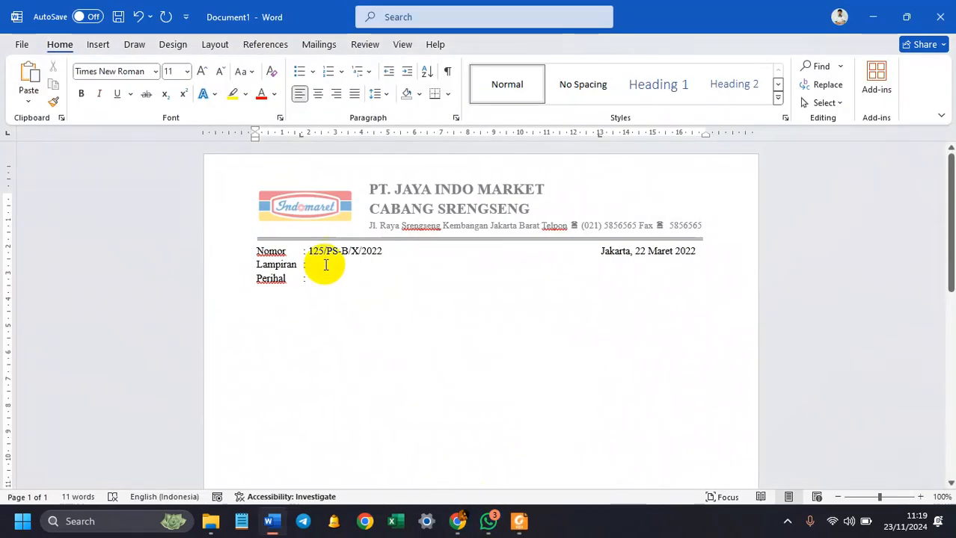
pyautogui.write('-')
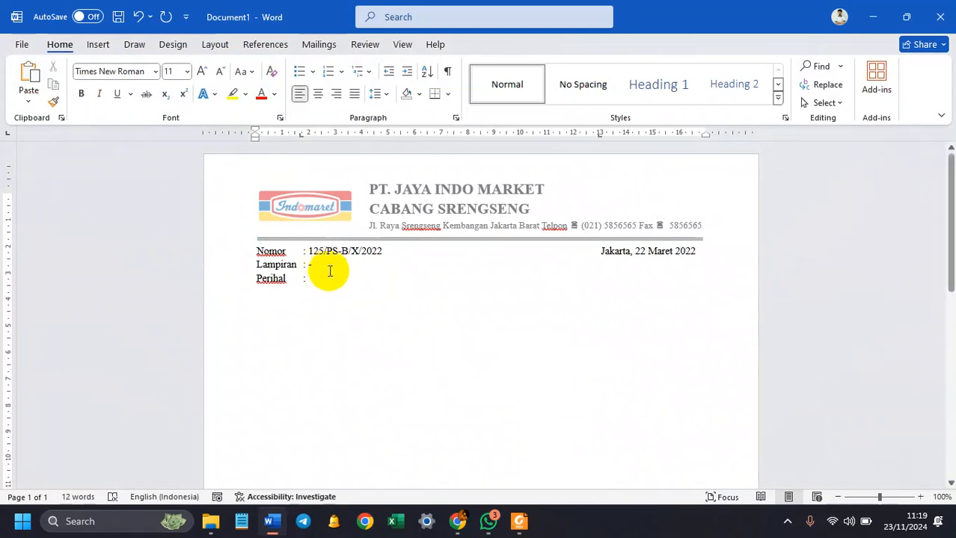
# Step: Type Pesanan Buah as the Perihal subject
pyautogui.click(326, 277)
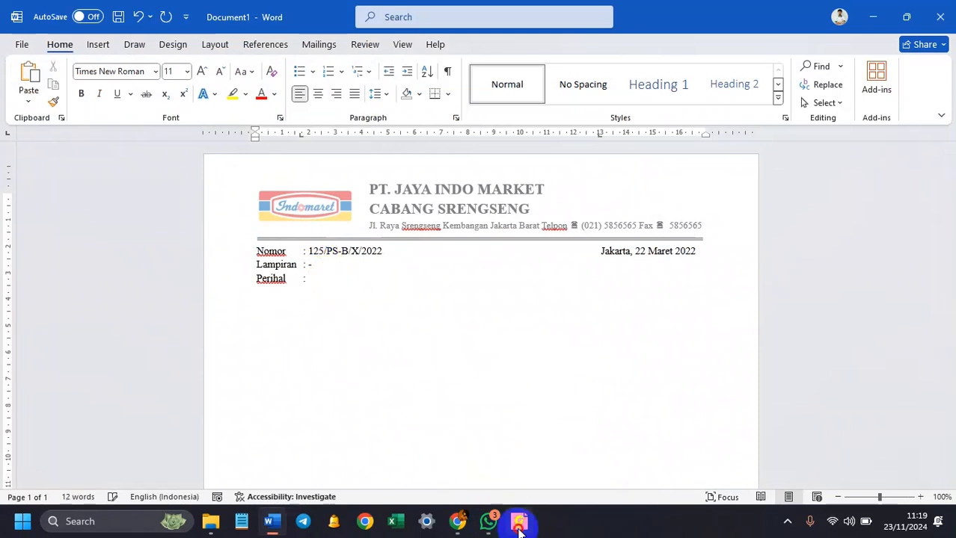
pyautogui.click(519, 523)
pyautogui.click(520, 525)
pyautogui.click(519, 525)
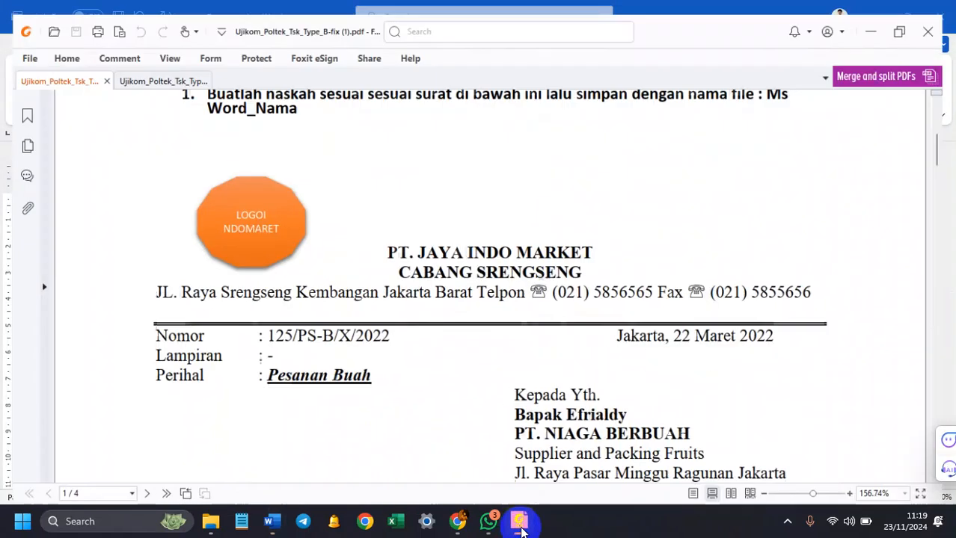
pyautogui.click(520, 525)
pyautogui.write('Perihal : Pe')
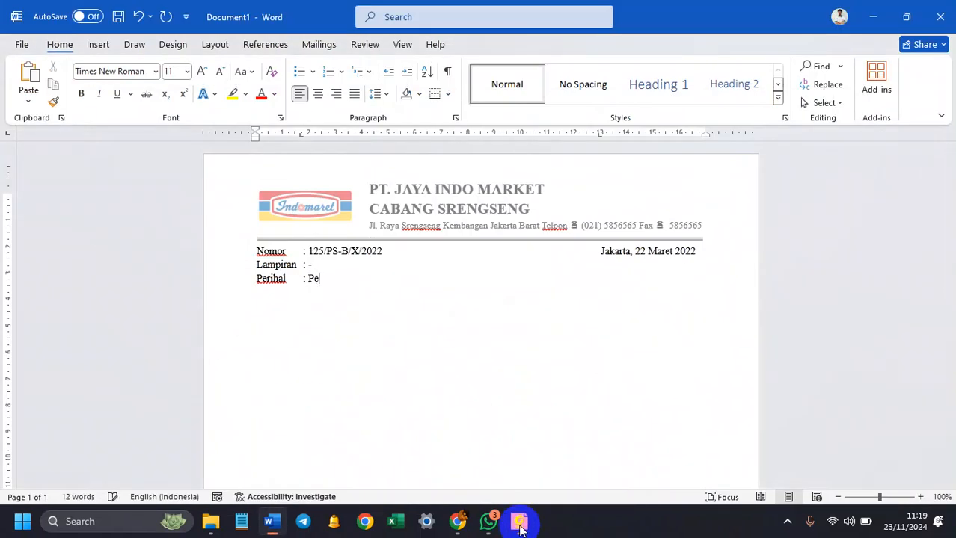
pyautogui.write('sanan Buah')
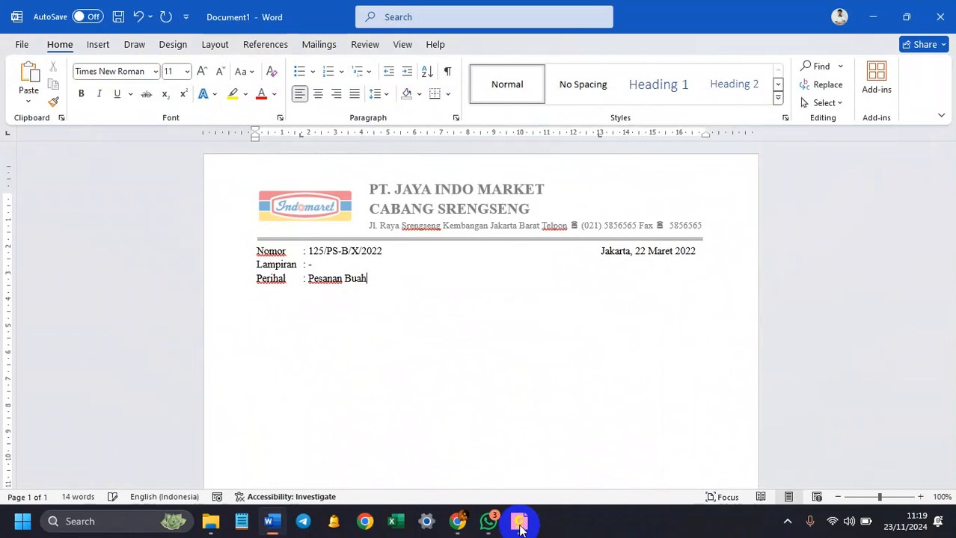
# Step: Make Pesanan Buah bold, underlined and italic
pyautogui.moveTo(370, 280); pyautogui.dragTo(310, 279)
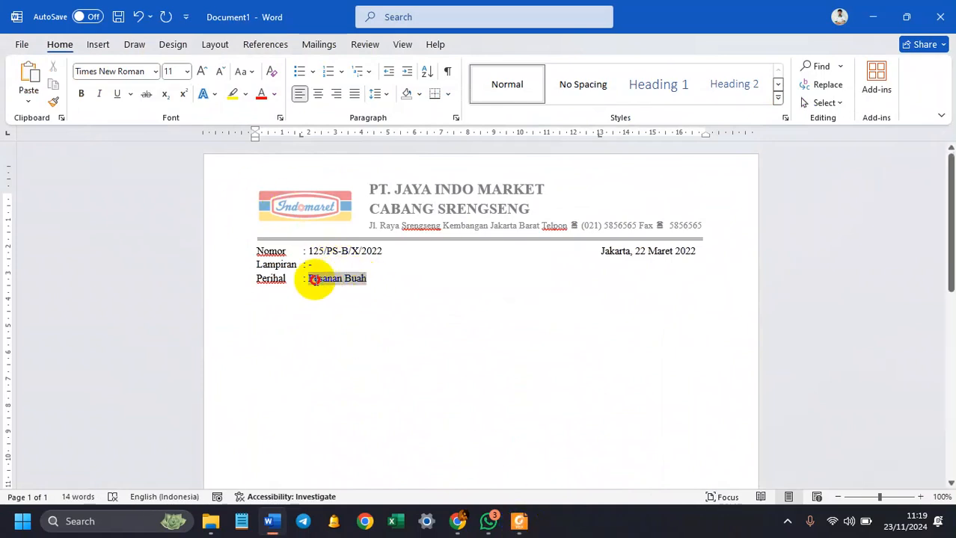
pyautogui.click(82, 95)
pyautogui.click(117, 94)
pyautogui.click(101, 94)
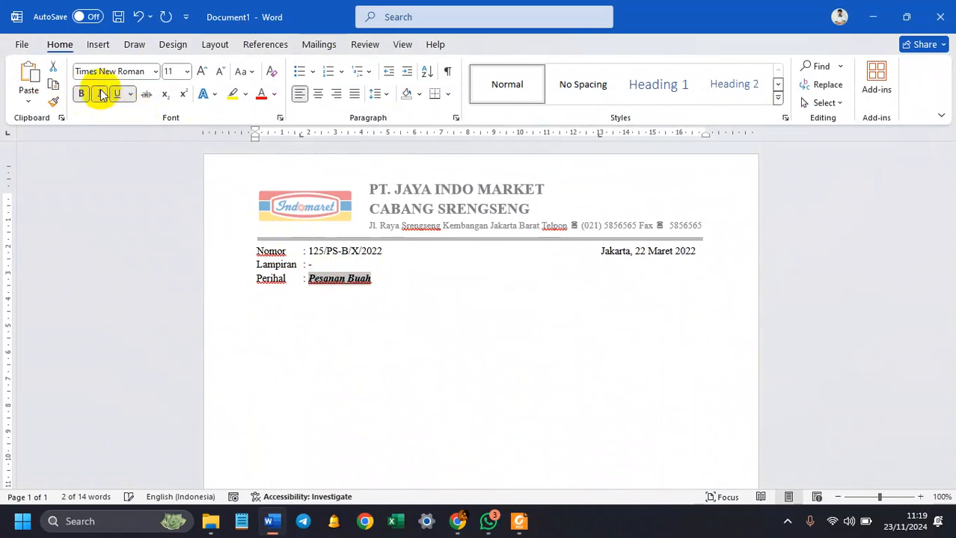
pyautogui.click(448, 356)
pyautogui.click(520, 523)
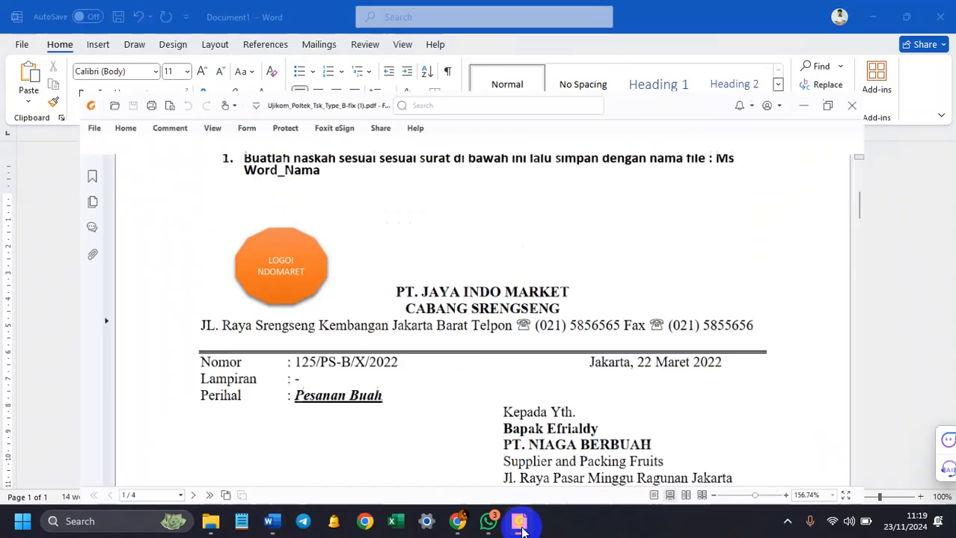
# Step: Scroll the reference PDF to the Kepada Yth. recipient block, highlight it, then resume in Word after Pesanan Buah
pyautogui.scroll(-1, 486, 412)
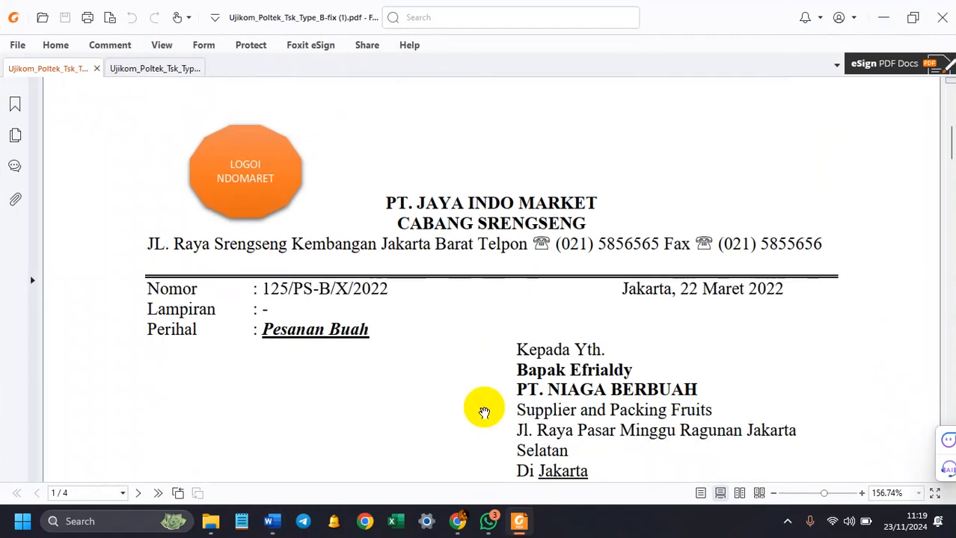
pyautogui.scroll(-1, 484, 413)
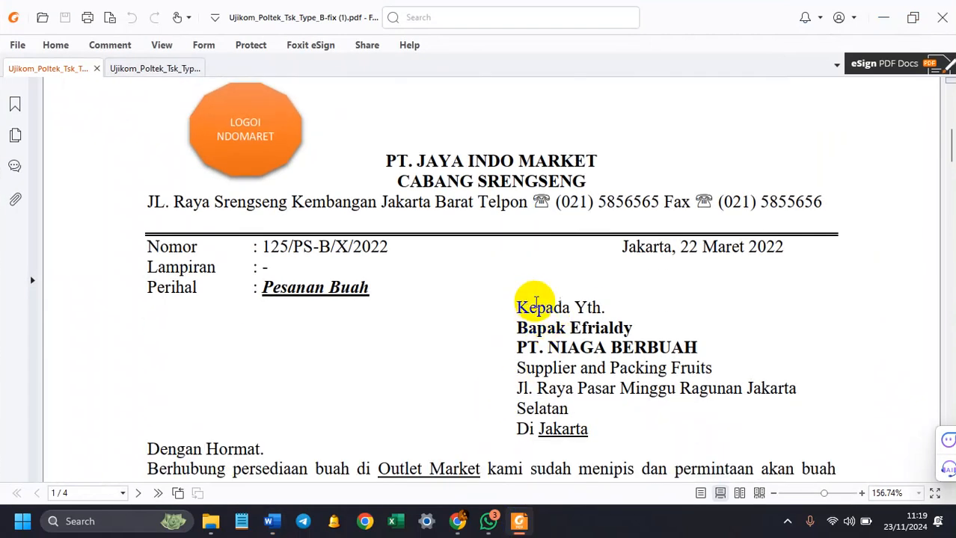
pyautogui.scroll(-1, 552, 340)
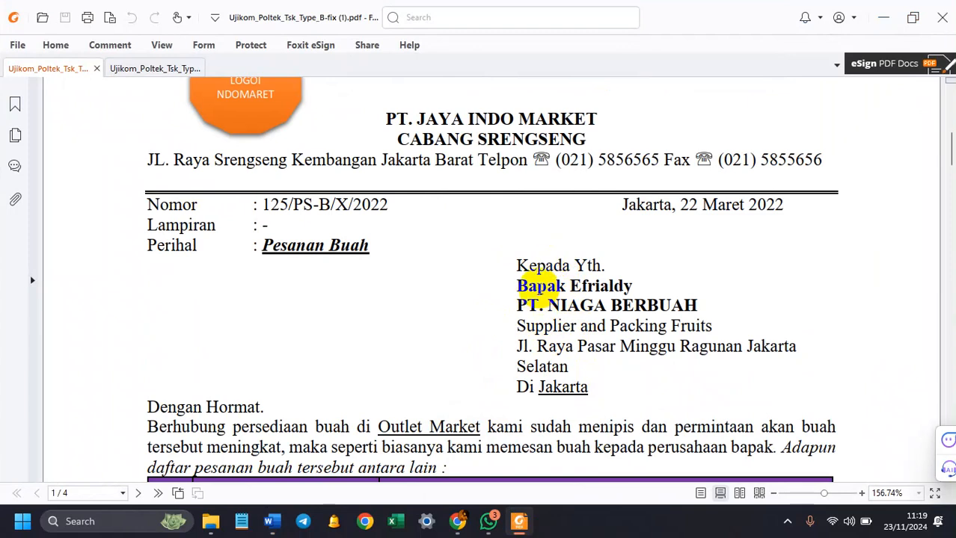
pyautogui.moveTo(514, 266); pyautogui.dragTo(596, 386)
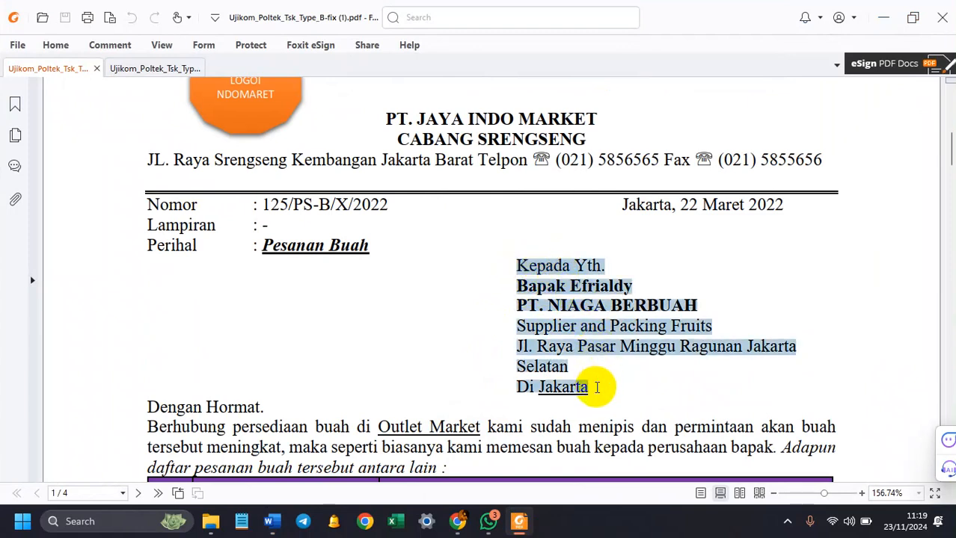
pyautogui.click(521, 522)
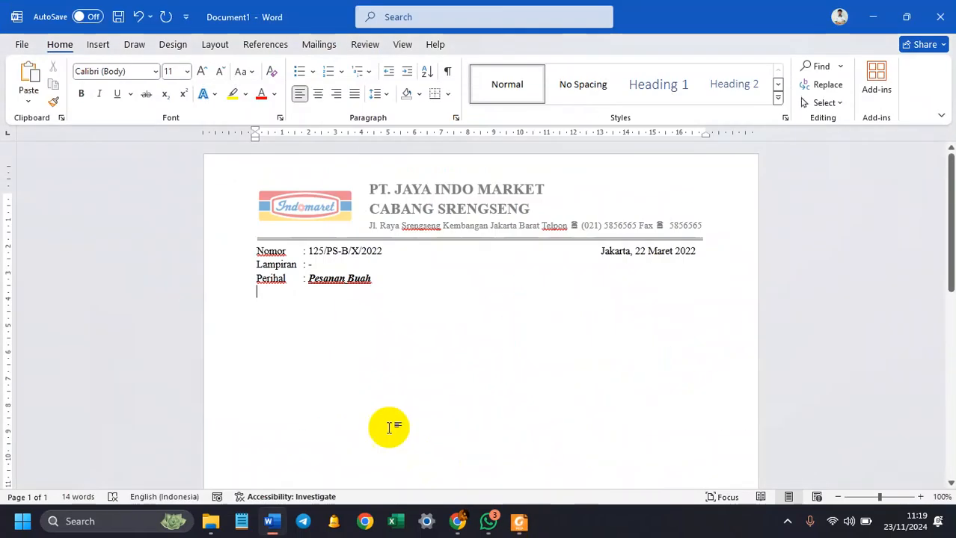
pyautogui.click(360, 374)
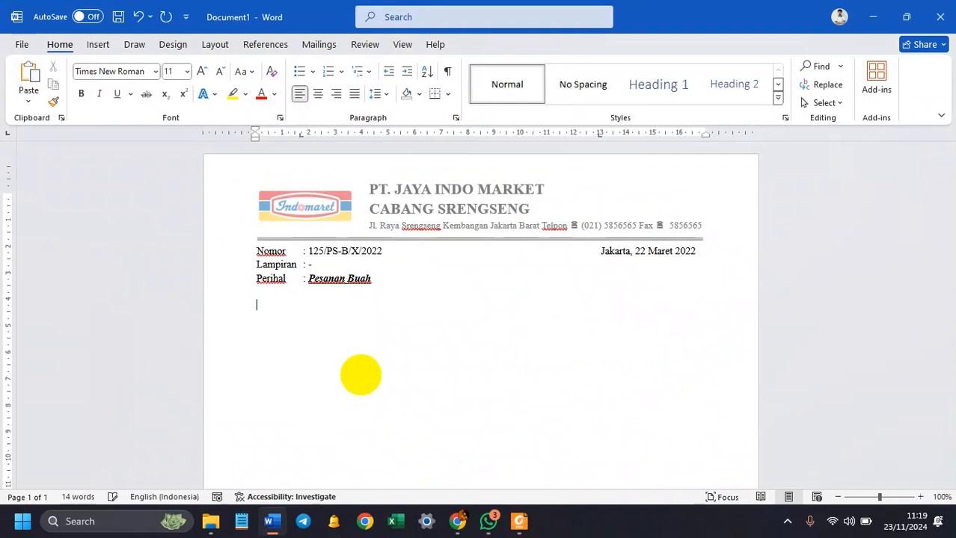
# Step: Type Kepada Yth. and the addressee's name below it, correcting the Bapak typo
pyautogui.write('Kepada T')
pyautogui.write('th.')
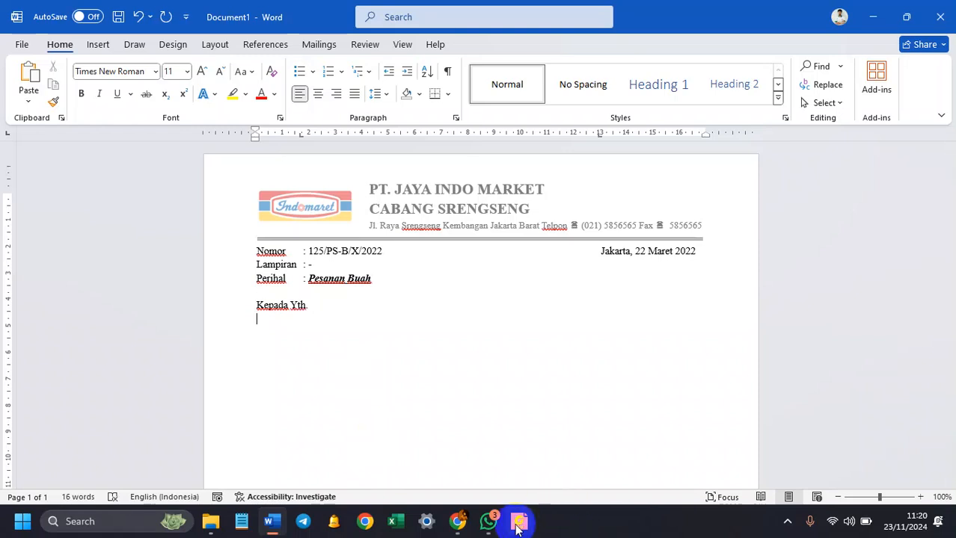
pyautogui.click(519, 523)
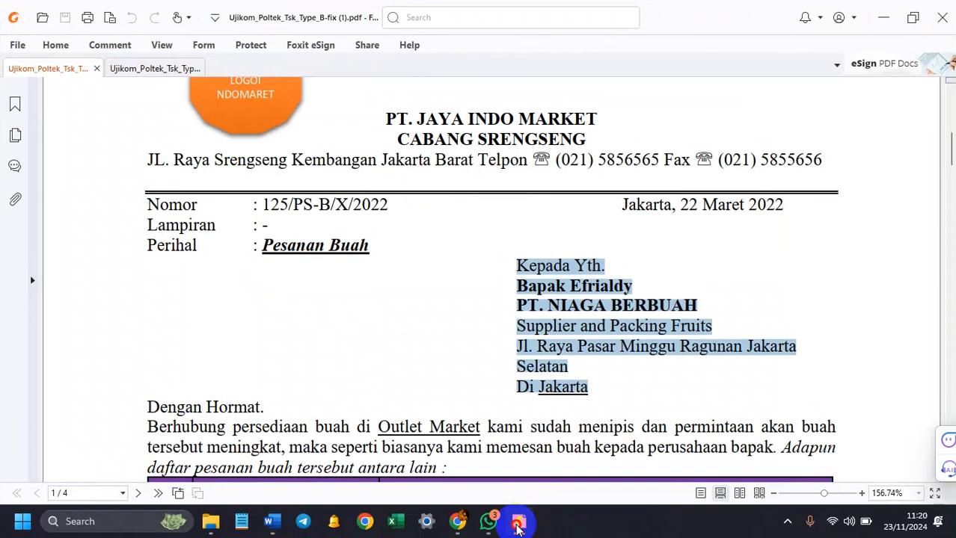
pyautogui.click(519, 523)
pyautogui.write('Ba')
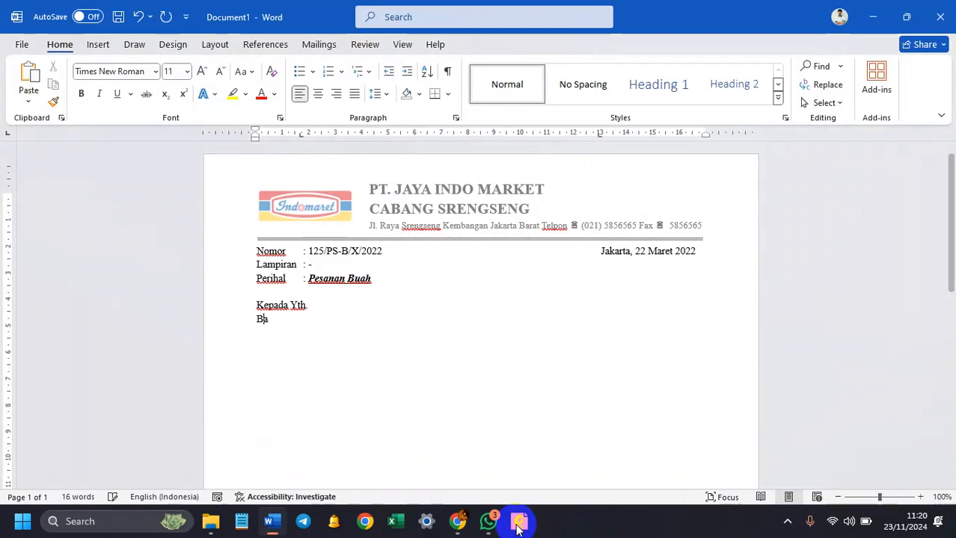
pyautogui.write('pal Efrial')
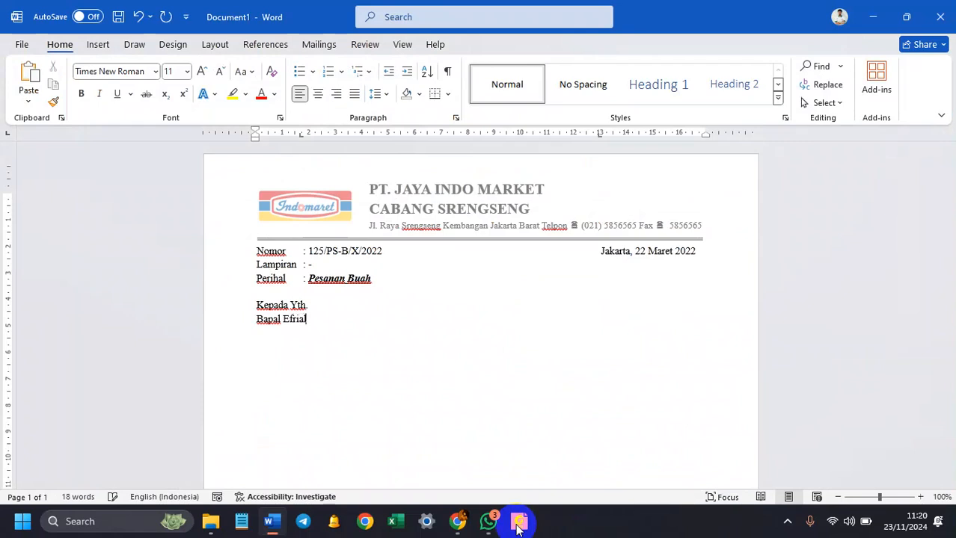
pyautogui.write('dy')
pyautogui.press('Return')
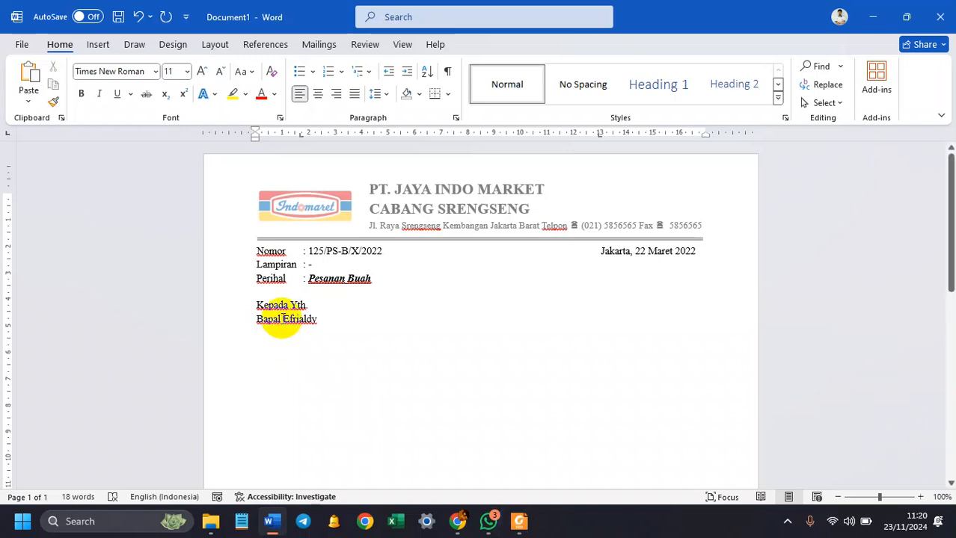
pyautogui.click(282, 319)
pyautogui.press('BackSpace')
pyautogui.press('BackSpace')
pyautogui.write('k')
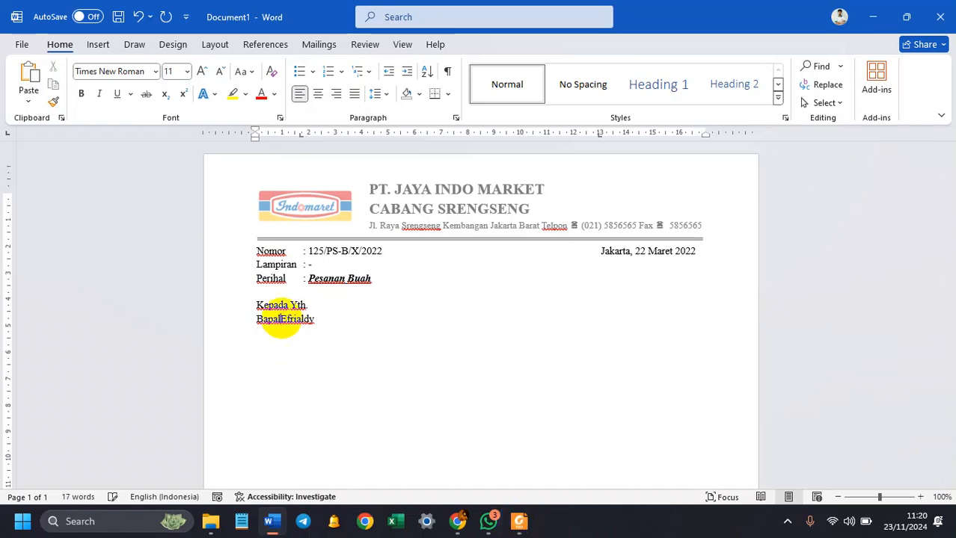
pyautogui.click(326, 320)
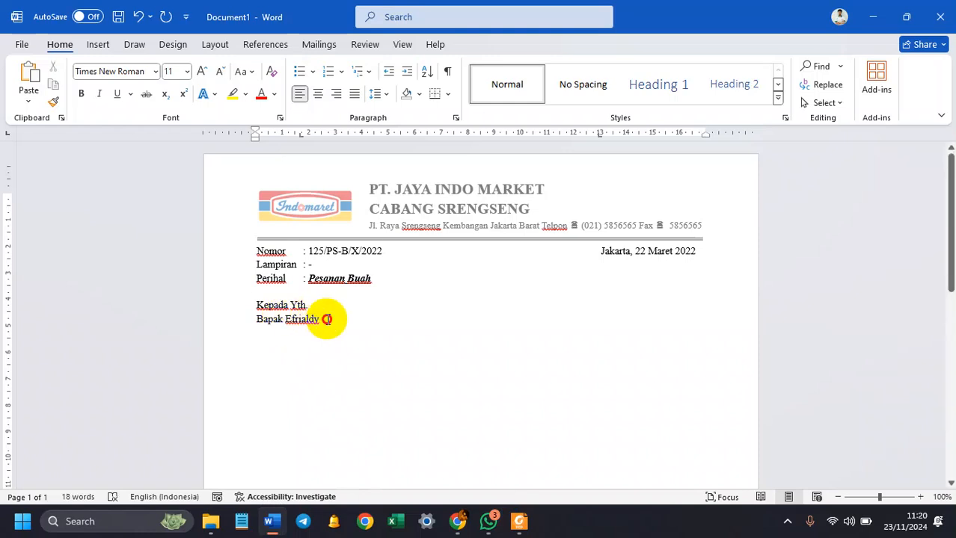
pyautogui.press('Return')
# Step: Add the company line PT. NIAGA BERBUAH
pyautogui.click(520, 521)
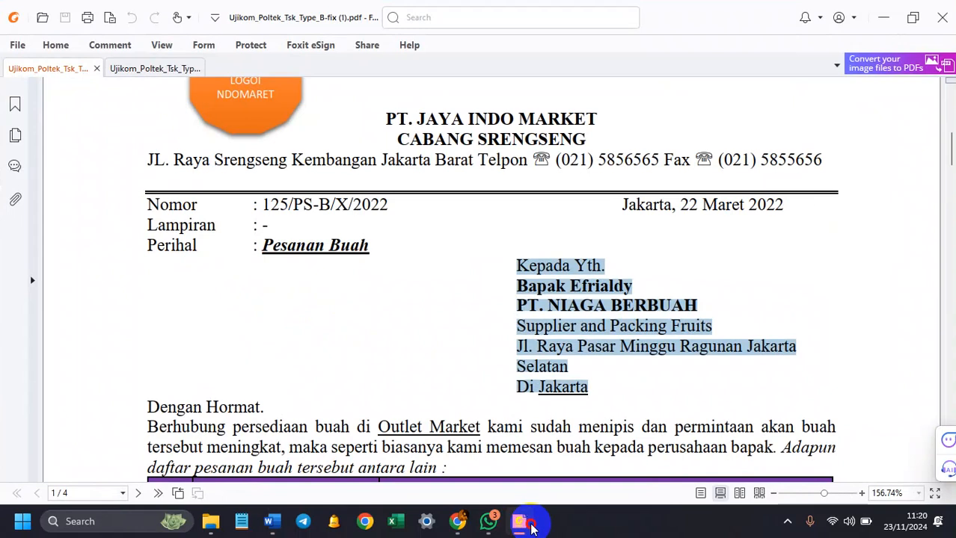
pyautogui.click(531, 527)
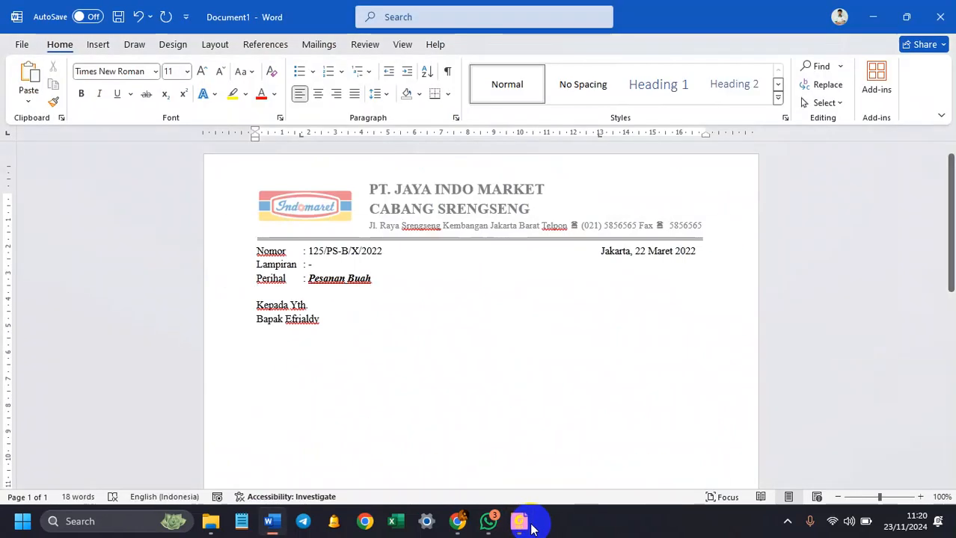
pyautogui.write('PT. NIAGA BERBUAH')
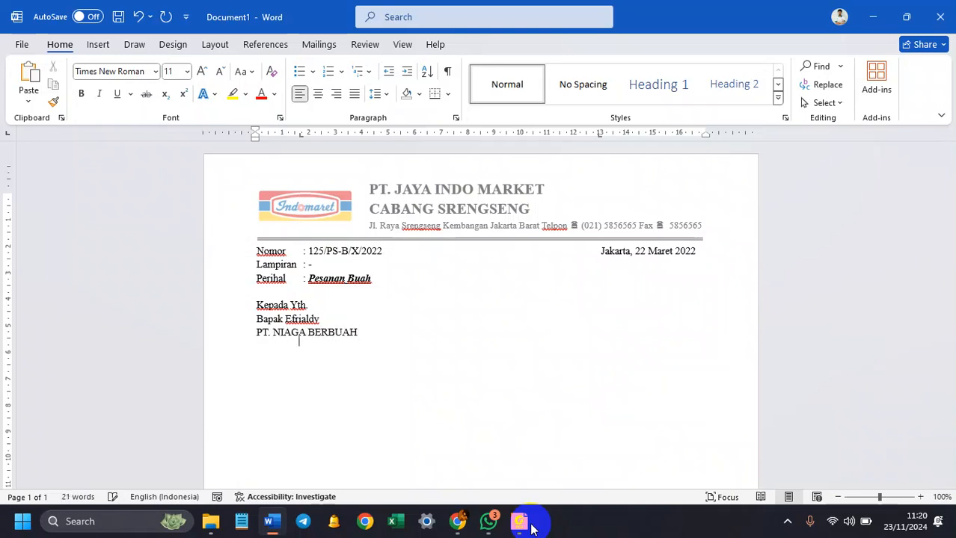
pyautogui.click(531, 527)
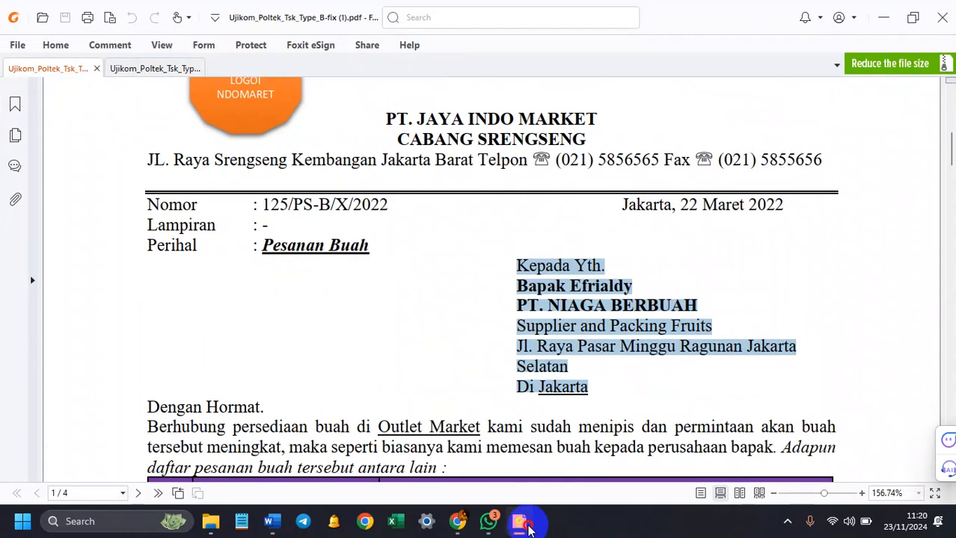
pyautogui.click(528, 529)
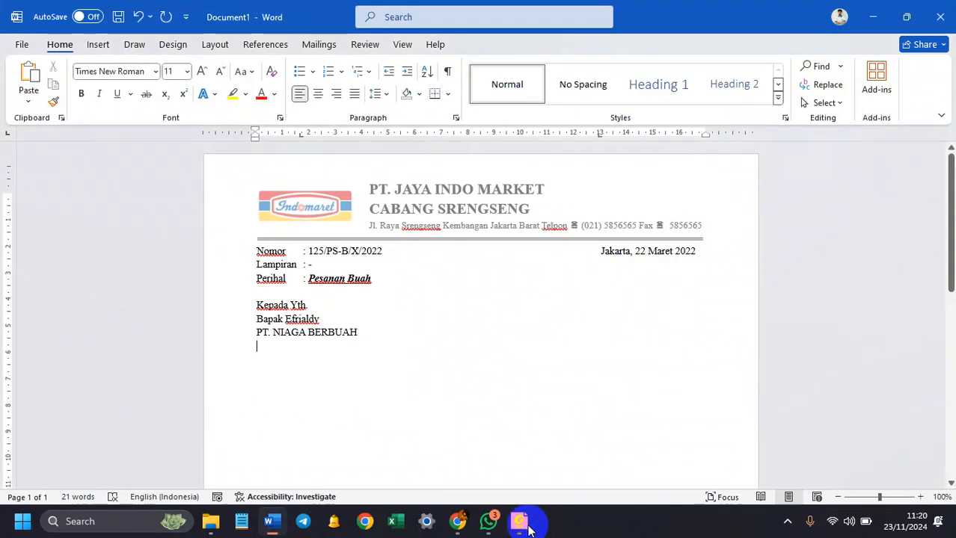
# Step: Add the Supplier and Packing Fruits line, fixing its spelling, and zoom to 120%
pyautogui.write('Suplier')
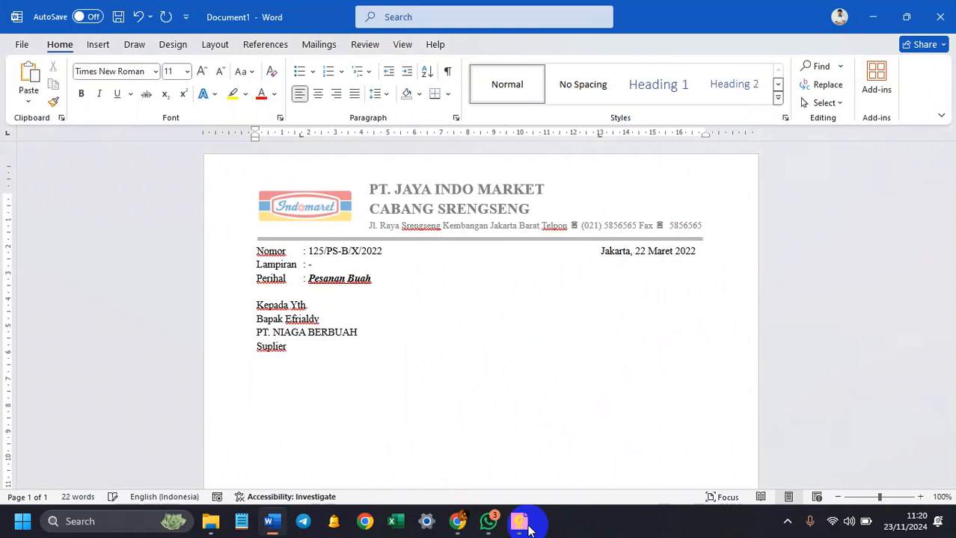
pyautogui.click(528, 529)
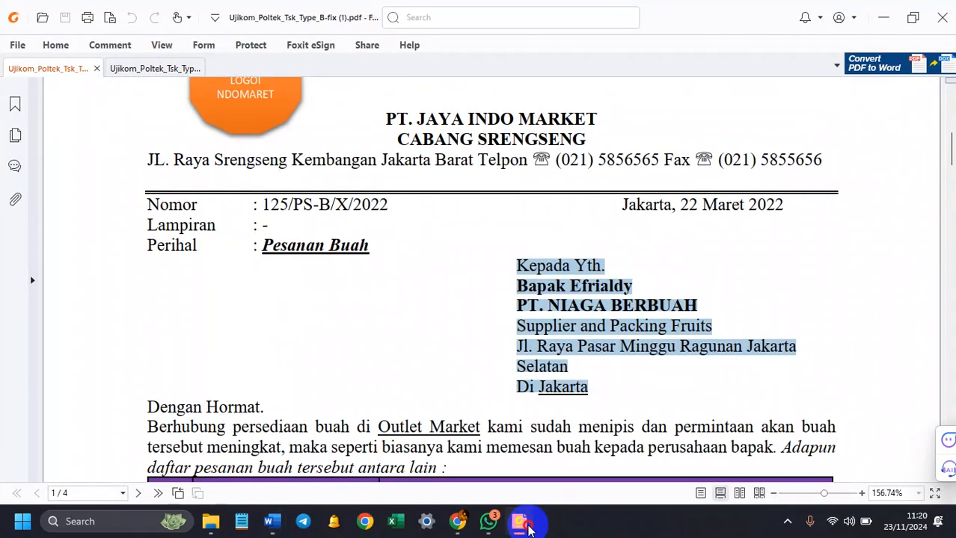
pyautogui.click(528, 528)
pyautogui.click(273, 345)
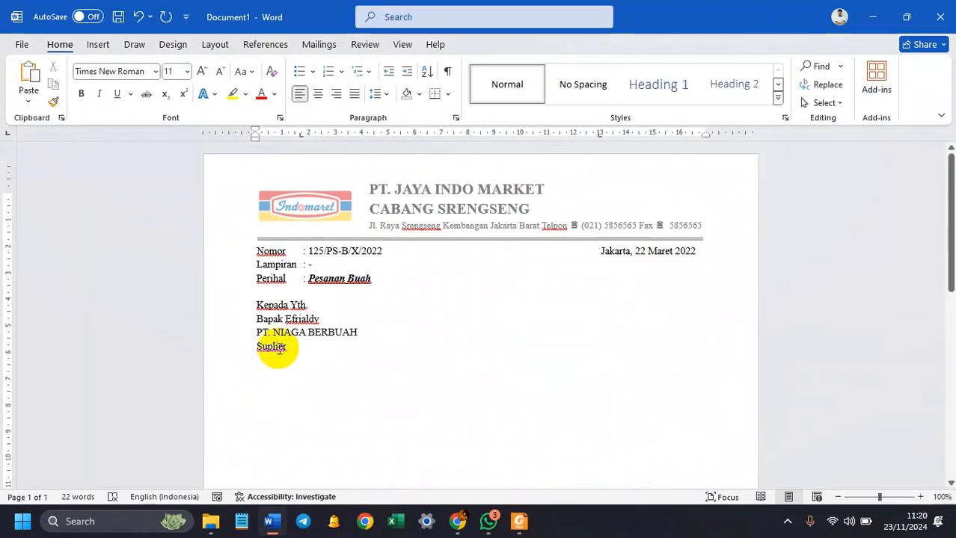
pyautogui.write('p')
pyautogui.click(521, 529)
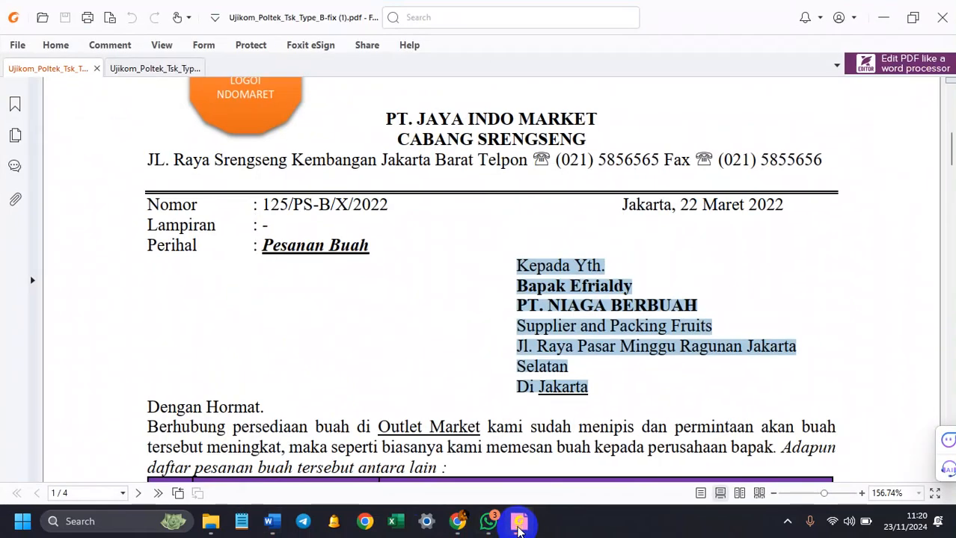
pyautogui.click(519, 529)
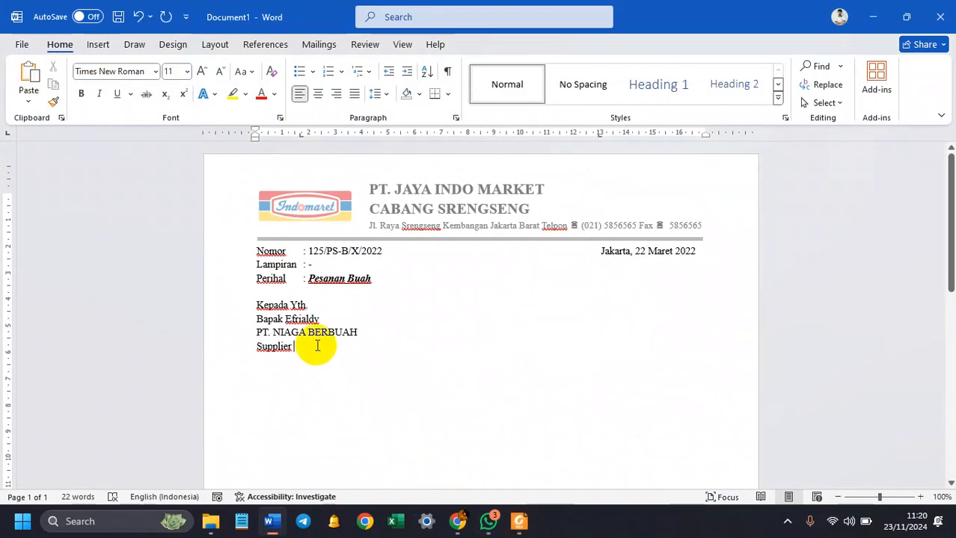
pyautogui.write('and Packing Fruits')
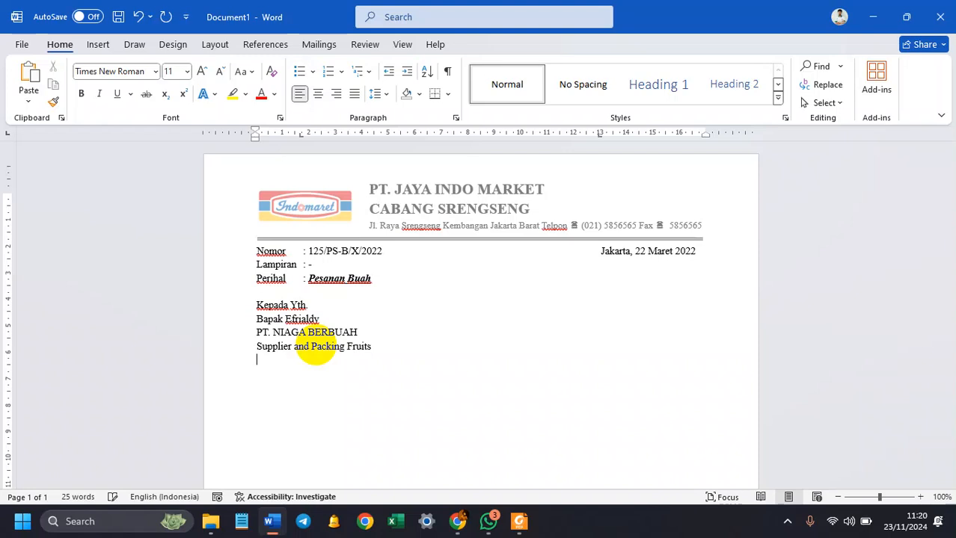
pyautogui.click(801, 509)
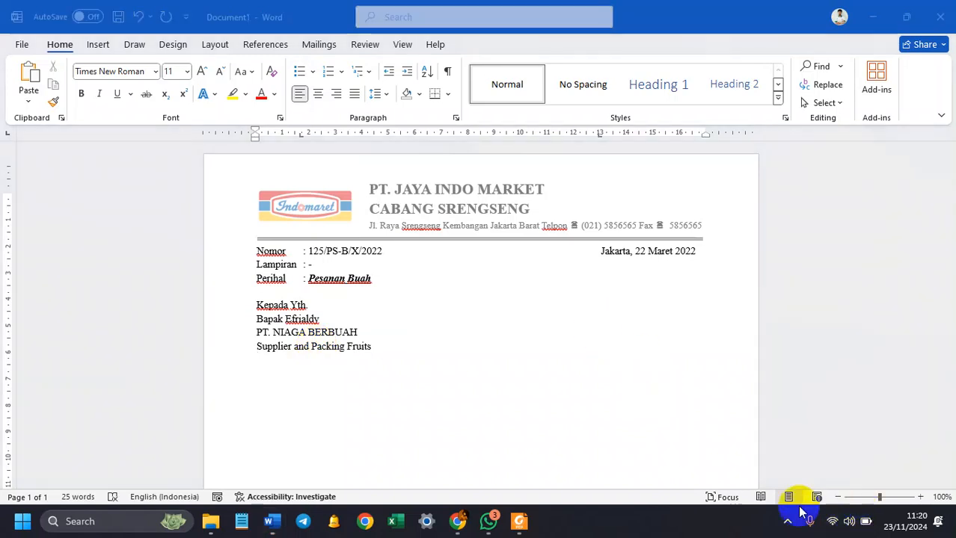
pyautogui.click(920, 497)
# Step: Type the supplier's street address line from the reference letter
pyautogui.click(920, 498)
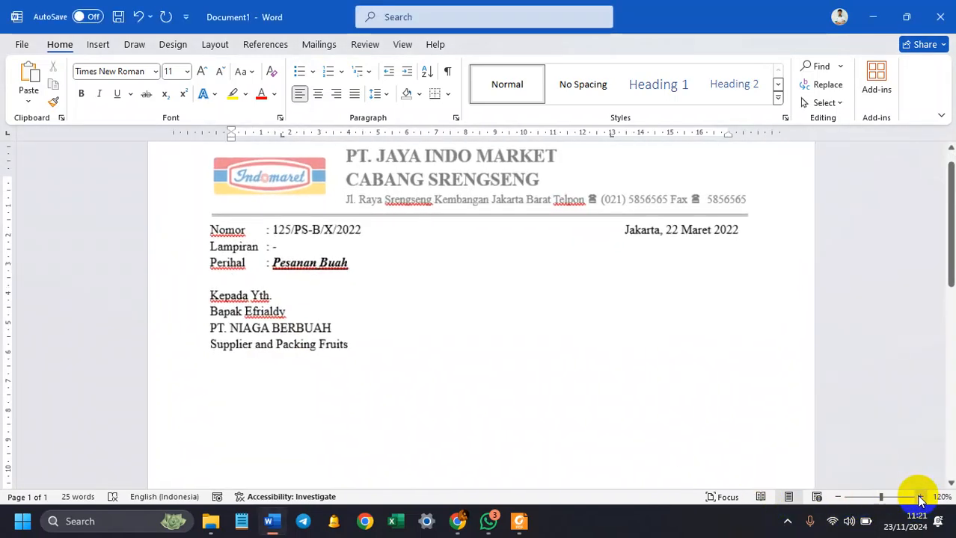
pyautogui.click(522, 524)
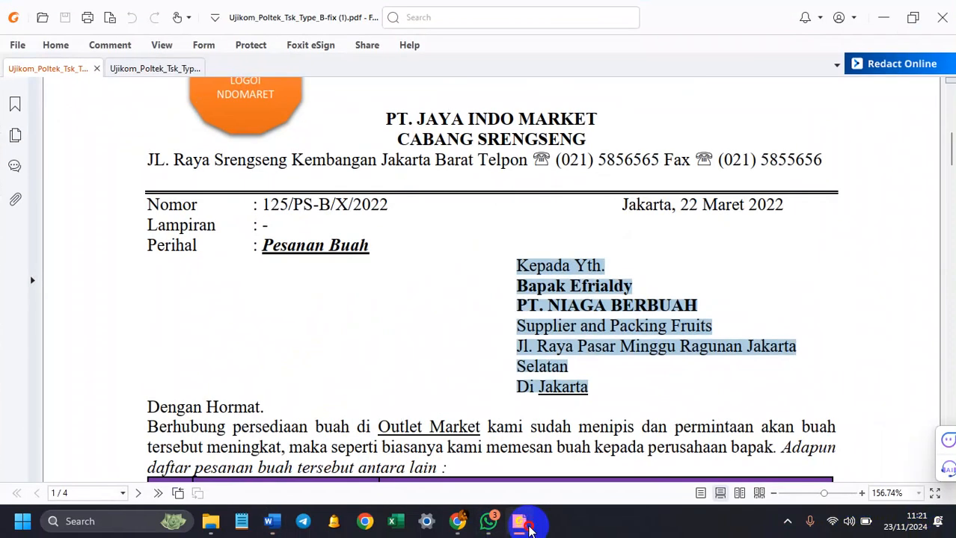
pyautogui.click(528, 528)
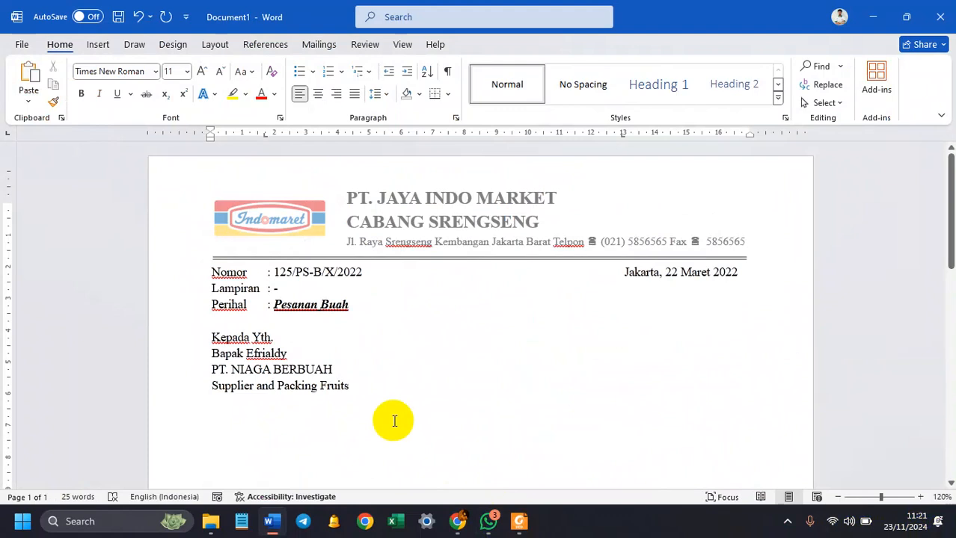
pyautogui.write('Jl. Raya Pasar')
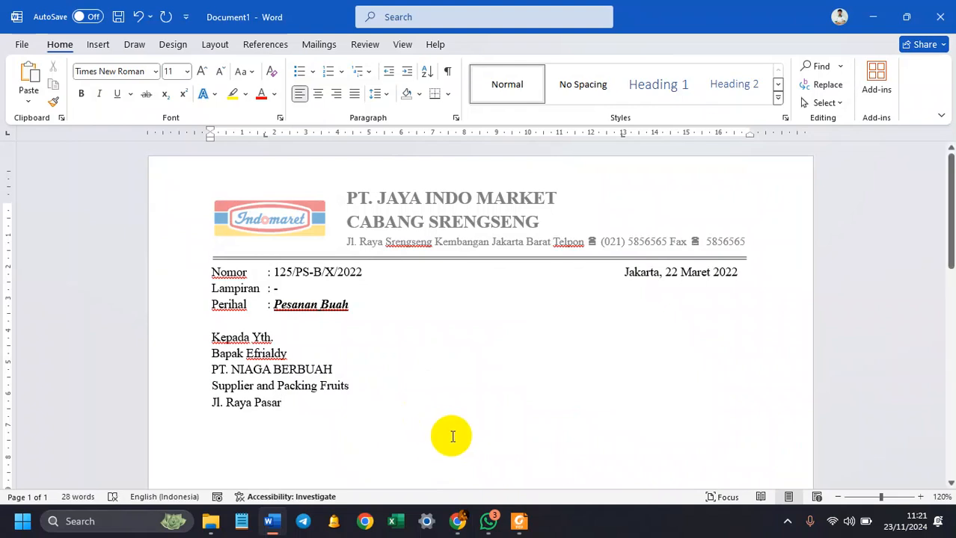
pyautogui.click(520, 523)
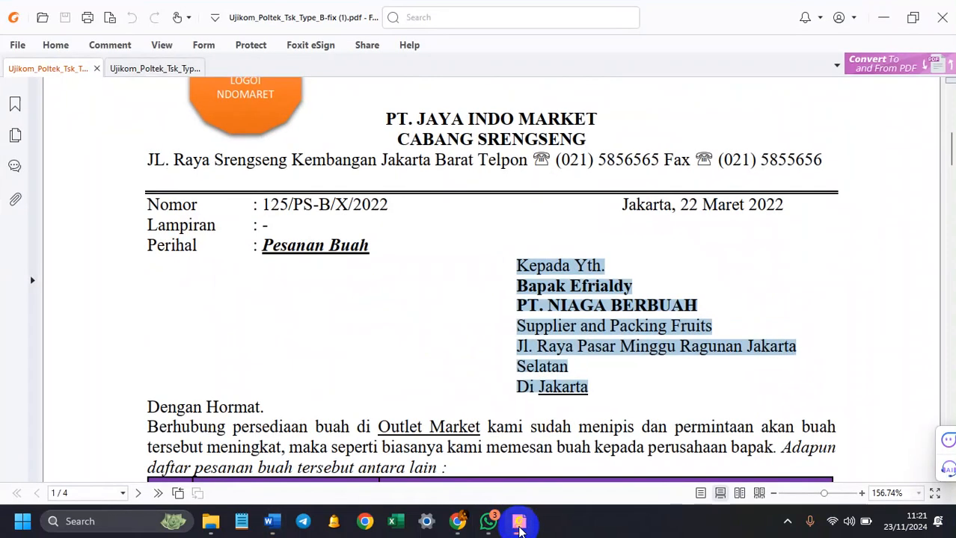
pyautogui.click(519, 523)
pyautogui.write('Minggu Ragunan Jakarta')
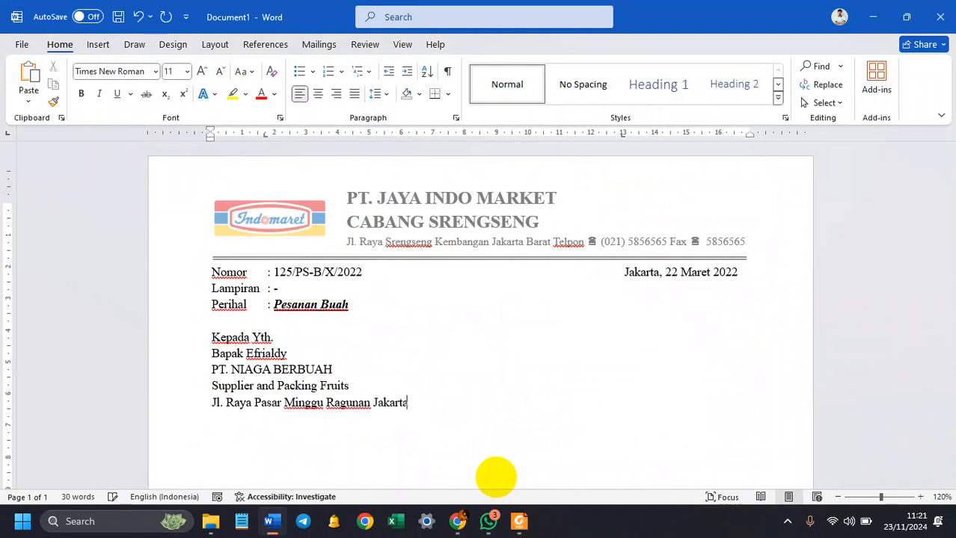
pyautogui.click(520, 522)
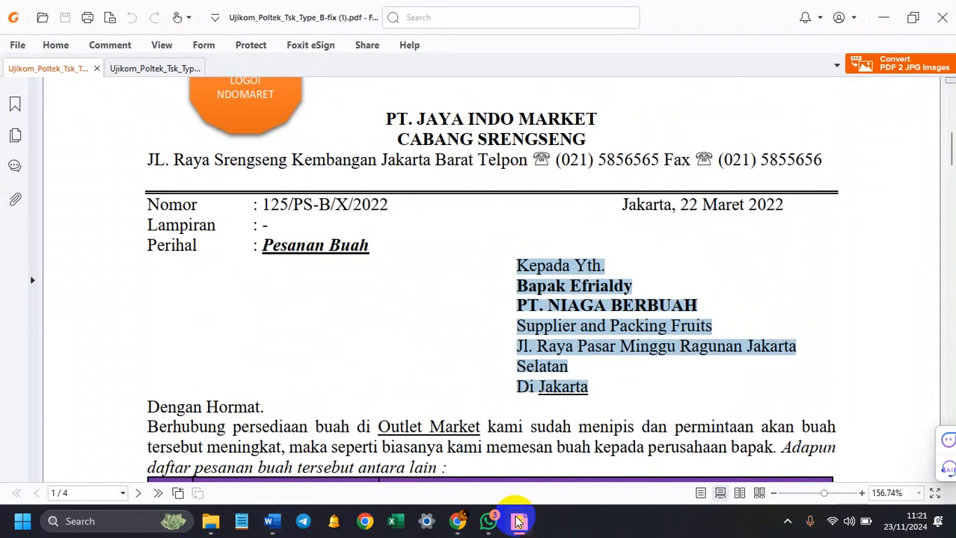
pyautogui.write('Selatan')
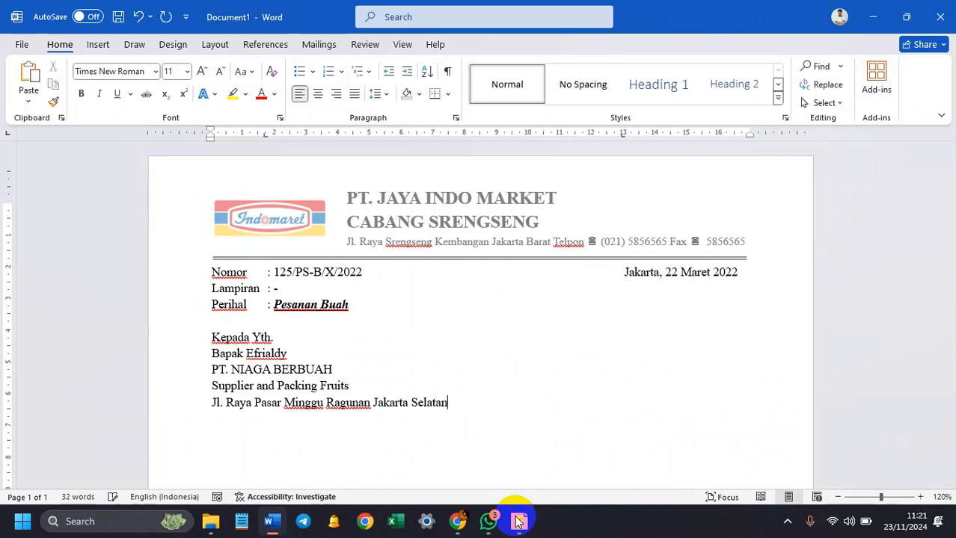
# Step: Add the closing line di Jakarta with a lowercase d, then select the six recipient lines
pyautogui.click(518, 521)
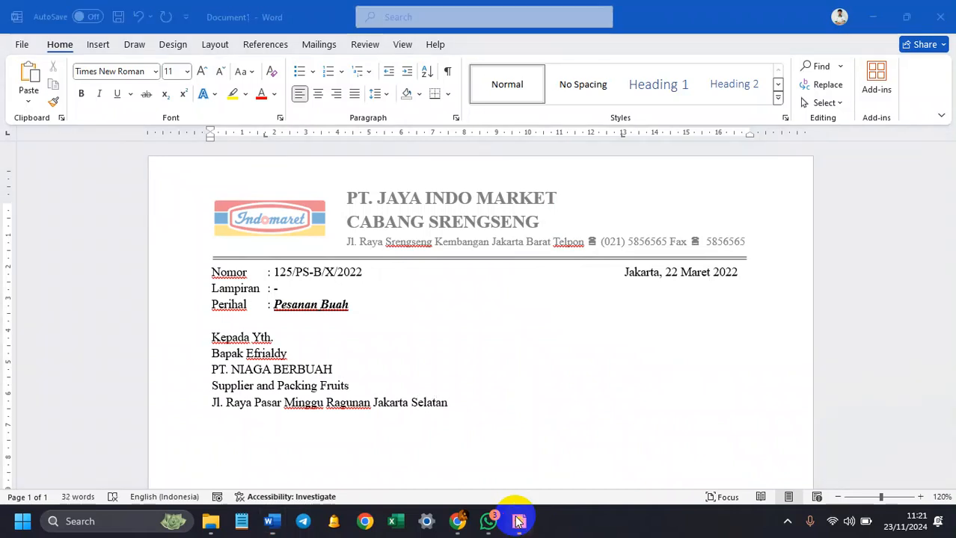
pyautogui.click(518, 521)
pyautogui.write('di')
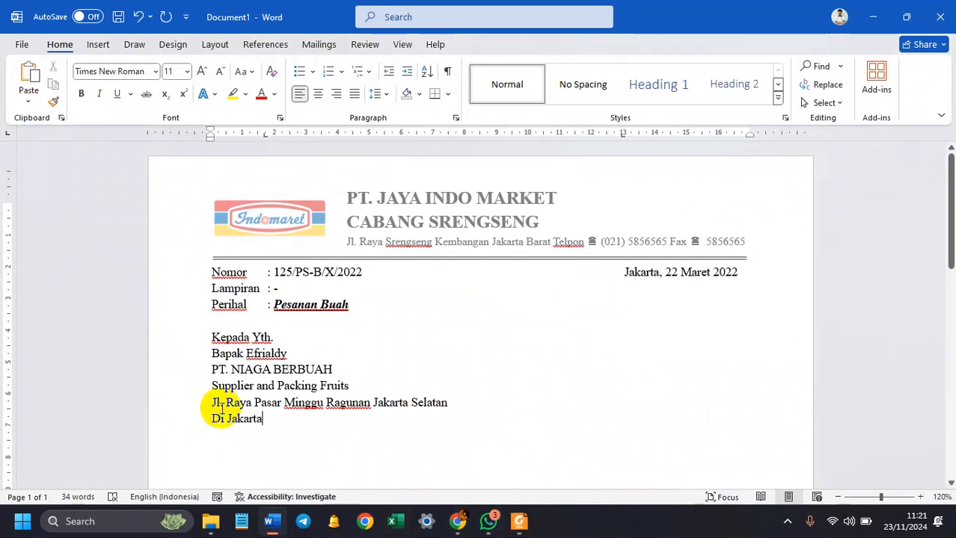
pyautogui.press('BackSpace')
pyautogui.write('d')
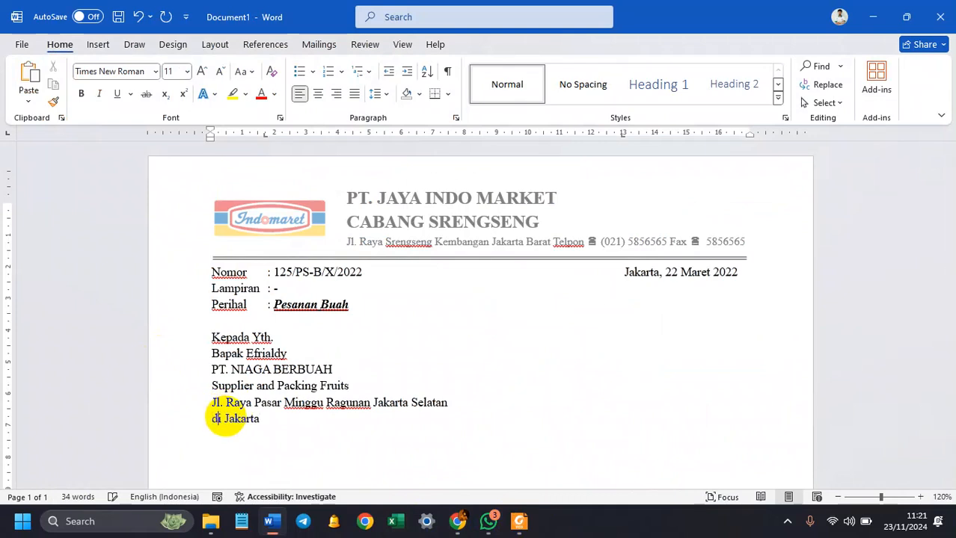
pyautogui.moveTo(261, 418); pyautogui.dragTo(212, 338)
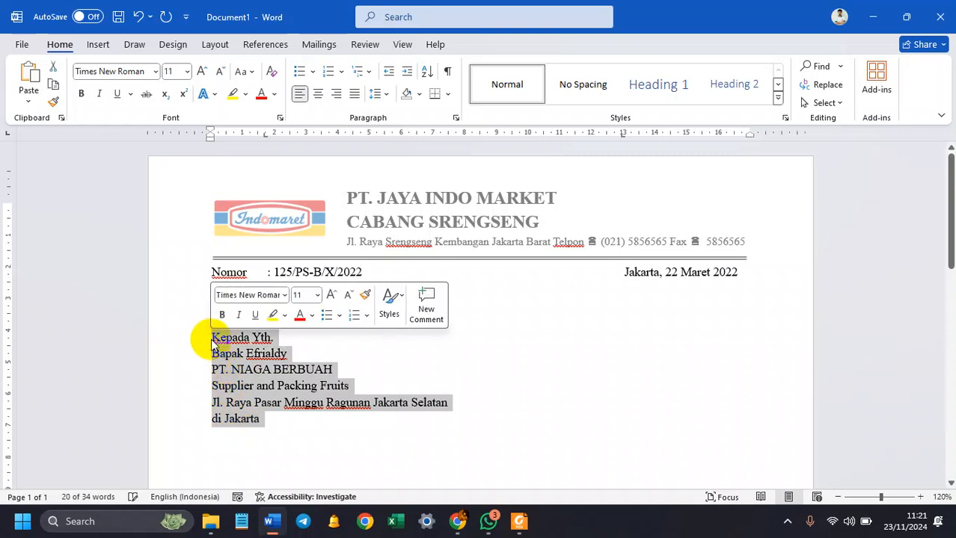
# Step: Reselect the six recipient lines and add a left tab stop near 10.5 cm on the ruler
pyautogui.click(262, 421)
pyautogui.moveTo(212, 337); pyautogui.dragTo(256, 420)
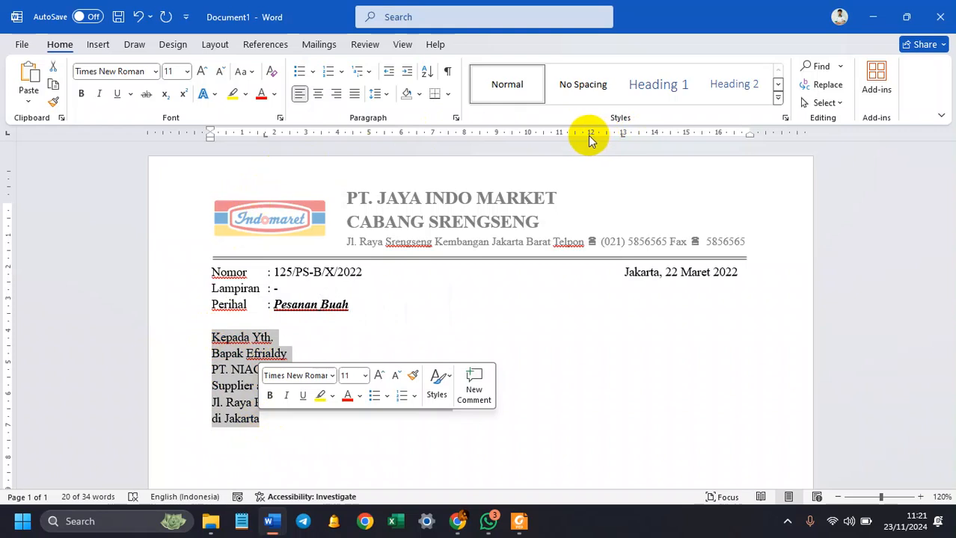
pyautogui.click(523, 518)
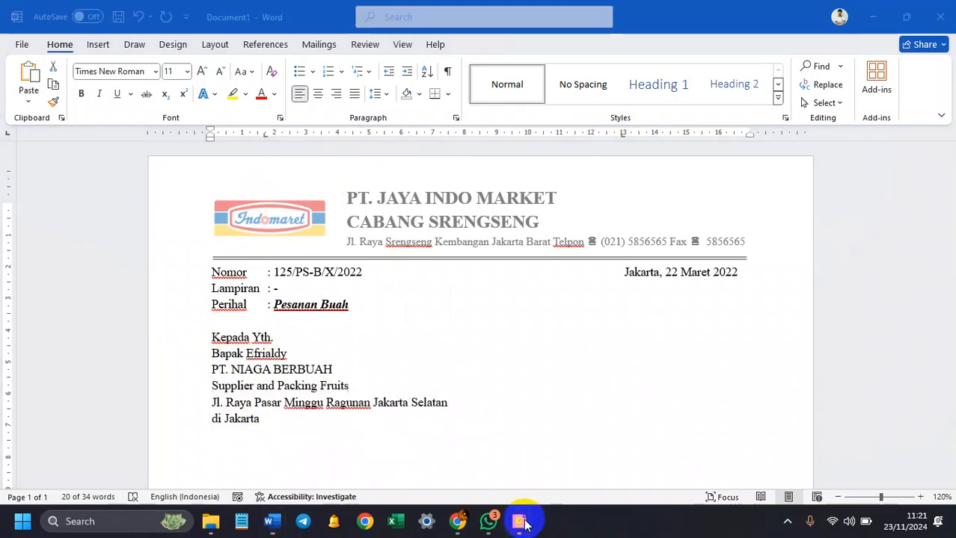
pyautogui.click(522, 517)
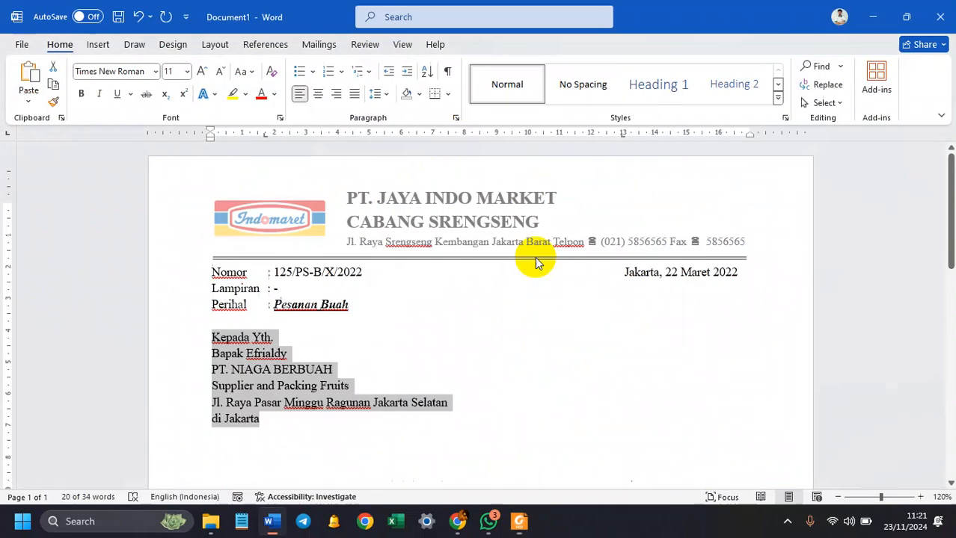
pyautogui.click(544, 135)
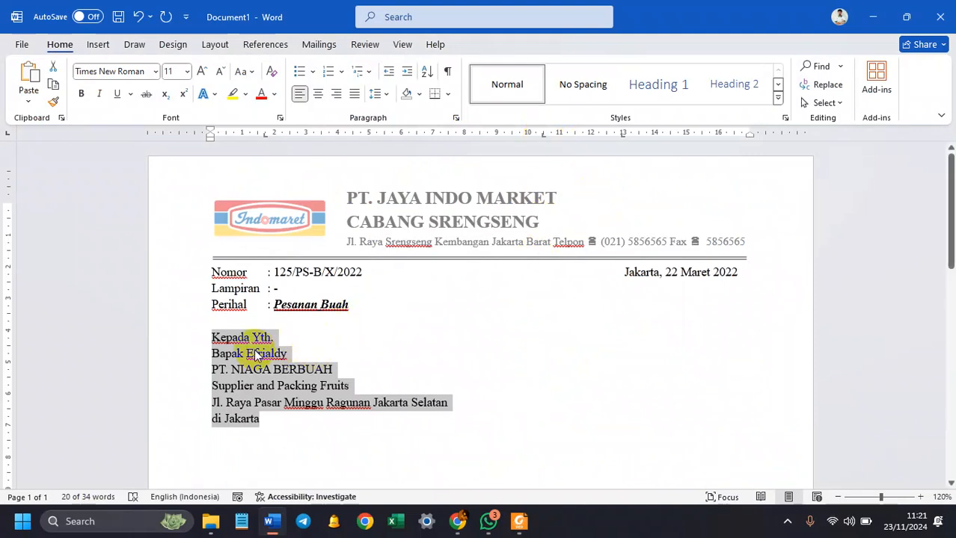
# Step: Tab-indent Kepada Yth., the name, PT. NIAGA BERBUAH and Supplier and Packing Fruits lines
pyautogui.press('Tab')
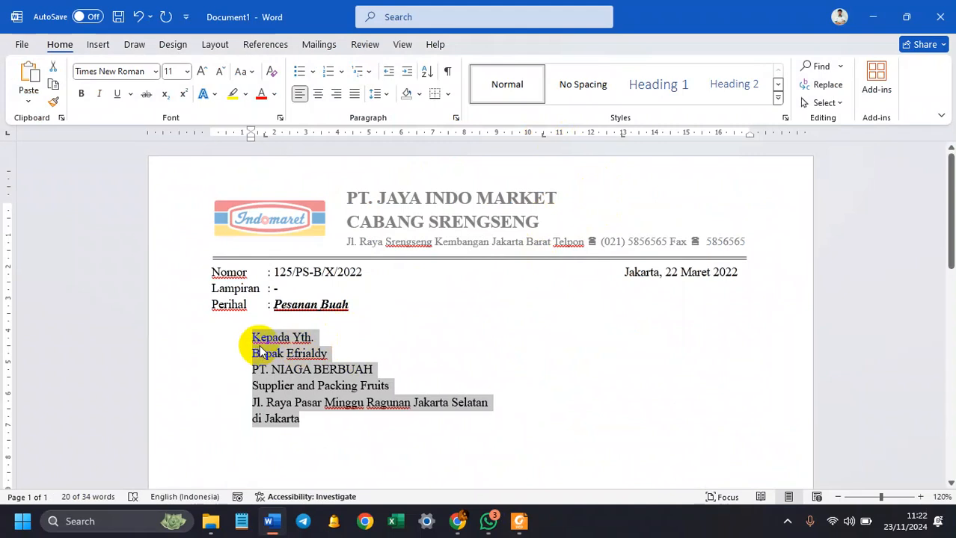
pyautogui.hotkey('shift', 'Tab')
pyautogui.click(217, 336)
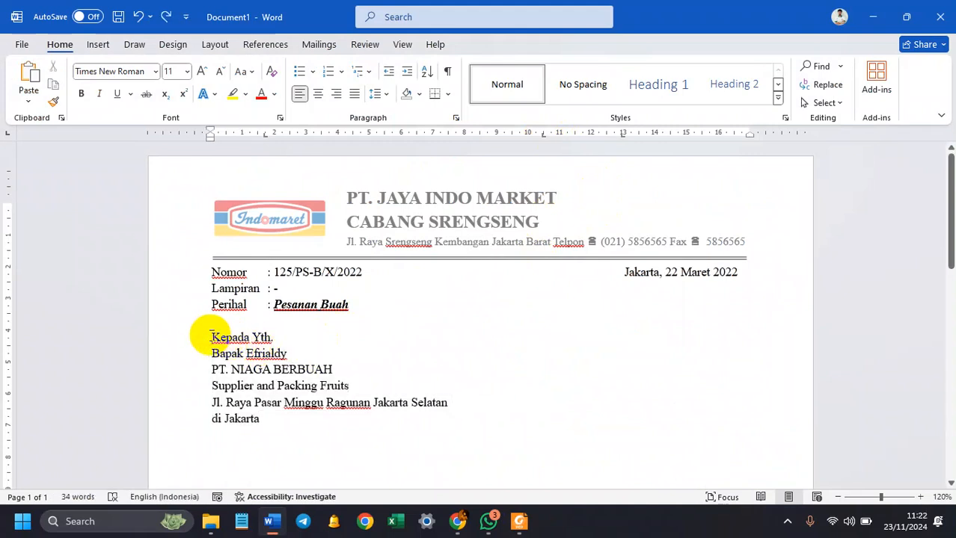
pyautogui.press('Tab')
pyautogui.press('Tab')
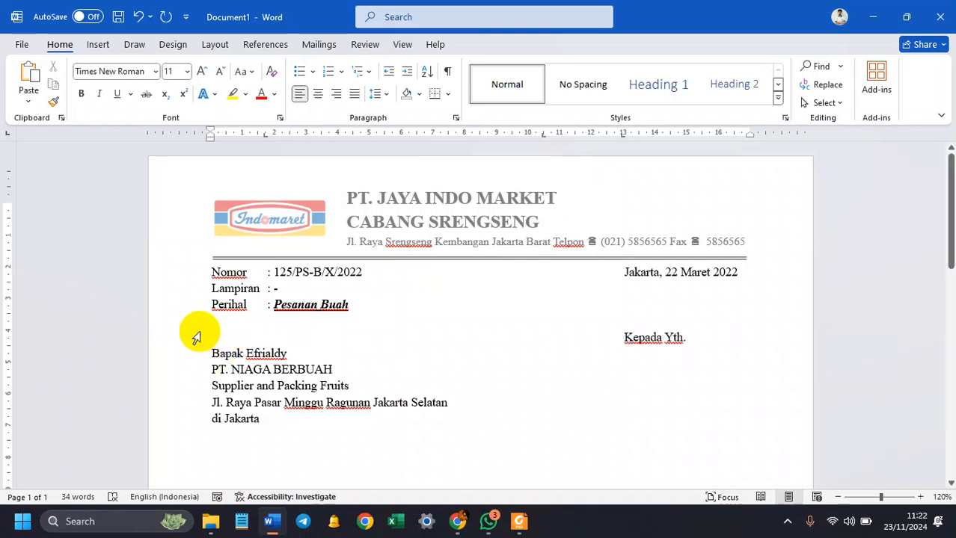
pyautogui.press('BackSpace')
pyautogui.click(207, 352)
pyautogui.press('Tab')
pyautogui.click(208, 369)
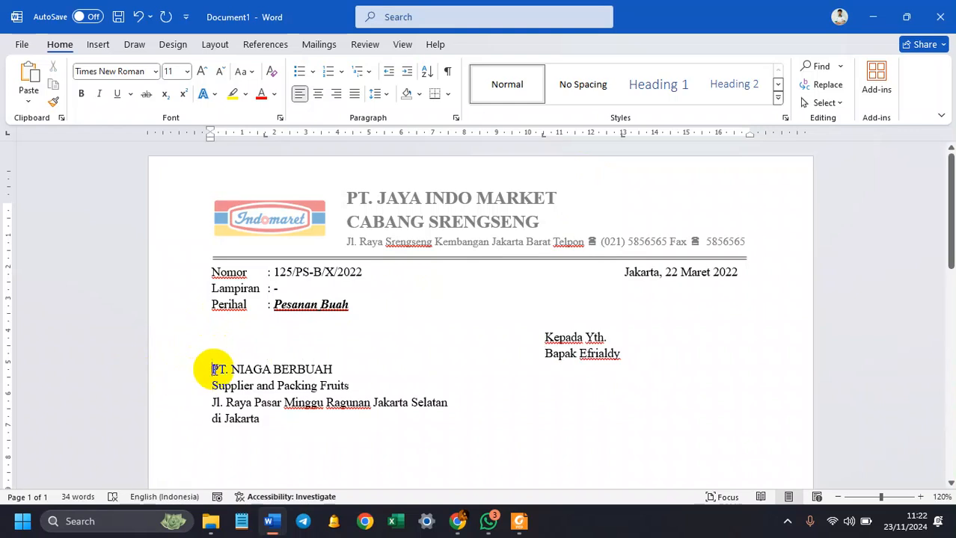
pyautogui.press('Tab')
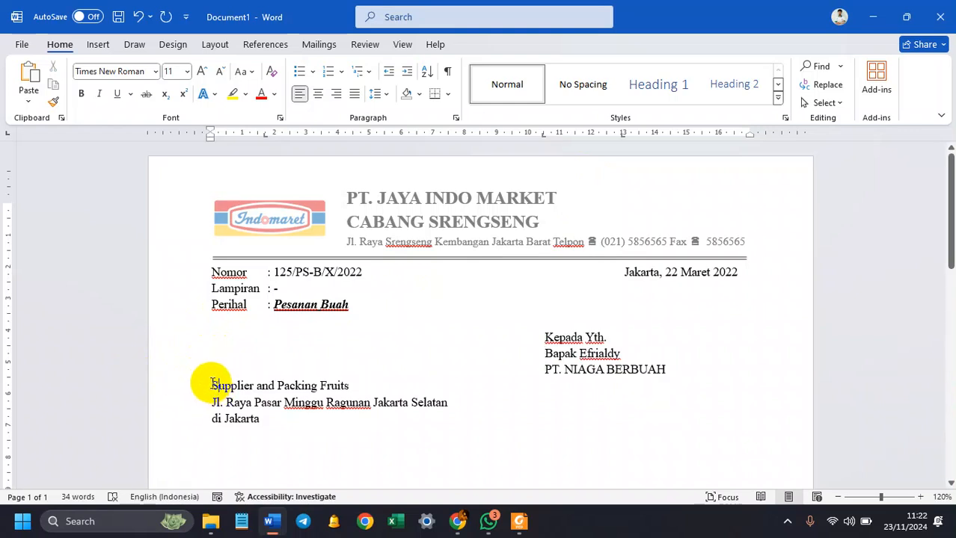
pyautogui.click(211, 385)
pyautogui.press('Tab')
pyautogui.press('Tab')
# Step: Tab-indent di Jakarta, then move the block's tab stop from 10.5 to 10 cm
pyautogui.press('Tab')
pyautogui.press('Tab')
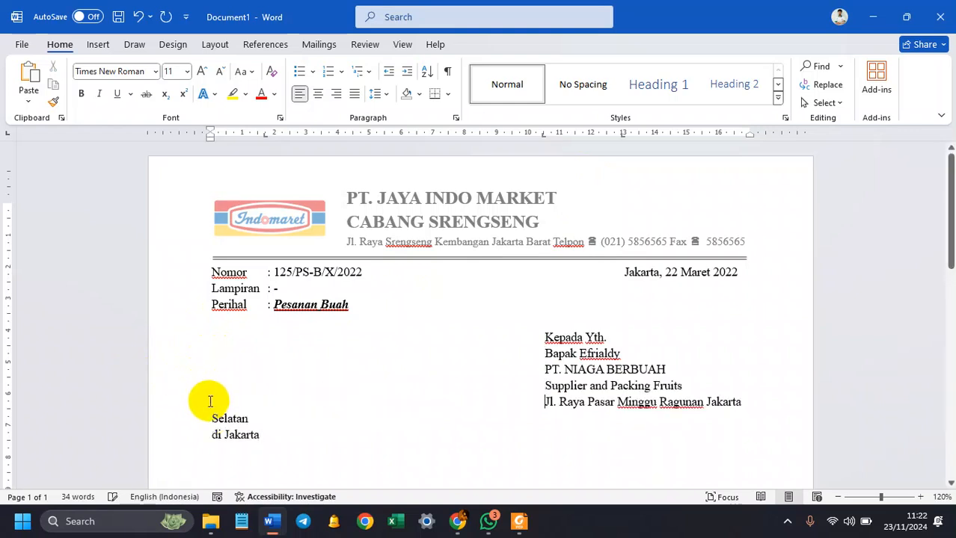
pyautogui.click(211, 417)
pyautogui.press('Tab')
pyautogui.press('Tab')
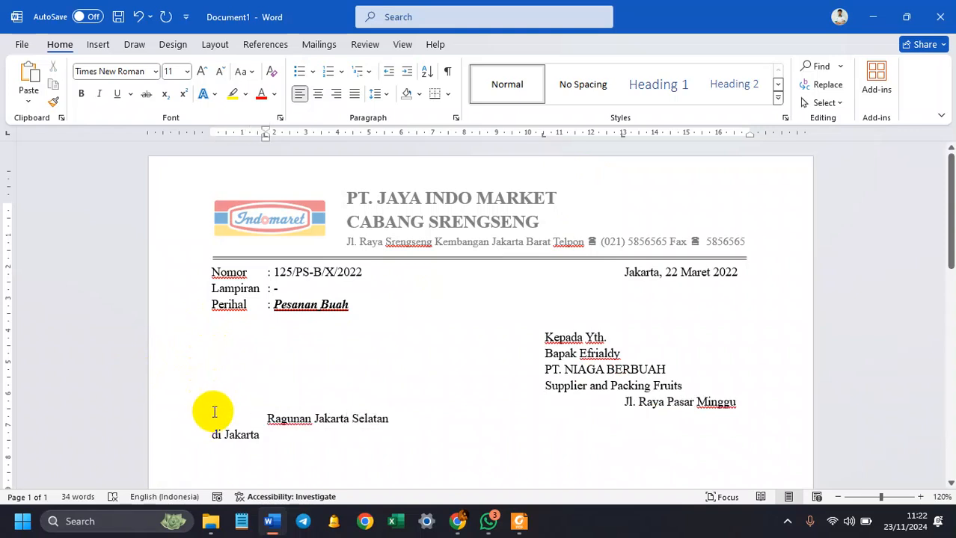
pyautogui.hotkey('ctrl', 'z')
pyautogui.click(210, 435)
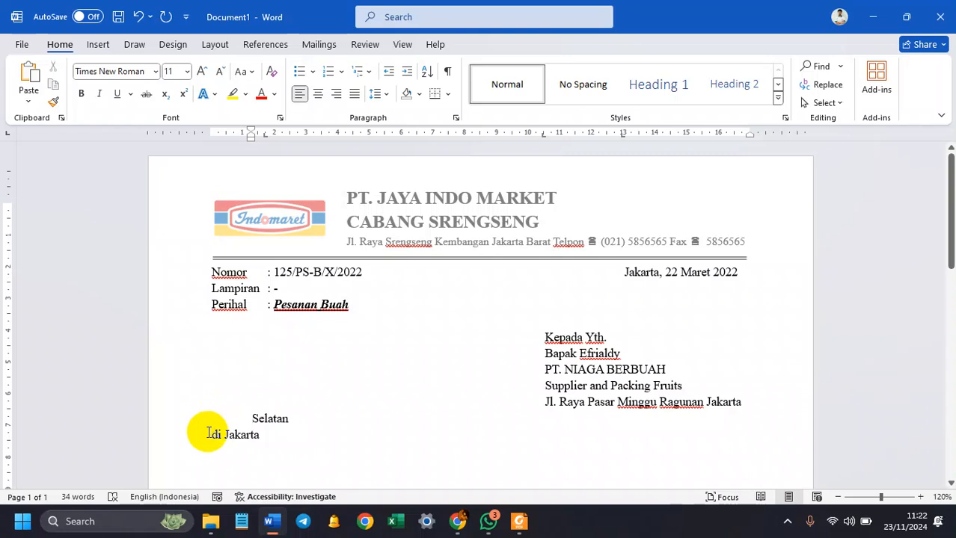
pyautogui.press('Tab')
pyautogui.press('Tab')
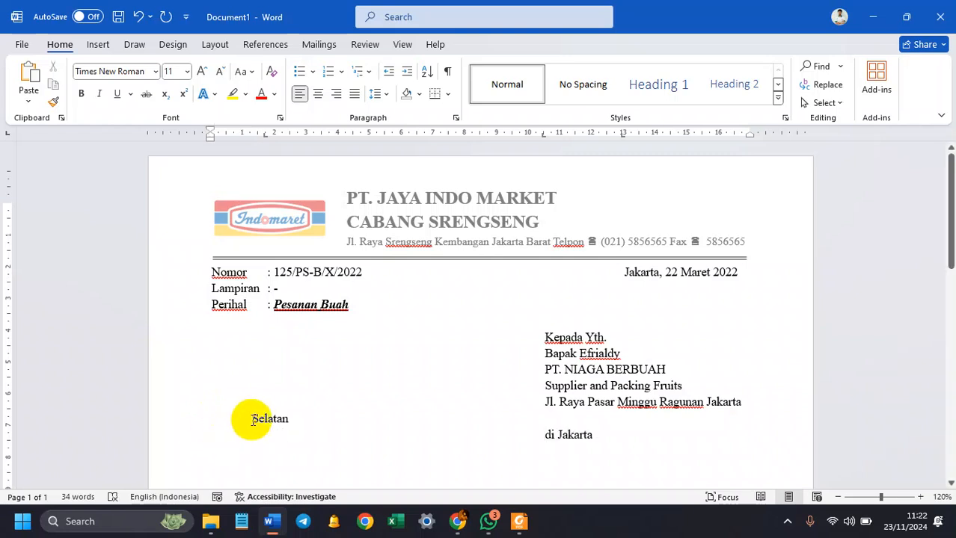
pyautogui.moveTo(591, 433); pyautogui.dragTo(546, 336)
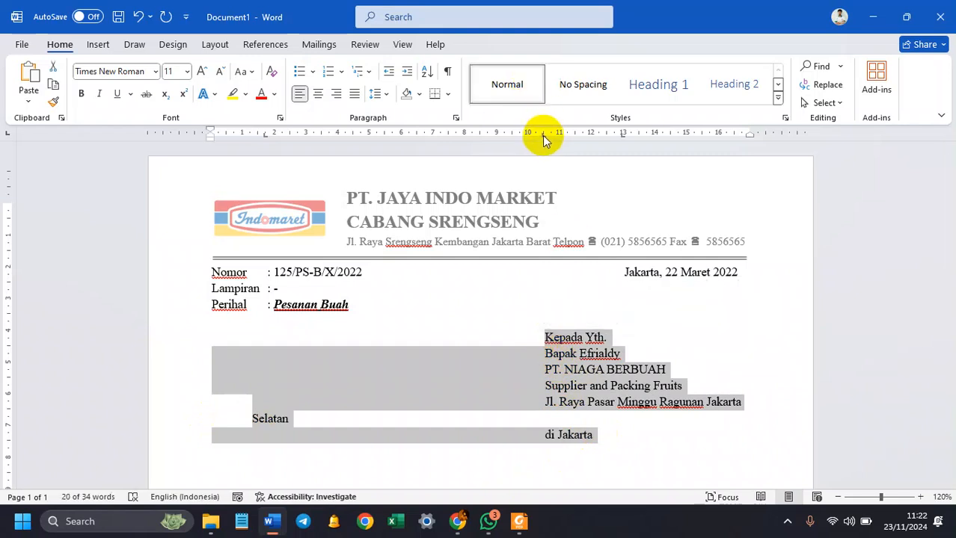
pyautogui.moveTo(544, 138); pyautogui.dragTo(516, 140)
# Step: Start a new line below di Jakarta for the Dengan hormat. greeting, then view the PDF's body text
pyautogui.click(732, 437)
pyautogui.scroll(-1, 688, 442)
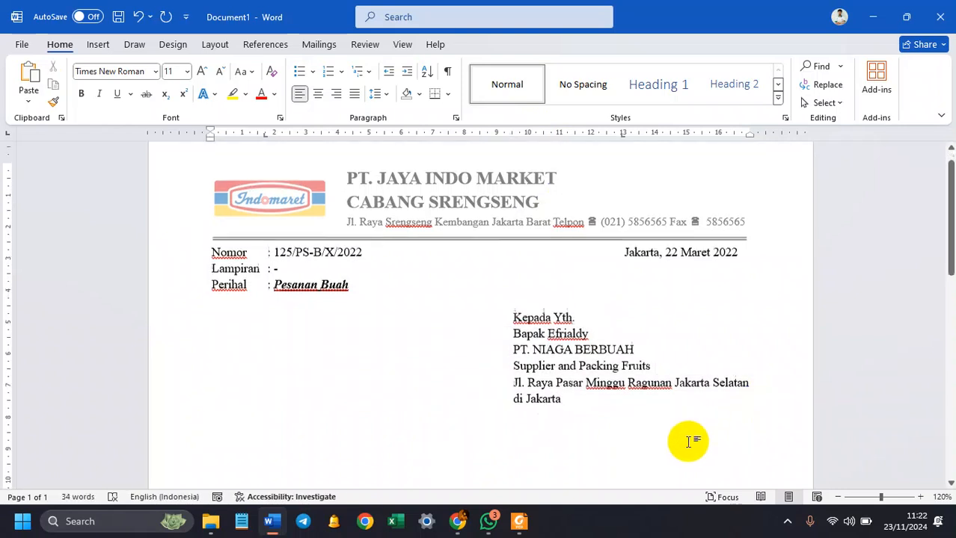
pyautogui.scroll(-2, 688, 442)
pyautogui.click(591, 346)
pyautogui.press('Return')
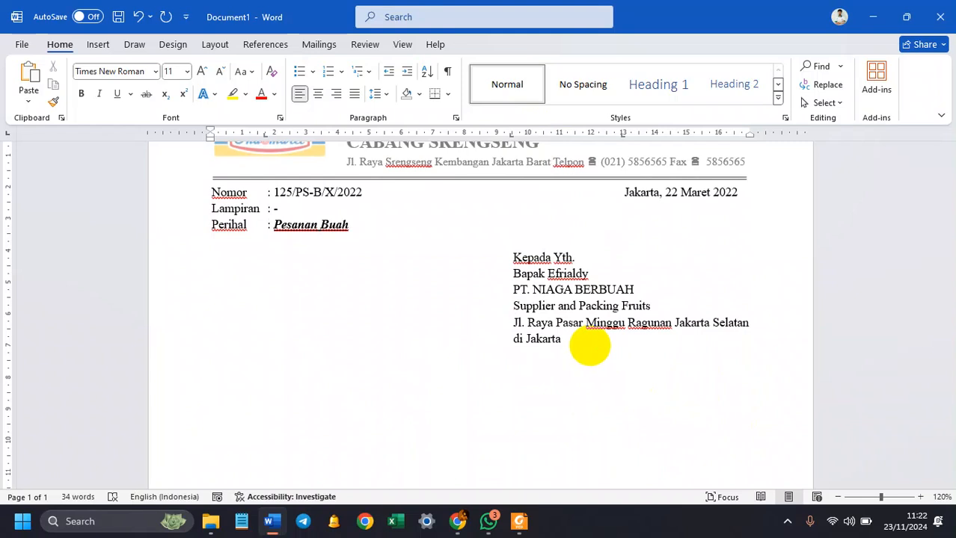
pyautogui.click(519, 522)
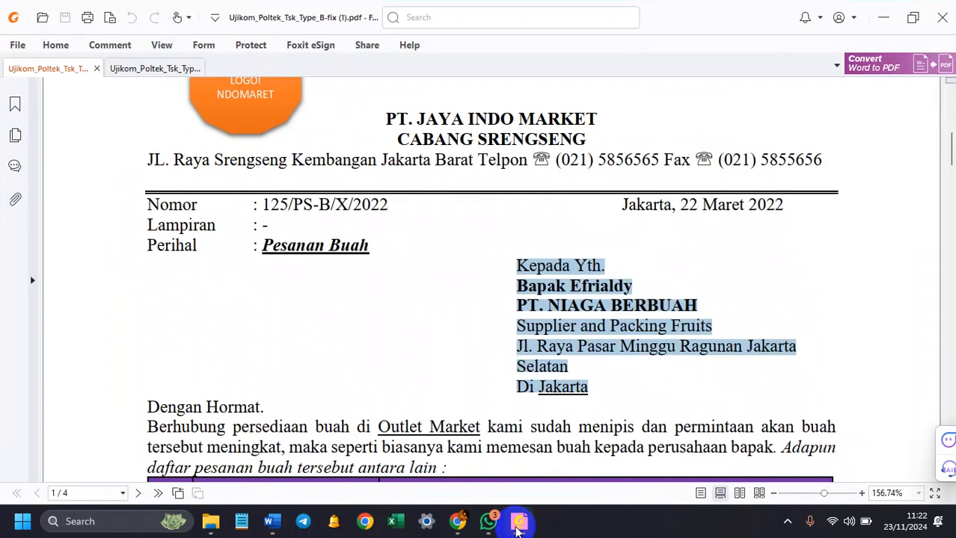
pyautogui.click(517, 527)
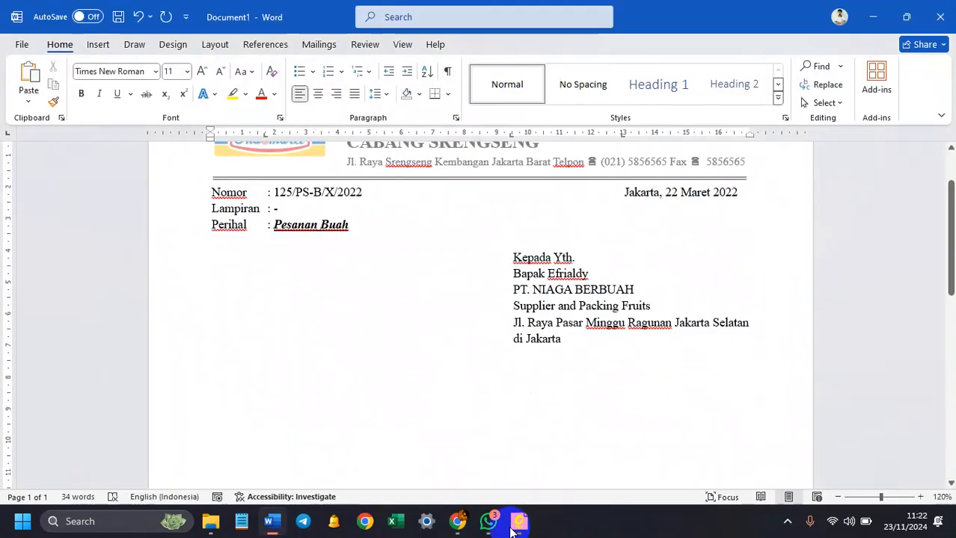
pyautogui.write('Dengan hormat,')
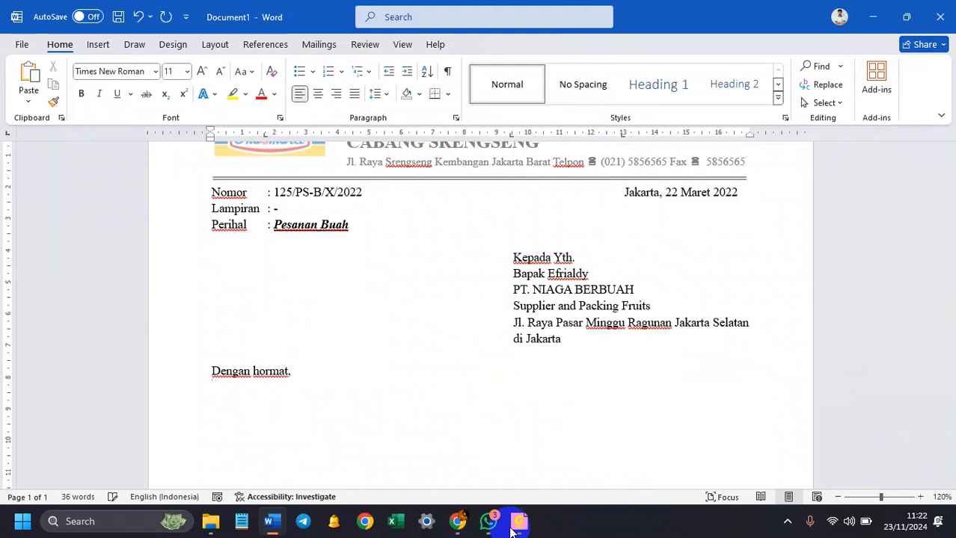
pyautogui.click(517, 523)
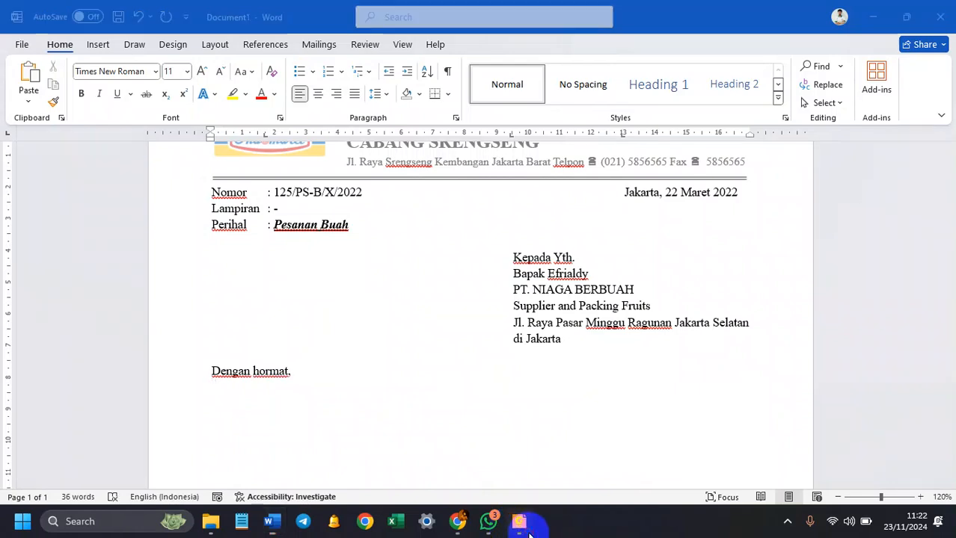
pyautogui.scroll(-2, 464, 453)
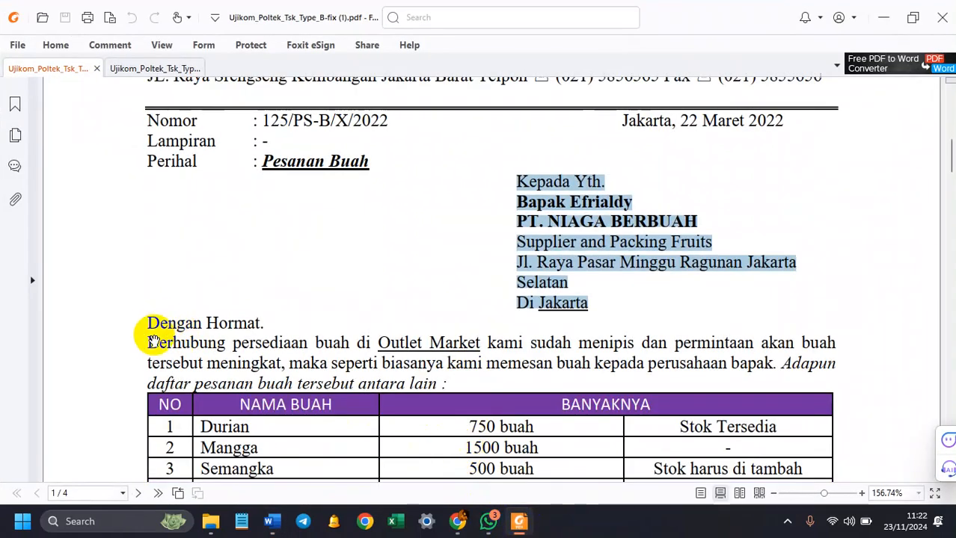
# Step: Copy the Berhubung paragraph from the PDF and paste it into Word as text only
pyautogui.moveTo(150, 342); pyautogui.dragTo(448, 385)
pyautogui.hotkey('ctrl', 'c')
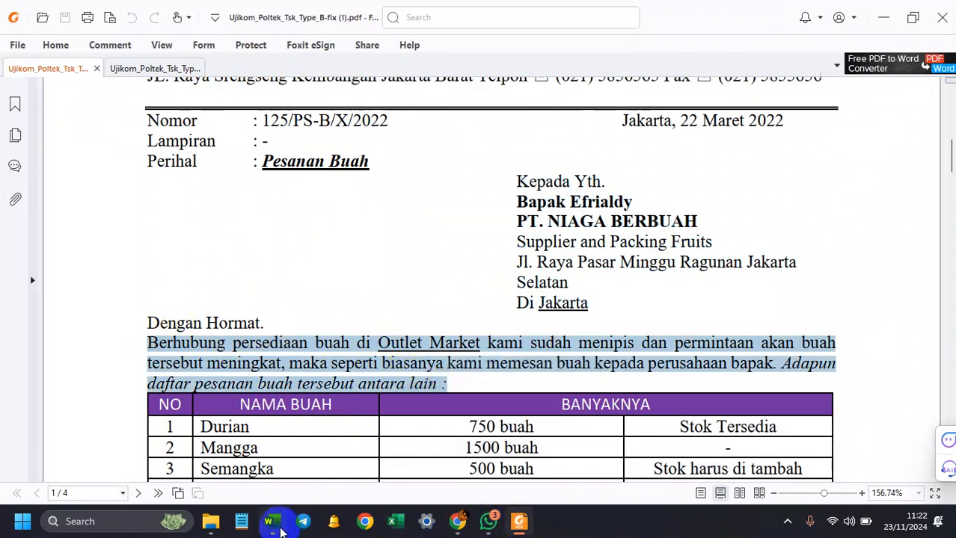
pyautogui.click(272, 521)
pyautogui.hotkey('ctrl', 'v')
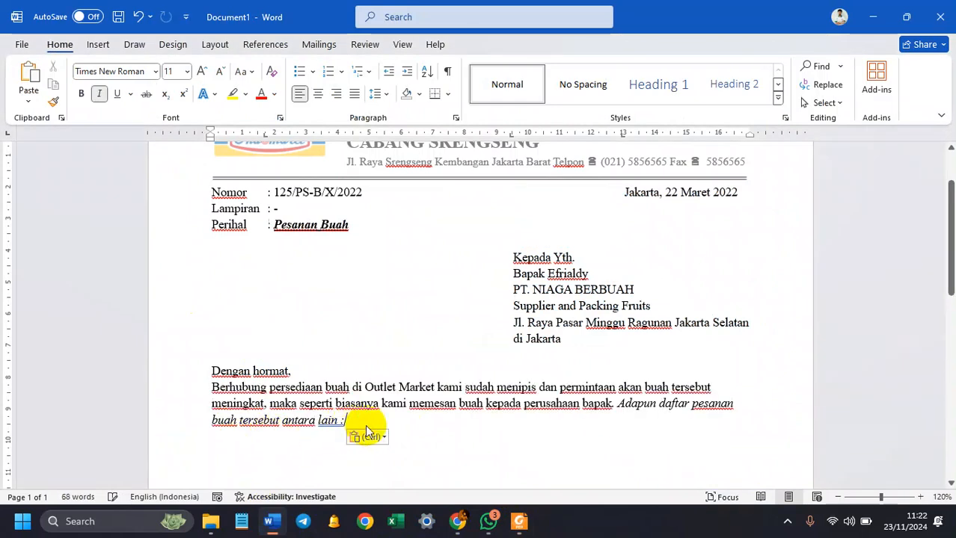
pyautogui.click(381, 442)
pyautogui.click(401, 395)
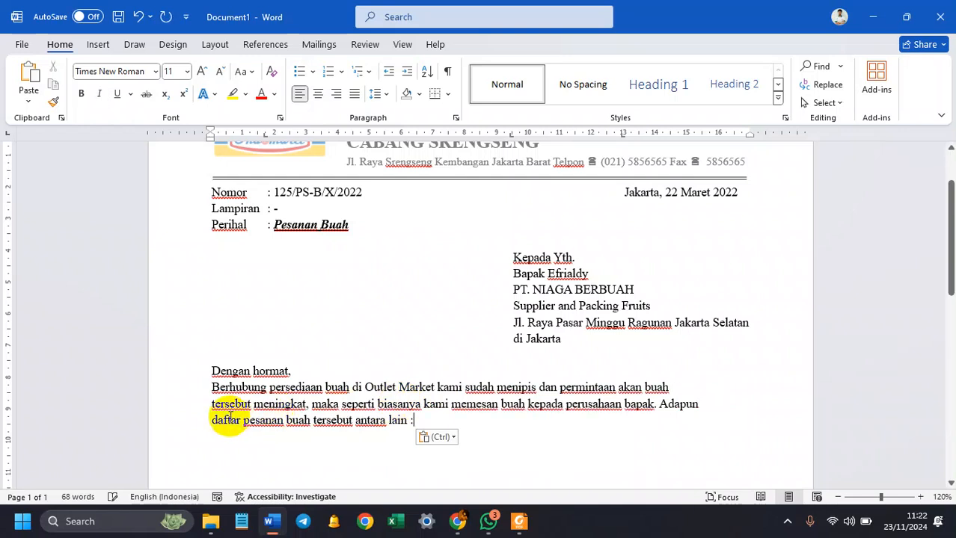
# Step: Remove the stray line breaks so the pasted paragraph flows as one block
pyautogui.moveTo(215, 402); pyautogui.dragTo(213, 401)
pyautogui.click(213, 416)
pyautogui.click(212, 402)
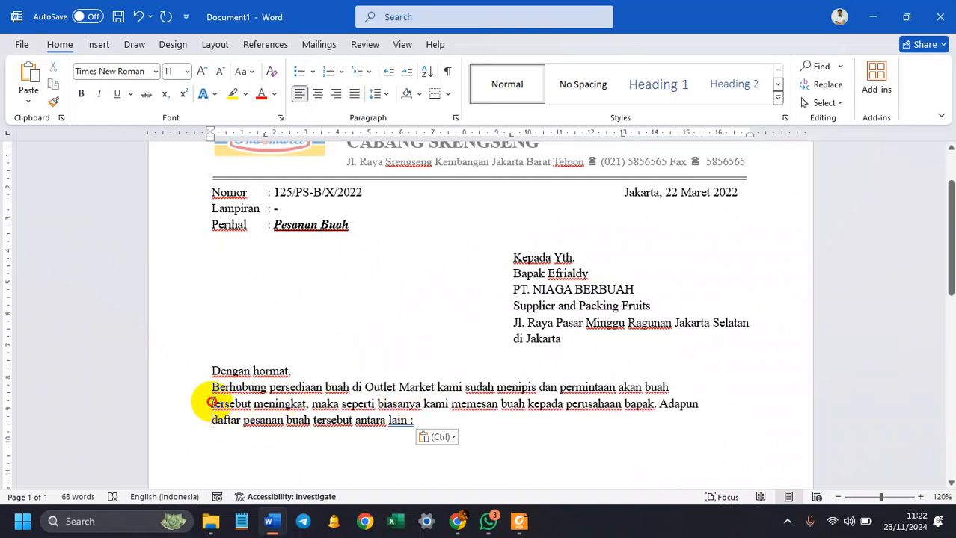
pyautogui.press('BackSpace')
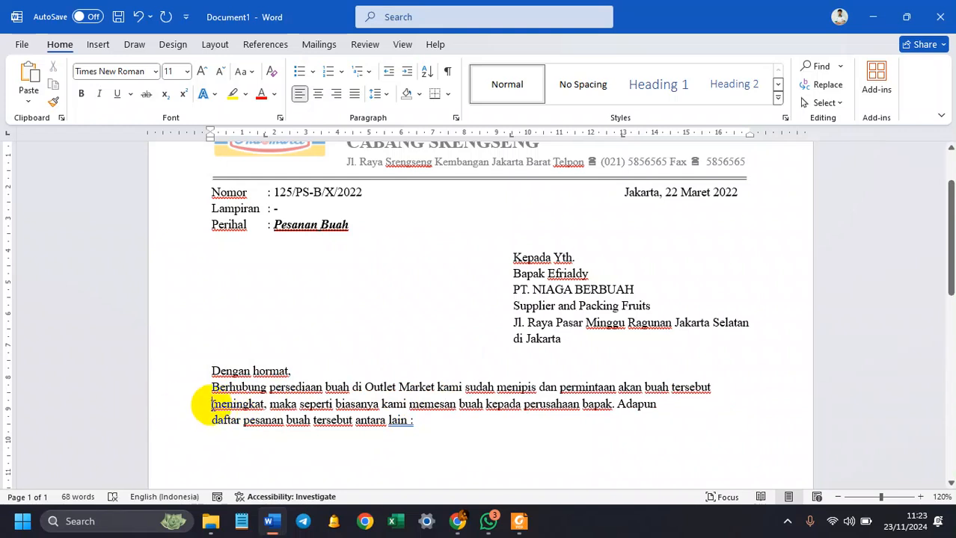
pyautogui.press('BackSpace')
pyautogui.press('BackSpace')
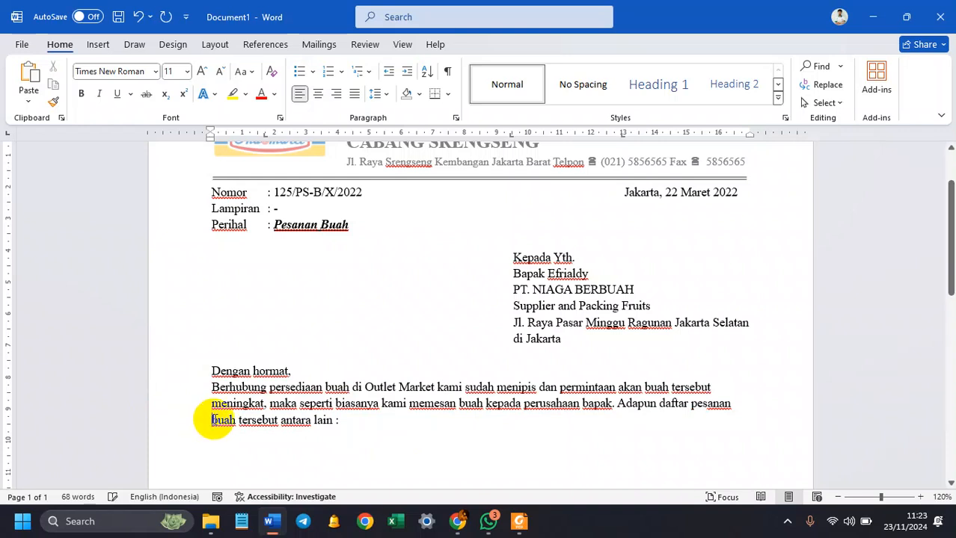
pyautogui.press('BackSpace')
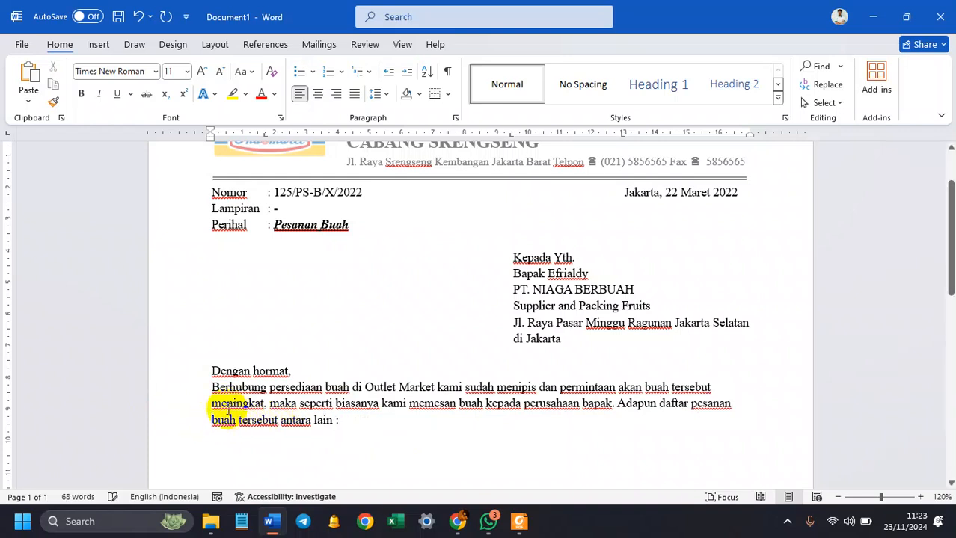
pyautogui.click(211, 403)
pyautogui.press('BackSpace')
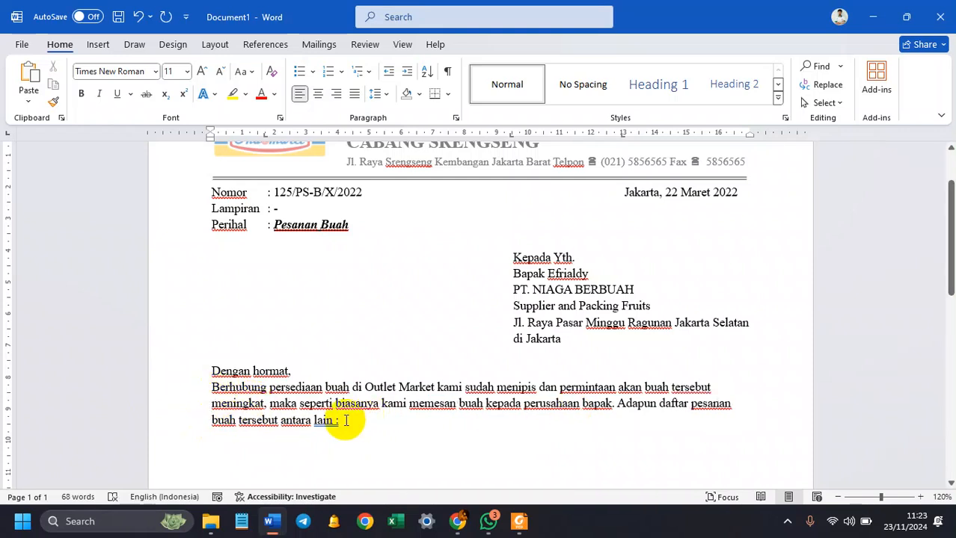
# Step: Justify the Berhubung paragraph and add an empty line after antara lain :
pyautogui.moveTo(338, 419); pyautogui.dragTo(239, 396)
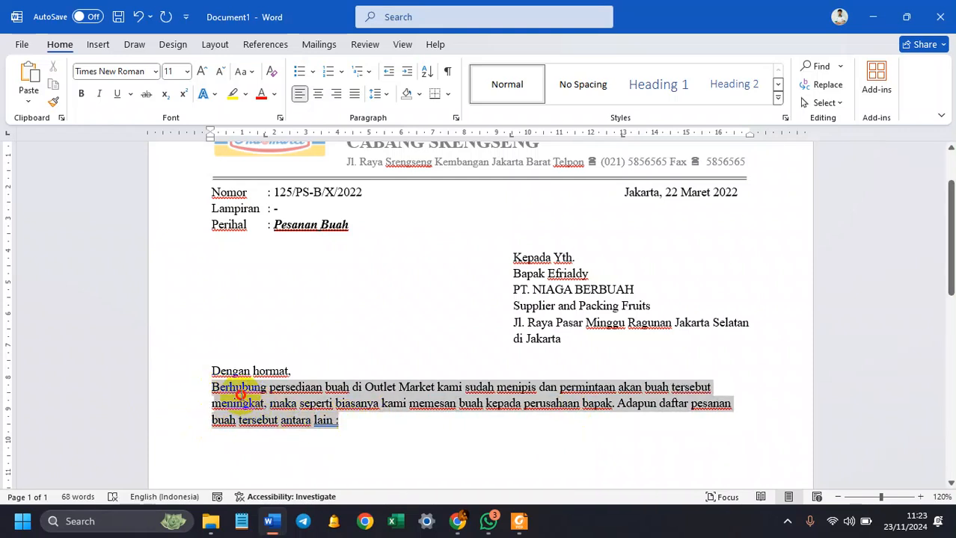
pyautogui.click(355, 94)
pyautogui.click(337, 417)
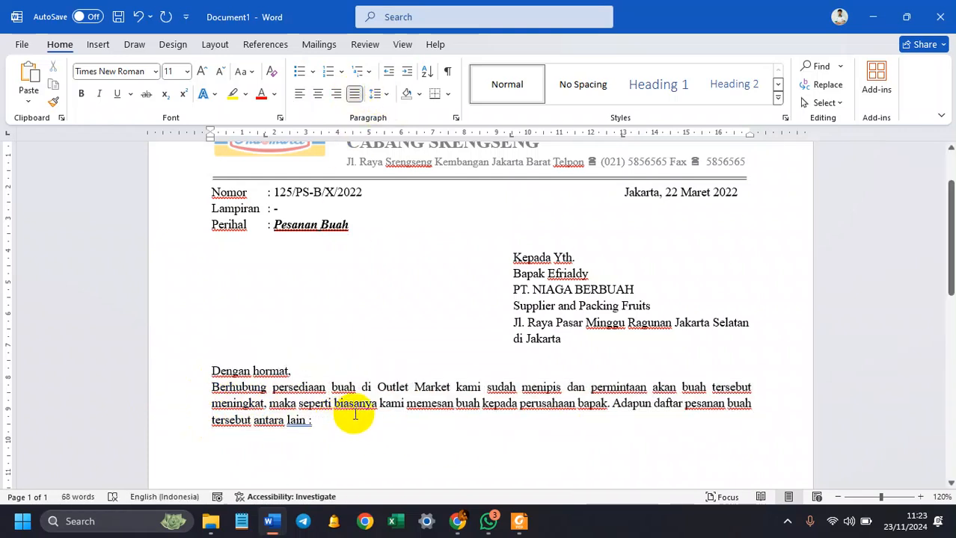
pyautogui.press('Return')
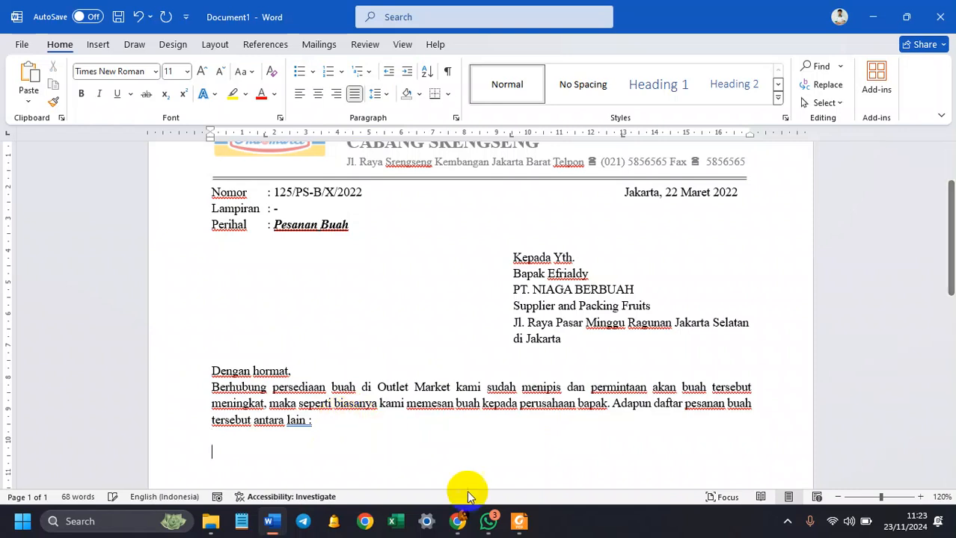
# Step: Underline 'Outlet Market' in the body paragraph, matching the reference PDF
pyautogui.click(523, 523)
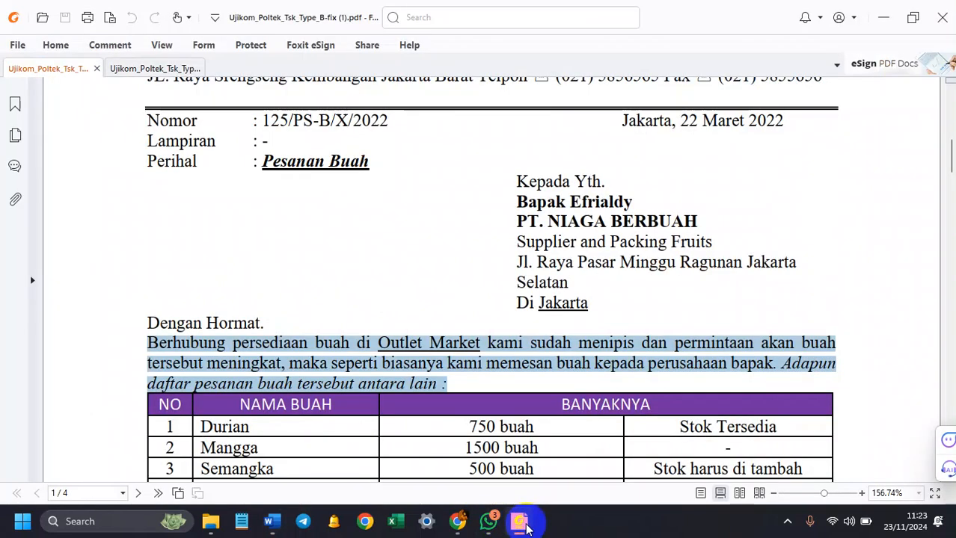
pyautogui.click(524, 523)
pyautogui.click(524, 523)
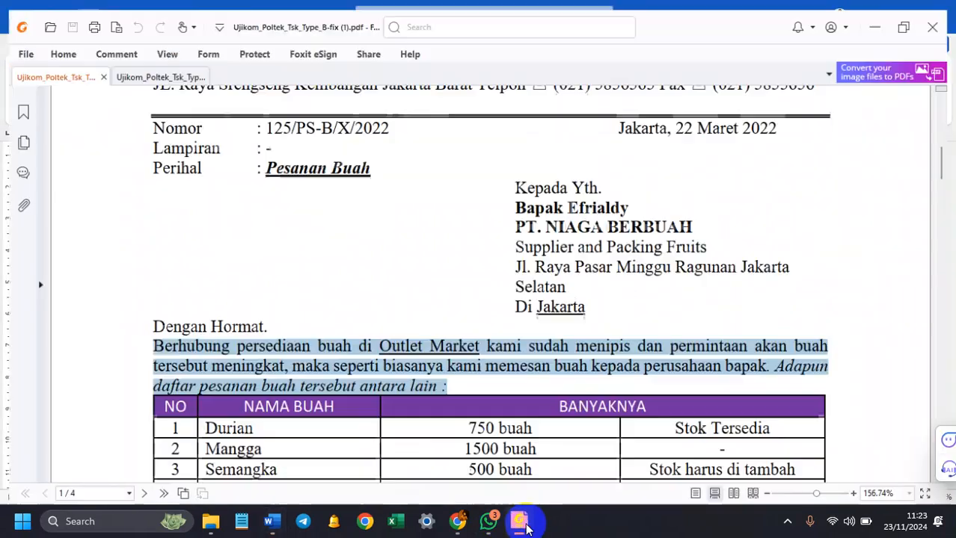
pyautogui.click(523, 524)
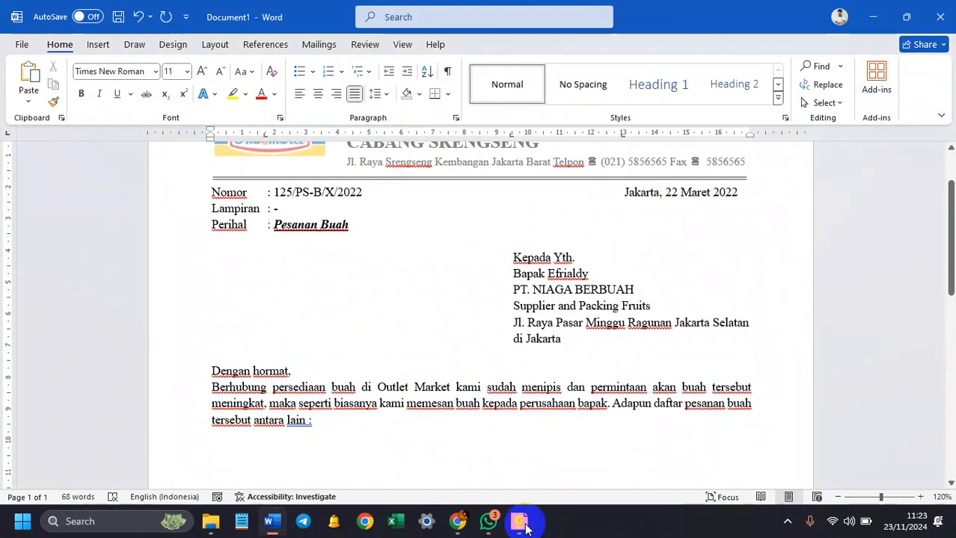
pyautogui.moveTo(376, 386); pyautogui.dragTo(449, 386)
pyautogui.click(118, 93)
# Step: Italicize the paragraph's closing sentence beginning with 'Adapun'
pyautogui.click(520, 523)
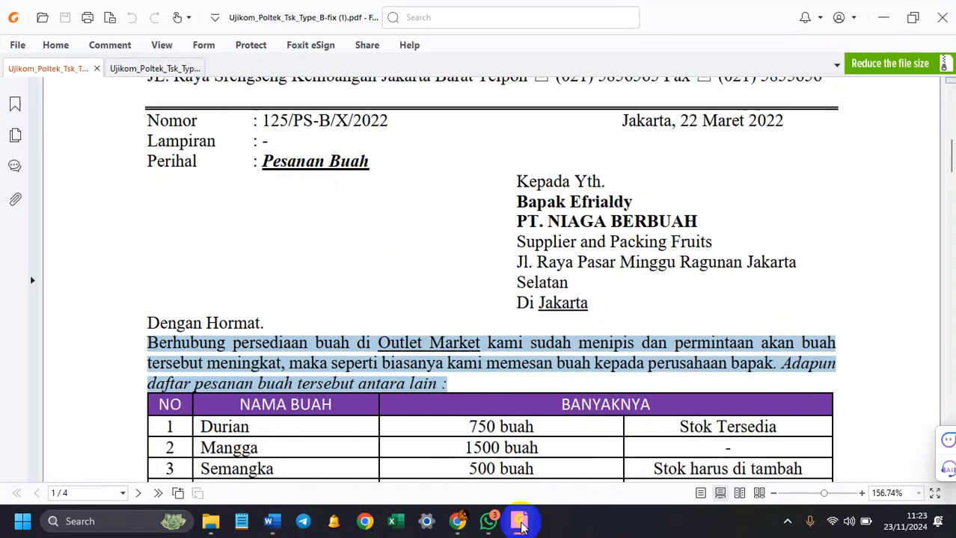
pyautogui.click(521, 523)
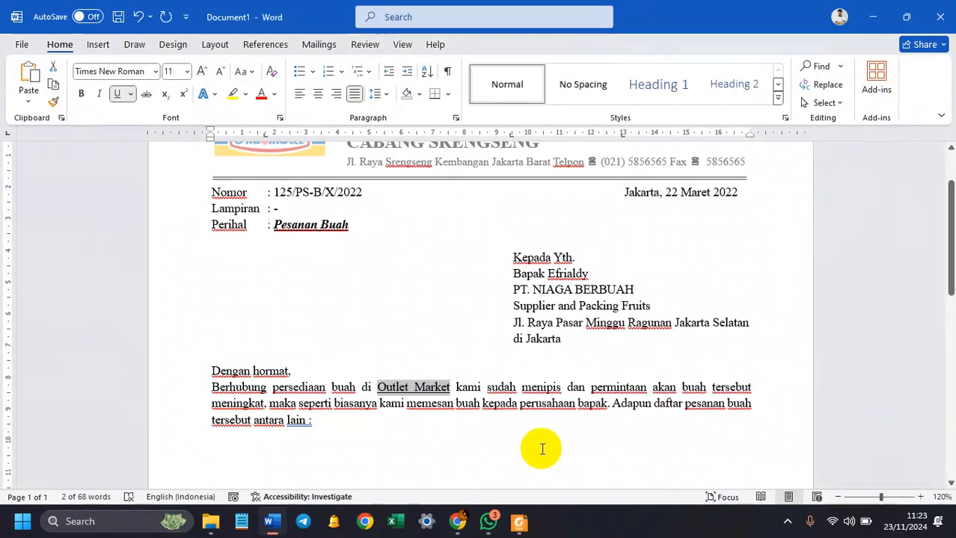
pyautogui.moveTo(614, 404); pyautogui.dragTo(321, 423)
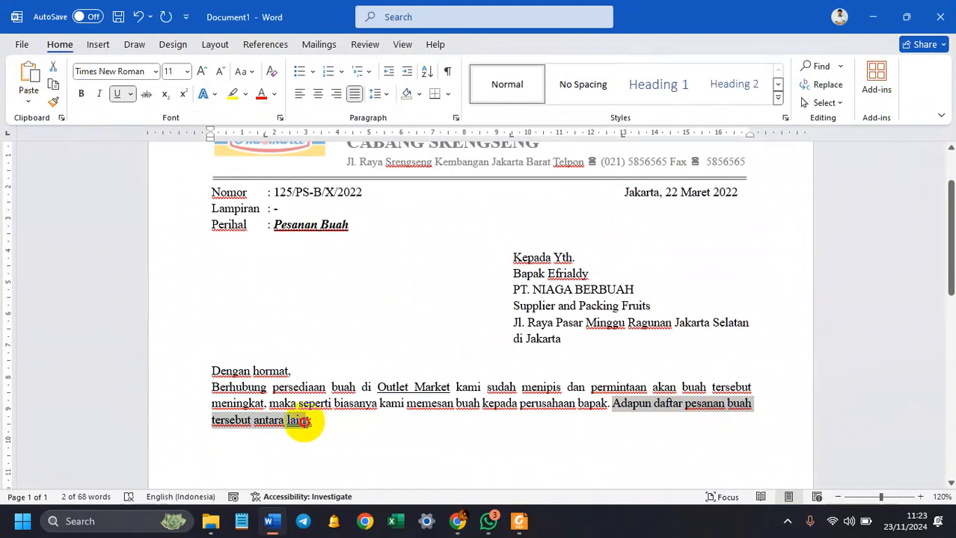
pyautogui.click(99, 94)
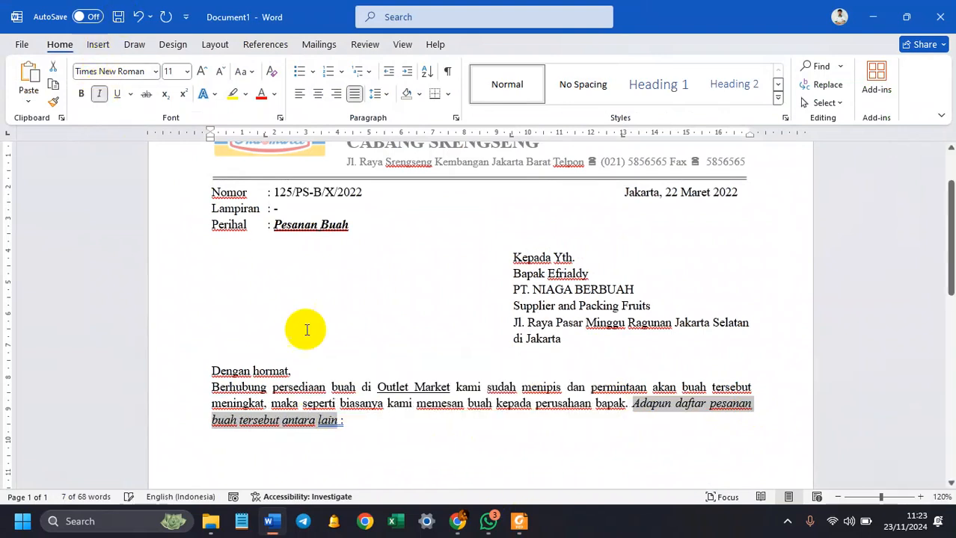
pyautogui.click(520, 528)
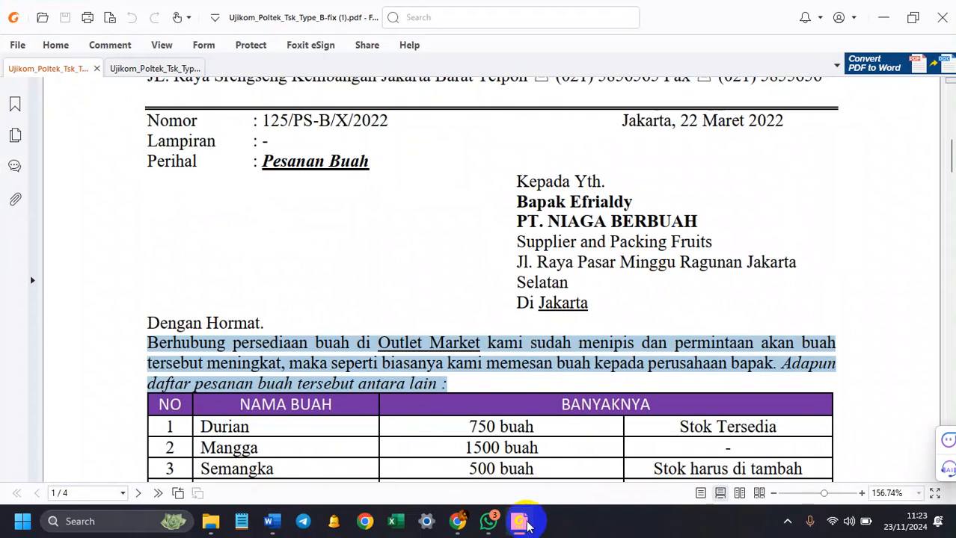
pyautogui.click(520, 526)
pyautogui.click(525, 524)
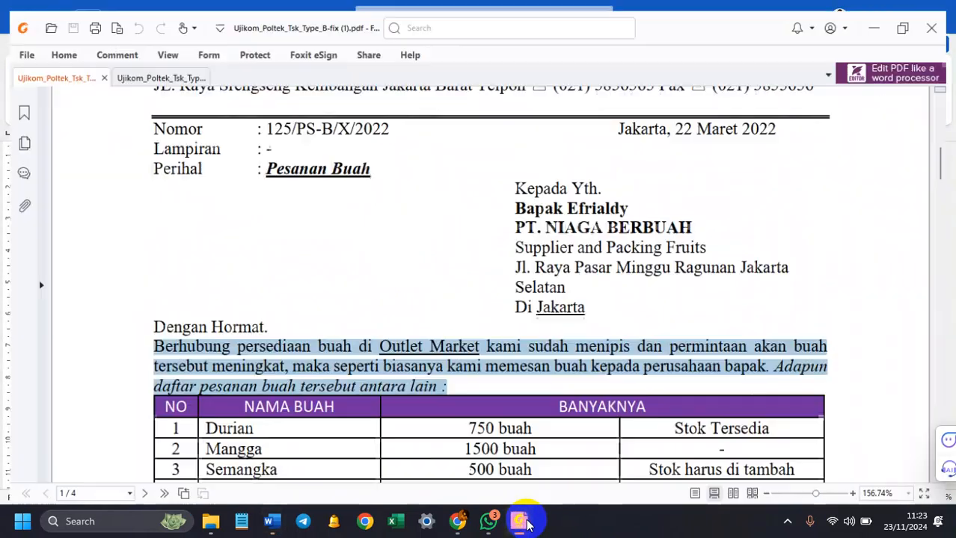
pyautogui.click(527, 524)
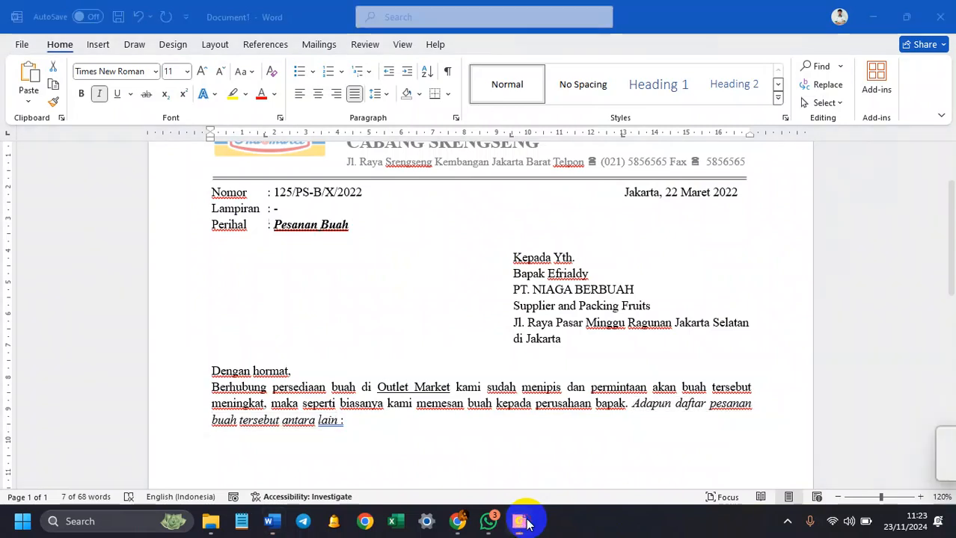
# Step: Bold the recipient's name line and the PT. NIAGA BERBUAH line
pyautogui.click(526, 524)
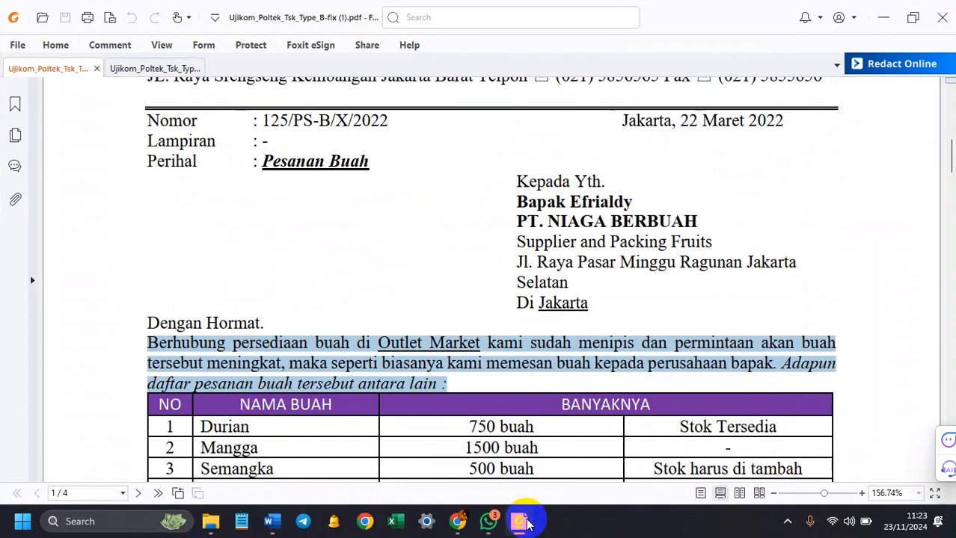
pyautogui.click(525, 523)
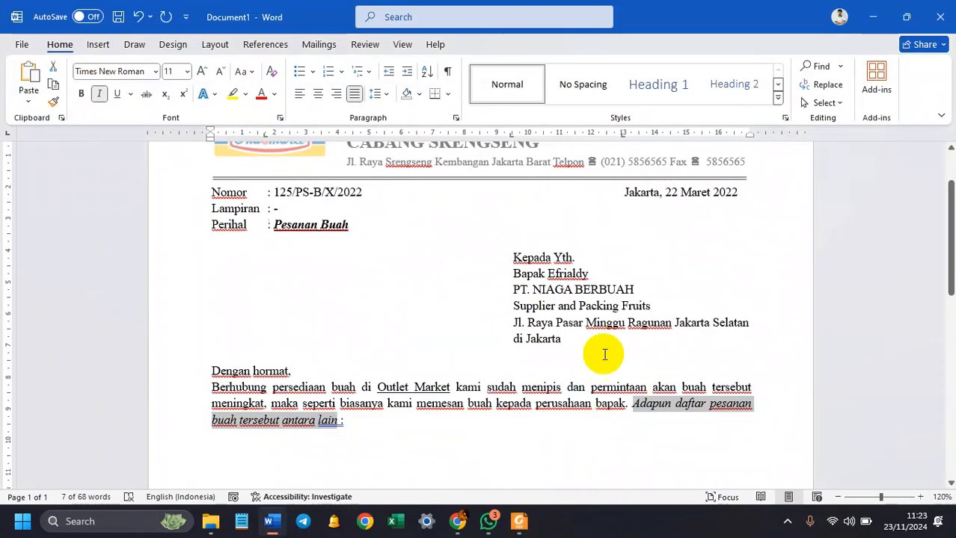
pyautogui.click(629, 290)
pyautogui.moveTo(627, 291); pyautogui.dragTo(584, 272)
pyautogui.click(518, 277)
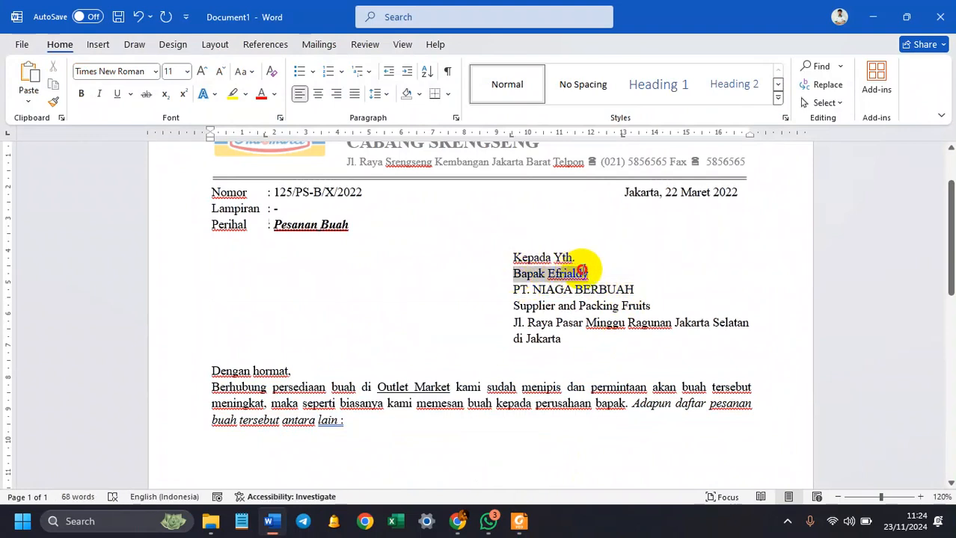
pyautogui.click(81, 94)
pyautogui.moveTo(513, 288); pyautogui.dragTo(633, 288)
pyautogui.click(79, 93)
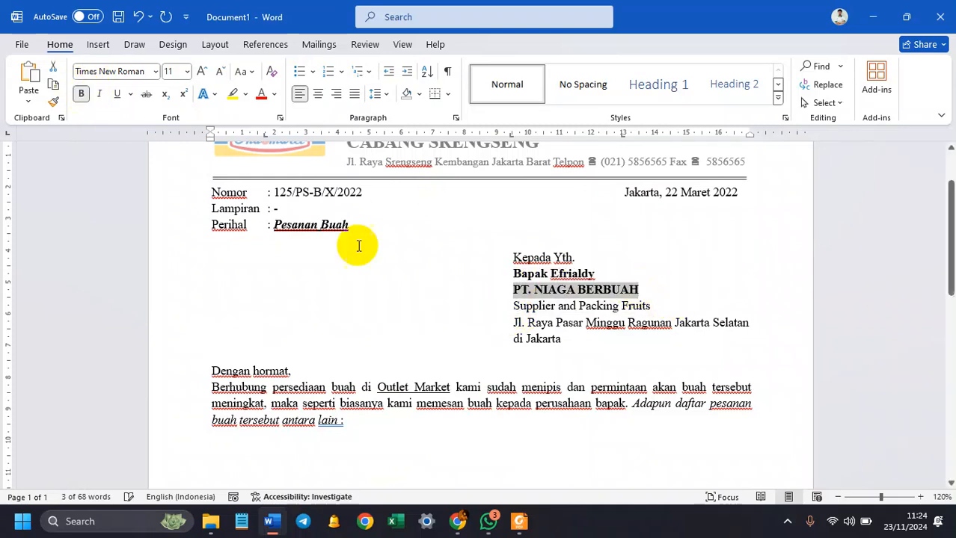
# Step: Underline 'Jakarta' in the recipient block
pyautogui.moveTo(561, 339); pyautogui.dragTo(530, 338)
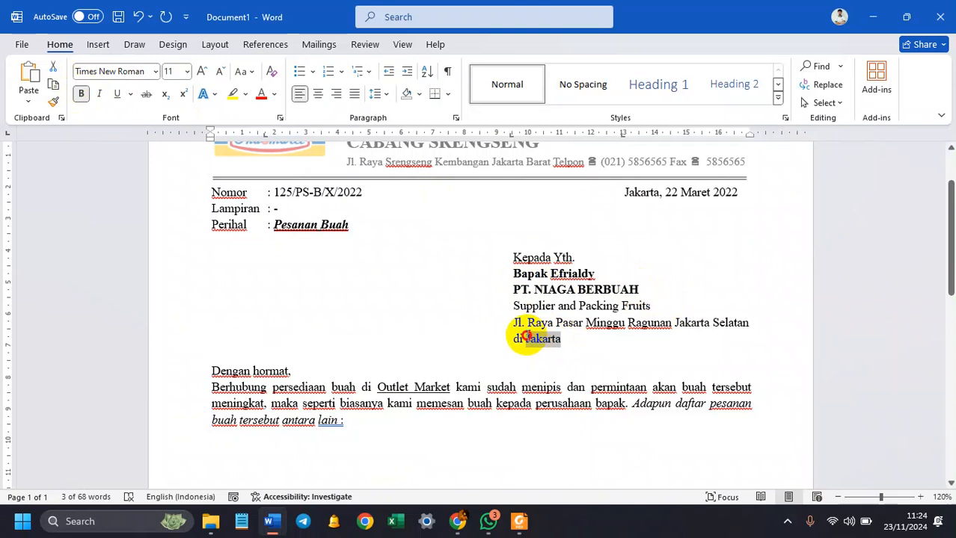
pyautogui.click(116, 94)
pyautogui.click(523, 362)
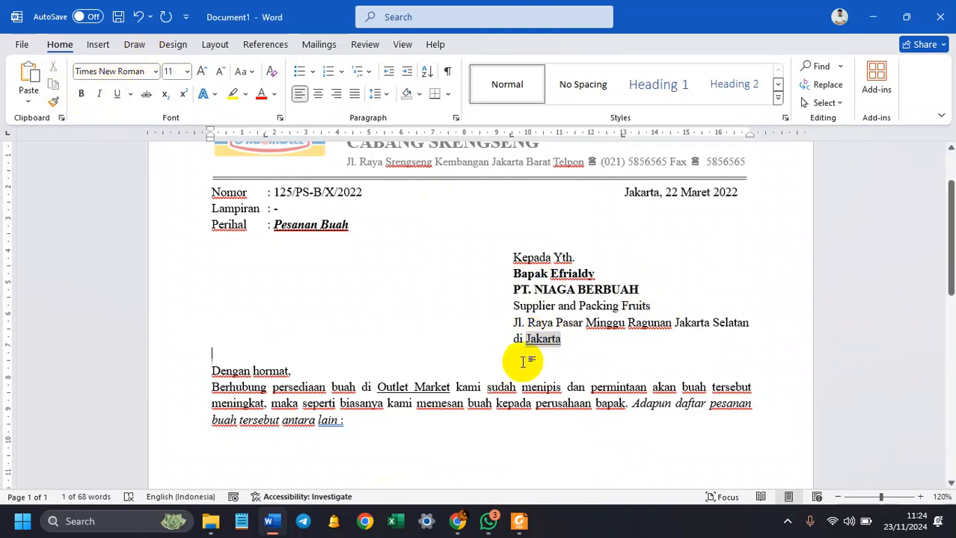
pyautogui.scroll(1, 522, 346)
pyautogui.scroll(-1, 515, 366)
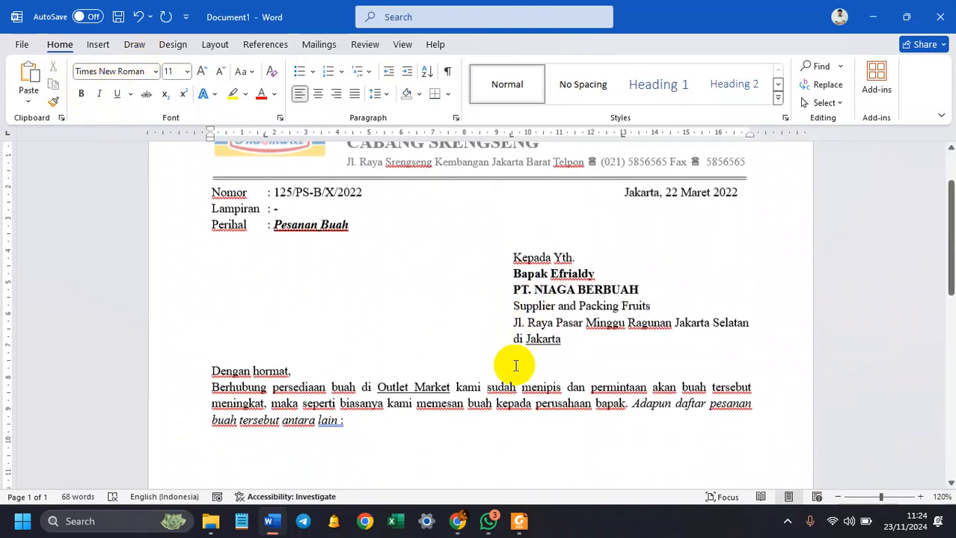
pyautogui.scroll(-2, 515, 366)
pyautogui.click(520, 522)
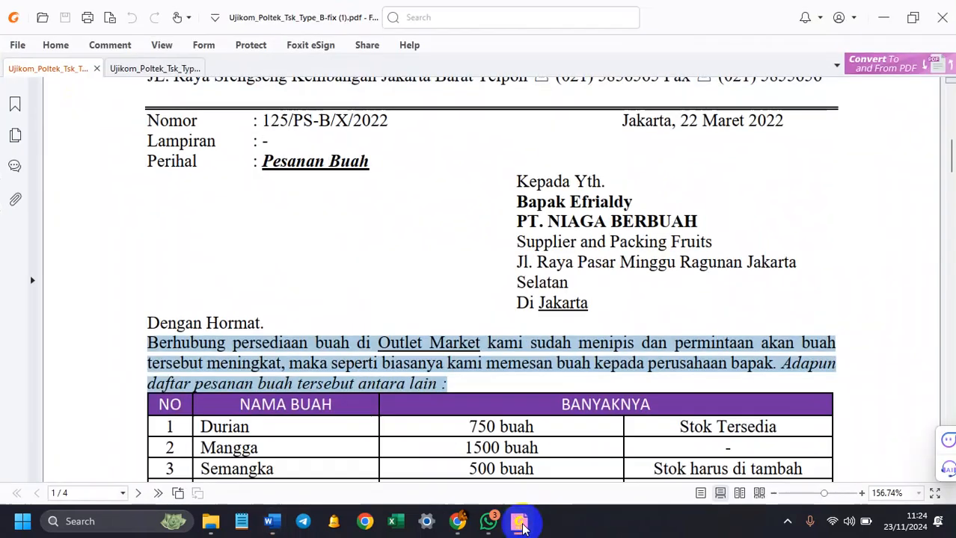
# Step: Insert a 5-column, 6-row table below the body paragraph
pyautogui.scroll(-2, 516, 408)
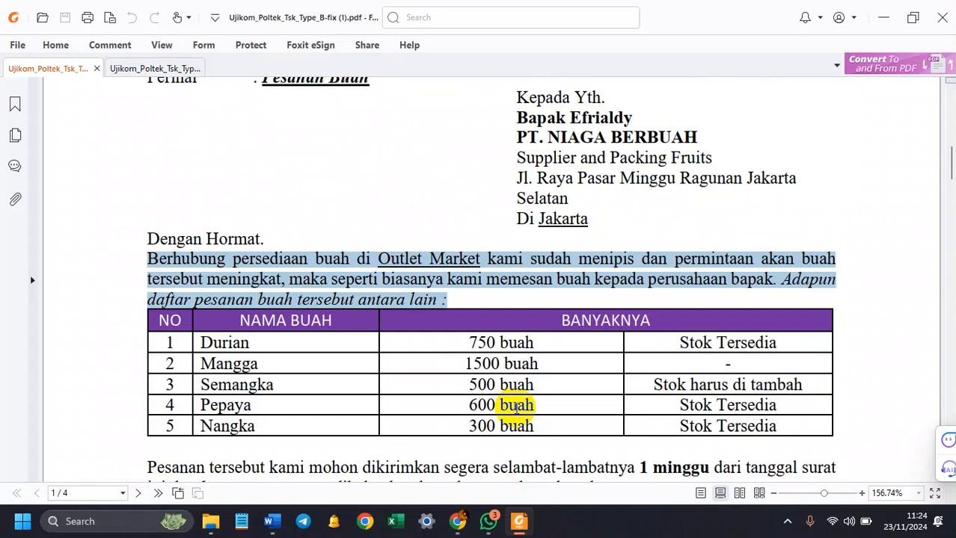
pyautogui.scroll(-1, 516, 408)
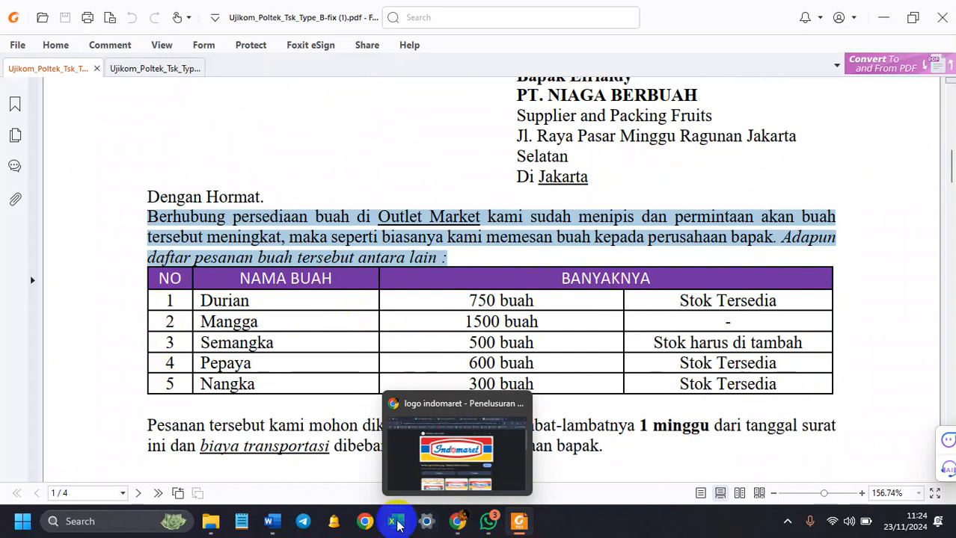
pyautogui.click(271, 522)
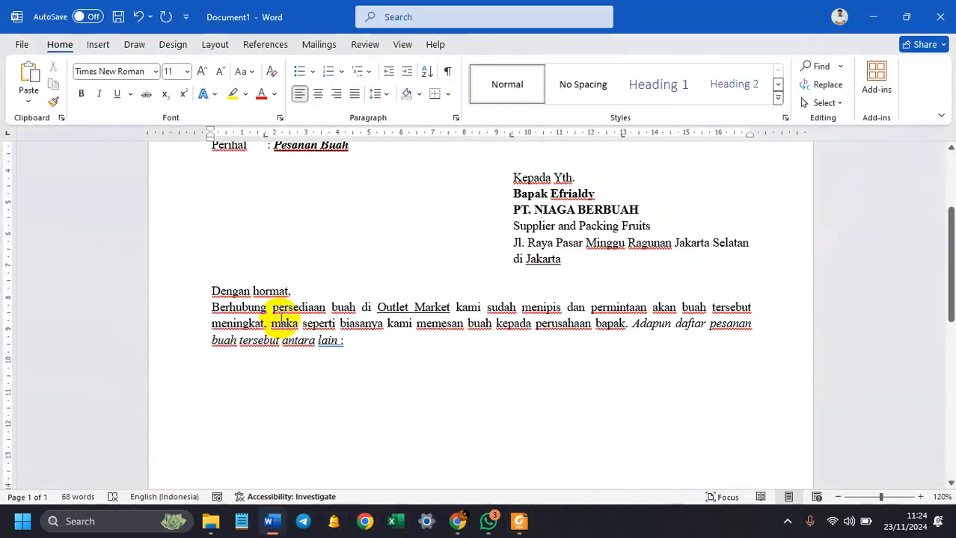
pyautogui.click(220, 367)
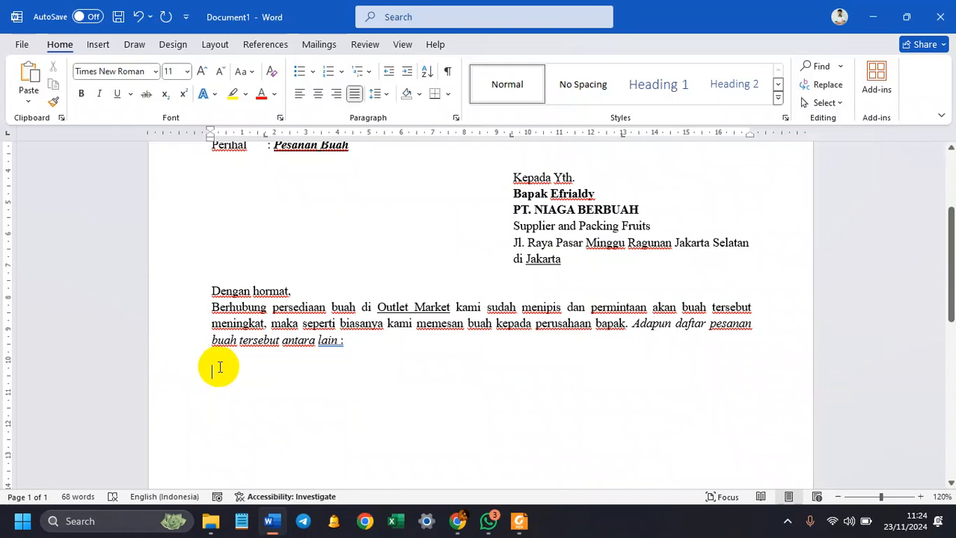
pyautogui.click(98, 45)
pyautogui.click(113, 79)
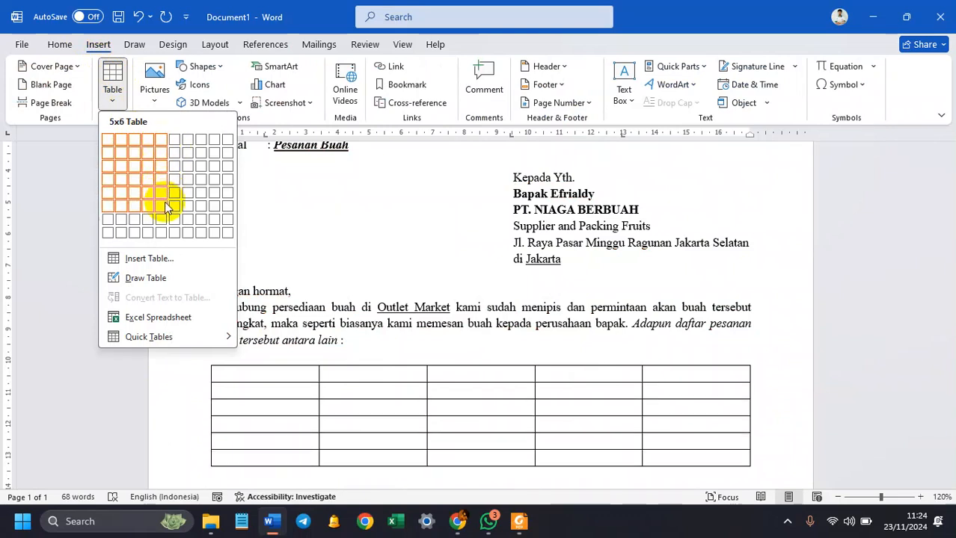
pyautogui.click(164, 202)
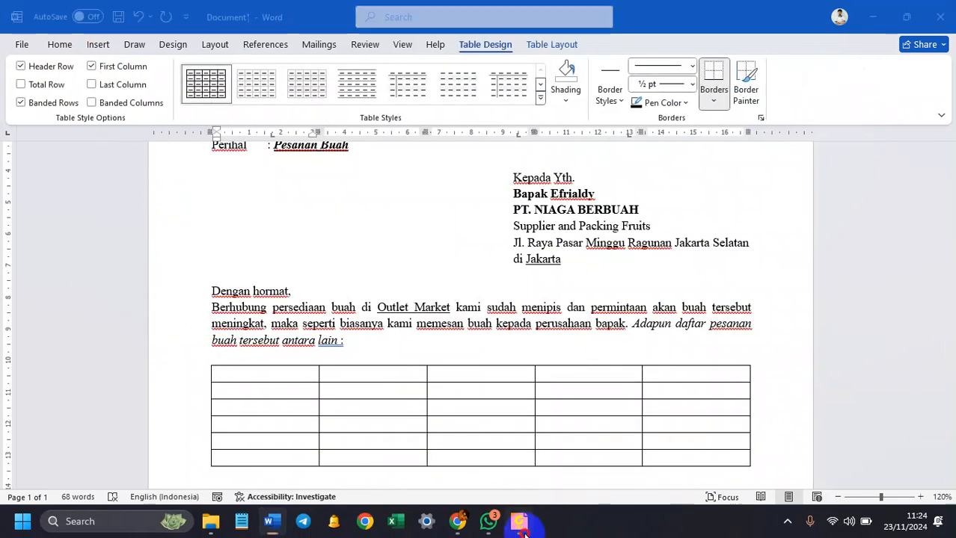
# Step: Narrow the table's first column for numbering and start typing 'N' in the first header cell
pyautogui.click(519, 522)
pyautogui.click(520, 522)
pyautogui.moveTo(311, 372); pyautogui.dragTo(254, 374)
pyautogui.click(523, 523)
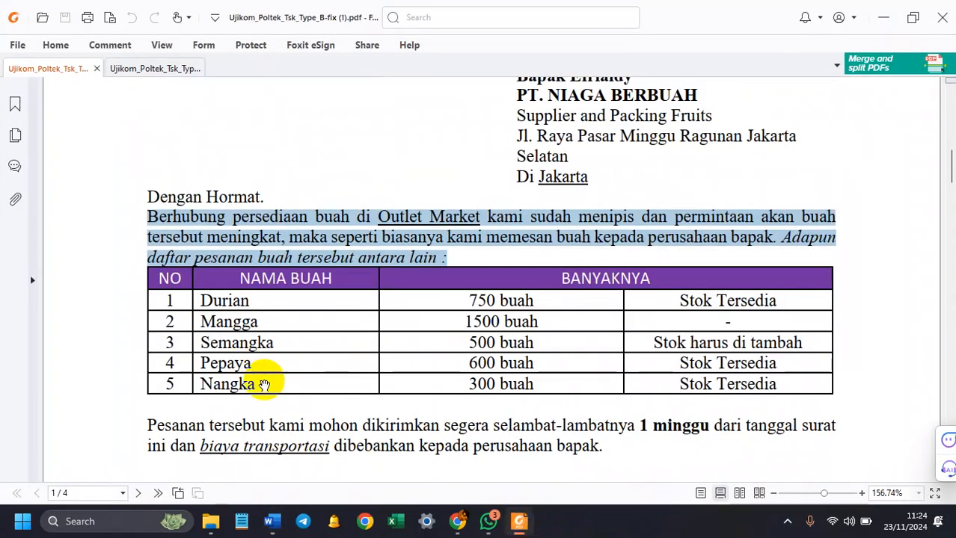
pyautogui.click(512, 525)
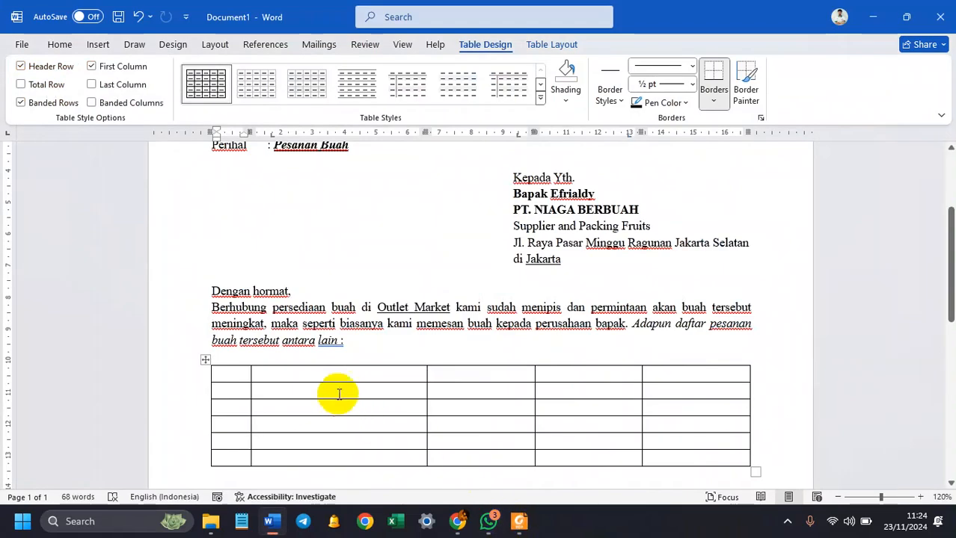
pyautogui.write('No')
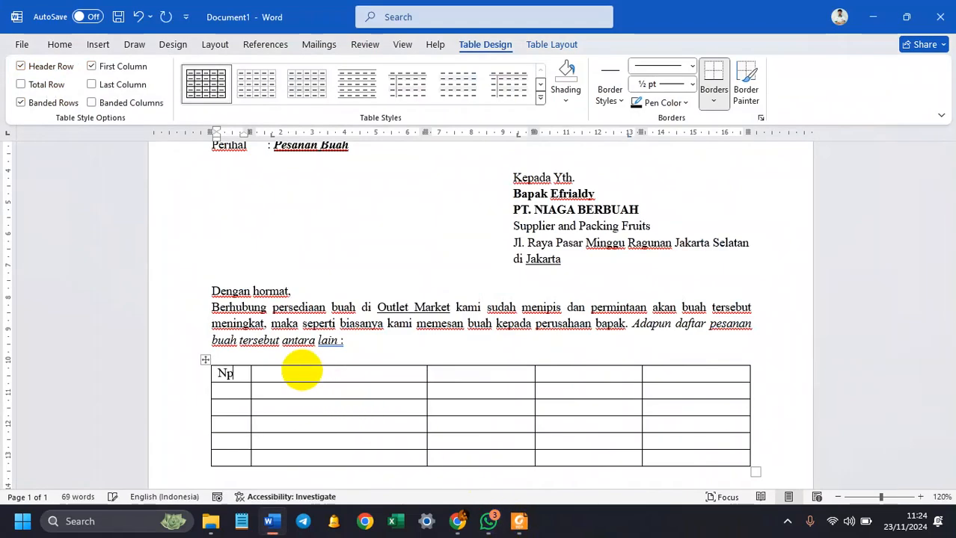
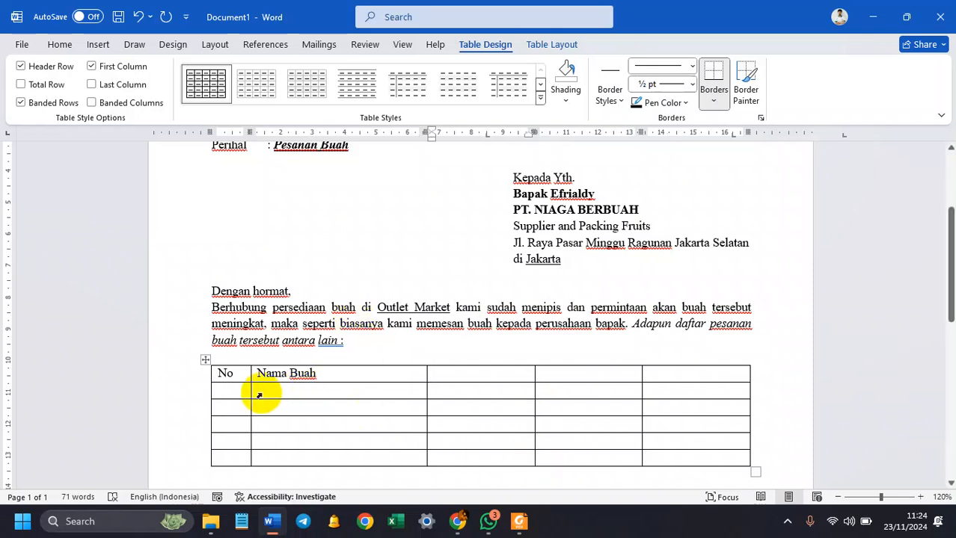
# Step: Delete the table's fifth column and drag the four remaining columns out to the right margin
pyautogui.click(518, 522)
pyautogui.click(517, 521)
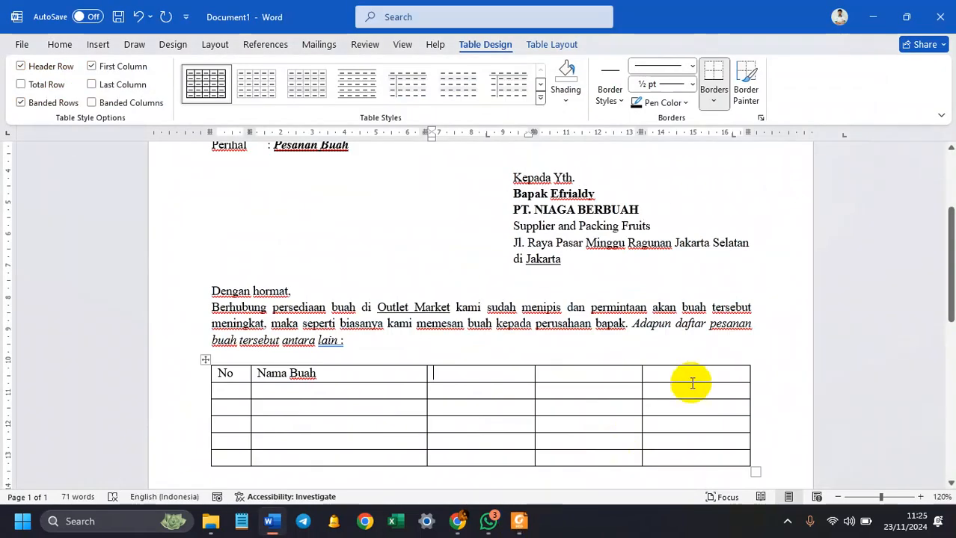
pyautogui.moveTo(694, 371); pyautogui.dragTo(695, 462)
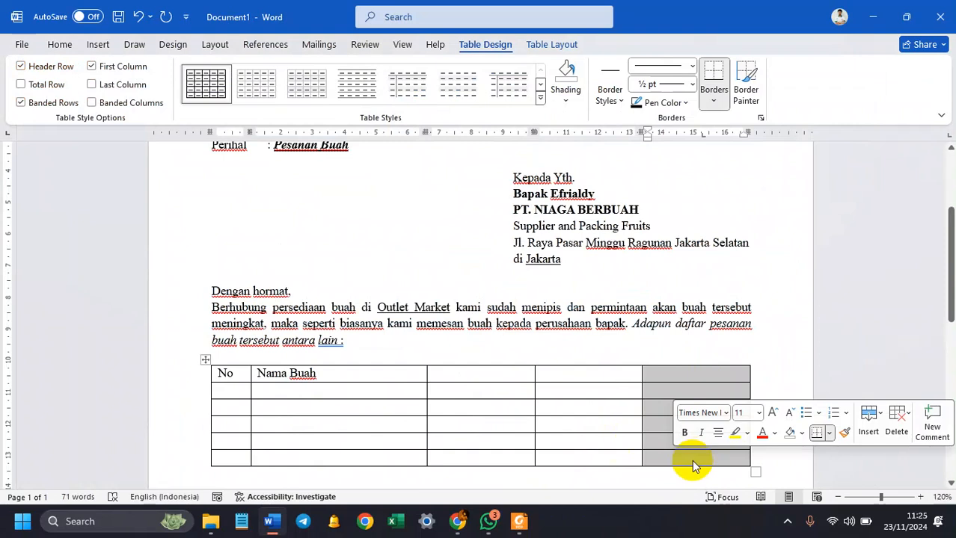
pyautogui.rightClick(694, 463)
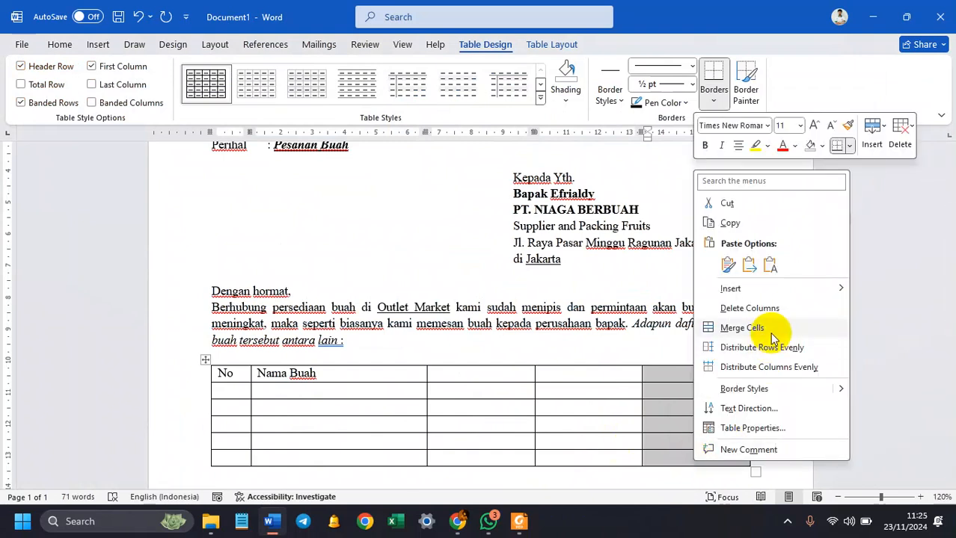
pyautogui.click(763, 309)
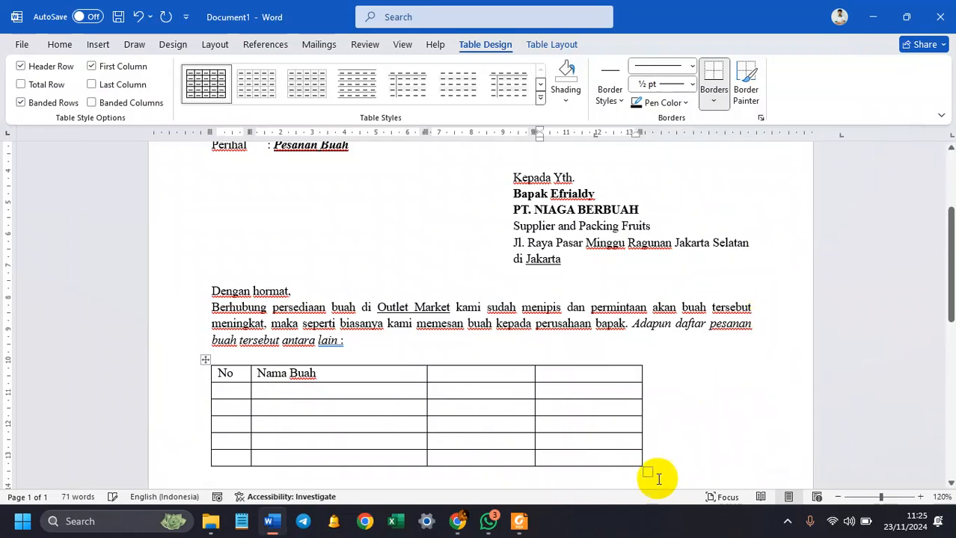
pyautogui.moveTo(648, 472); pyautogui.dragTo(740, 468)
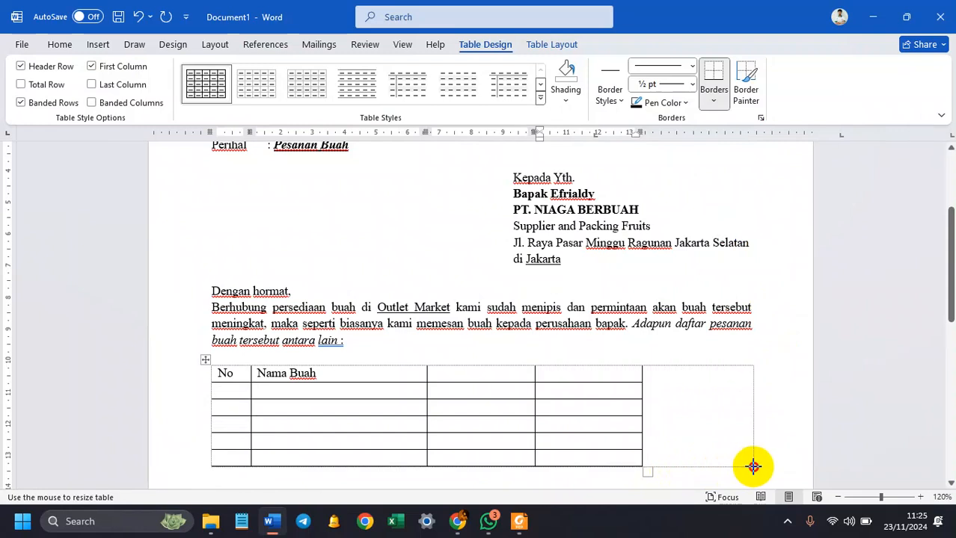
pyautogui.moveTo(753, 468); pyautogui.dragTo(754, 464)
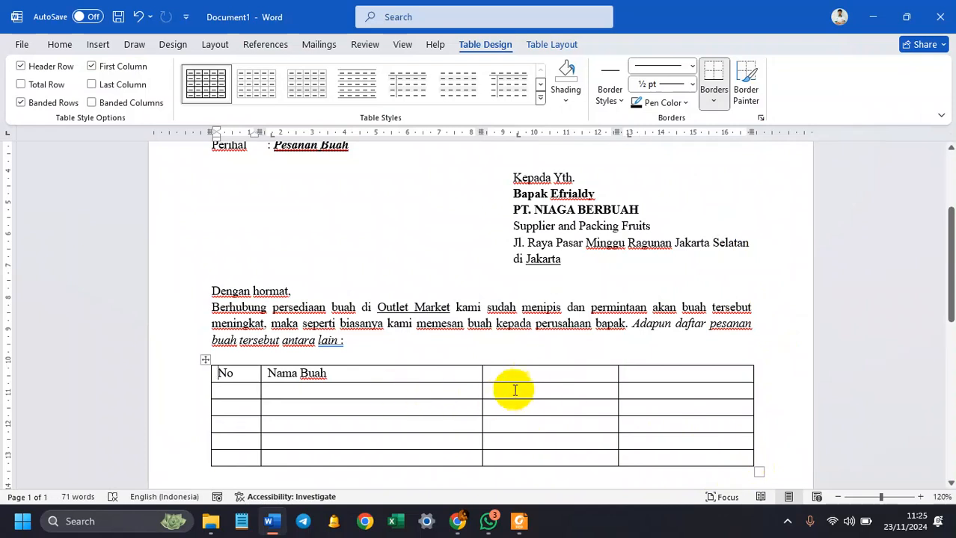
# Step: Type 'Banyaknya' as the third column's header, checking it against the reference PDF
pyautogui.click(518, 523)
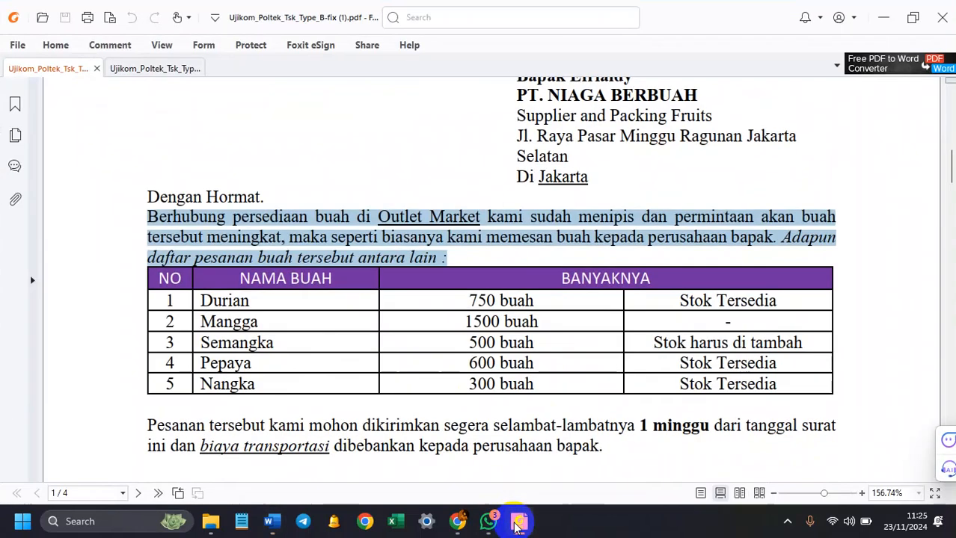
pyautogui.click(516, 526)
pyautogui.click(529, 374)
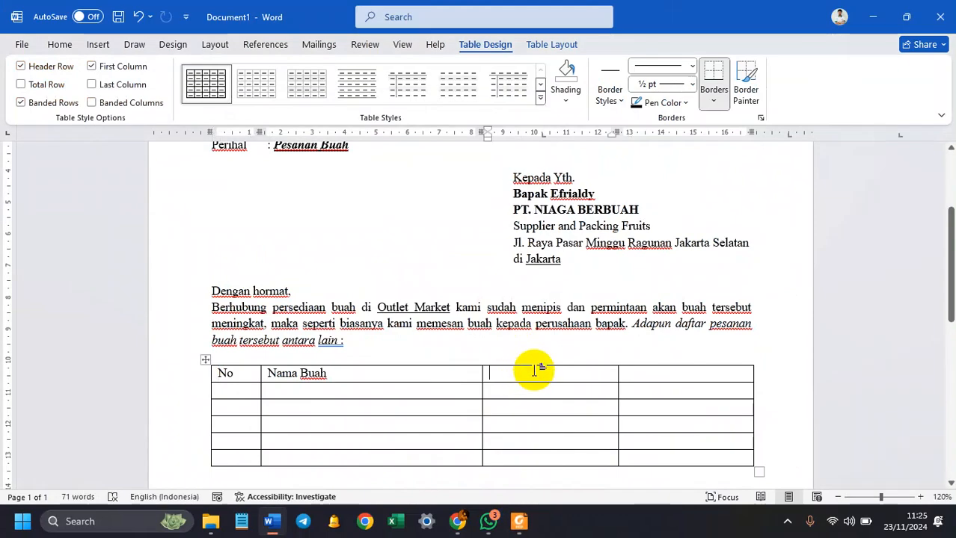
pyautogui.write('Banyaknya')
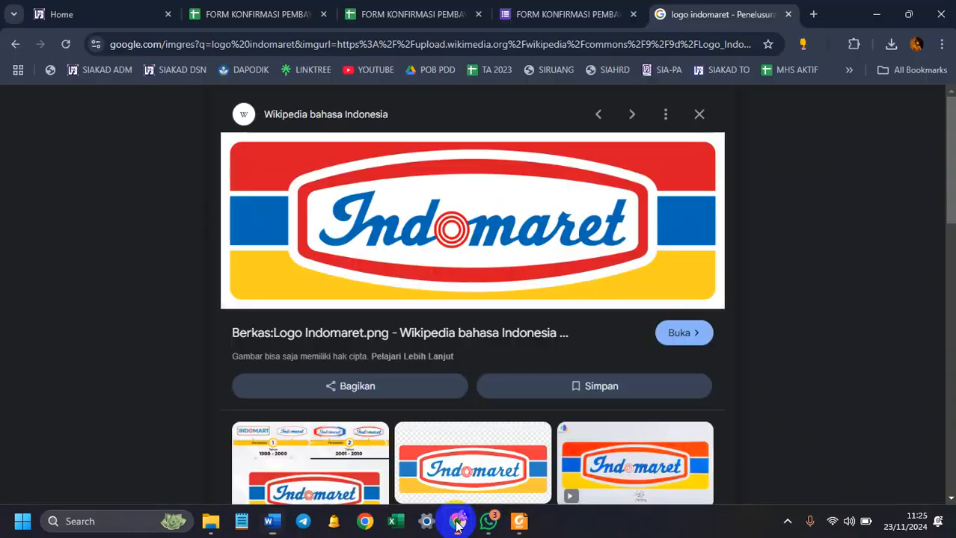
pyautogui.click(455, 523)
pyautogui.click(454, 523)
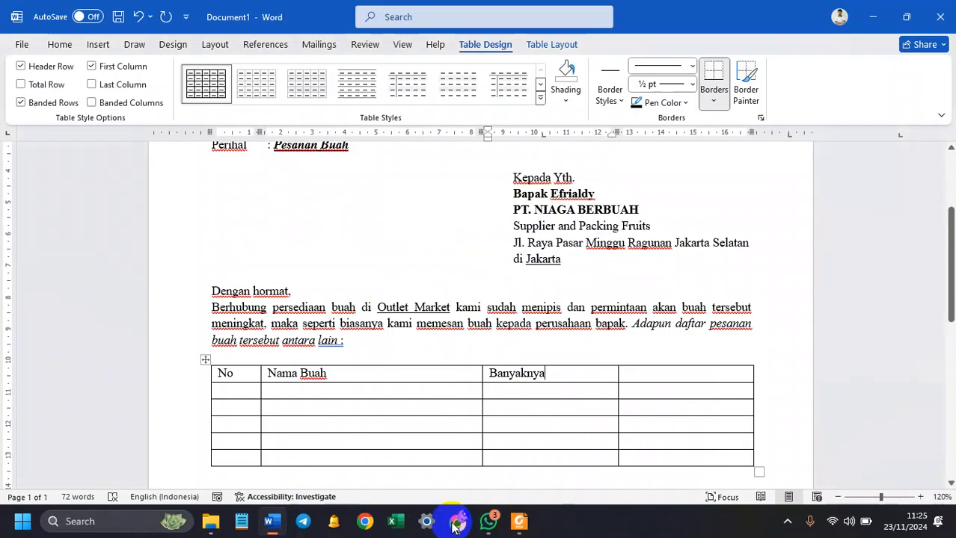
pyautogui.click(521, 524)
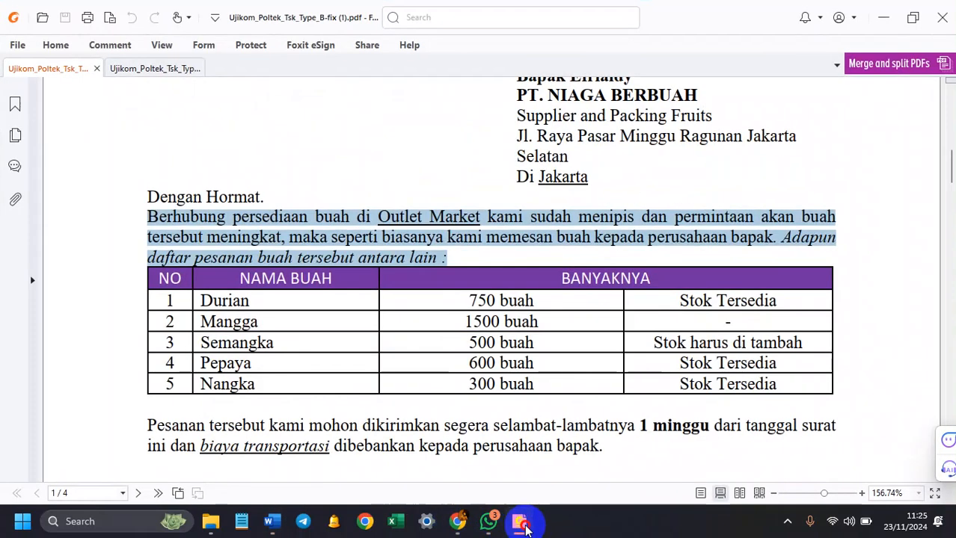
pyautogui.click(522, 525)
# Step: Merge the Banyaknya header cell with the fourth header cell
pyautogui.moveTo(706, 373); pyautogui.dragTo(549, 368)
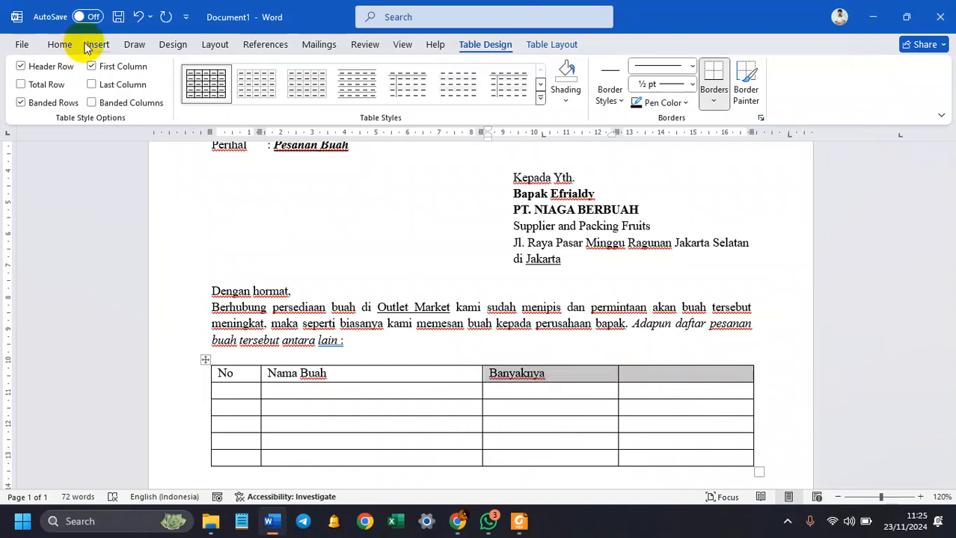
pyautogui.rightClick(596, 382)
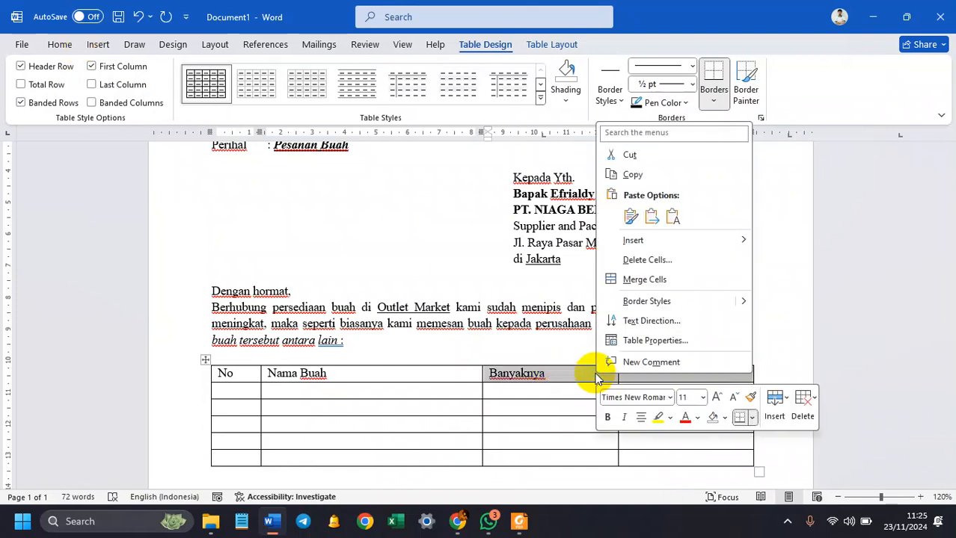
pyautogui.click(657, 282)
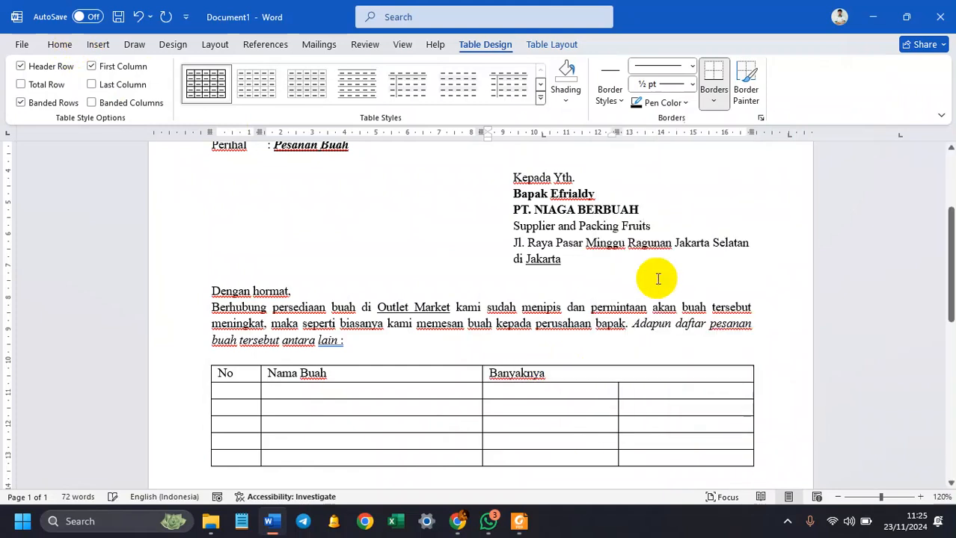
# Step: Centre the header labels No, Nama Buah and Banyaknya with Align Center
pyautogui.moveTo(649, 381); pyautogui.dragTo(706, 463)
pyautogui.click(225, 374)
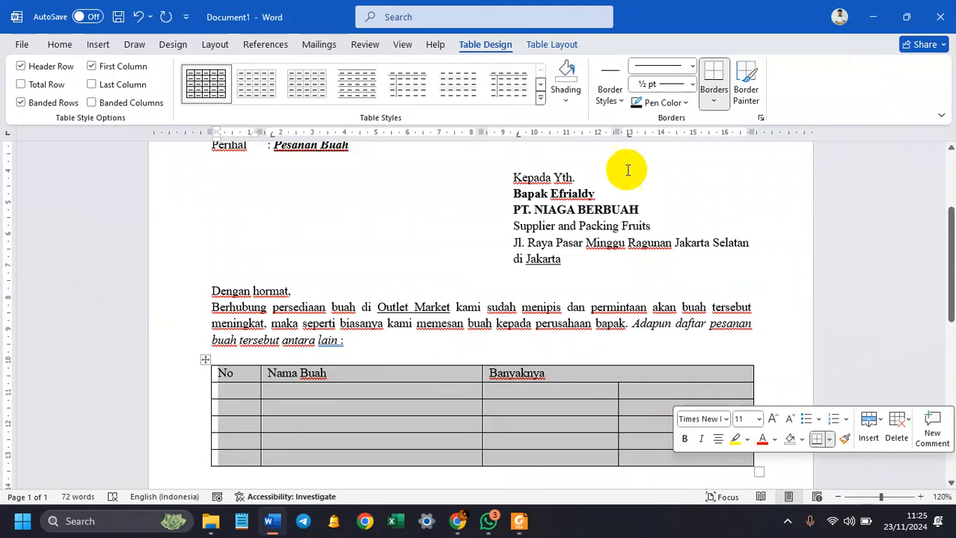
pyautogui.click(557, 45)
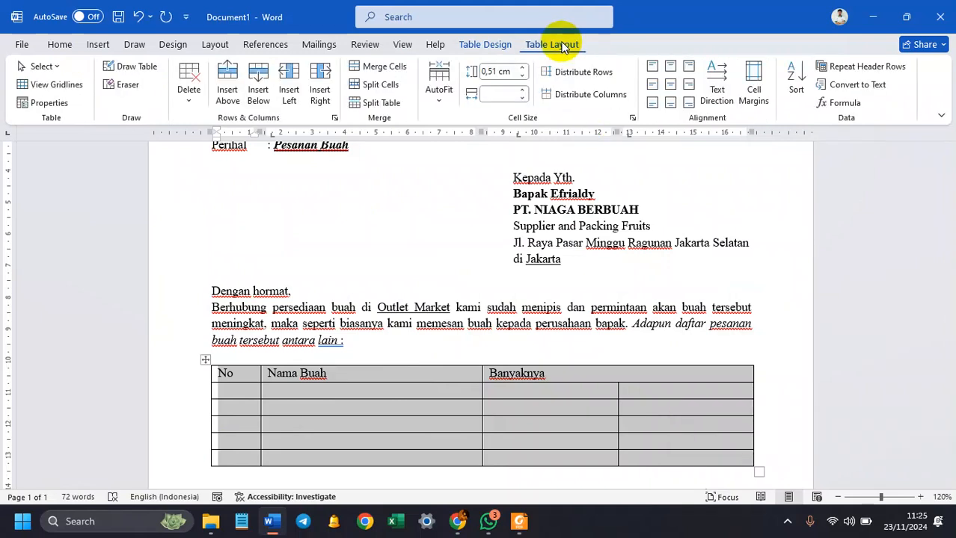
pyautogui.click(671, 86)
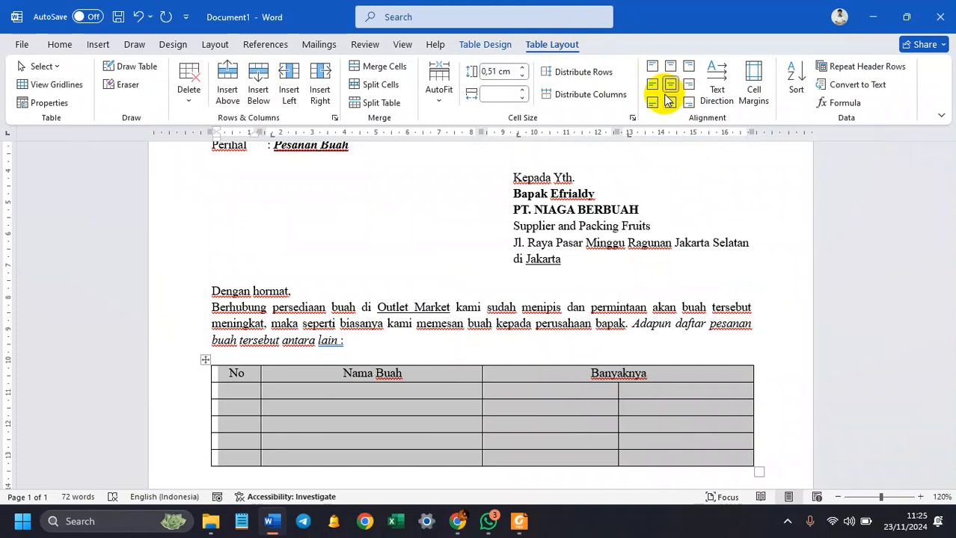
pyautogui.click(663, 392)
pyautogui.moveTo(702, 370); pyautogui.dragTo(222, 368)
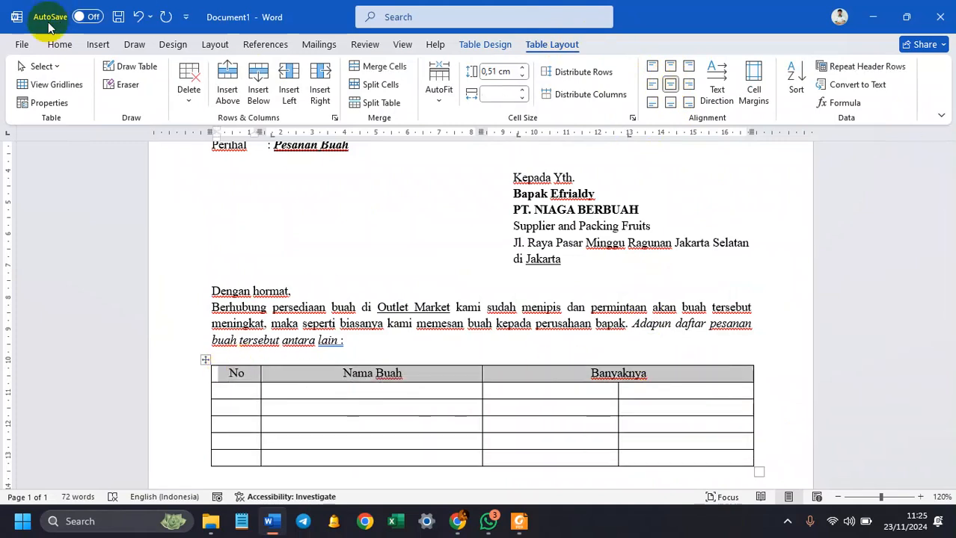
pyautogui.click(56, 44)
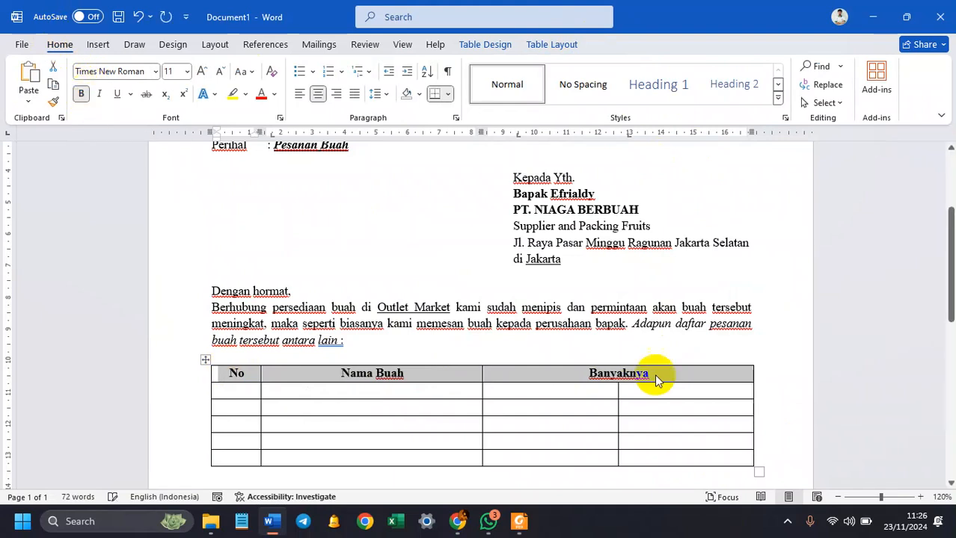
# Step: Change the header labels to UPPERCASE: NO, NAMA BUAH, BANYAKNYA
pyautogui.click(519, 523)
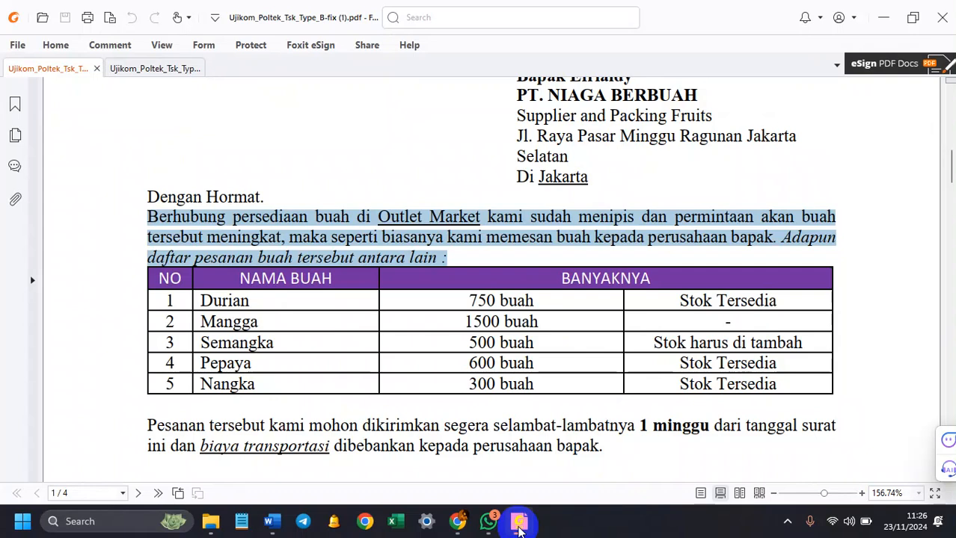
pyautogui.click(519, 526)
pyautogui.click(660, 372)
pyautogui.moveTo(677, 372)
pyautogui.mouseDown()
pyautogui.moveTo(378, 364)
pyautogui.moveTo(224, 376)
pyautogui.mouseUp()
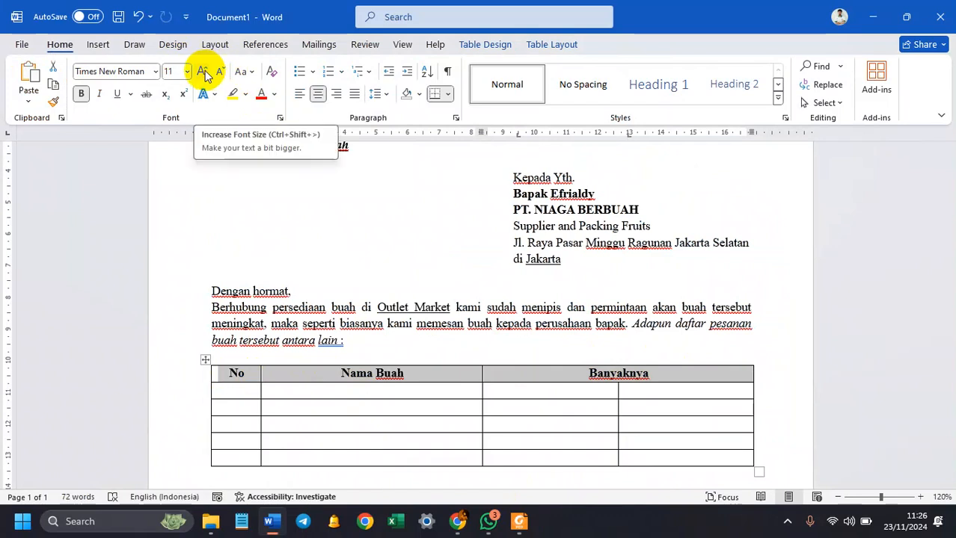
pyautogui.click(241, 75)
pyautogui.click(241, 75)
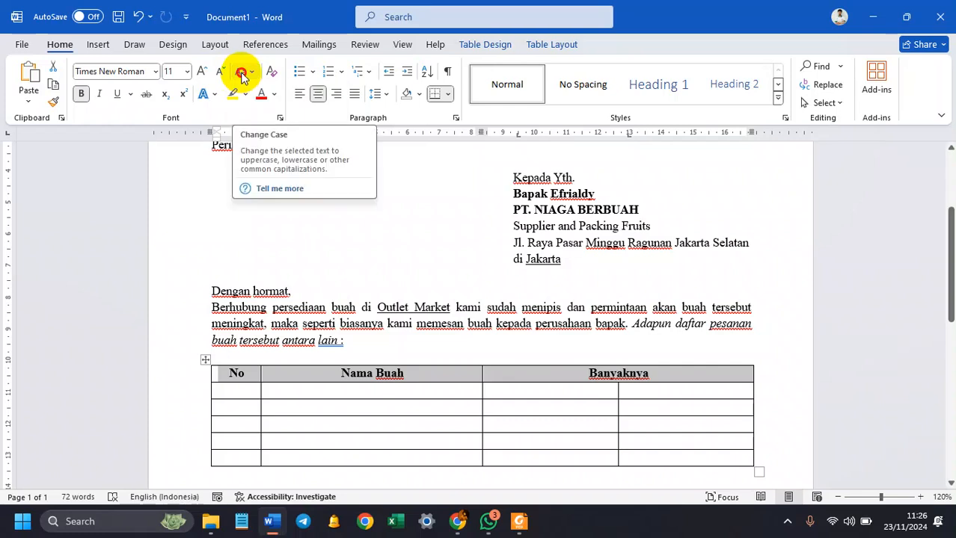
pyautogui.click(241, 75)
pyautogui.click(258, 129)
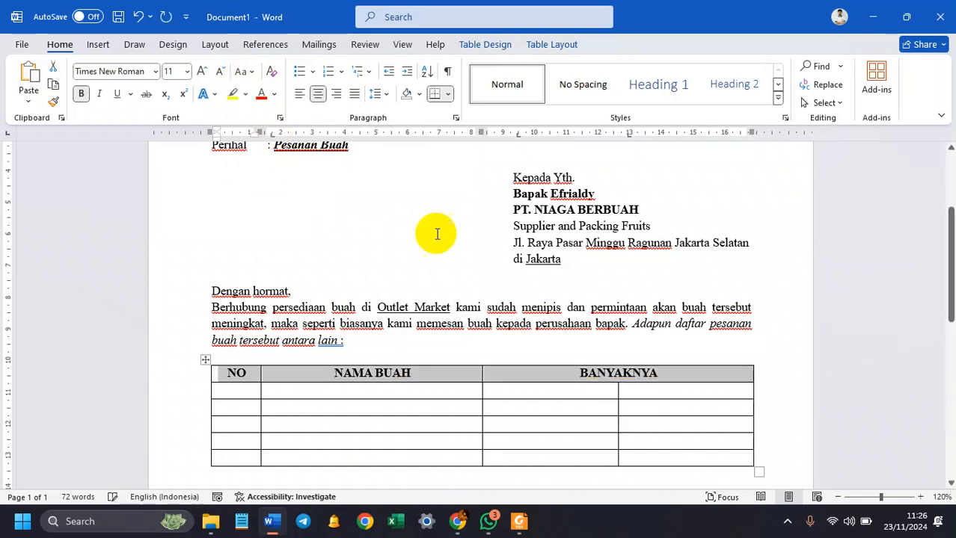
# Step: Set the whole table's line spacing to 1.0
pyautogui.click(642, 409)
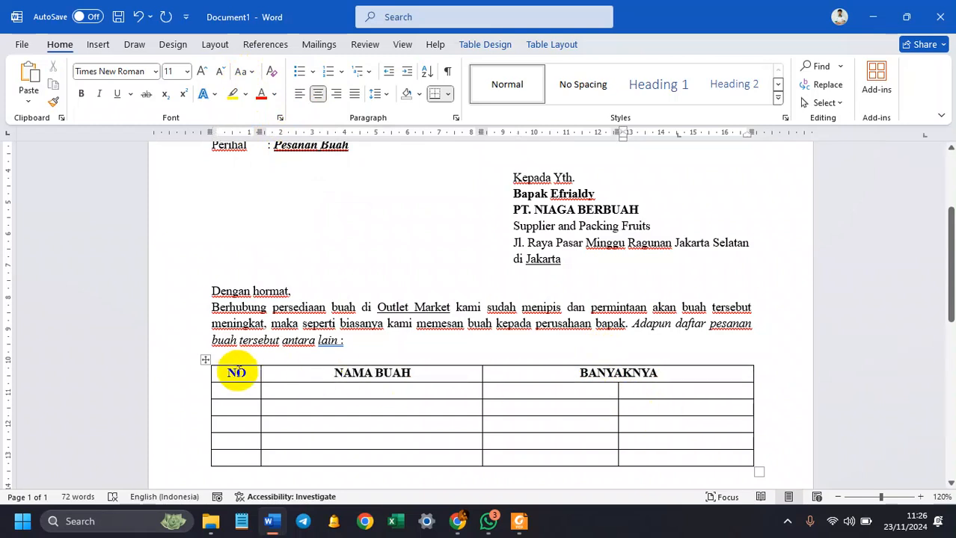
pyautogui.moveTo(232, 372); pyautogui.dragTo(713, 455)
pyautogui.click(376, 93)
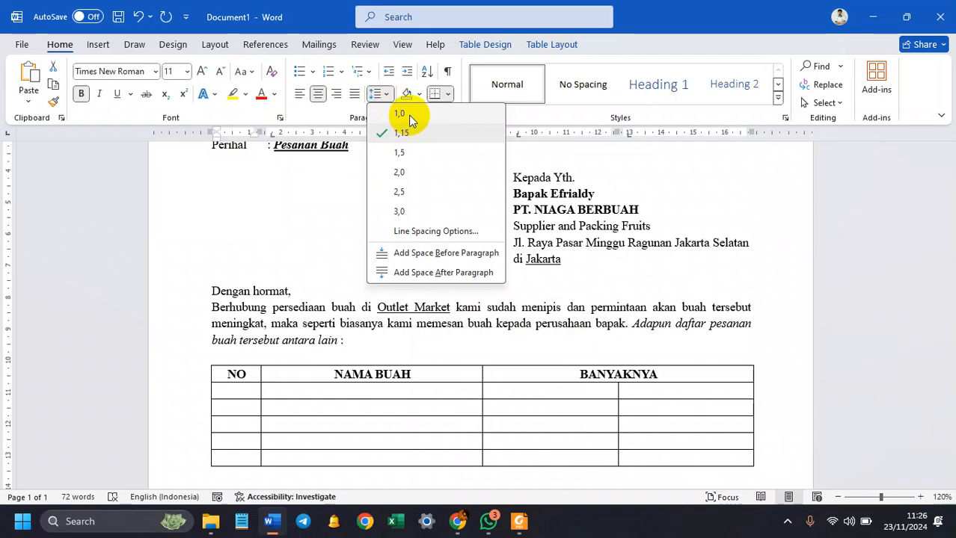
pyautogui.click(404, 116)
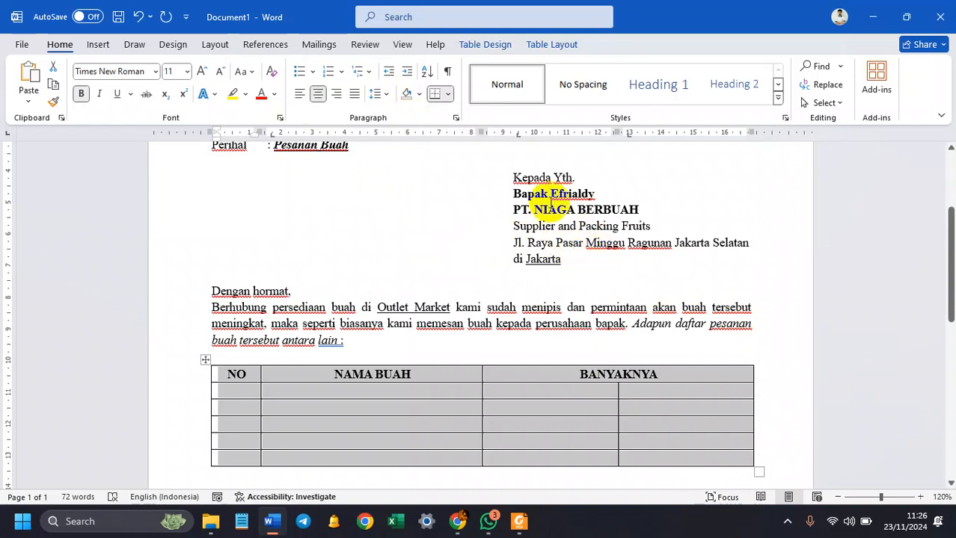
pyautogui.scroll(1, 354, 213)
pyautogui.scroll(-3, 359, 224)
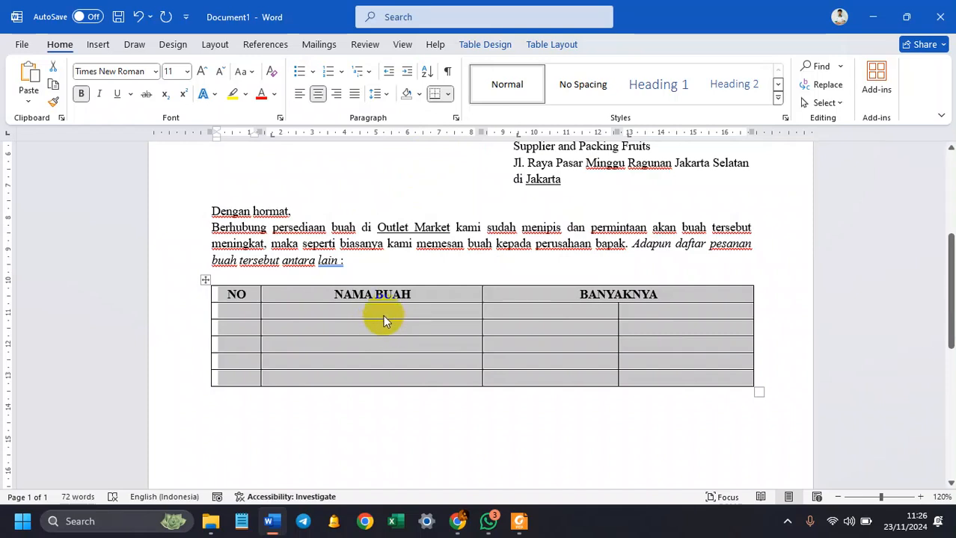
pyautogui.doubleClick(394, 299)
pyautogui.click(396, 307)
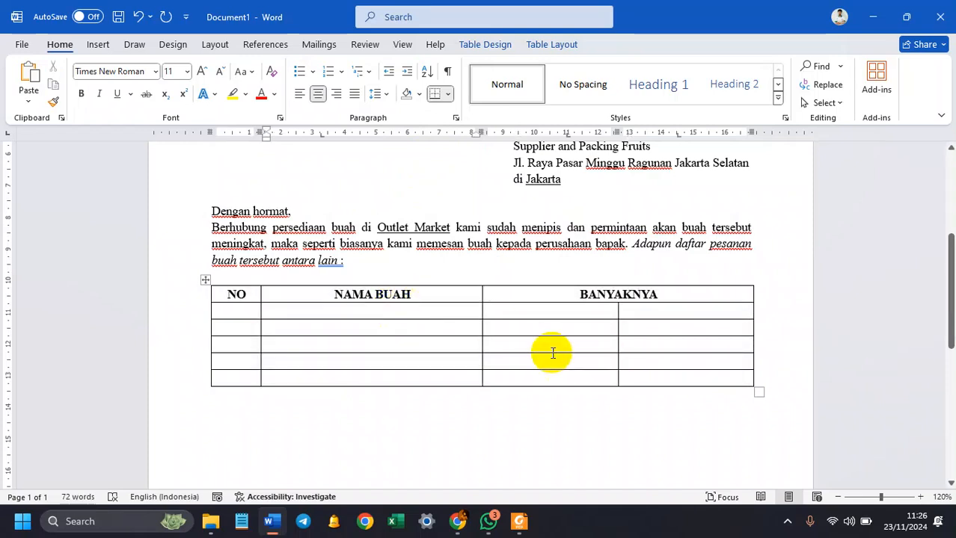
# Step: Narrow the NO column and number rows three to five as 3, 4 and 5
pyautogui.moveTo(258, 299); pyautogui.dragTo(251, 299)
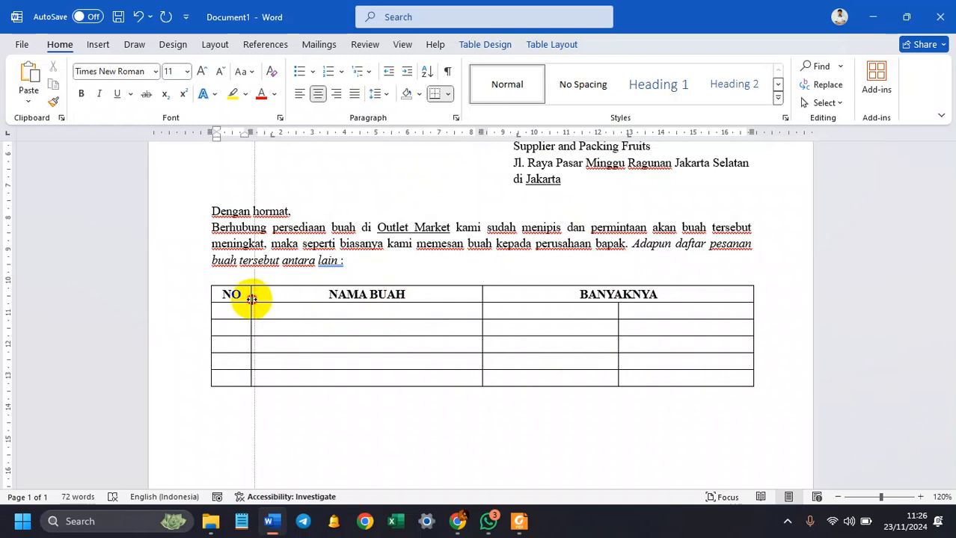
pyautogui.click(231, 344)
pyautogui.write('3')
pyautogui.click(231, 362)
pyautogui.write('4')
pyautogui.click(234, 377)
pyautogui.write('5')
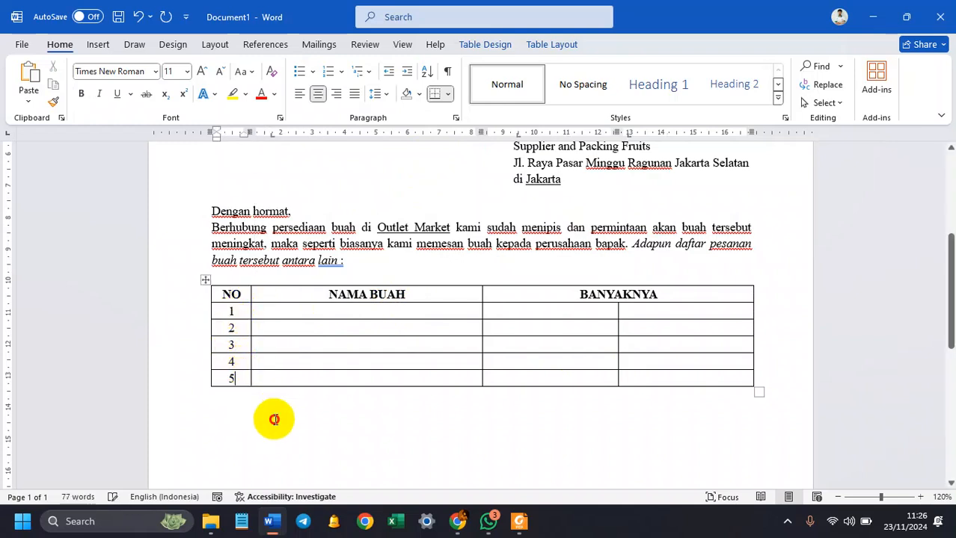
pyautogui.click(274, 419)
# Step: Make the header row taller, shade it purple and turn its text white
pyautogui.moveTo(376, 303); pyautogui.dragTo(373, 313)
pyautogui.moveTo(705, 298); pyautogui.dragTo(232, 300)
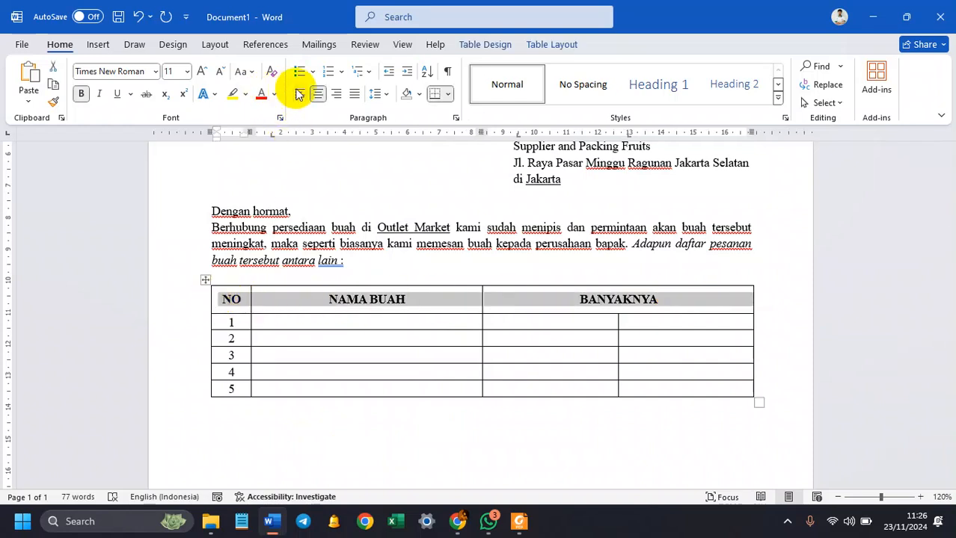
pyautogui.click(419, 95)
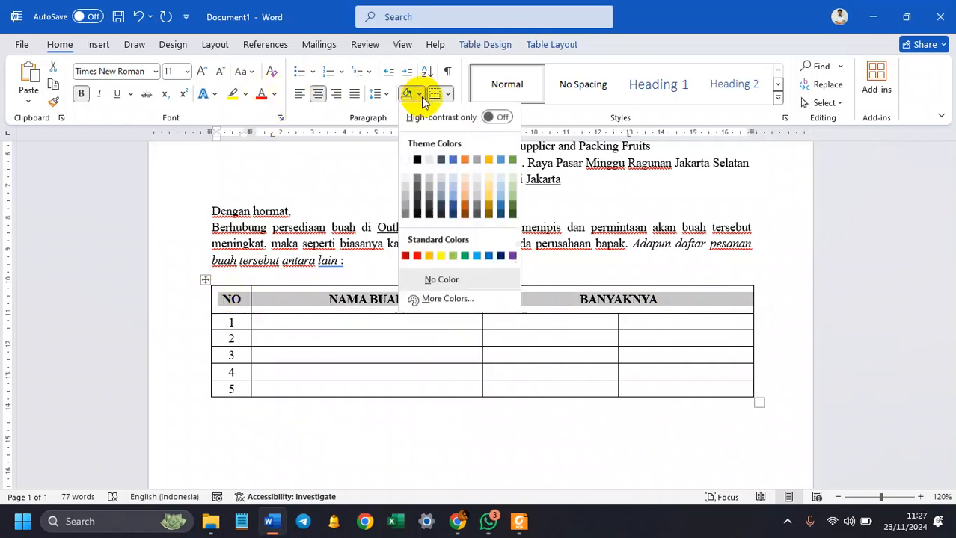
pyautogui.click(511, 257)
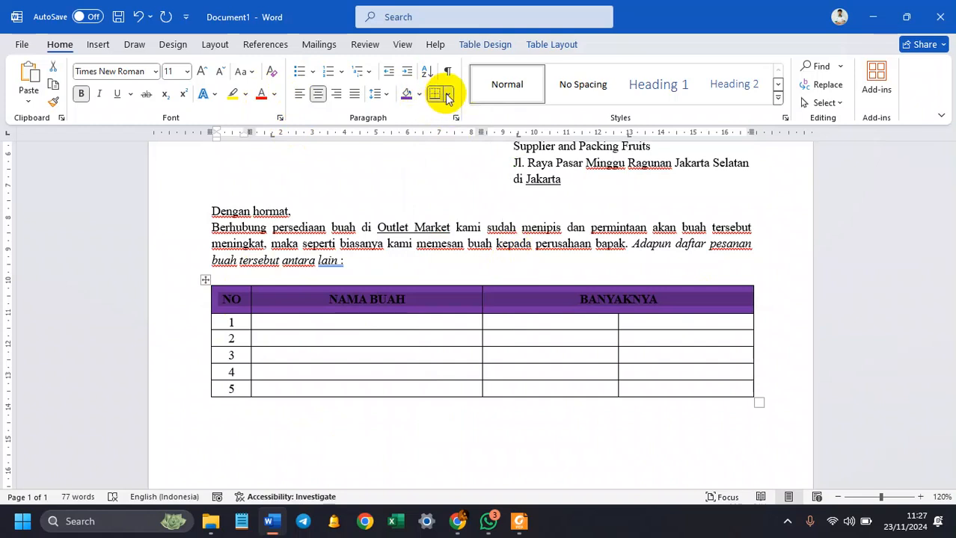
pyautogui.click(274, 99)
pyautogui.click(268, 183)
pyautogui.click(415, 321)
pyautogui.scroll(-2, 576, 367)
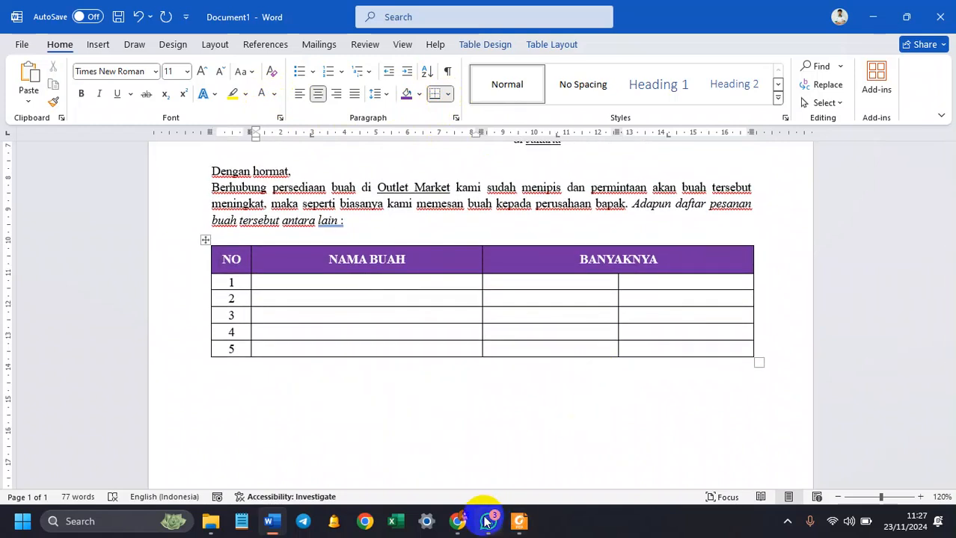
# Step: Select the Durian through Nangka rows in the reference PDF's table, then go back to Word
pyautogui.click(519, 521)
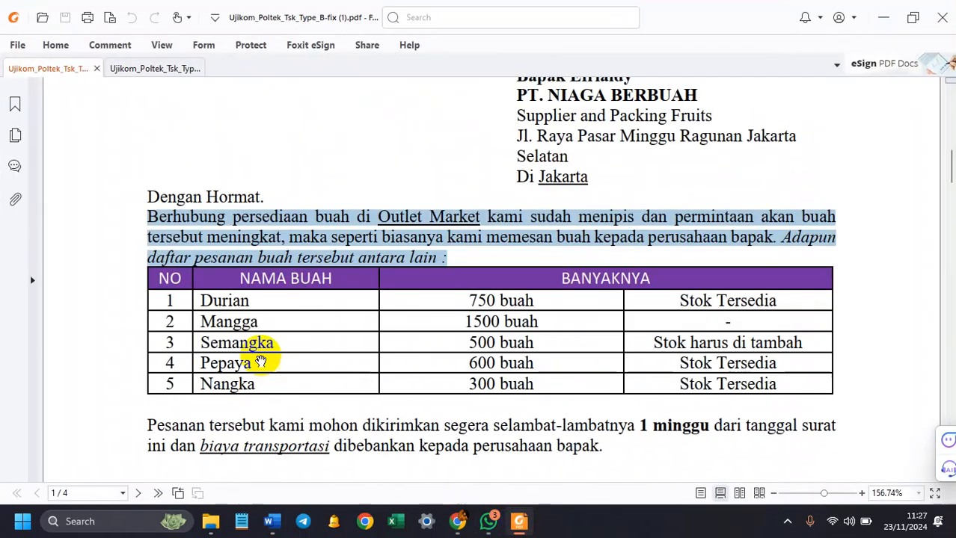
pyautogui.click(255, 301)
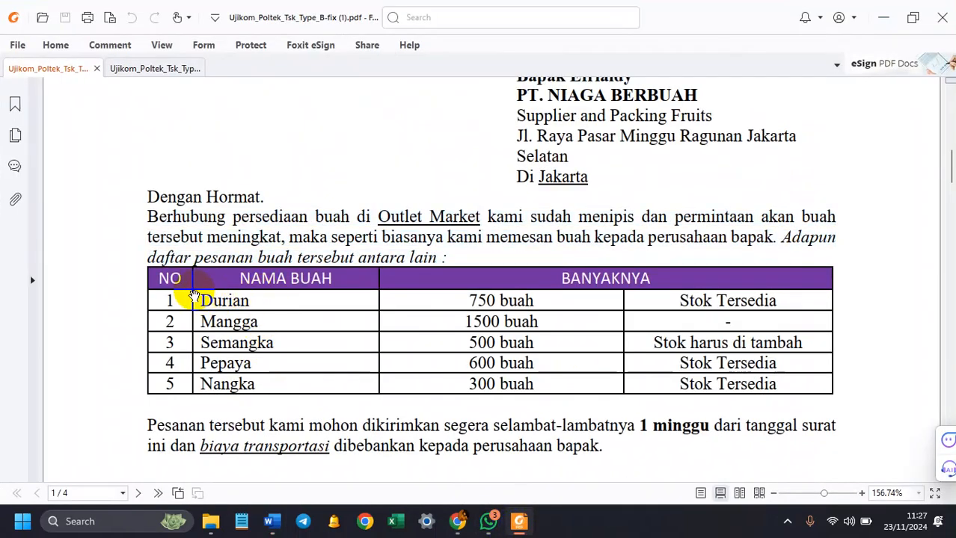
pyautogui.click(56, 44)
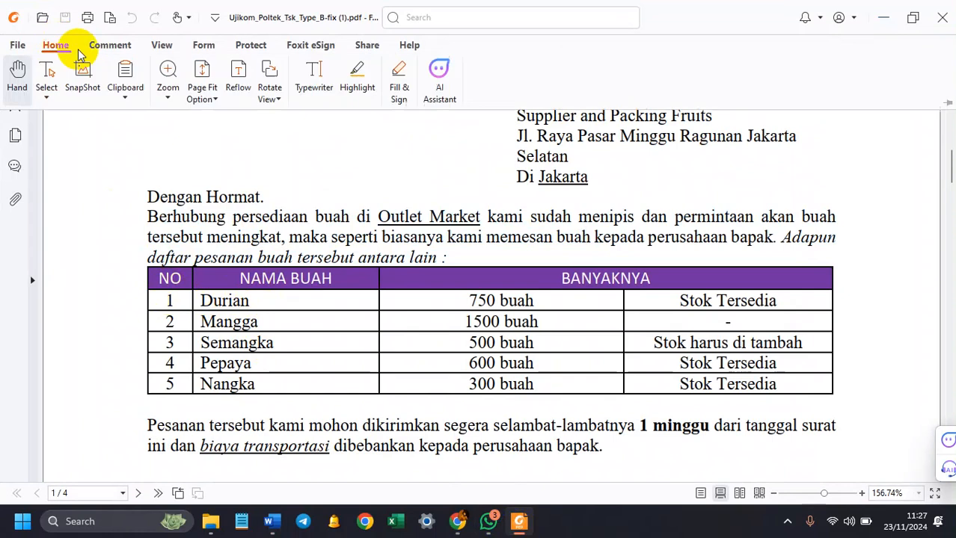
pyautogui.click(47, 80)
pyautogui.moveTo(200, 297); pyautogui.dragTo(774, 384)
pyautogui.hotkey('ctrl', 'c')
pyautogui.moveTo(461, 526)
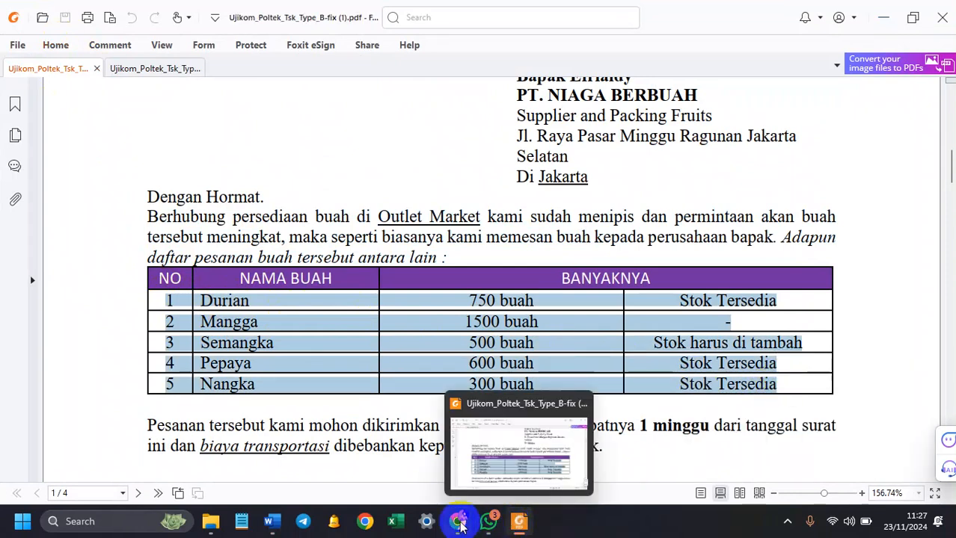
pyautogui.click(272, 521)
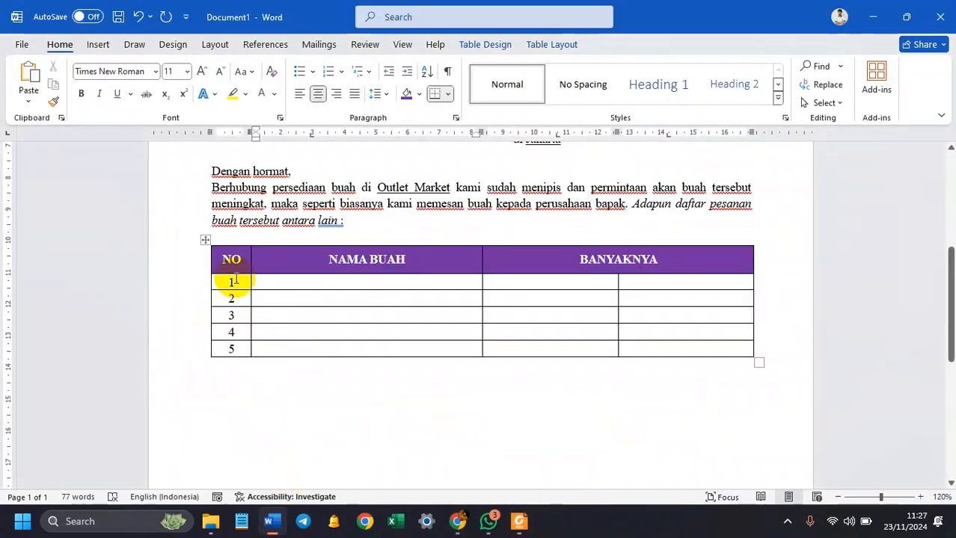
# Step: Paste the five fruit rows into the table and centre the body text
pyautogui.hotkey('ctrl', 'v')
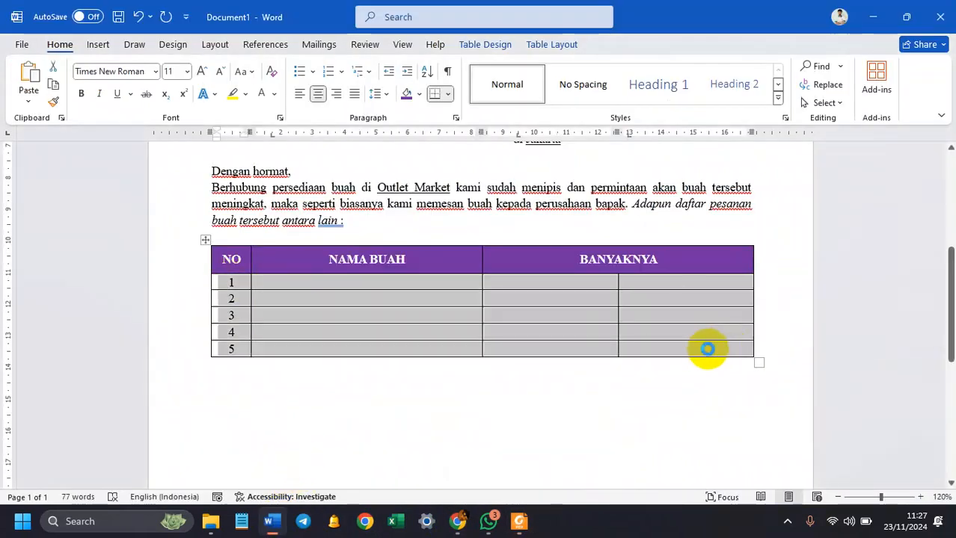
pyautogui.click(801, 368)
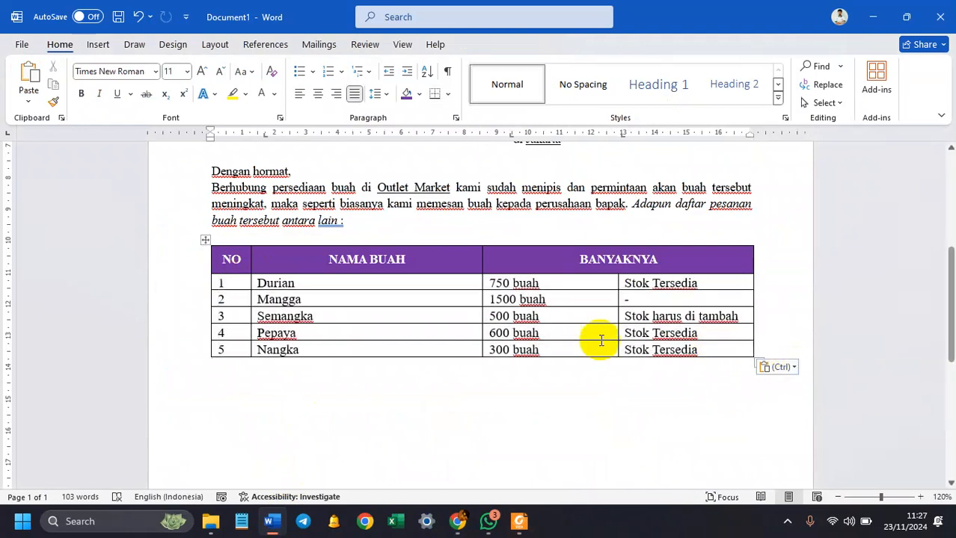
pyautogui.moveTo(222, 281); pyautogui.dragTo(740, 350)
pyautogui.click(552, 44)
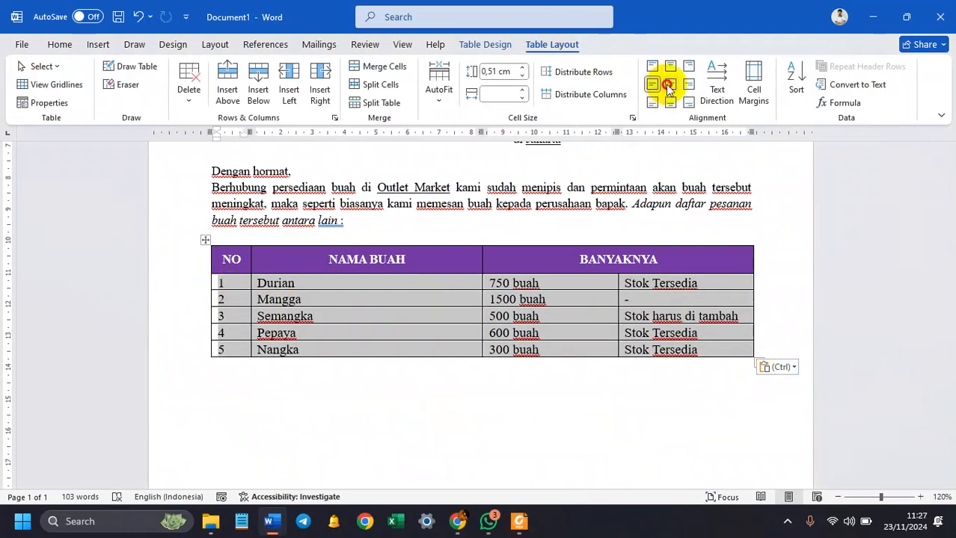
pyautogui.click(669, 84)
# Step: Left-align the fruit name cells and the stock note cells of rows 1–5
pyautogui.click(490, 316)
pyautogui.moveTo(401, 288); pyautogui.dragTo(471, 349)
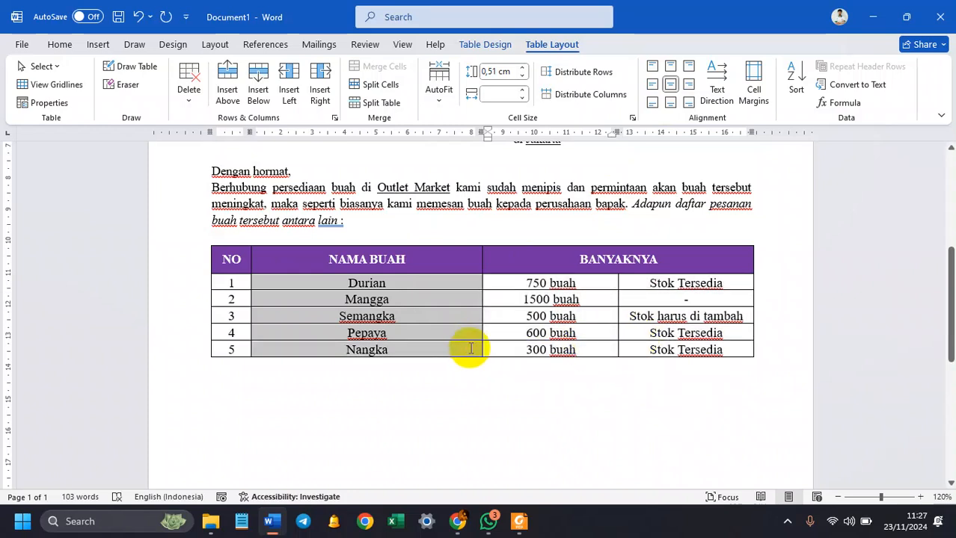
pyautogui.click(652, 83)
pyautogui.moveTo(597, 294); pyautogui.dragTo(668, 348)
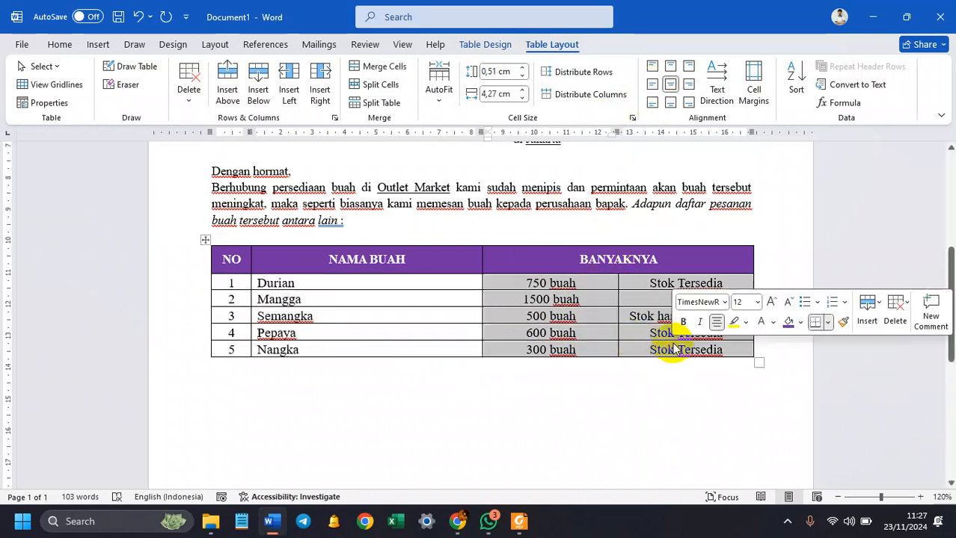
pyautogui.click(648, 282)
pyautogui.moveTo(648, 282)
pyautogui.mouseDown()
pyautogui.moveTo(642, 330)
pyautogui.moveTo(661, 341)
pyautogui.mouseUp()
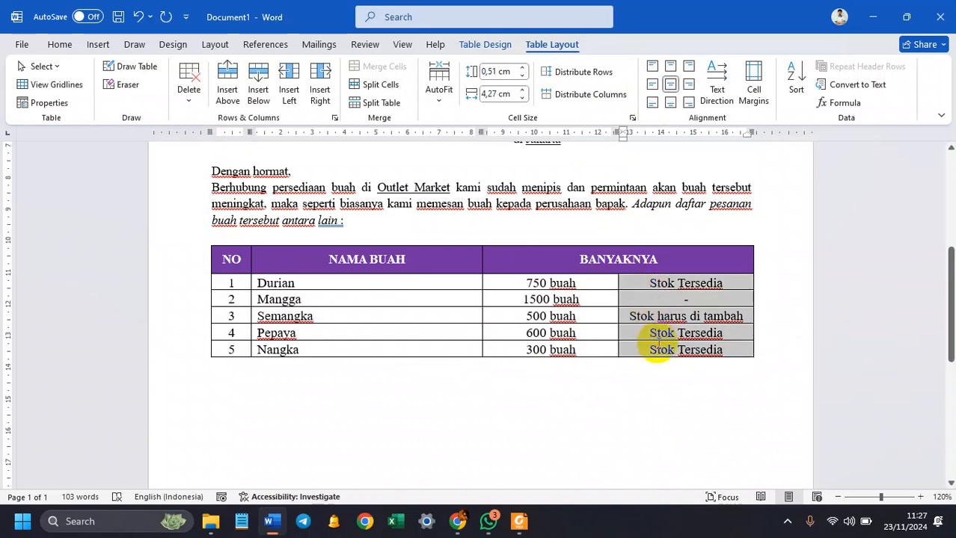
pyautogui.click(652, 83)
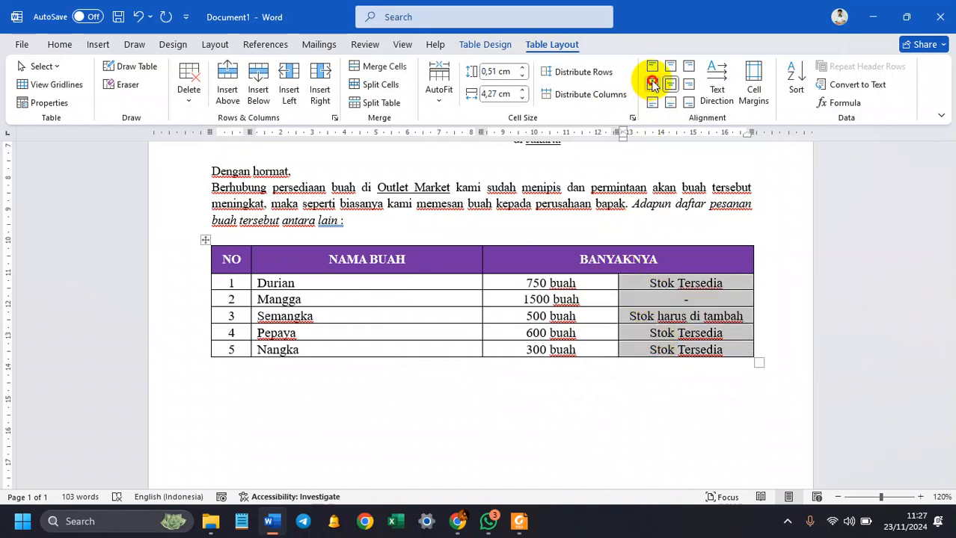
pyautogui.click(596, 284)
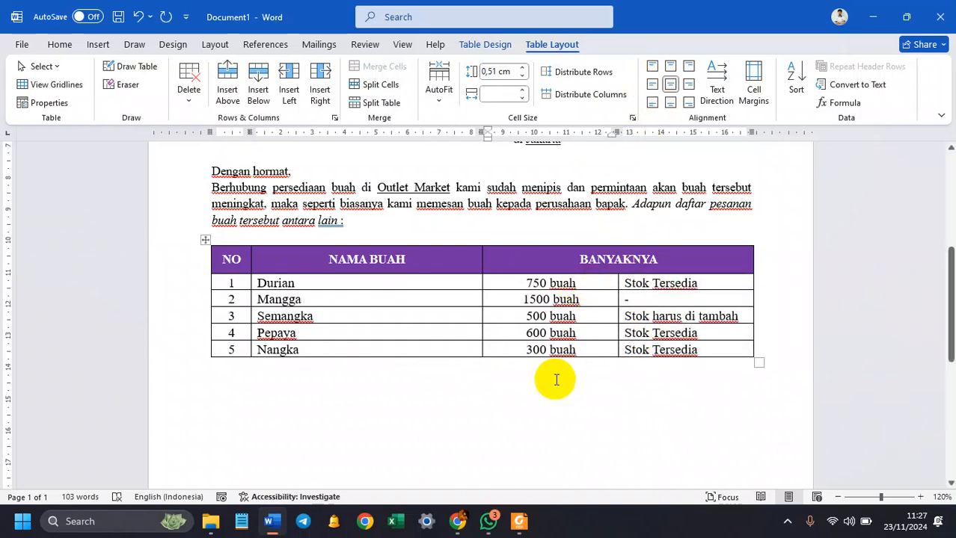
# Step: Compare with the reference PDF and place the insertion point below the table
pyautogui.click(519, 522)
pyautogui.click(519, 524)
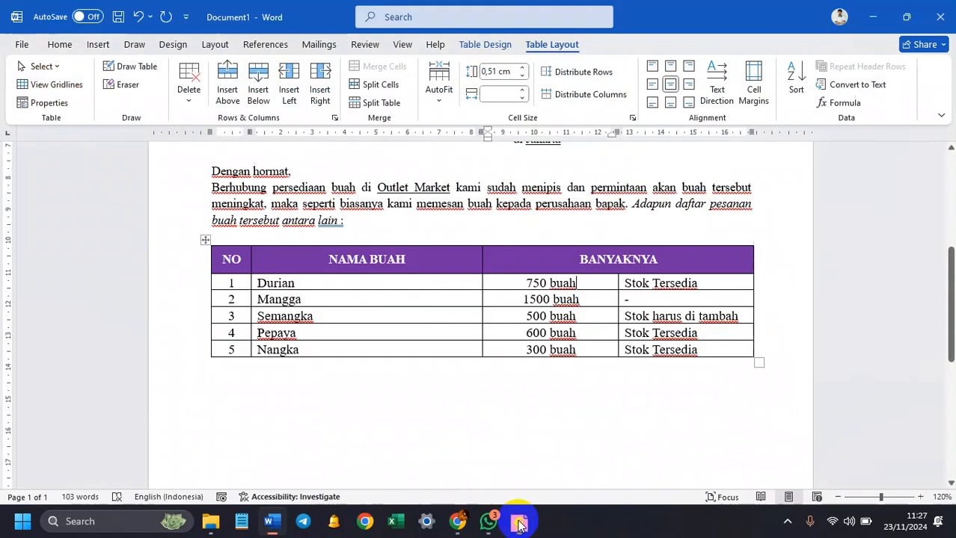
pyautogui.click(615, 400)
pyautogui.scroll(3, 590, 299)
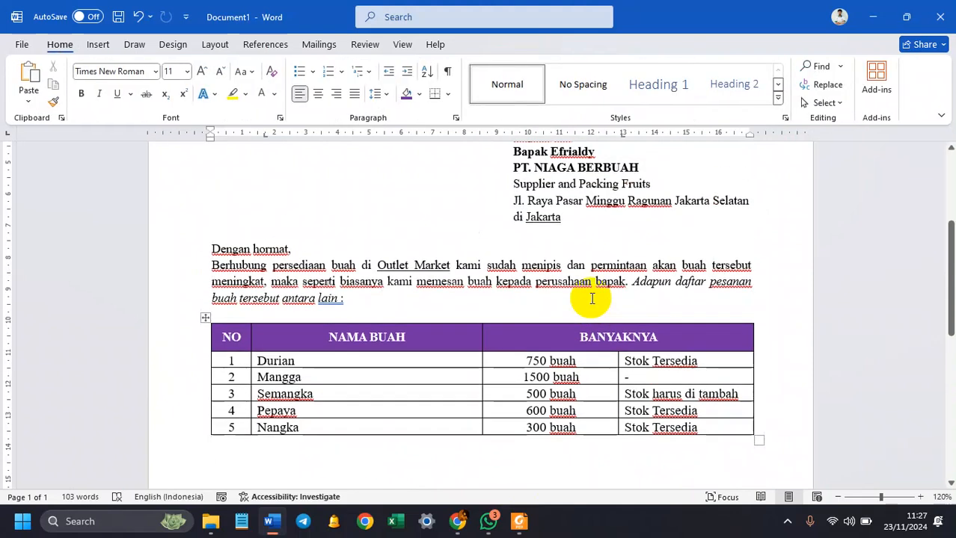
pyautogui.scroll(-4, 589, 296)
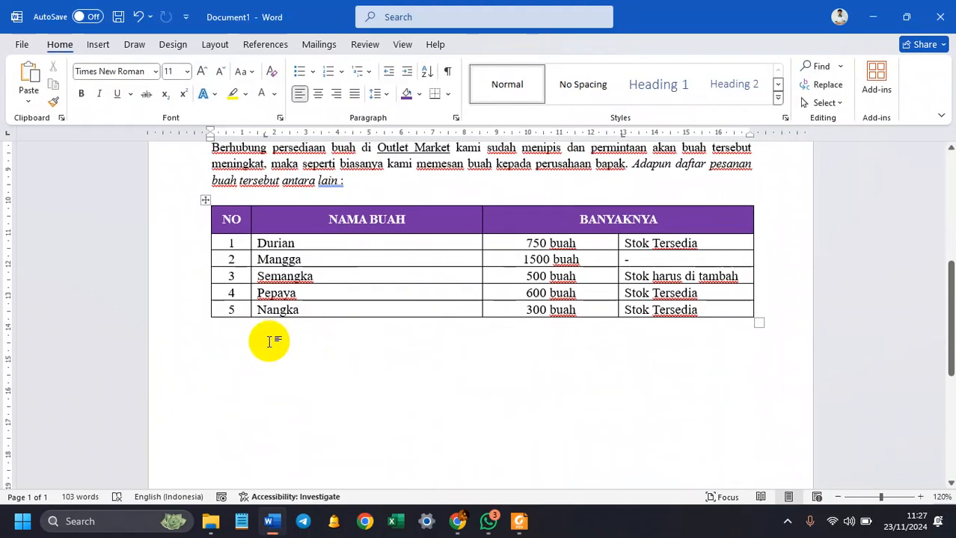
pyautogui.click(519, 522)
# Step: Copy the PDF's closing paragraph and paste it below the table as plain text
pyautogui.scroll(-2, 247, 359)
pyautogui.moveTo(148, 342); pyautogui.dragTo(608, 363)
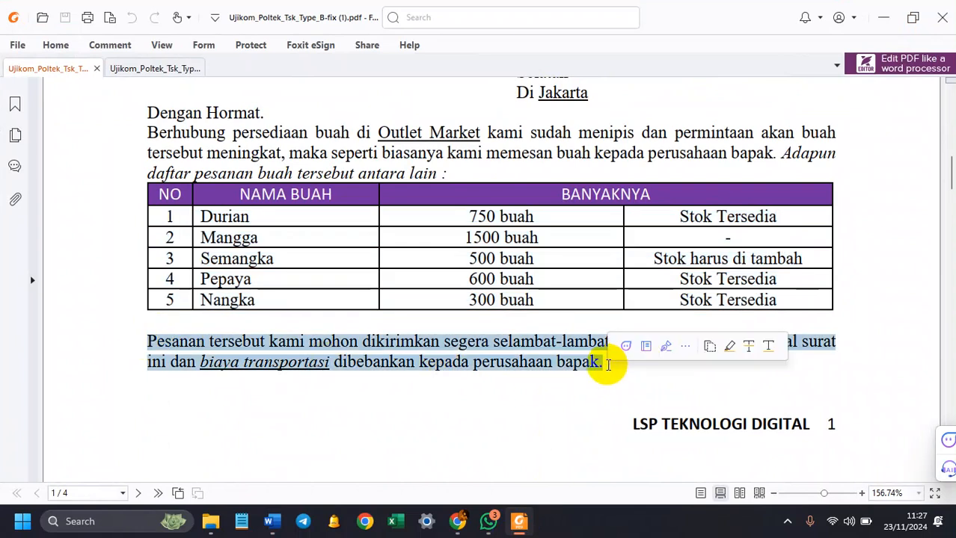
pyautogui.hotkey('ctrl', 'c')
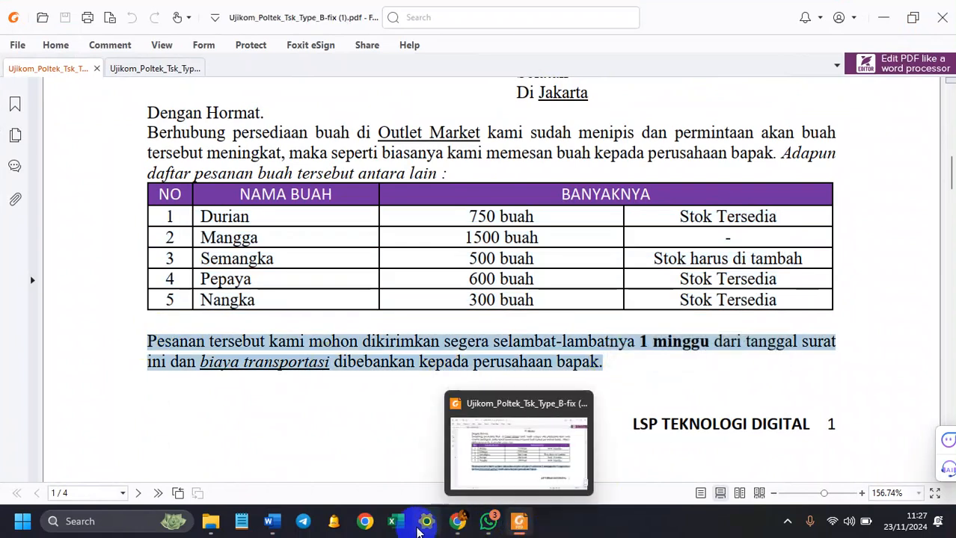
pyautogui.click(272, 521)
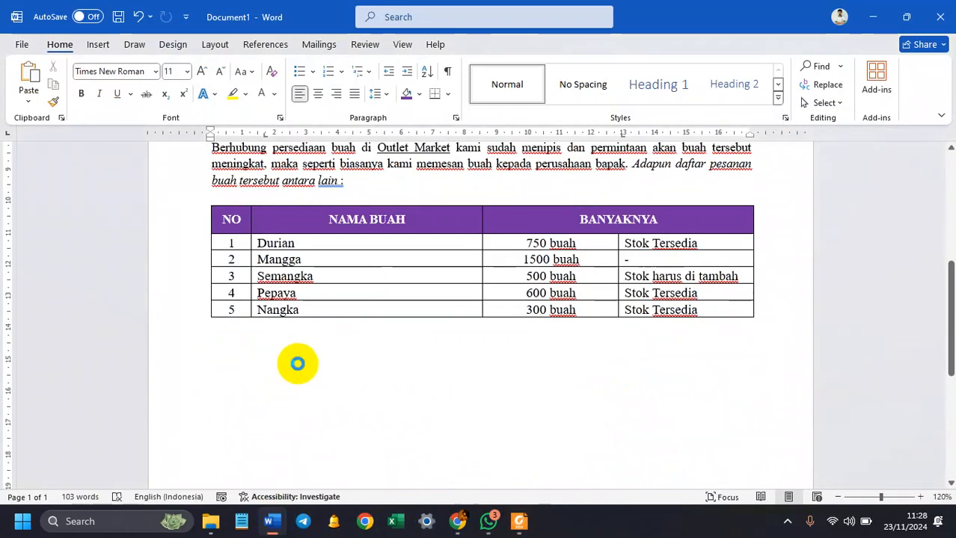
pyautogui.hotkey('ctrl', 'v')
pyautogui.click(534, 379)
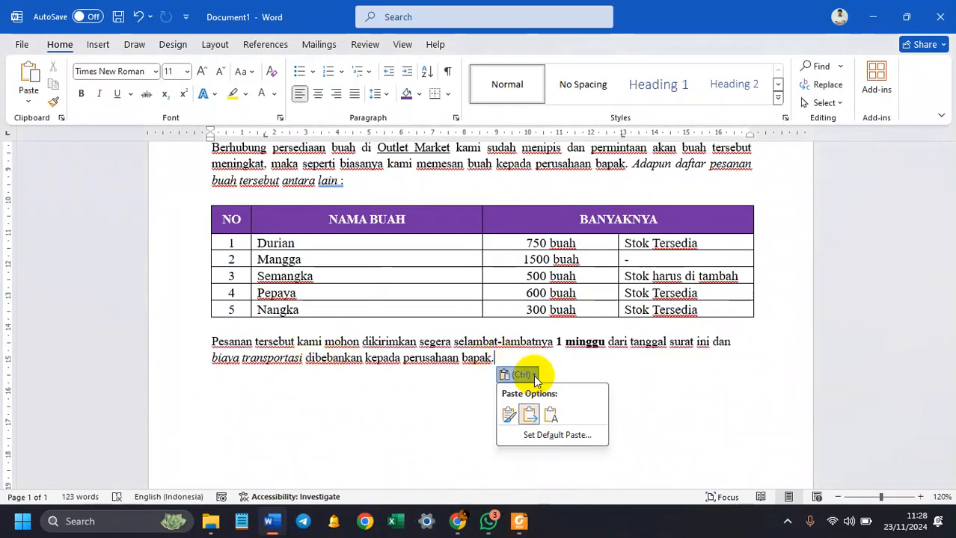
pyautogui.click(536, 416)
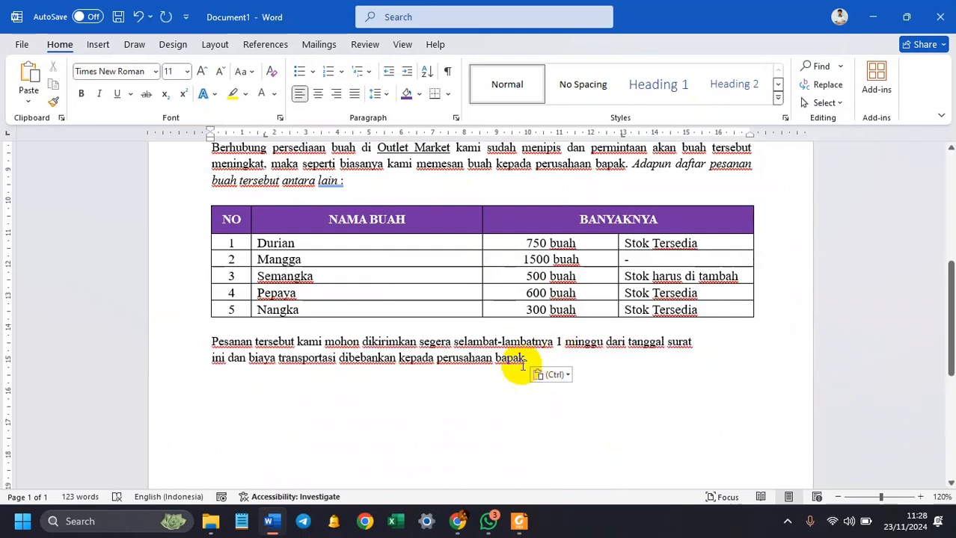
# Step: Remove the line break before 'ini' and justify the closing paragraph
pyautogui.click(213, 359)
pyautogui.press('BackSpace')
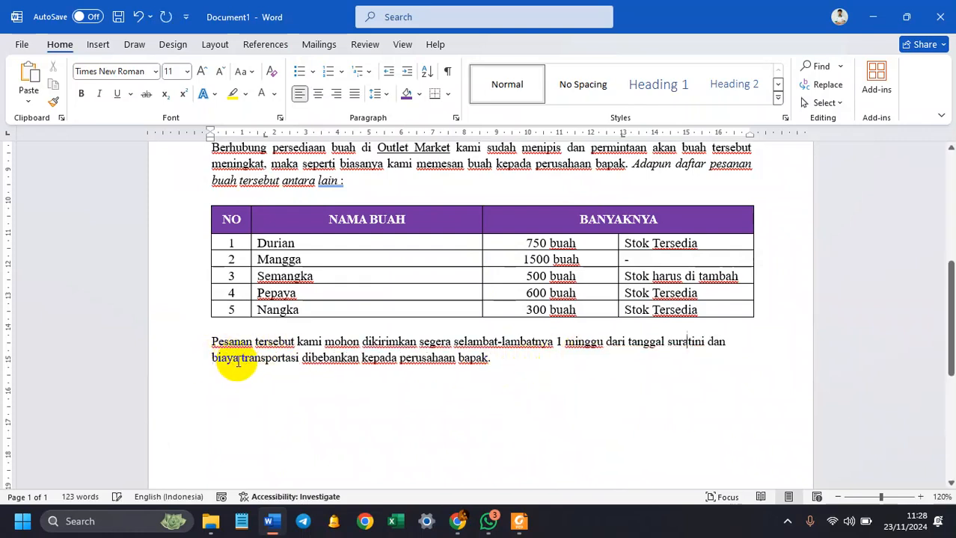
pyautogui.moveTo(495, 363); pyautogui.dragTo(194, 338)
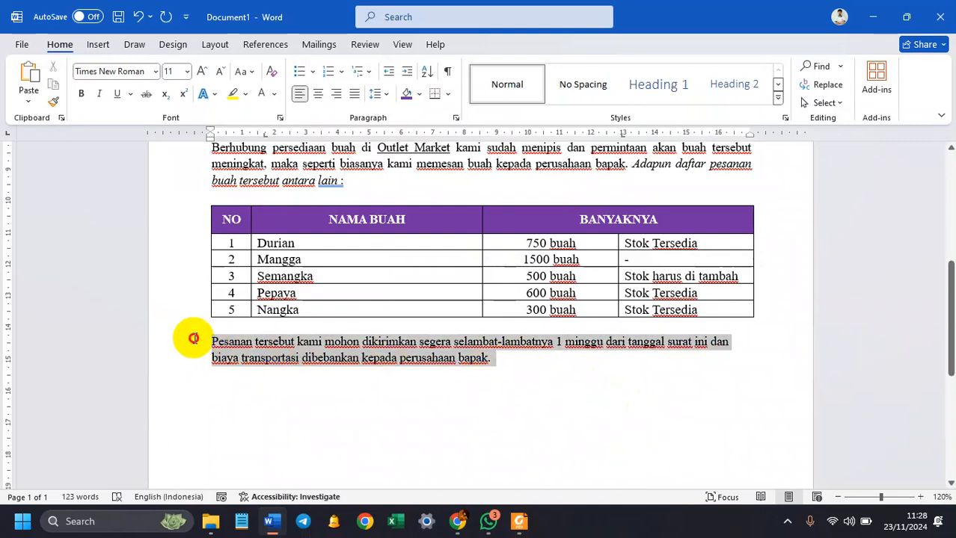
pyautogui.click(355, 93)
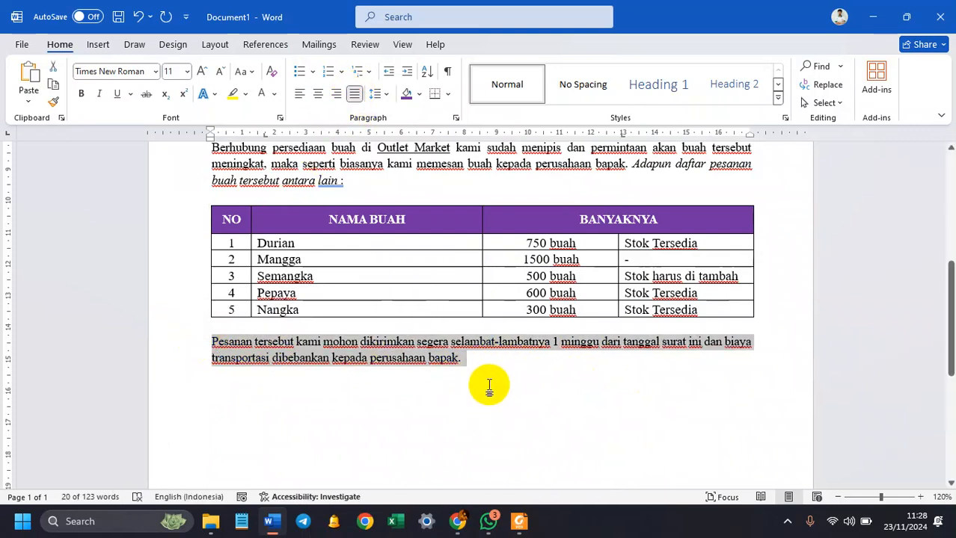
pyautogui.click(519, 522)
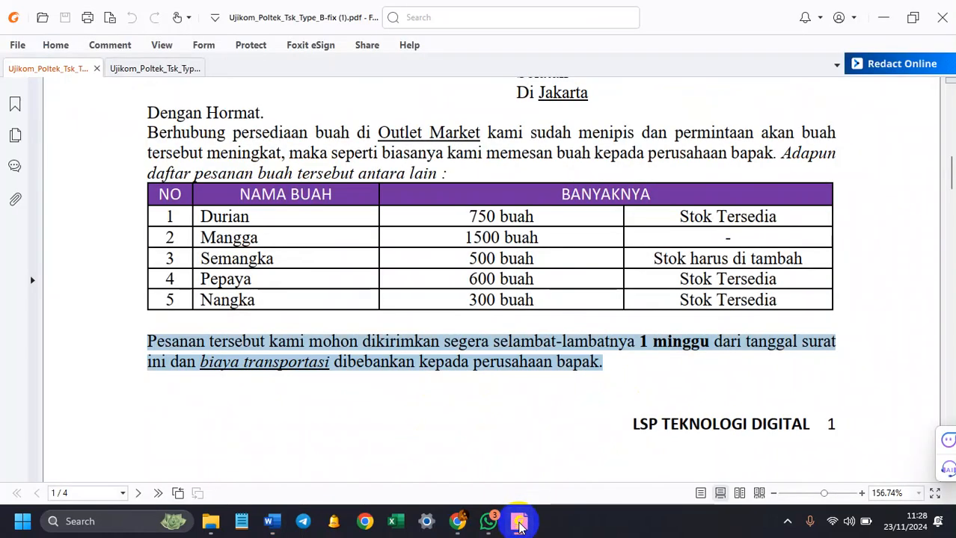
# Step: Make '1 minggu' bold in the closing paragraph
pyautogui.click(519, 524)
pyautogui.click(520, 523)
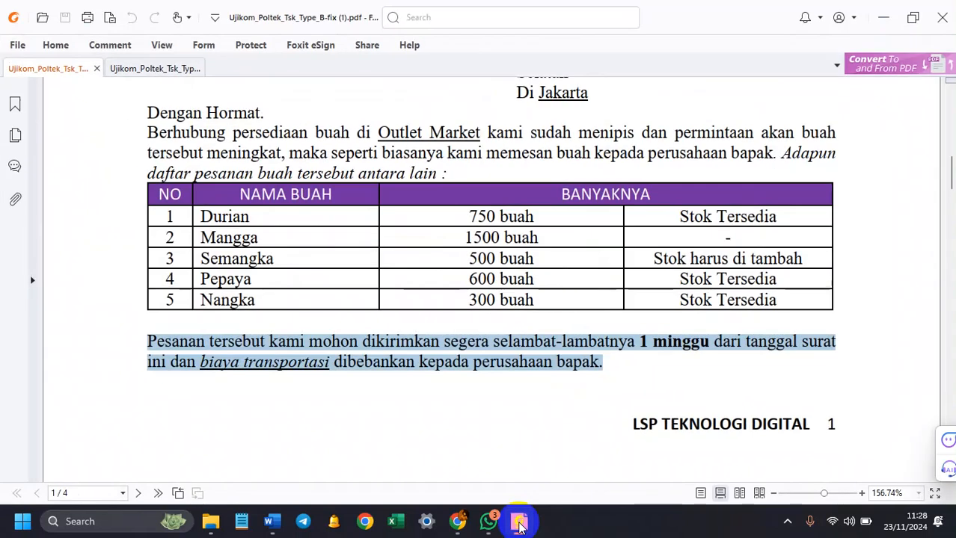
pyautogui.click(519, 523)
pyautogui.click(554, 342)
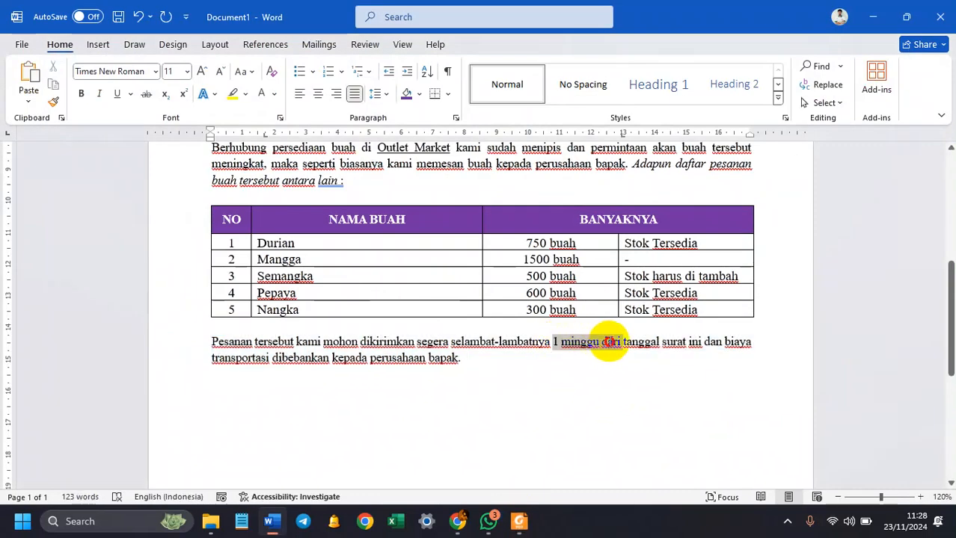
pyautogui.click(81, 93)
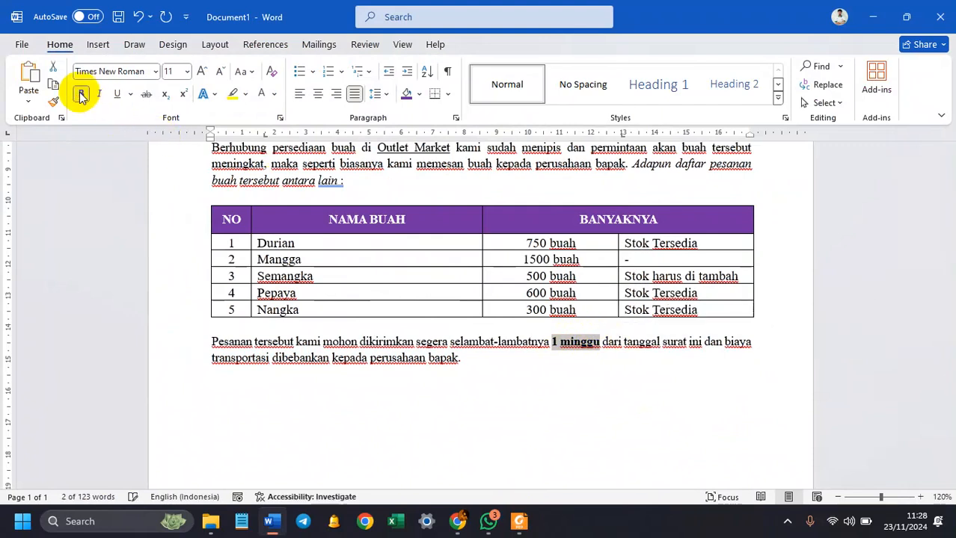
pyautogui.click(495, 395)
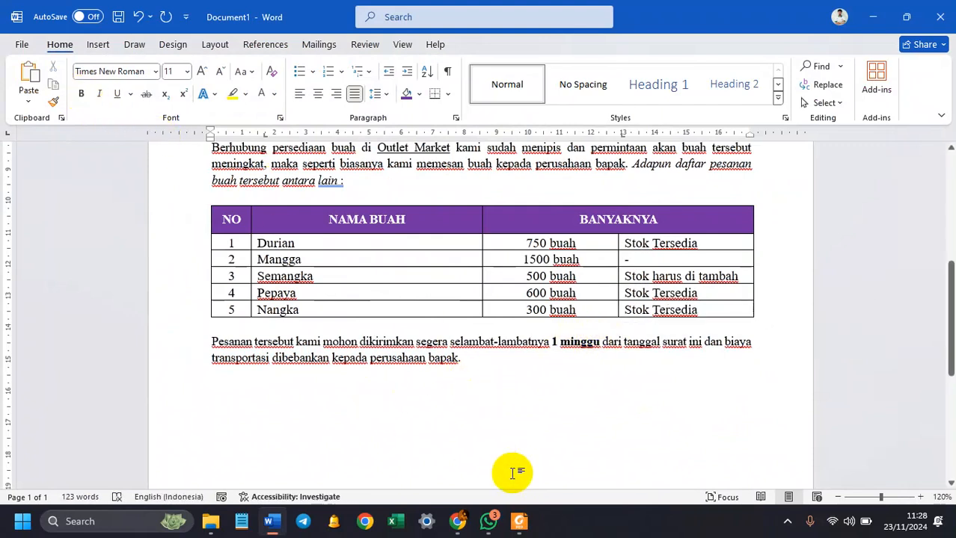
# Step: Underline and italicise 'biaya transportasi'
pyautogui.click(520, 527)
pyautogui.click(520, 526)
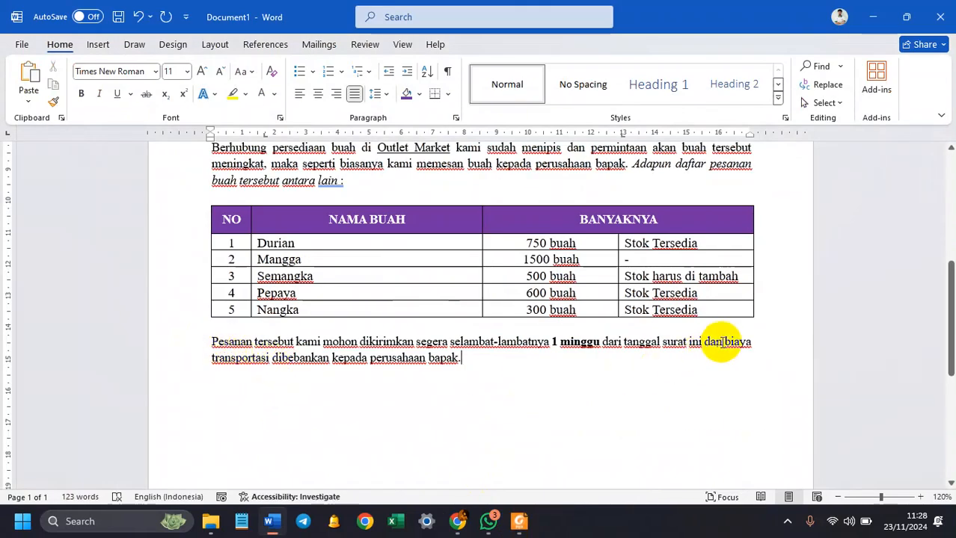
pyautogui.moveTo(726, 342); pyautogui.dragTo(269, 359)
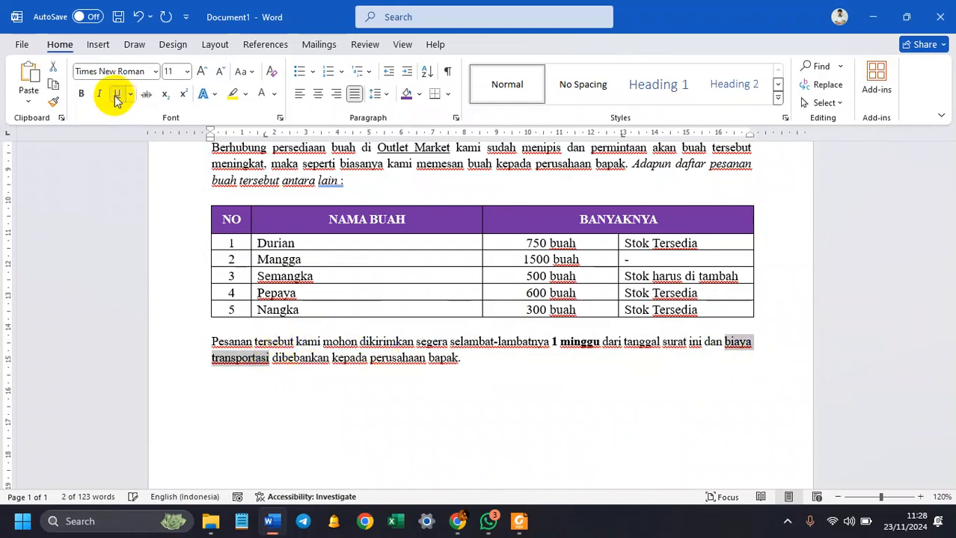
pyautogui.click(115, 95)
pyautogui.click(576, 430)
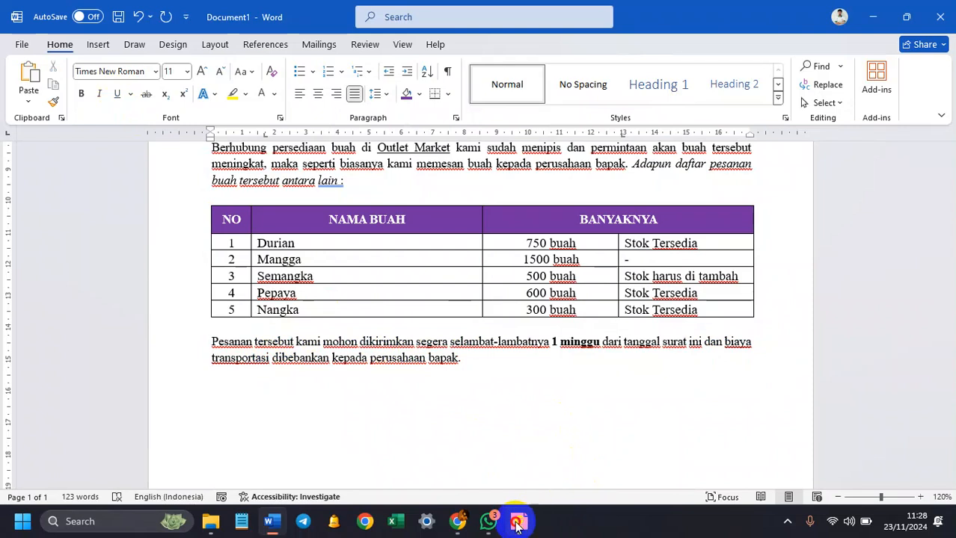
pyautogui.click(516, 523)
pyautogui.click(515, 522)
pyautogui.moveTo(725, 346); pyautogui.dragTo(271, 359)
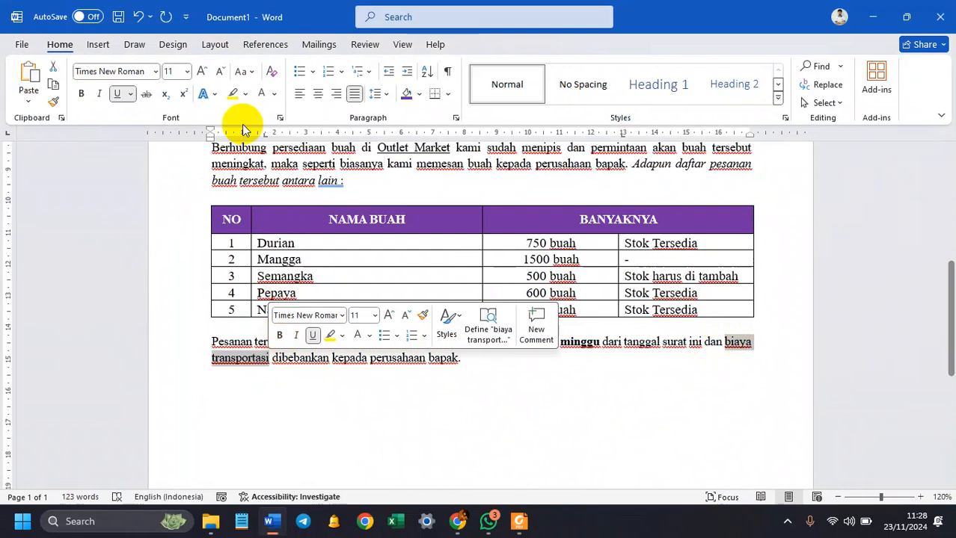
pyautogui.click(100, 93)
# Step: Start a new empty line after 'bapak.'
pyautogui.click(477, 357)
pyautogui.press('Return')
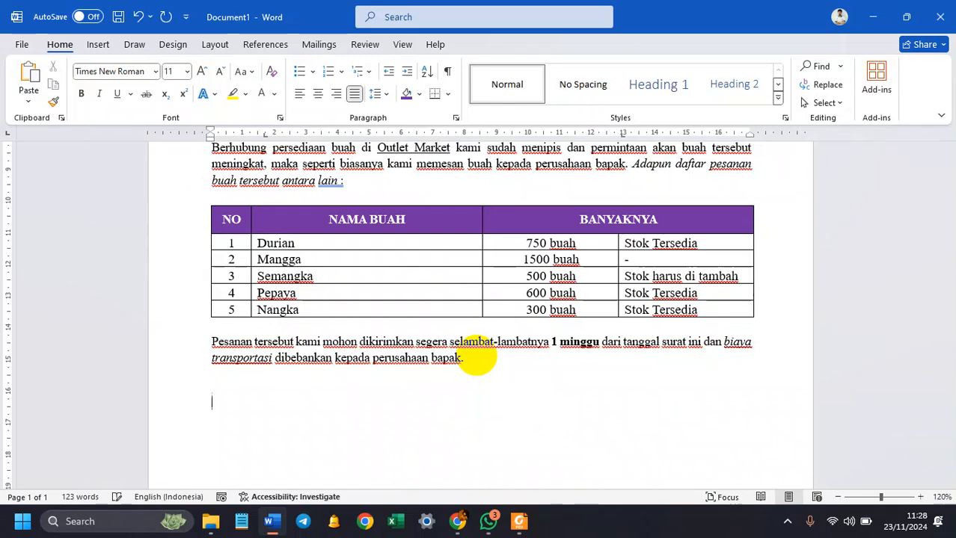
pyautogui.click(519, 522)
# Step: Select the 'Dan mengenai siklus pengiriman…' line in the reference PDF
pyautogui.scroll(-5, 524, 441)
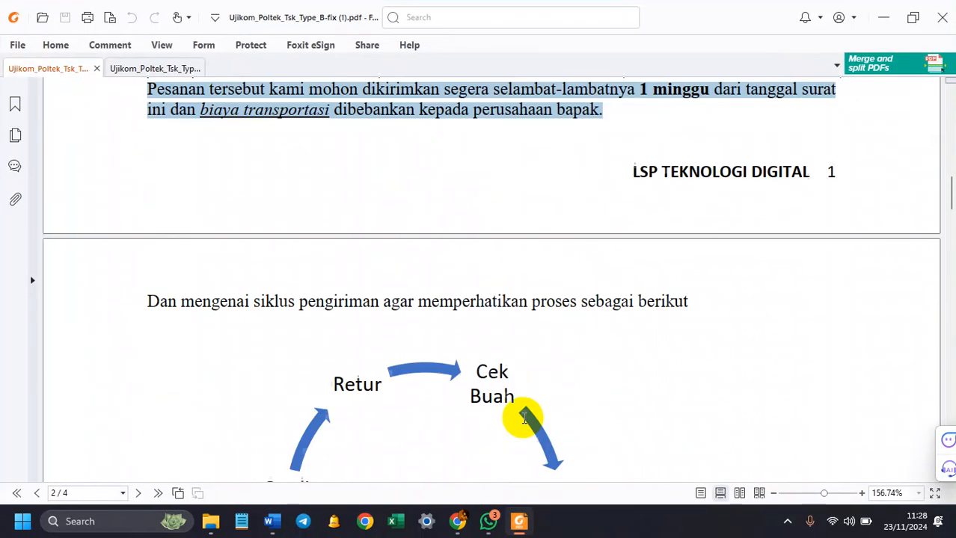
pyautogui.scroll(2, 524, 417)
pyautogui.scroll(-1, 524, 420)
pyautogui.scroll(1, 523, 423)
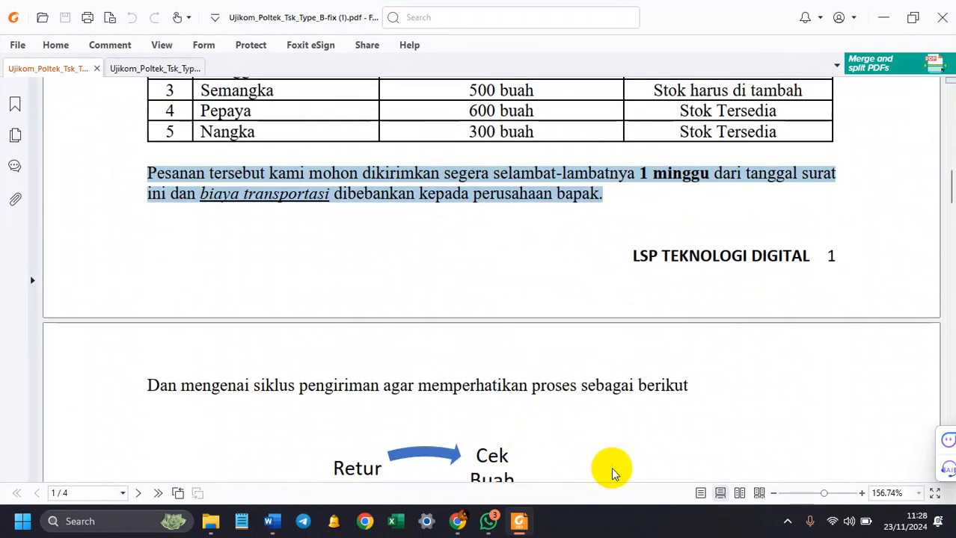
pyautogui.click(519, 524)
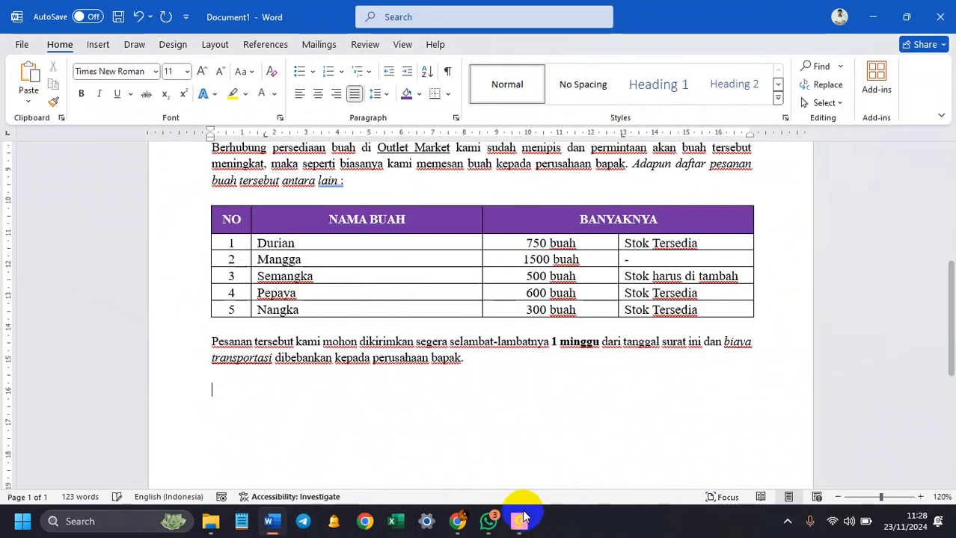
pyautogui.click(519, 523)
pyautogui.scroll(-2, 371, 466)
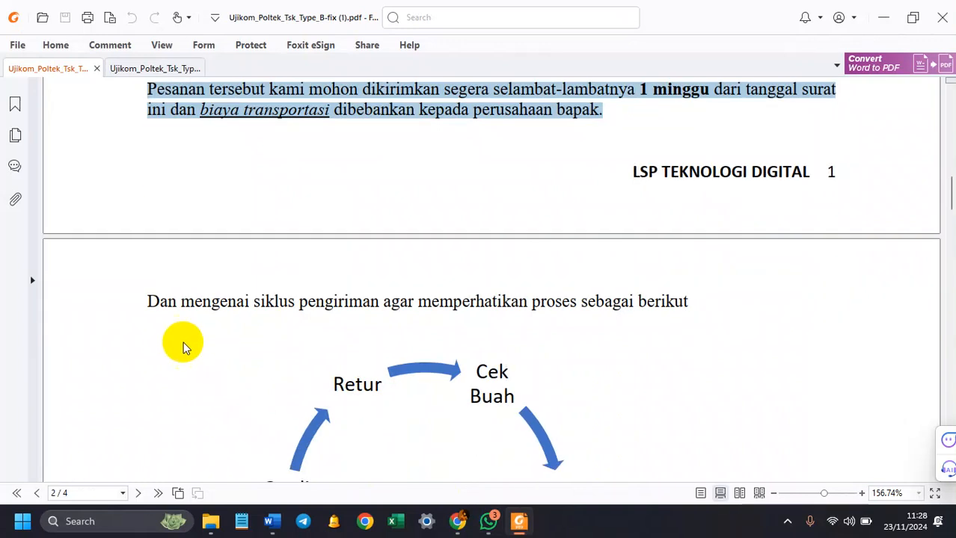
pyautogui.moveTo(147, 301); pyautogui.dragTo(685, 305)
pyautogui.hotkey('ctrl', 'c')
# Step: Paste the delivery-cycle sentence into the letter and start a new line below it
pyautogui.click(523, 521)
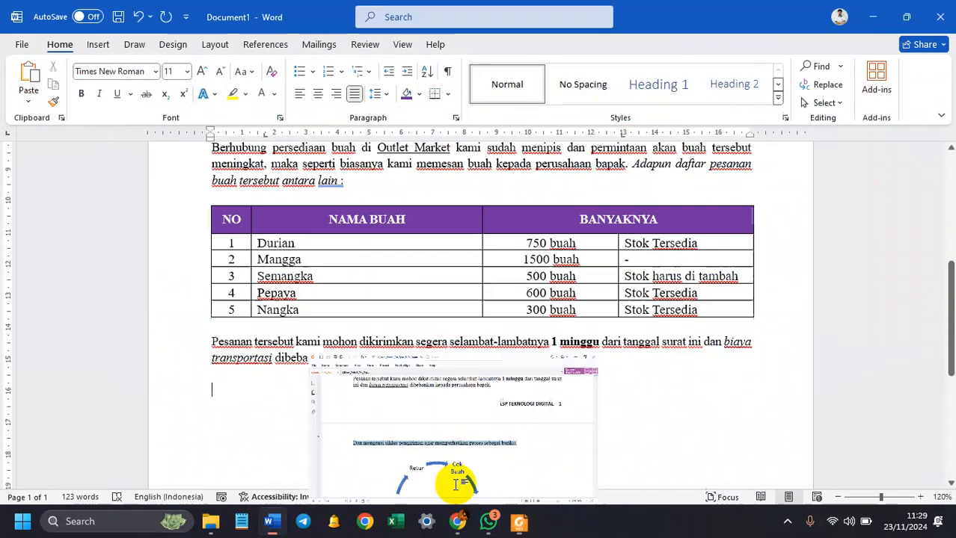
pyautogui.hotkey('ctrl', 'v')
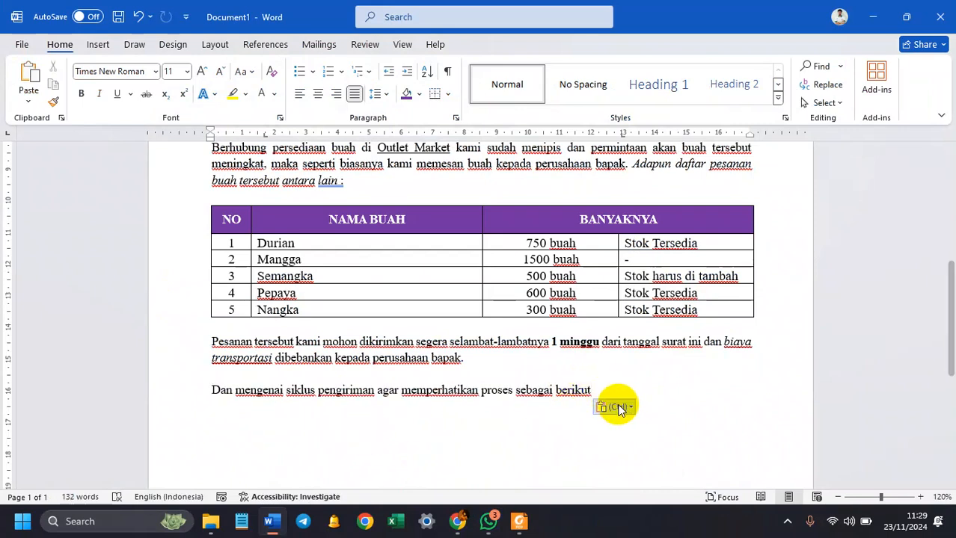
pyautogui.click(617, 407)
pyautogui.click(648, 446)
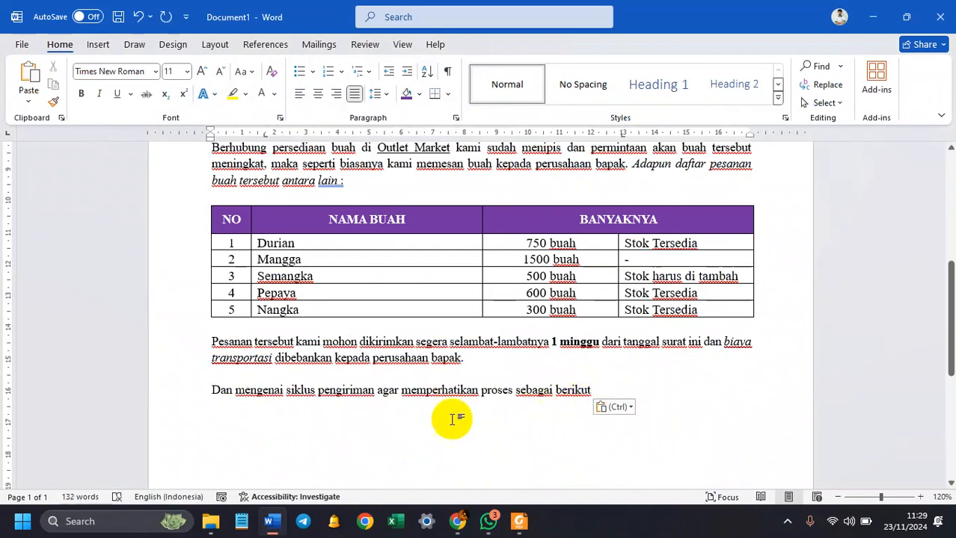
pyautogui.click(520, 523)
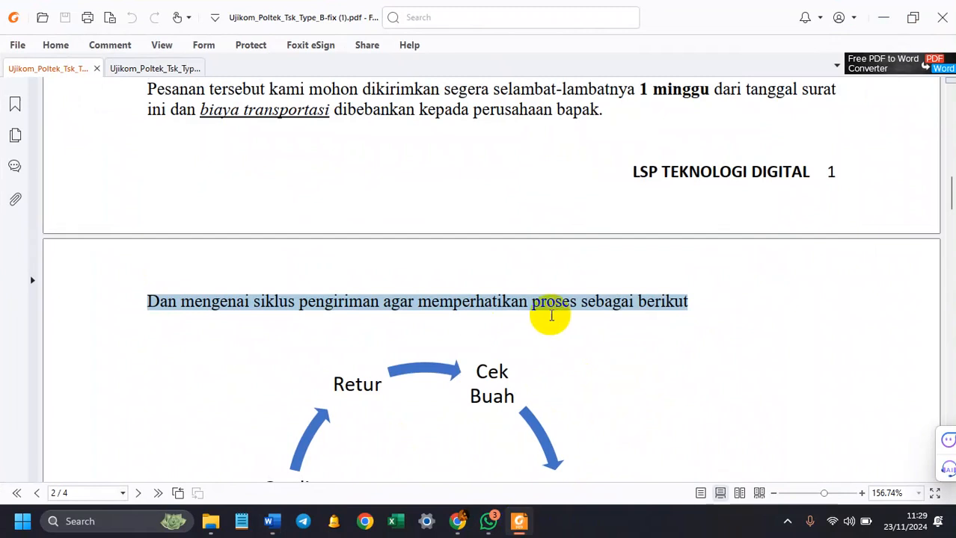
pyautogui.scroll(-3, 554, 304)
pyautogui.scroll(-2, 524, 293)
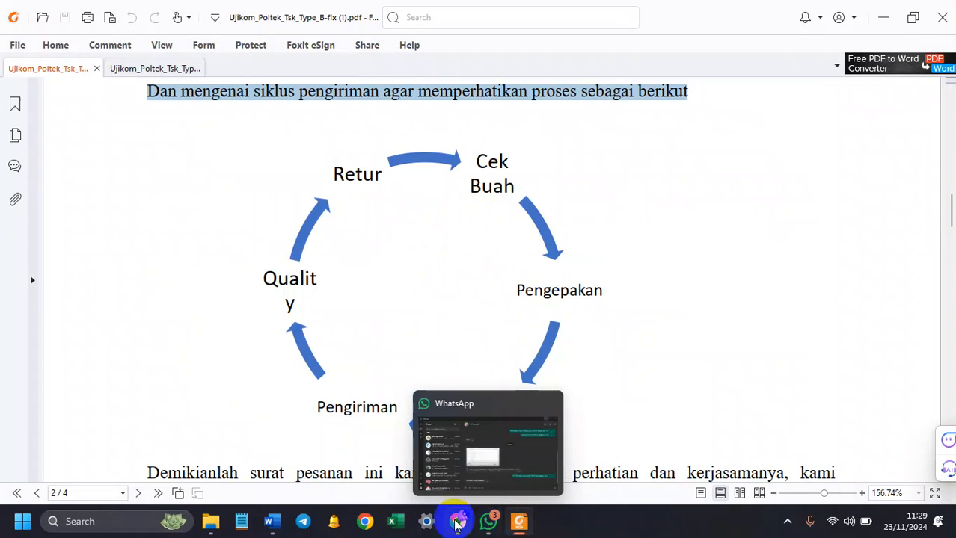
pyautogui.click(271, 521)
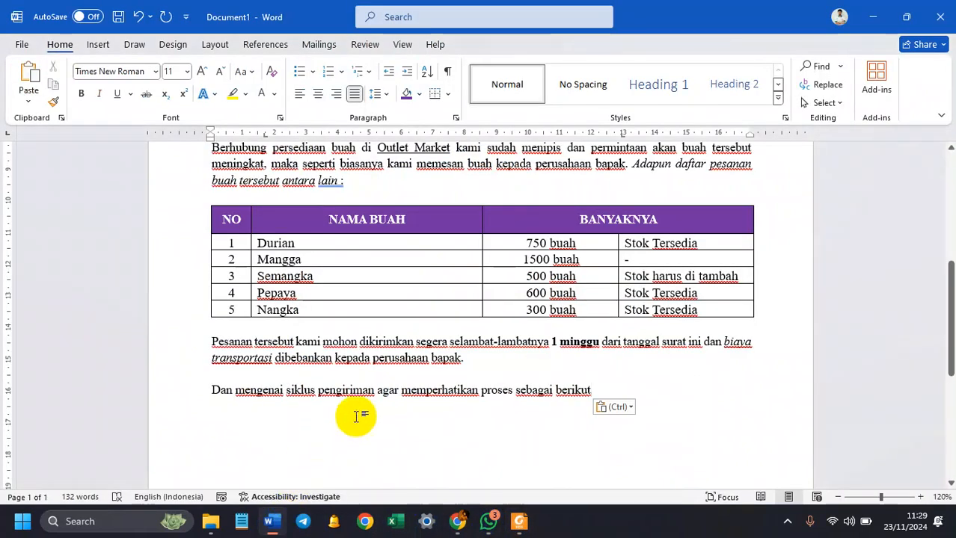
pyautogui.press('Return')
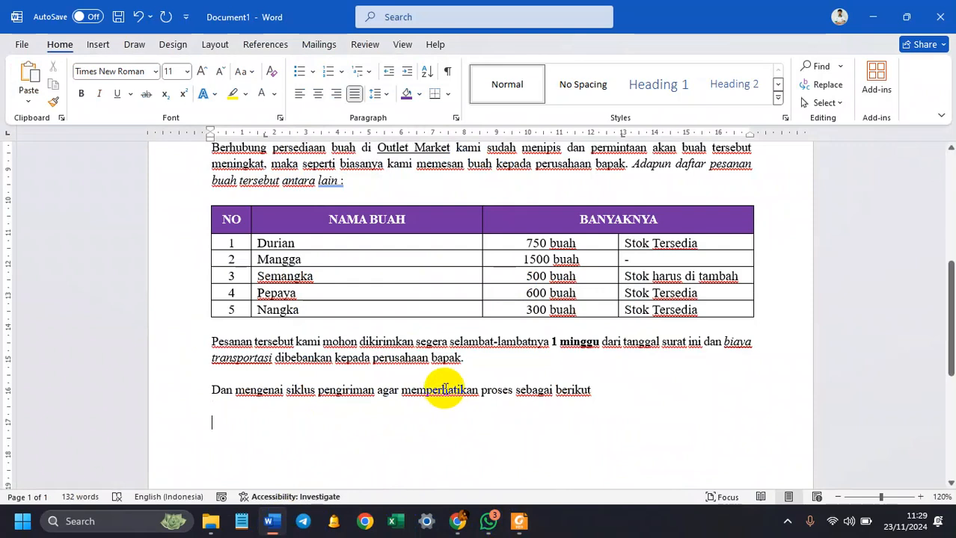
# Step: Insert a Text Cycle SmartArt diagram from the Cycle category under the sentence
pyautogui.click(99, 47)
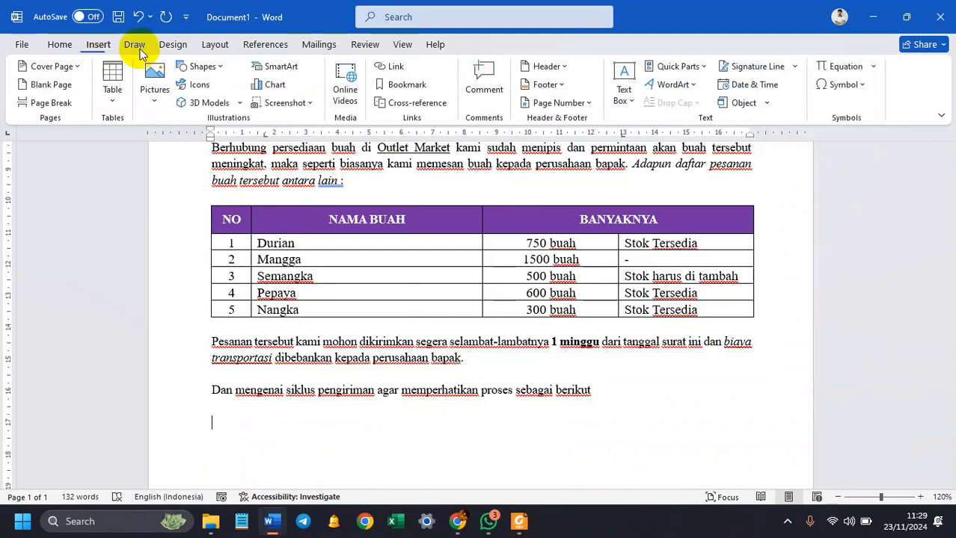
pyautogui.click(283, 67)
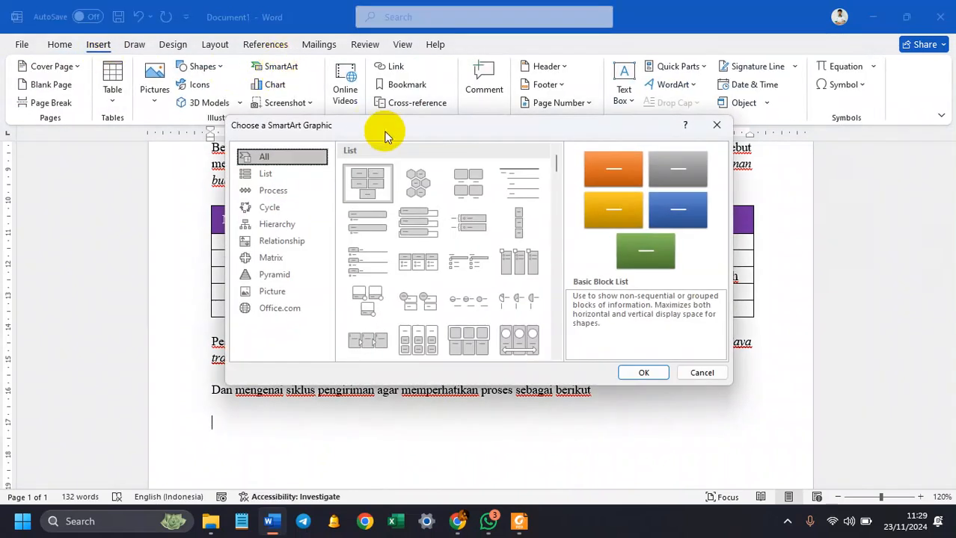
pyautogui.click(275, 211)
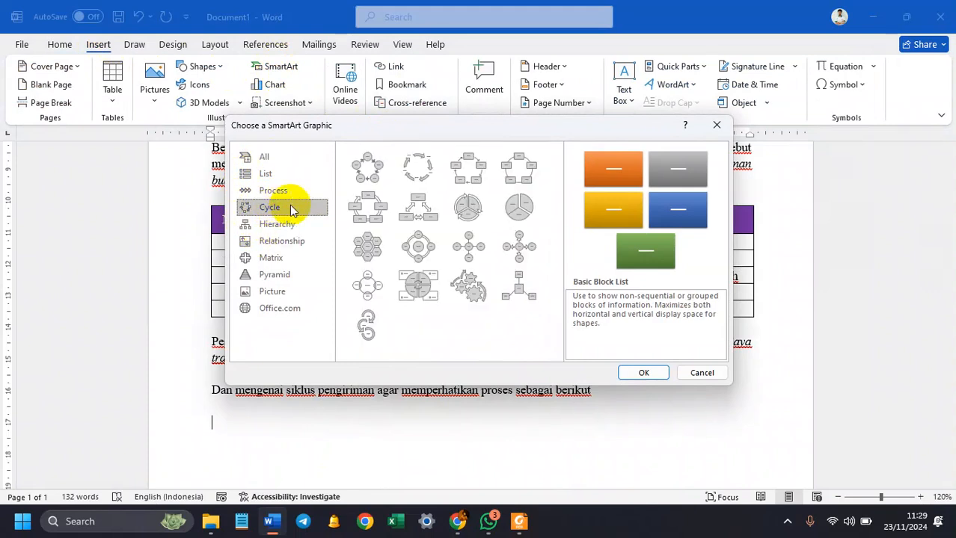
pyautogui.click(417, 169)
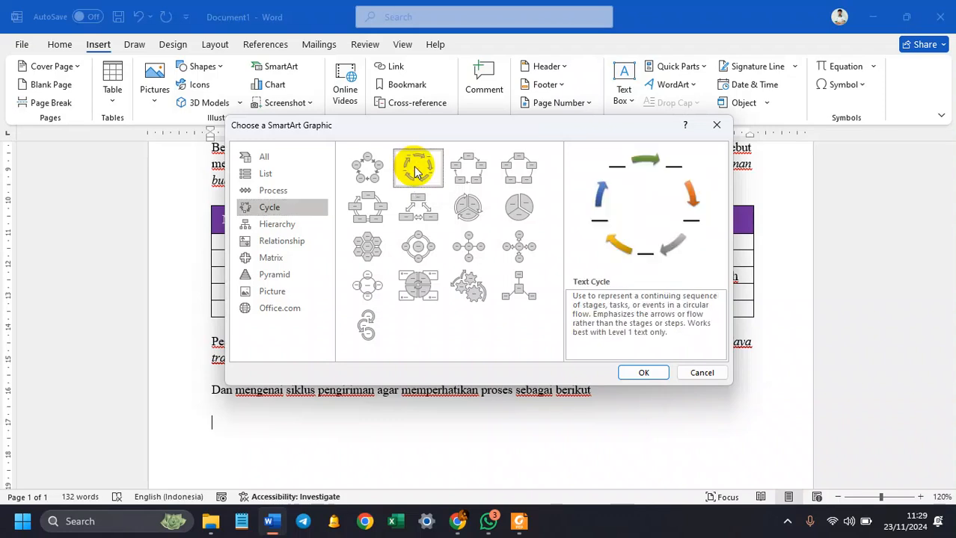
pyautogui.click(641, 373)
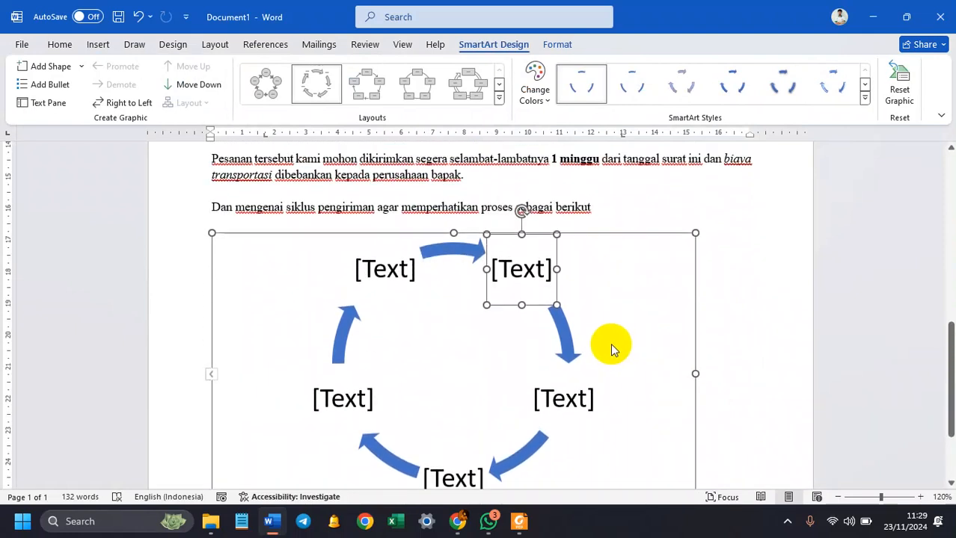
# Step: Set the cycle diagram's wrapping to In Front of Text and drag it rightward under the sentence
pyautogui.scroll(-3, 666, 339)
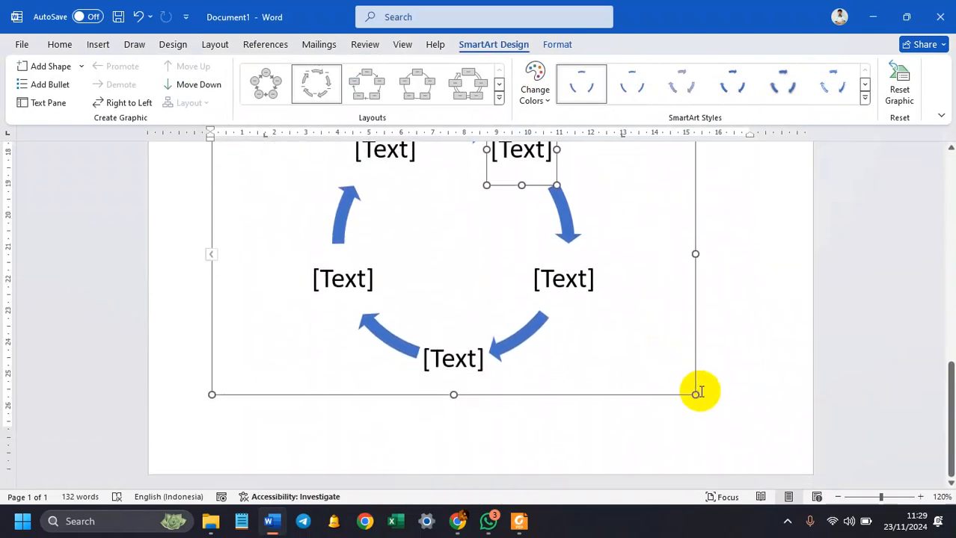
pyautogui.scroll(3, 669, 314)
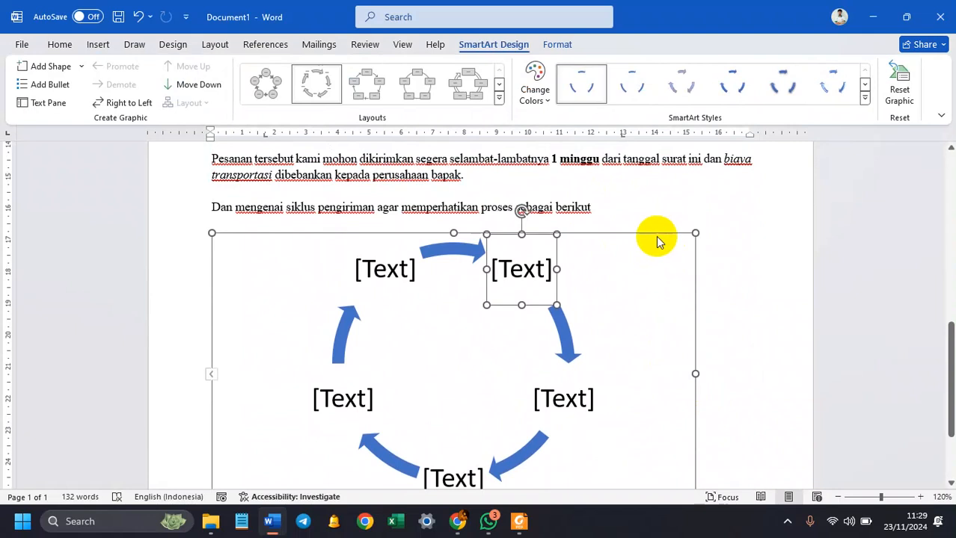
pyautogui.click(714, 243)
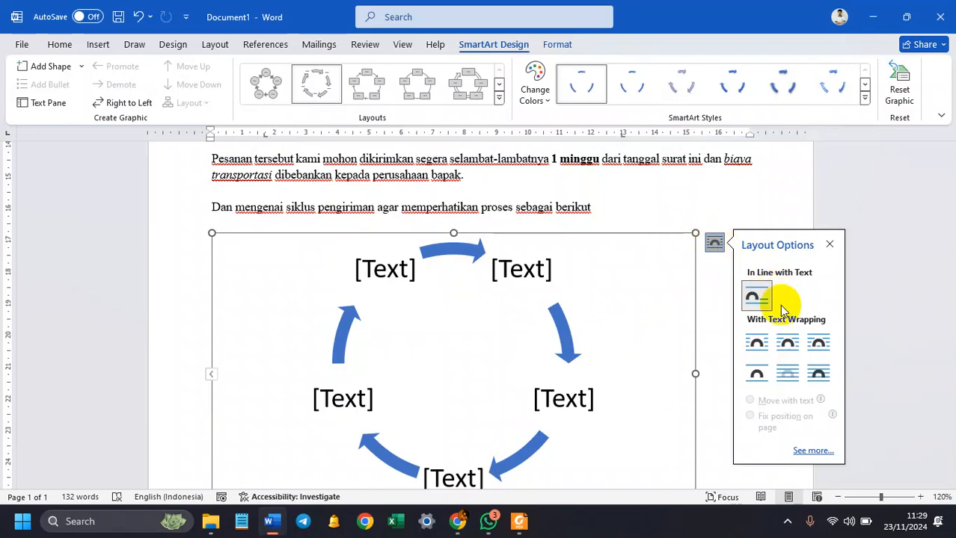
pyautogui.click(818, 374)
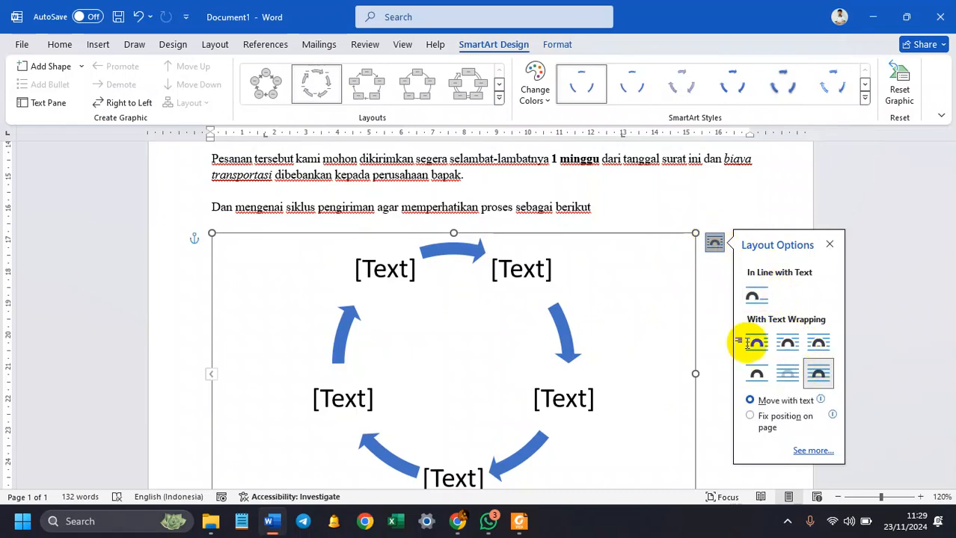
pyautogui.moveTo(613, 235); pyautogui.dragTo(672, 242)
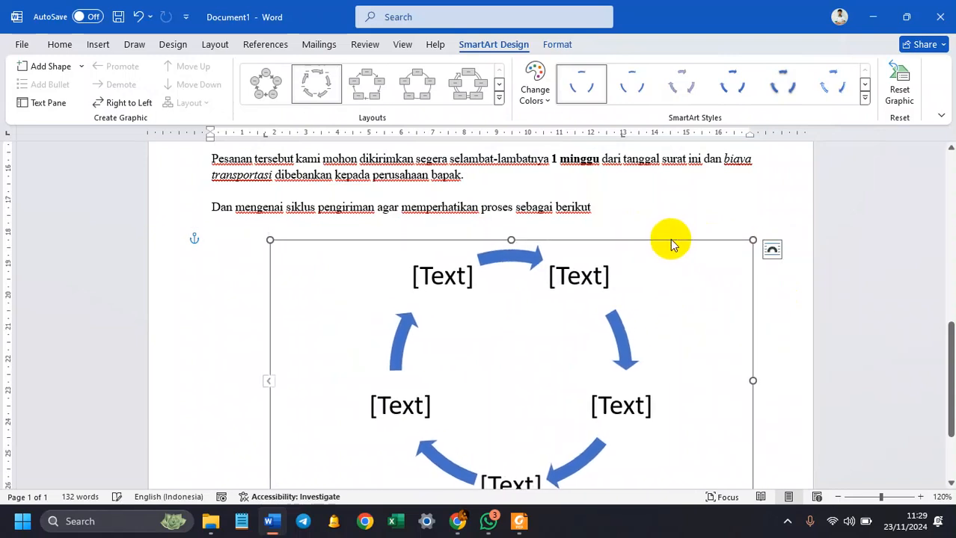
# Step: Start editing the diagram's first [Text] placeholder at the top left
pyautogui.scroll(-3, 670, 262)
pyautogui.scroll(2, 655, 309)
pyautogui.click(453, 240)
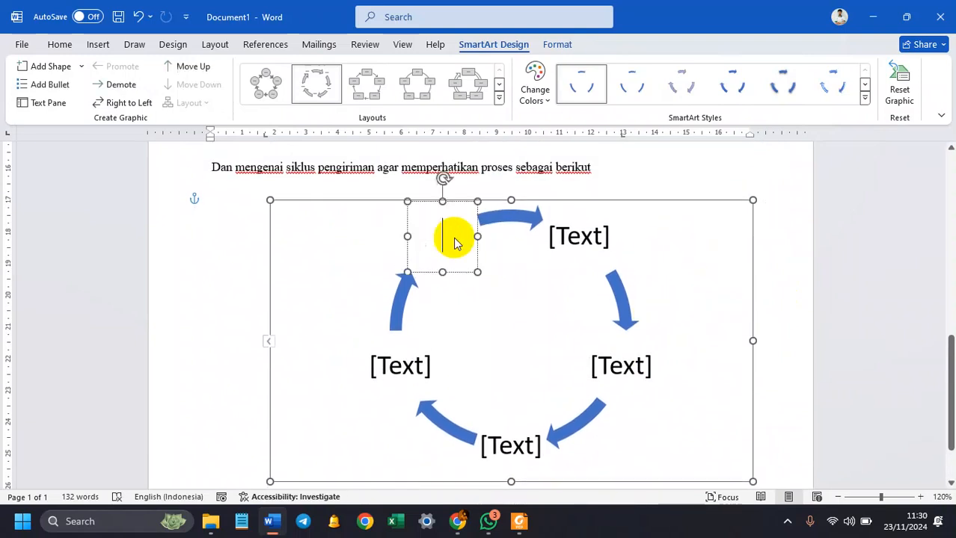
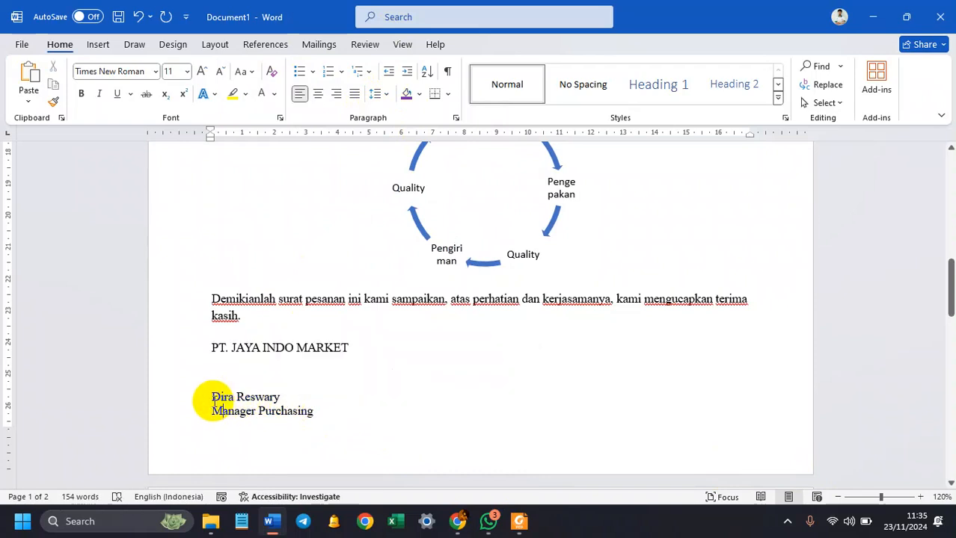
# Step: Make the signer's name bold, checking it against the reference PDF in Foxit
pyautogui.click(82, 94)
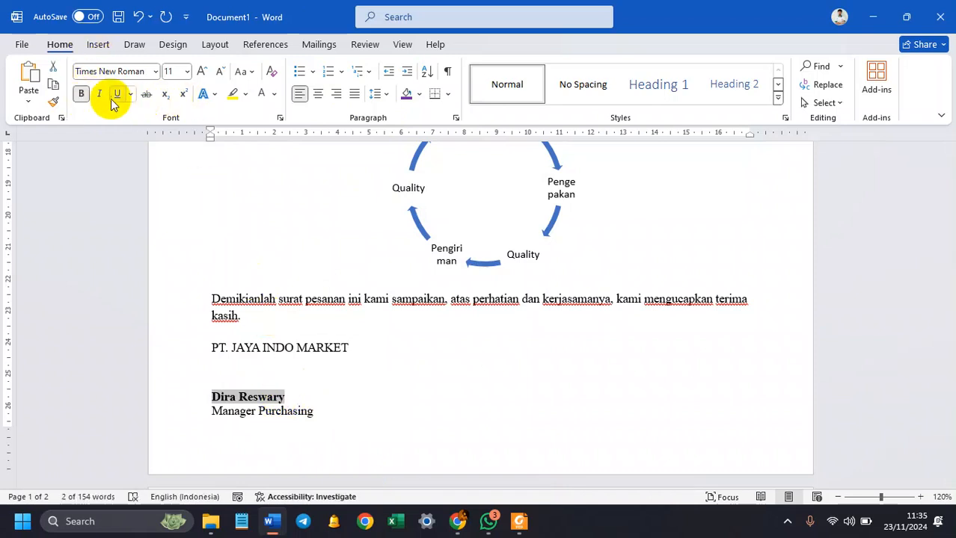
pyautogui.click(519, 524)
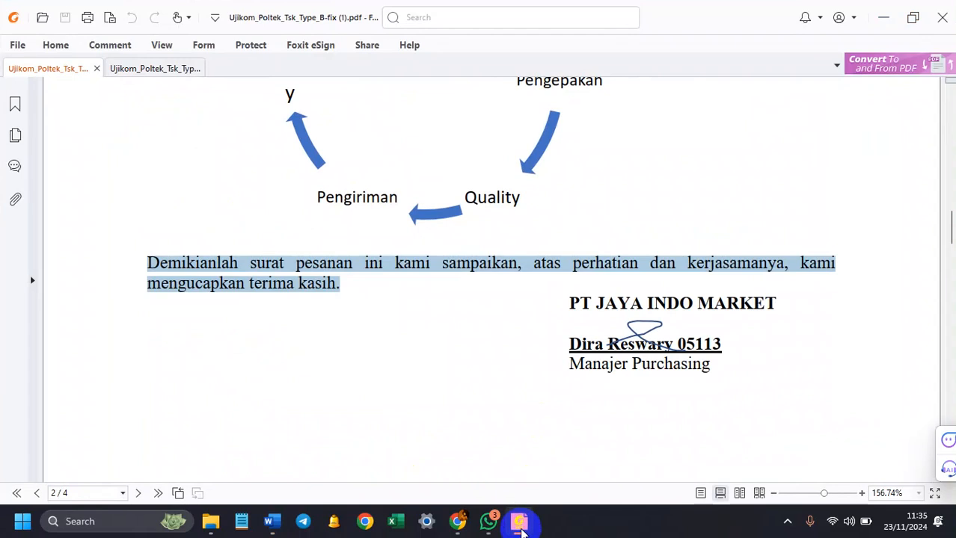
pyautogui.click(521, 525)
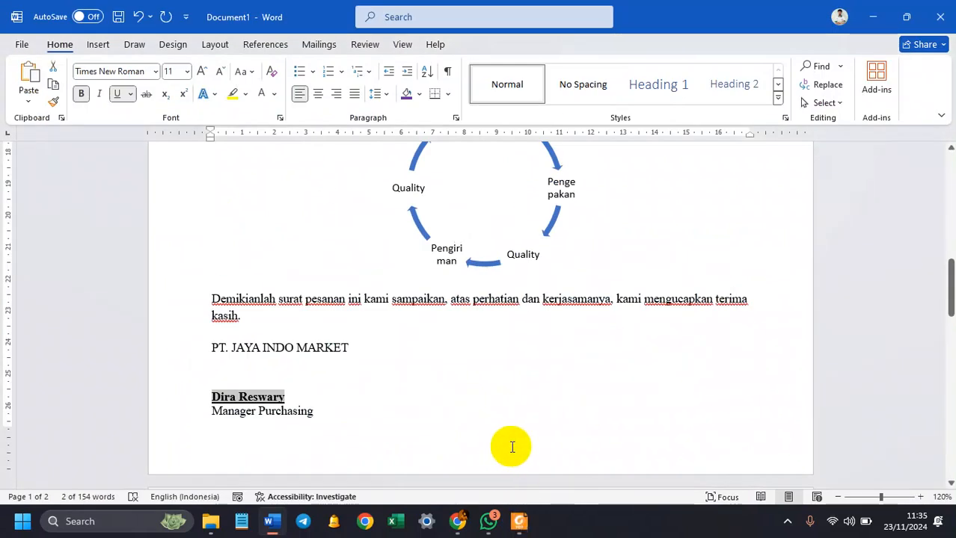
# Step: Append the ', S.E.' title after the signer's name and select the whole letter text
pyautogui.click(469, 447)
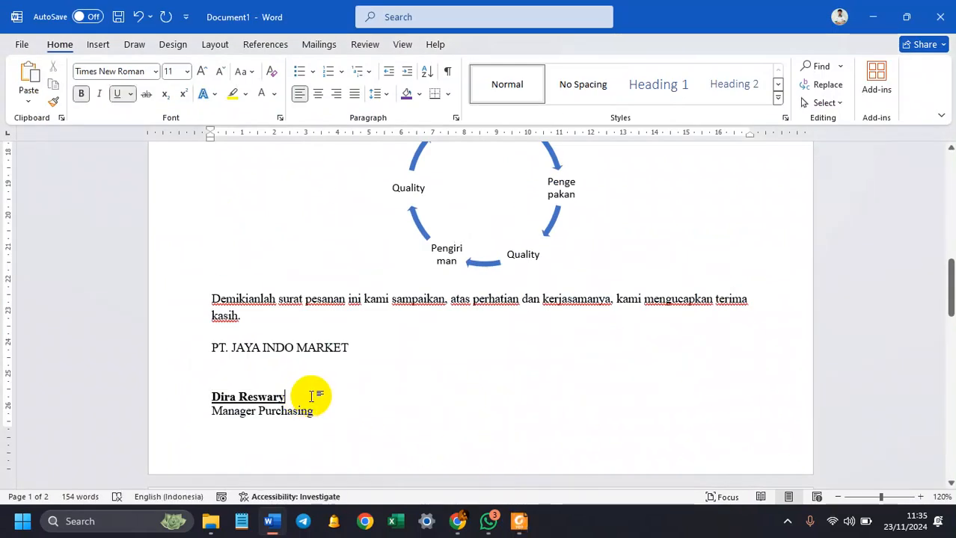
pyautogui.write(', S.E.')
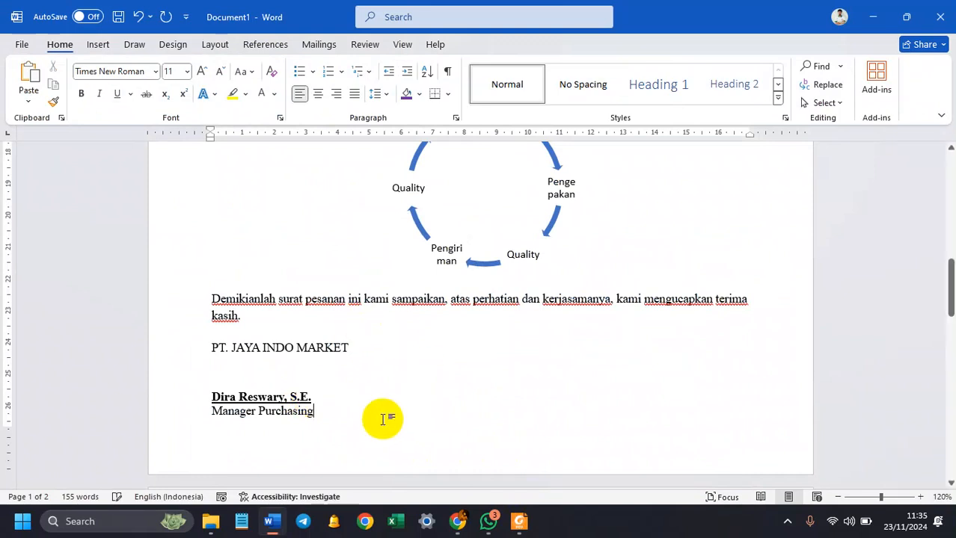
pyautogui.scroll(5, 377, 419)
pyautogui.scroll(-4, 330, 424)
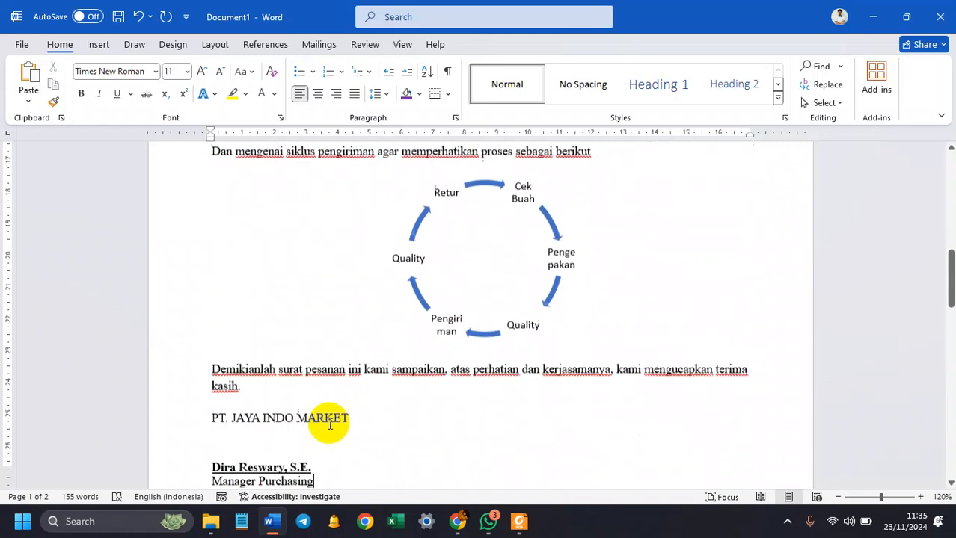
pyautogui.scroll(-1, 330, 424)
pyautogui.moveTo(310, 452); pyautogui.dragTo(213, 273)
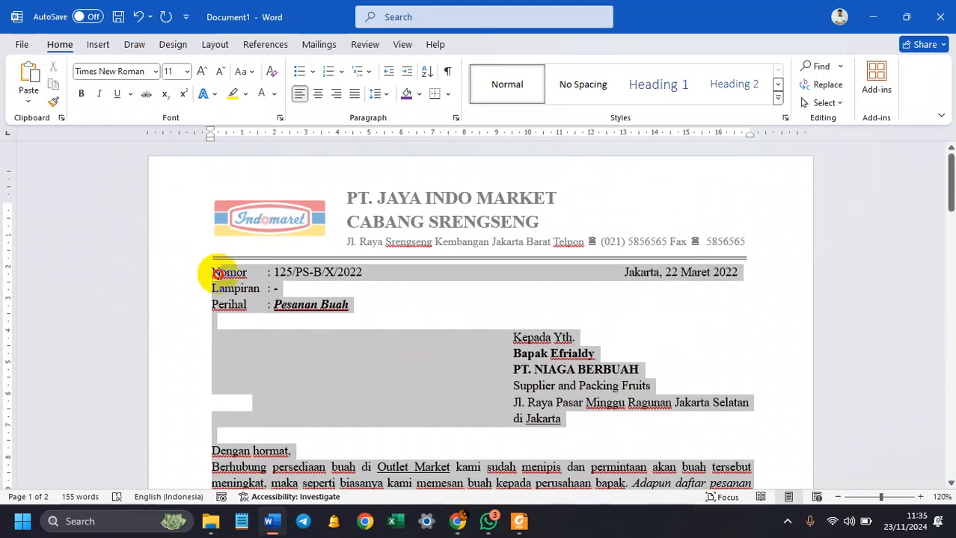
# Step: Set the whole letter's line spacing to 1,15
pyautogui.click(378, 93)
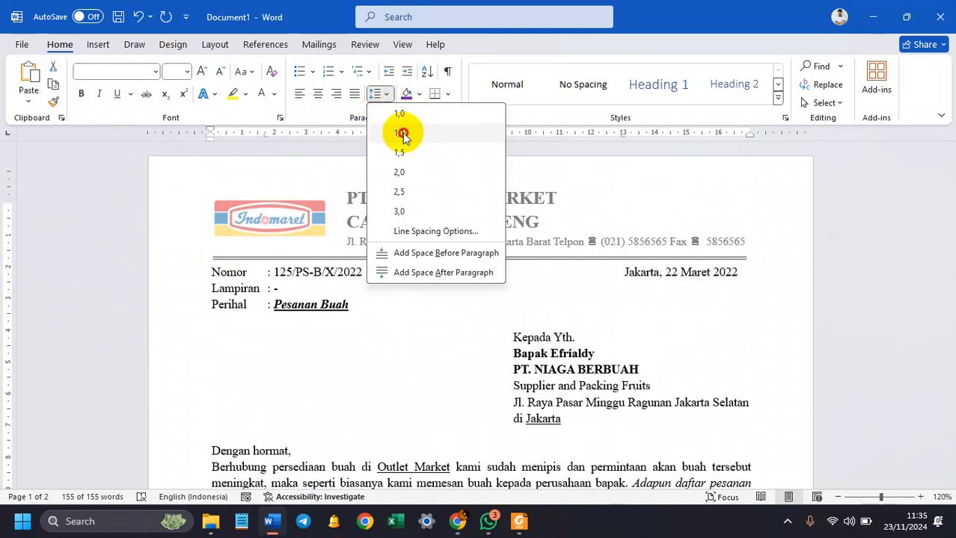
pyautogui.click(402, 135)
pyautogui.scroll(-10, 566, 271)
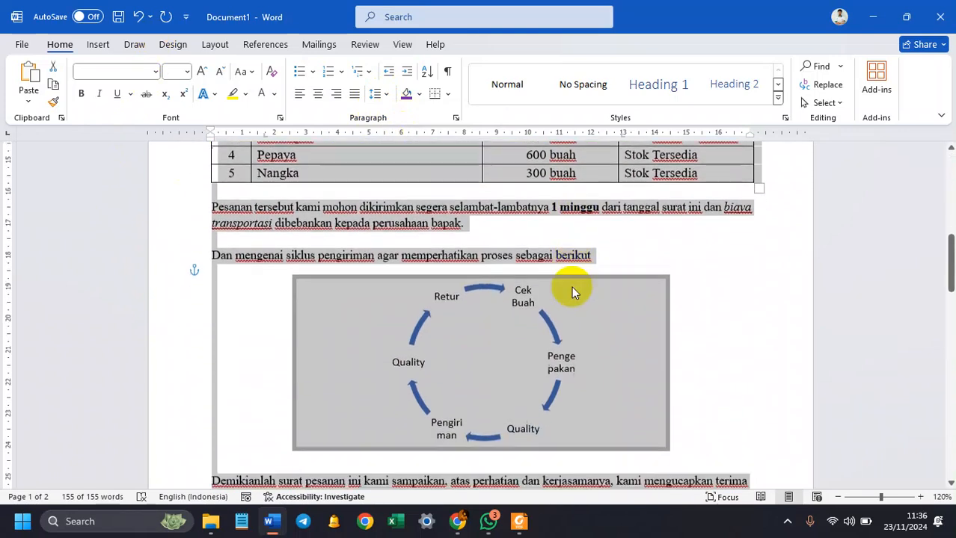
pyautogui.scroll(-6, 571, 286)
# Step: Set the signer's name and Manager Purchasing title lines to 1,0 single spacing
pyautogui.click(380, 298)
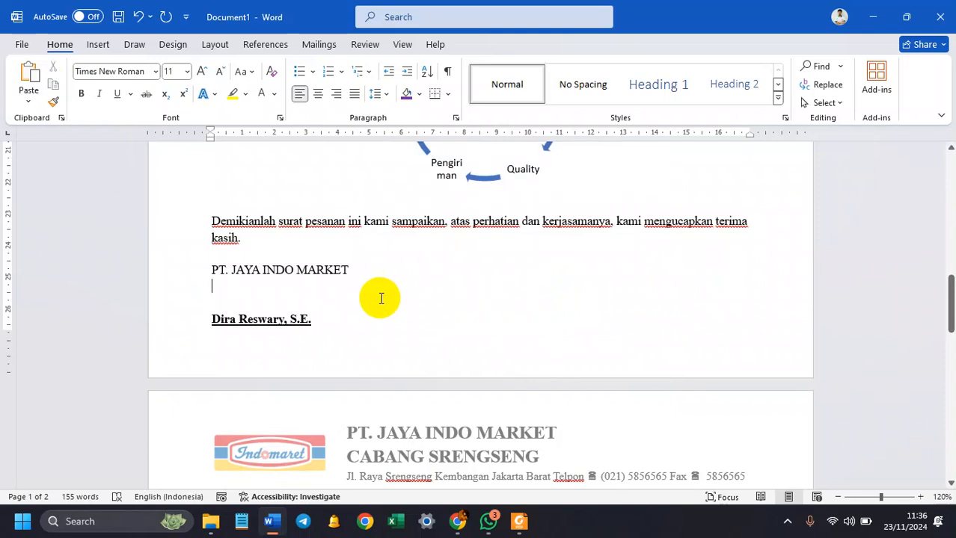
pyautogui.scroll(3, 311, 300)
pyautogui.click(255, 383)
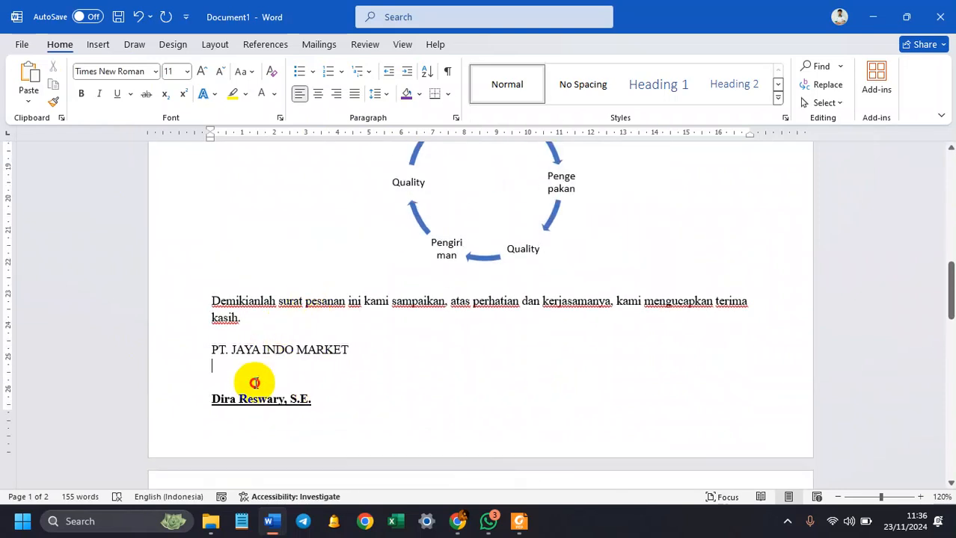
pyautogui.scroll(-9, 320, 414)
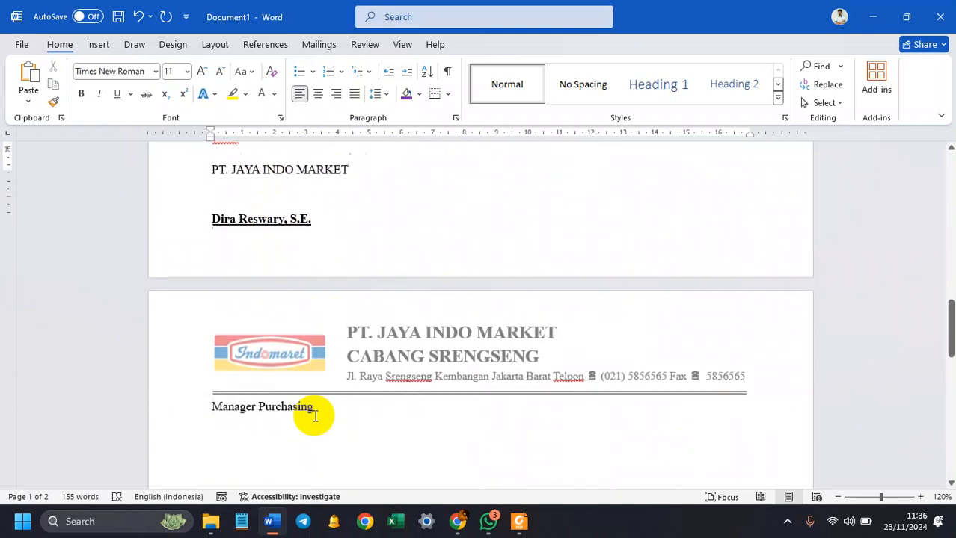
pyautogui.moveTo(316, 347); pyautogui.dragTo(217, 157)
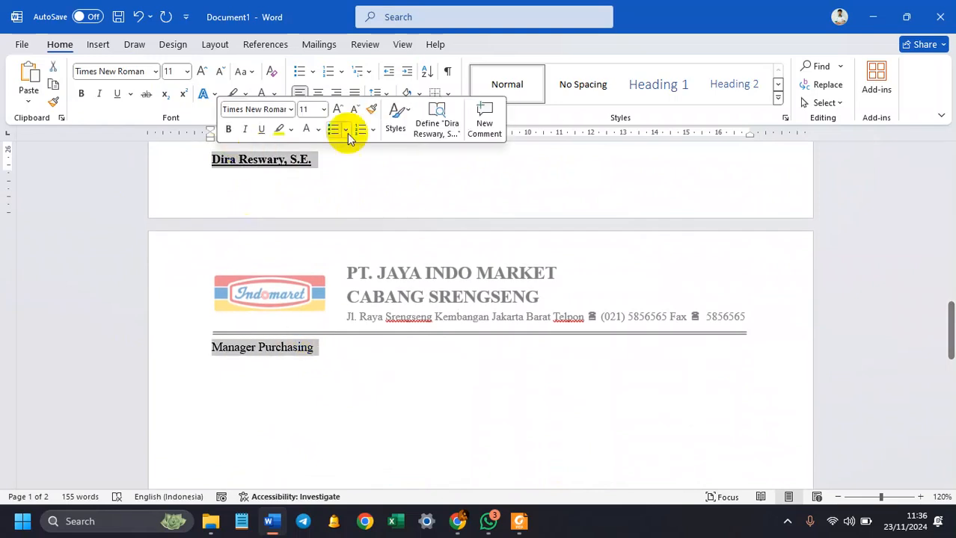
pyautogui.click(380, 93)
pyautogui.click(401, 113)
pyautogui.scroll(10, 403, 180)
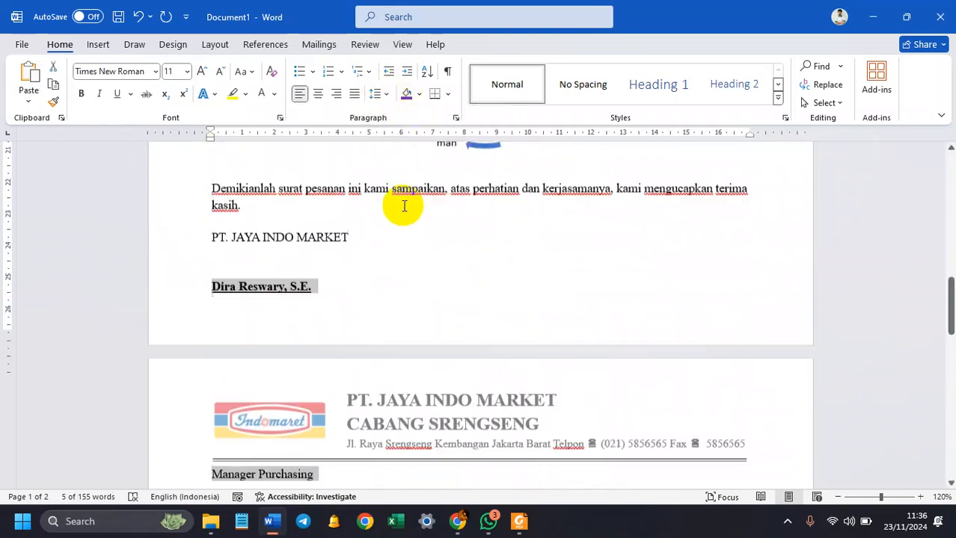
pyautogui.scroll(5, 402, 202)
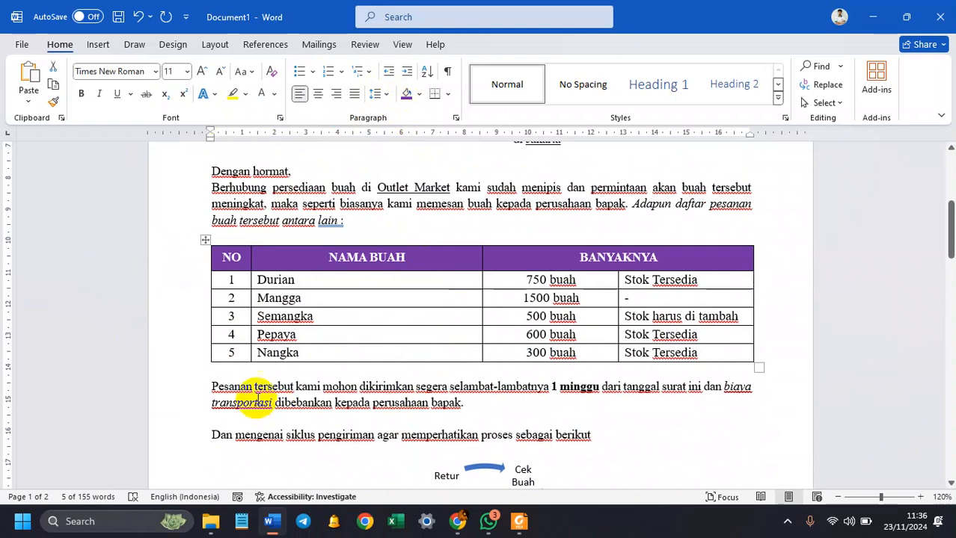
# Step: Shrink the fruit table slightly from its bottom-right corner
pyautogui.scroll(5, 256, 385)
pyautogui.scroll(-3, 278, 374)
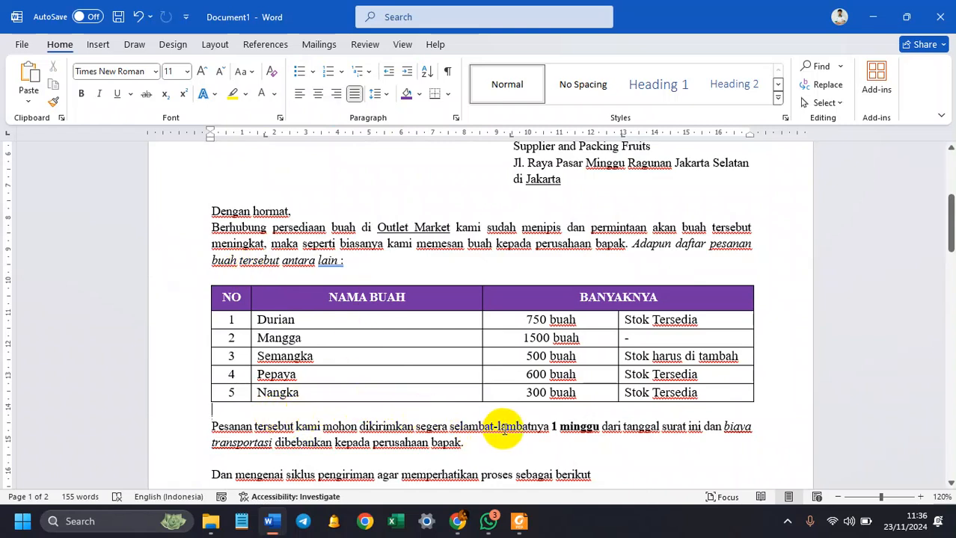
pyautogui.scroll(-4, 503, 427)
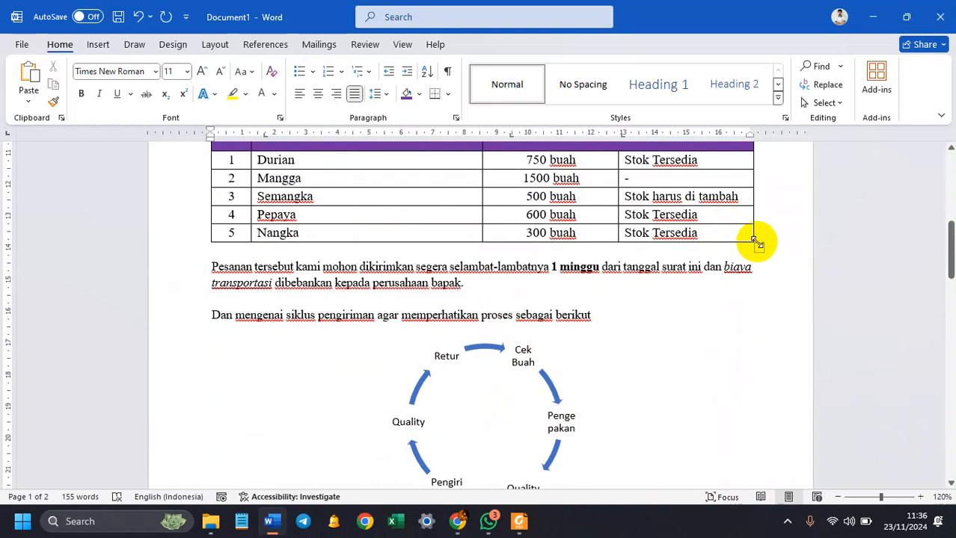
pyautogui.moveTo(759, 244); pyautogui.dragTo(753, 208)
pyautogui.scroll(-7, 739, 235)
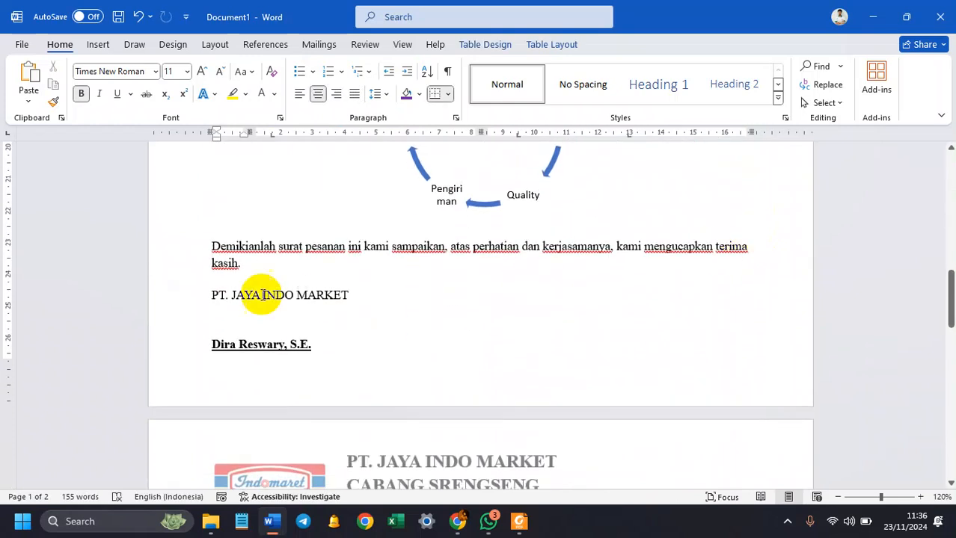
pyautogui.scroll(5, 348, 358)
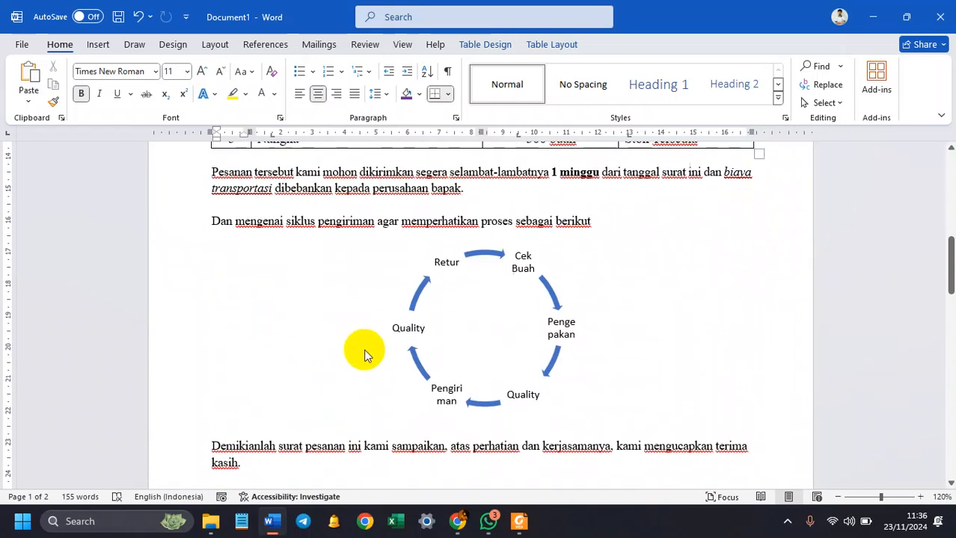
# Step: Make the cycle diagram wider and shorter and shift it to the left
pyautogui.click(490, 356)
pyautogui.moveTo(665, 410); pyautogui.dragTo(749, 393)
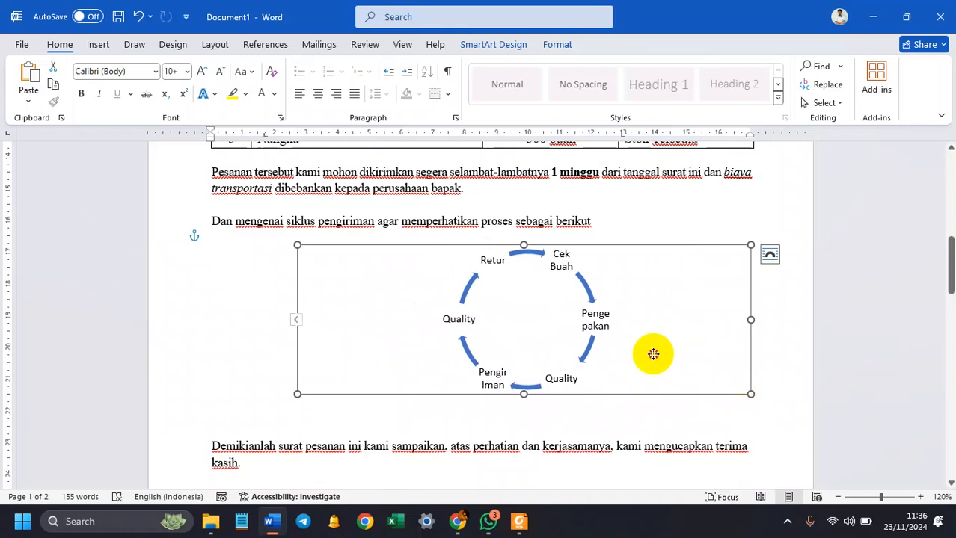
pyautogui.moveTo(647, 244); pyautogui.dragTo(600, 245)
pyautogui.scroll(-2, 373, 378)
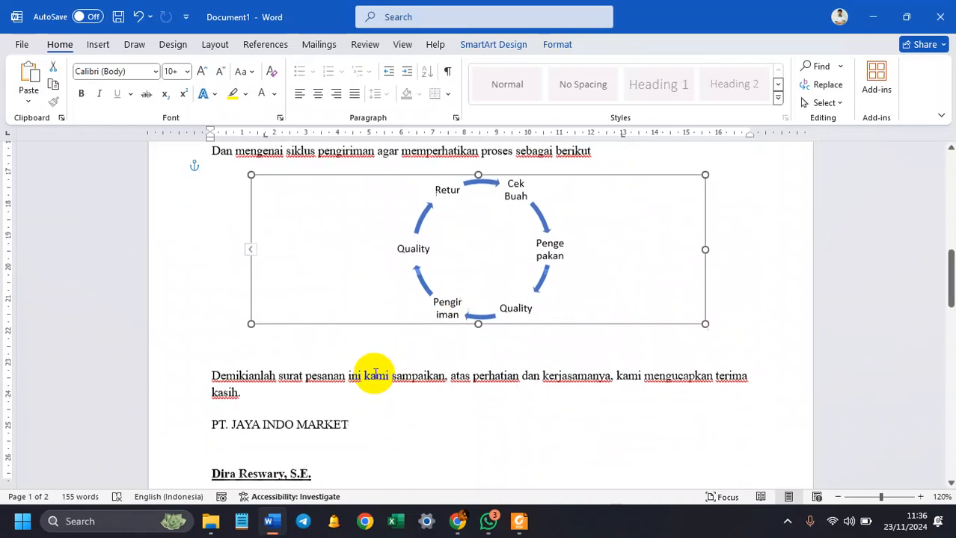
pyautogui.click(371, 338)
pyautogui.scroll(-1, 376, 338)
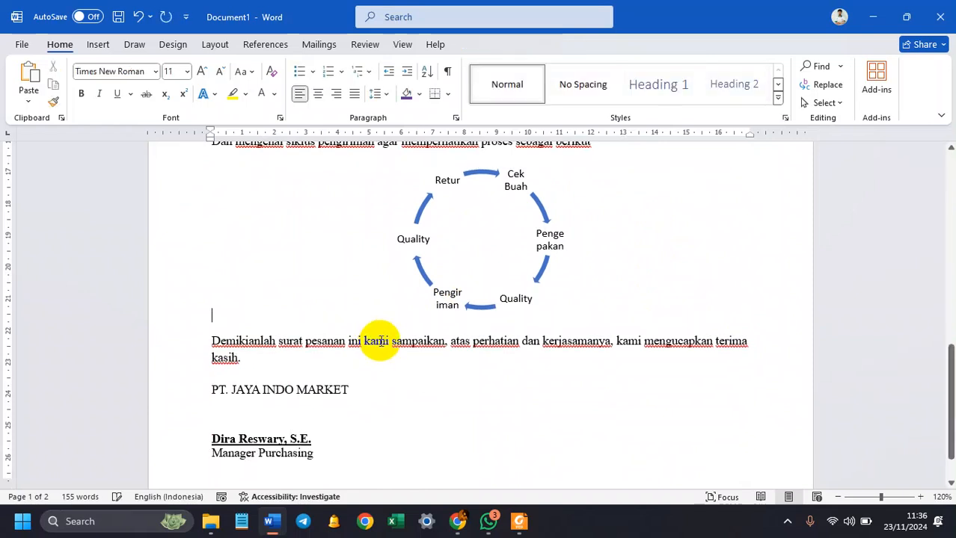
pyautogui.scroll(3, 516, 322)
pyautogui.click(507, 329)
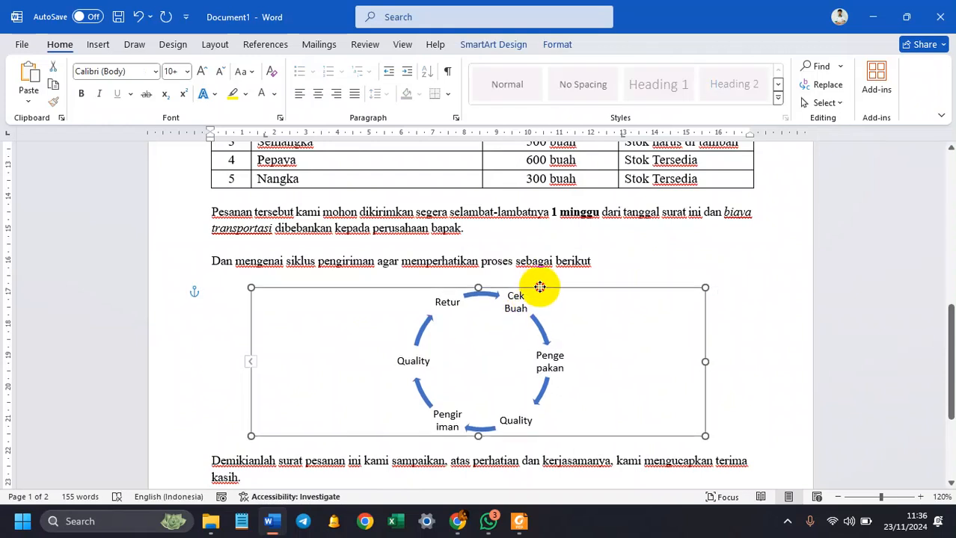
pyautogui.scroll(-4, 542, 322)
# Step: Add a blank line above the signer's name, below PT. JAYA INDO MARKET
pyautogui.click(285, 359)
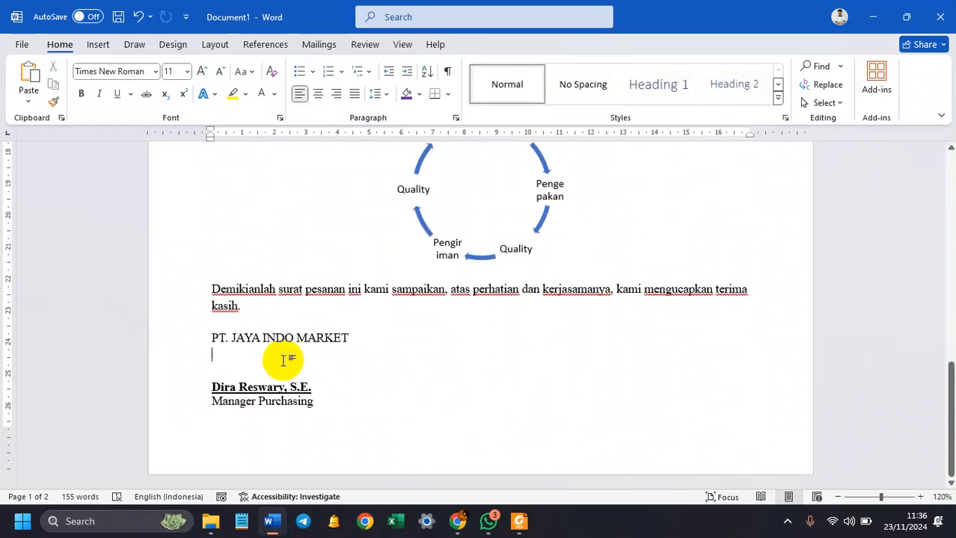
pyautogui.press('Return')
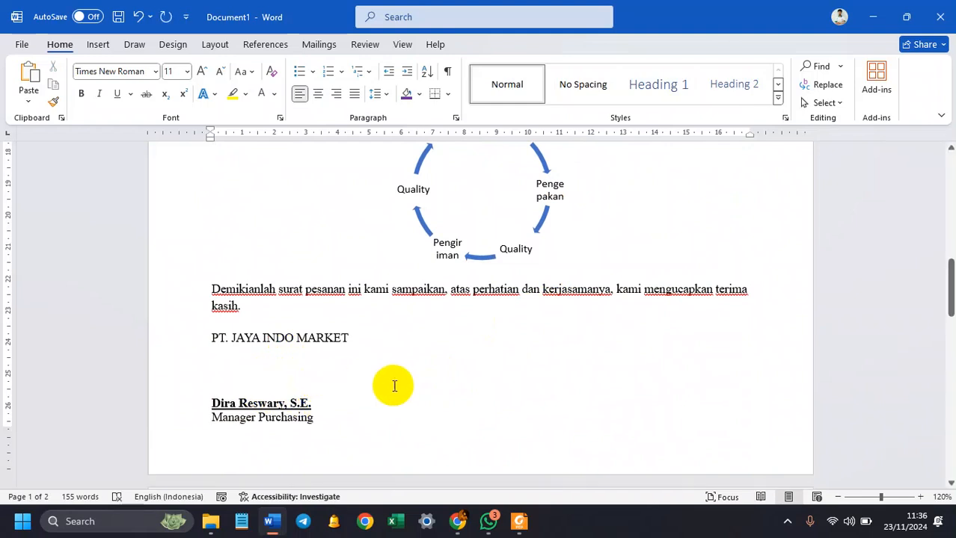
pyautogui.scroll(2, 235, 375)
pyautogui.scroll(-8, 288, 380)
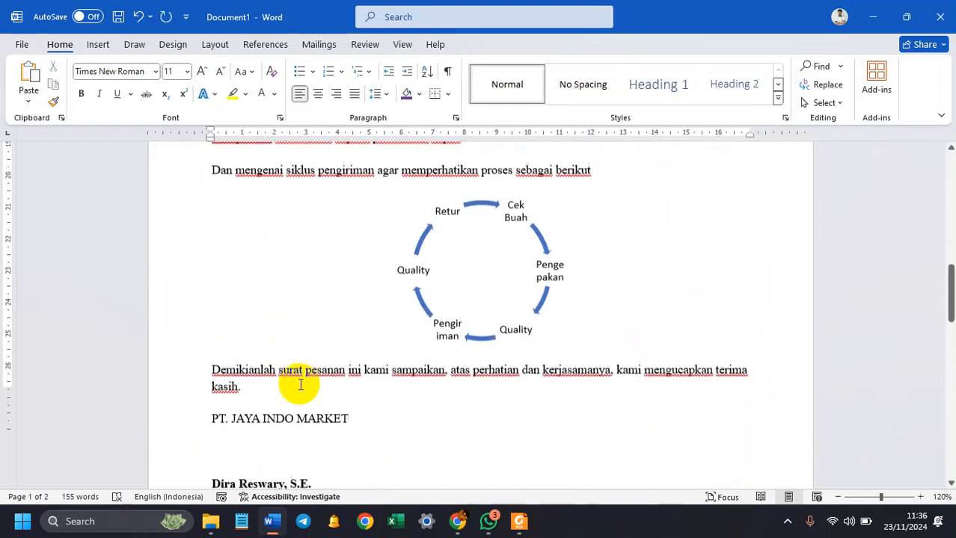
pyautogui.scroll(5, 304, 384)
pyautogui.scroll(-1, 288, 314)
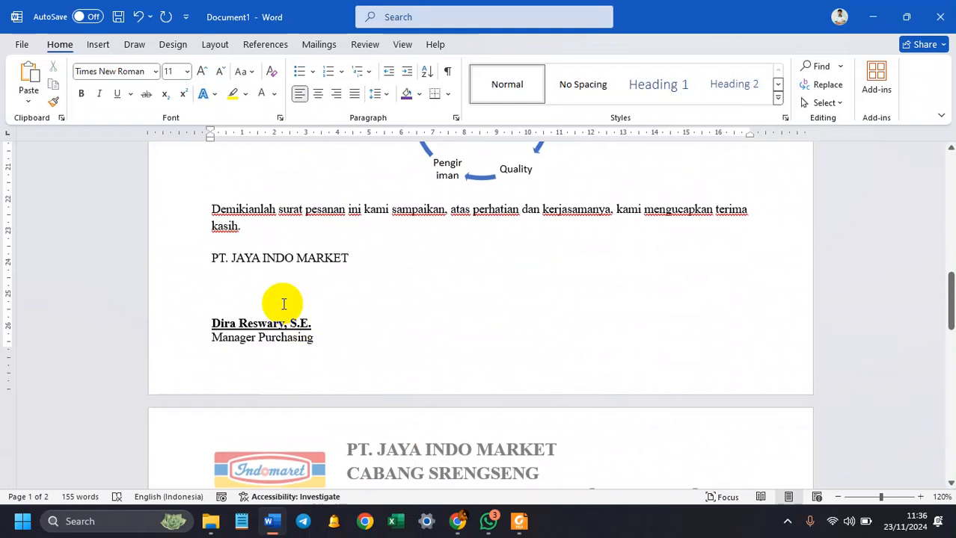
pyautogui.scroll(2, 283, 304)
pyautogui.scroll(2, 292, 367)
pyautogui.scroll(-2, 305, 356)
# Step: Select the signature block through Manager Purchasing and compare it with the reference PDF
pyautogui.moveTo(322, 399)
pyautogui.mouseDown()
pyautogui.moveTo(202, 353)
pyautogui.moveTo(202, 341)
pyautogui.mouseUp()
pyautogui.click(250, 369)
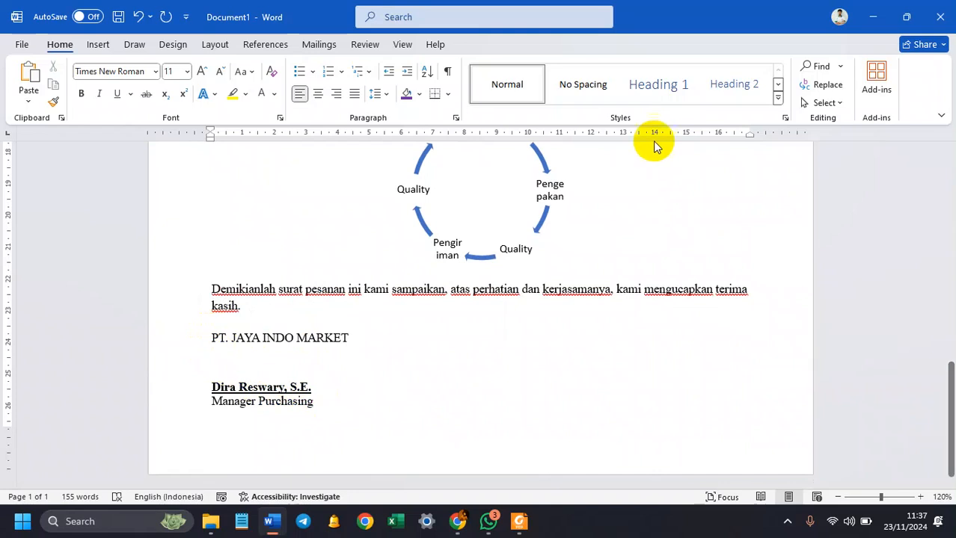
pyautogui.moveTo(247, 334)
pyautogui.mouseDown()
pyautogui.moveTo(329, 397)
pyautogui.moveTo(314, 398)
pyautogui.mouseUp()
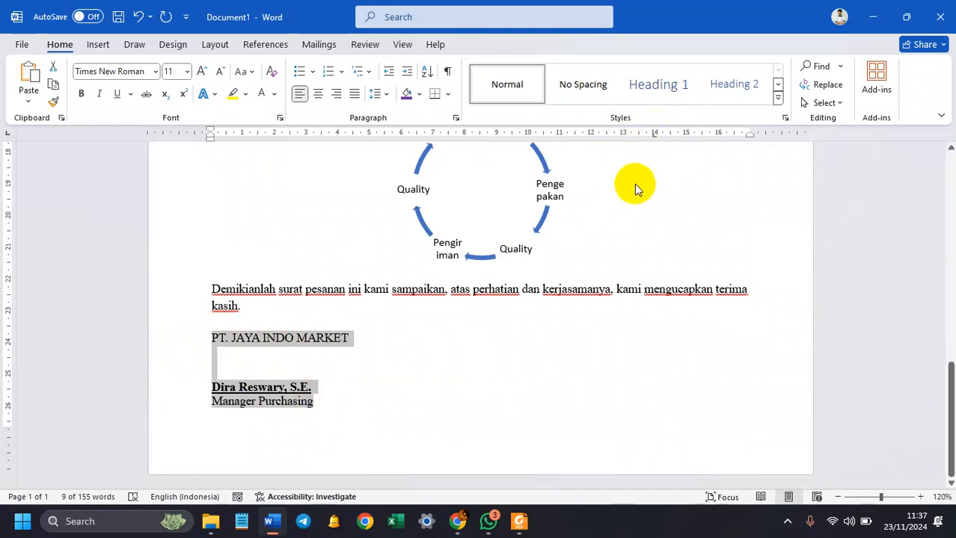
pyautogui.click(516, 530)
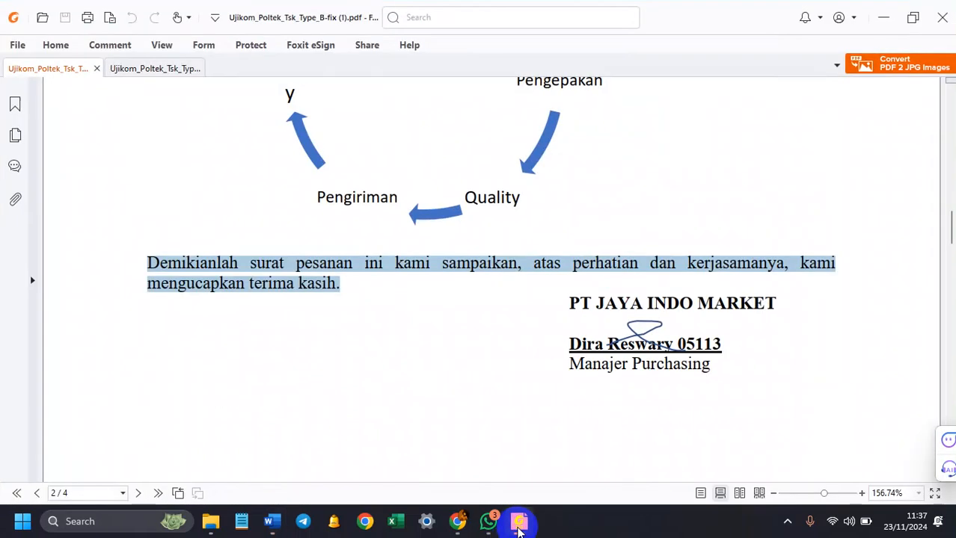
# Step: Tab PT. JAYA INDO MARKET to the right and remove the underline from the signer's name
pyautogui.click(519, 520)
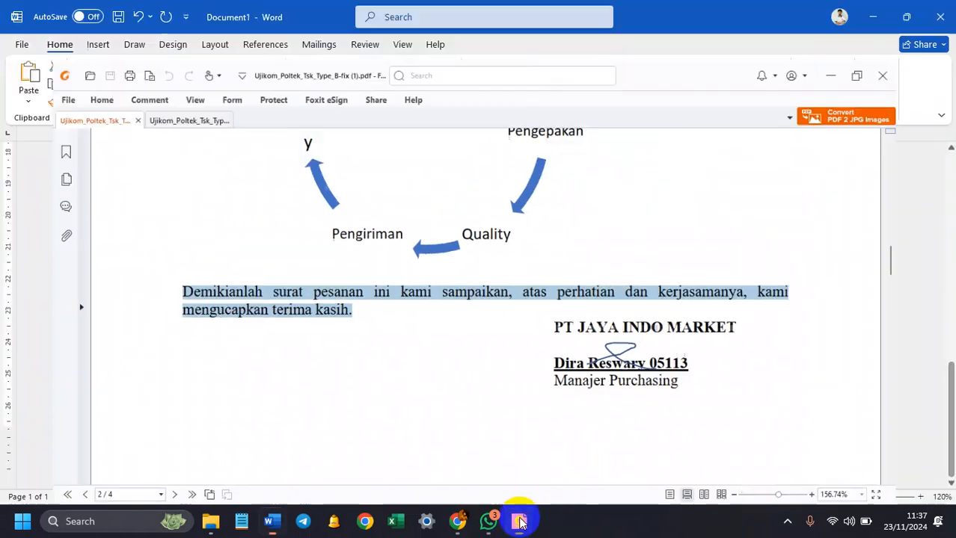
pyautogui.click(209, 338)
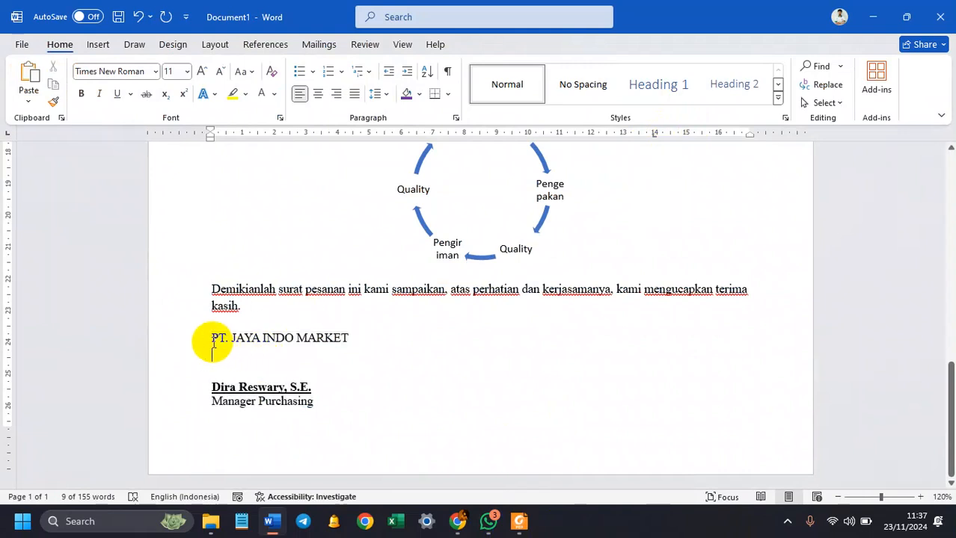
pyautogui.press('Tab')
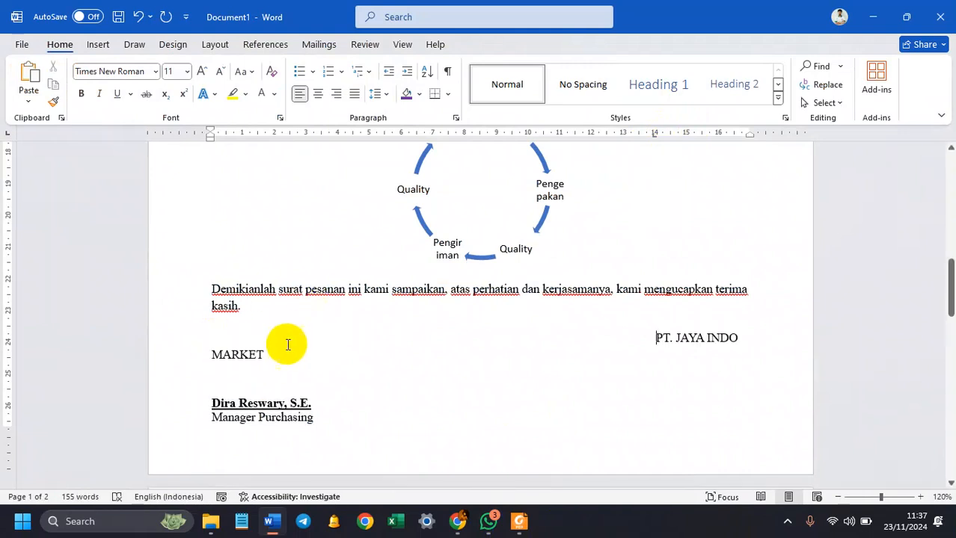
pyautogui.click(211, 404)
pyautogui.press('Tab')
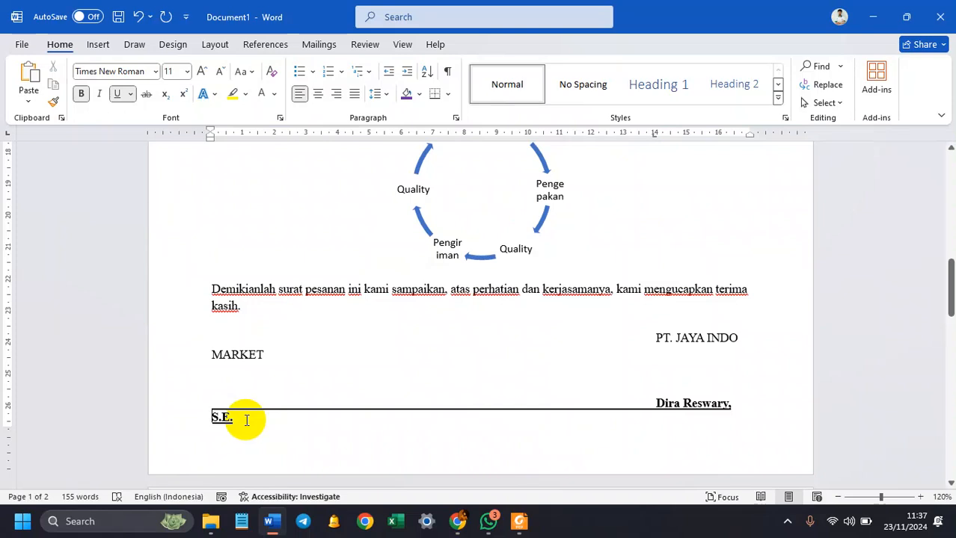
pyautogui.hotkey('ctrl', 'z')
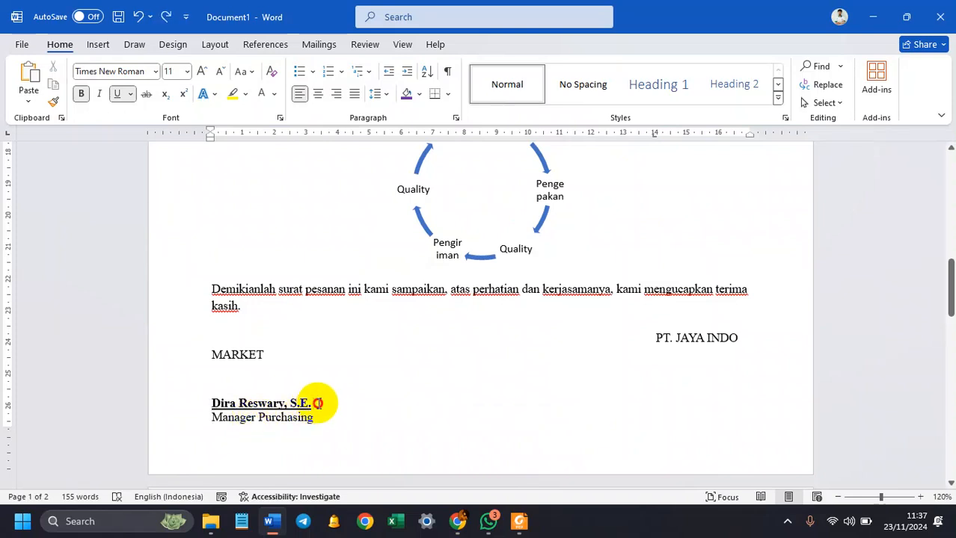
pyautogui.click(117, 94)
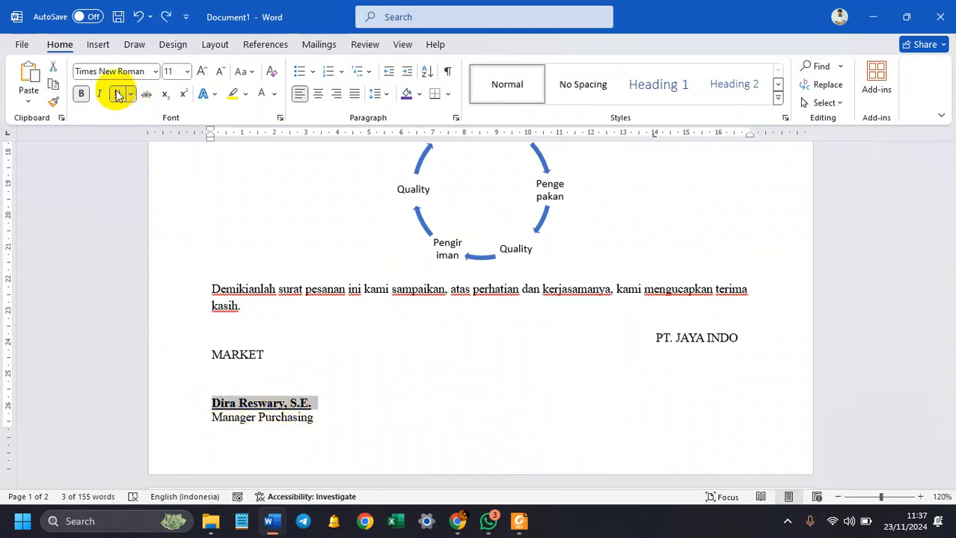
pyautogui.click(333, 418)
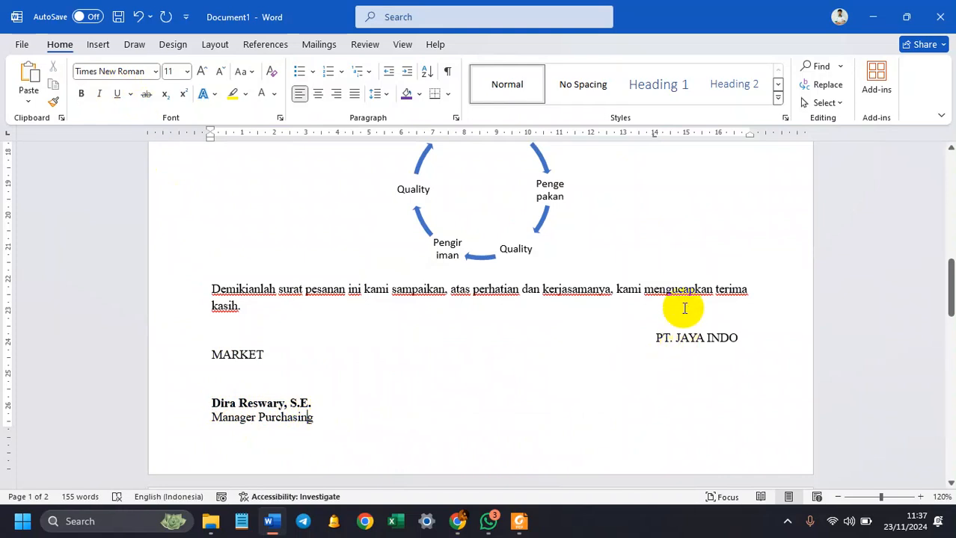
# Step: Tab the signer's name and the Manager Purchasing title over to the right
pyautogui.click(212, 402)
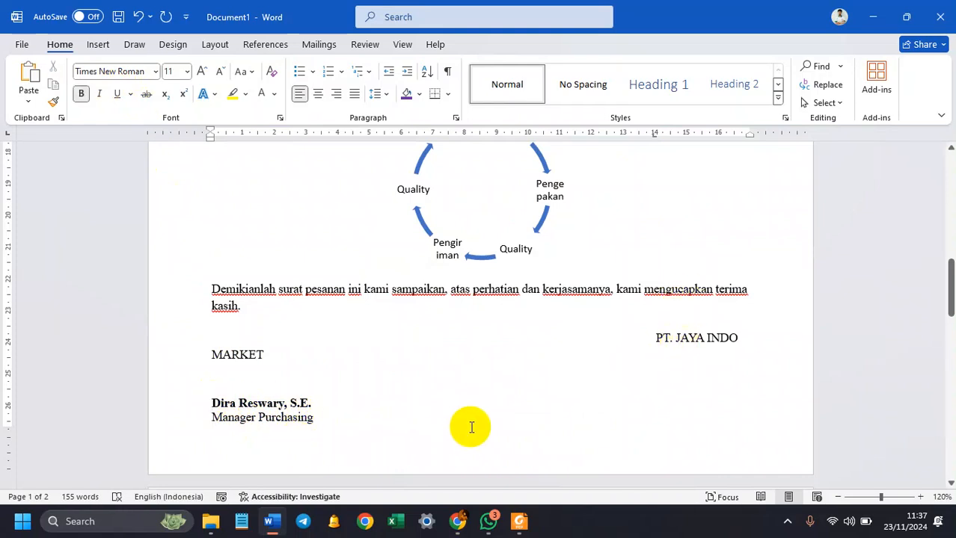
pyautogui.press('Tab')
pyautogui.press('Tab')
pyautogui.press('Tab')
pyautogui.press('Tab')
pyautogui.press('Tab')
pyautogui.press('Tab')
pyautogui.press('Tab')
pyautogui.press('Tab')
pyautogui.press('Tab')
pyautogui.press('Tab')
pyautogui.press('Tab')
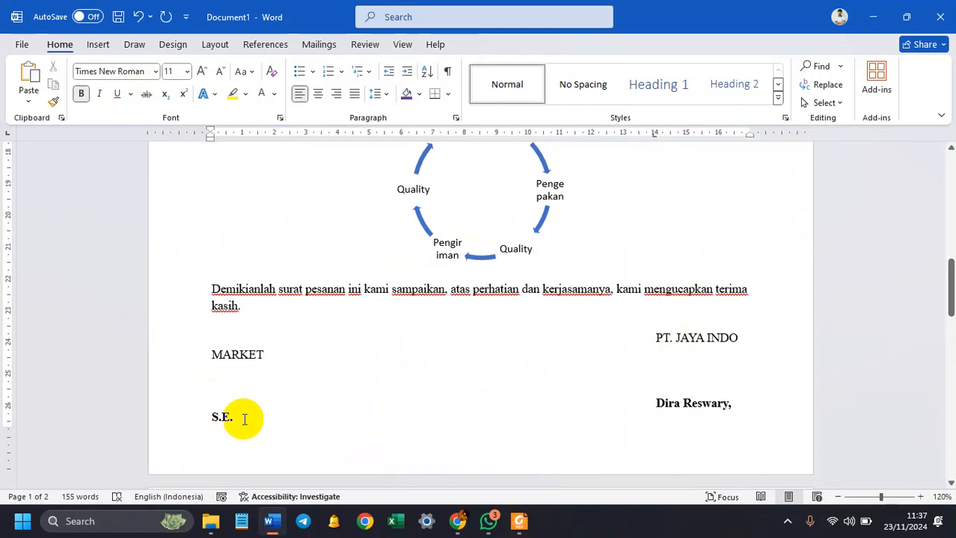
pyautogui.scroll(-3, 240, 418)
pyautogui.scroll(-1, 229, 415)
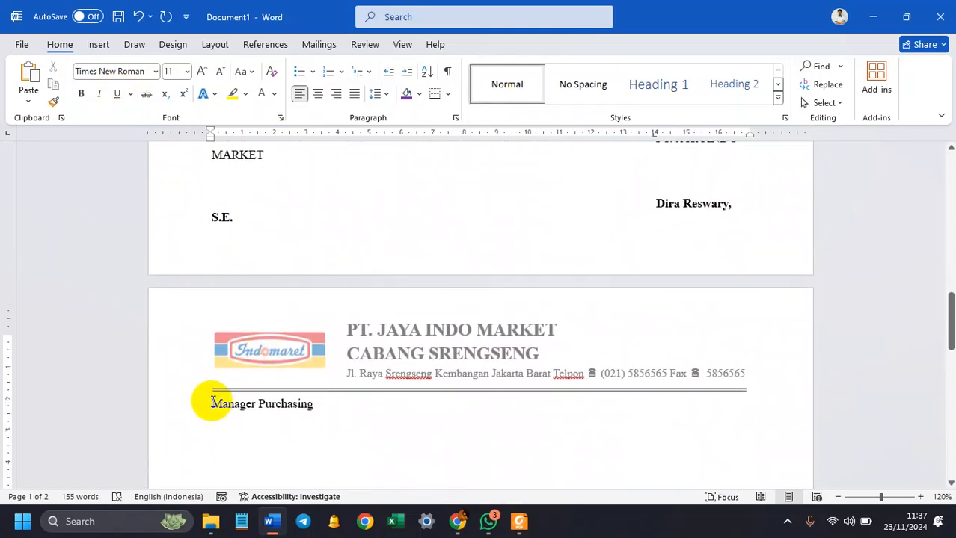
pyautogui.press('Tab')
pyautogui.press('Tab')
pyautogui.press('Tab')
pyautogui.press('Tab')
pyautogui.press('Tab')
pyautogui.press('Tab')
pyautogui.press('Tab')
pyautogui.press('Tab')
pyautogui.press('Tab')
pyautogui.press('Tab')
pyautogui.press('Tab')
pyautogui.scroll(3, 582, 412)
pyautogui.scroll(-3, 314, 417)
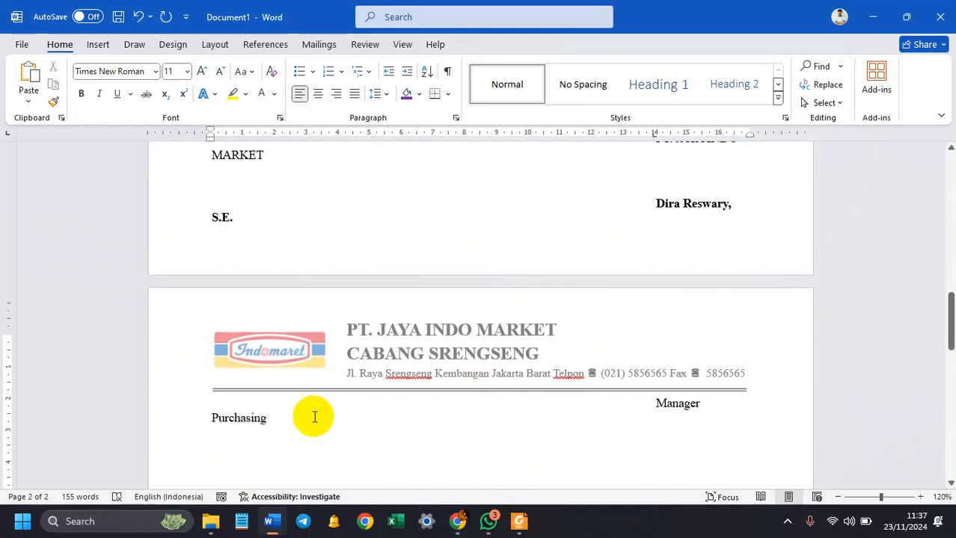
# Step: Move the signature block's tab stop from 14 to about 12 cm
pyautogui.moveTo(274, 416); pyautogui.dragTo(659, 303)
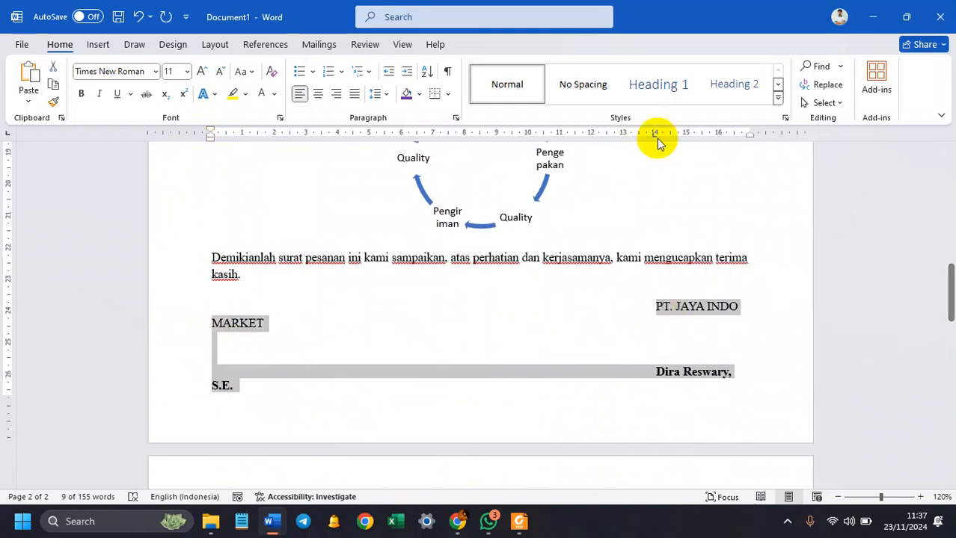
pyautogui.moveTo(655, 142); pyautogui.dragTo(626, 142)
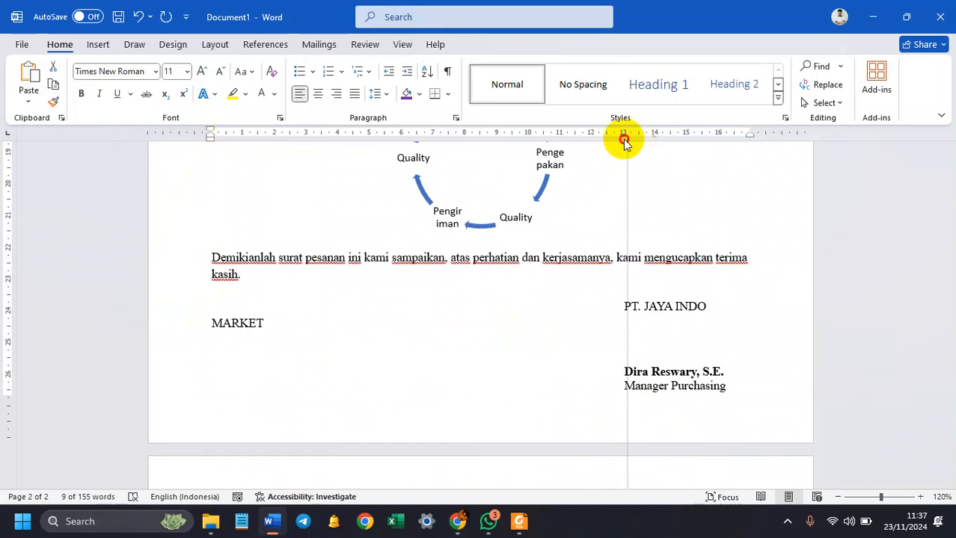
pyautogui.moveTo(624, 142)
pyautogui.mouseDown()
pyautogui.moveTo(587, 140)
pyautogui.moveTo(594, 137)
pyautogui.mouseUp()
pyautogui.click(705, 376)
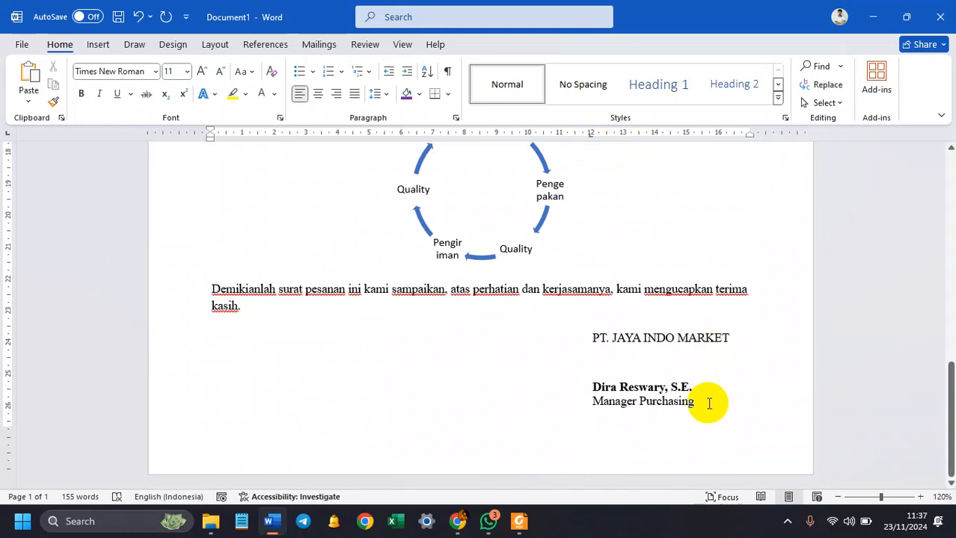
pyautogui.moveTo(605, 385); pyautogui.dragTo(693, 387)
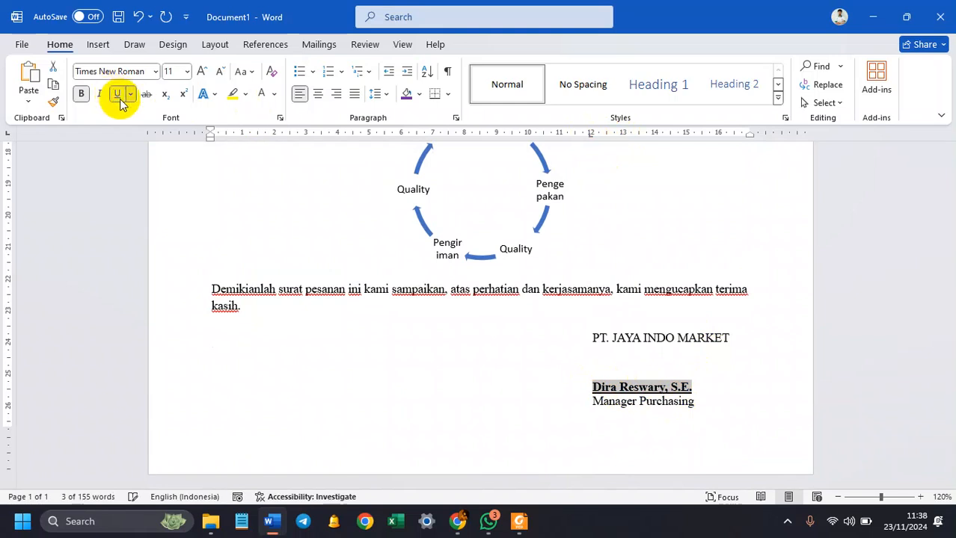
pyautogui.click(518, 342)
pyautogui.scroll(15, 669, 363)
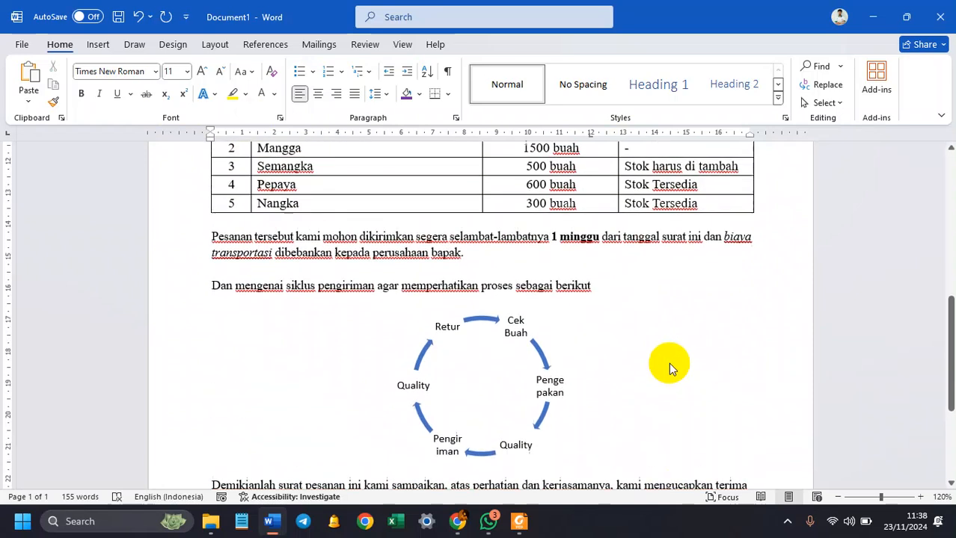
pyautogui.scroll(-10, 668, 295)
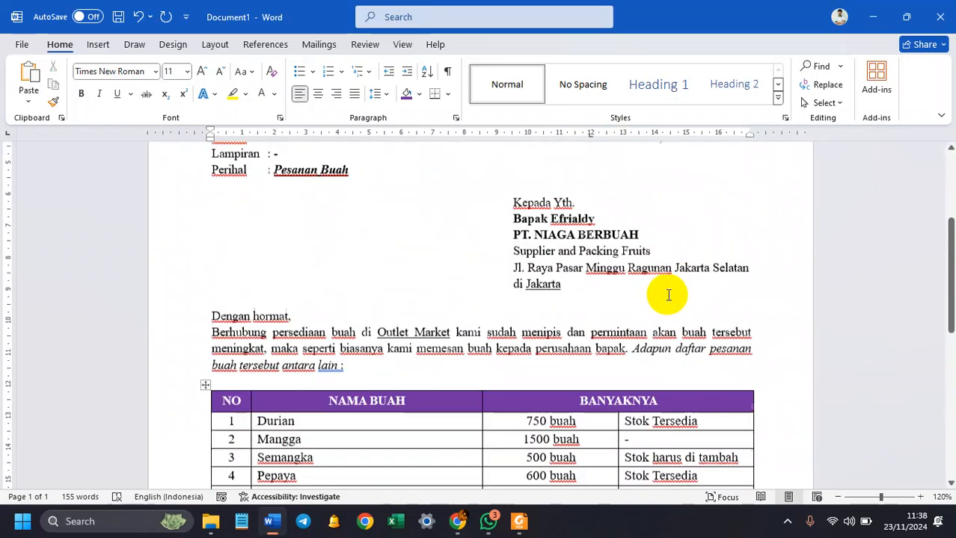
pyautogui.scroll(10, 666, 294)
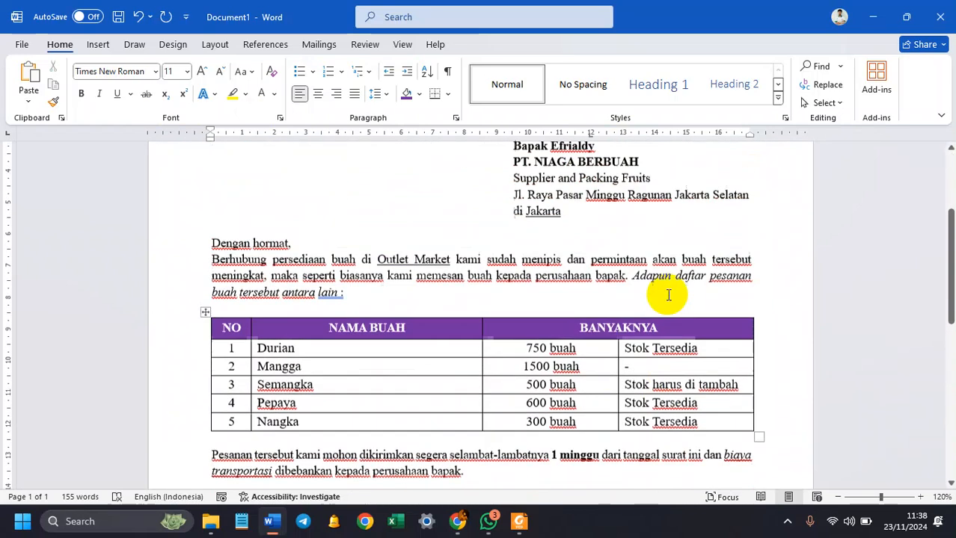
pyautogui.scroll(3, 668, 295)
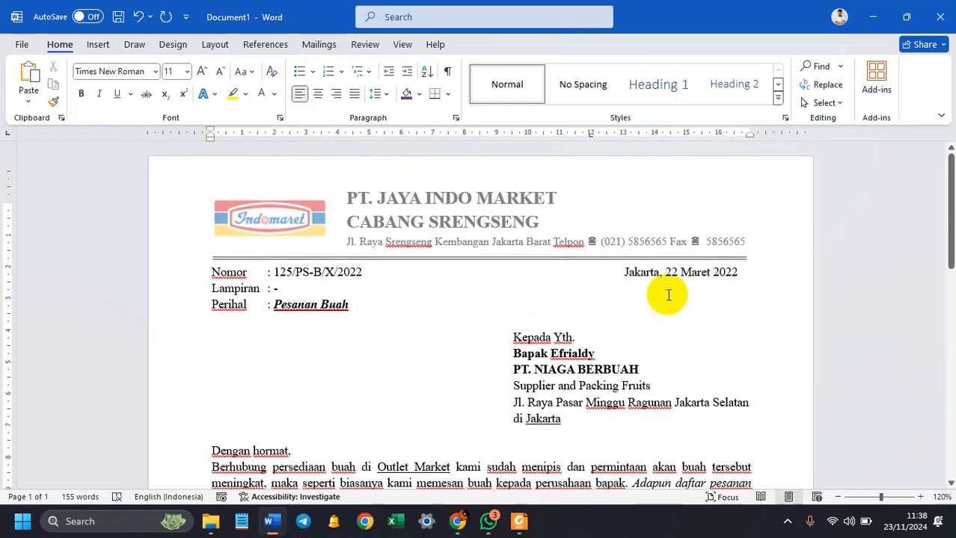
pyautogui.scroll(-1, 668, 295)
pyautogui.scroll(1, 668, 296)
pyautogui.scroll(-1, 668, 296)
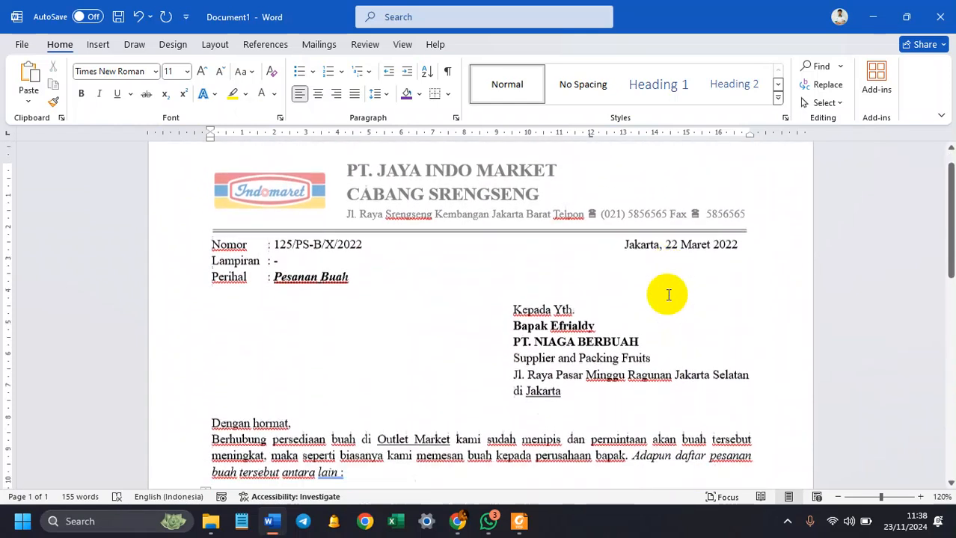
pyautogui.scroll(-13, 668, 295)
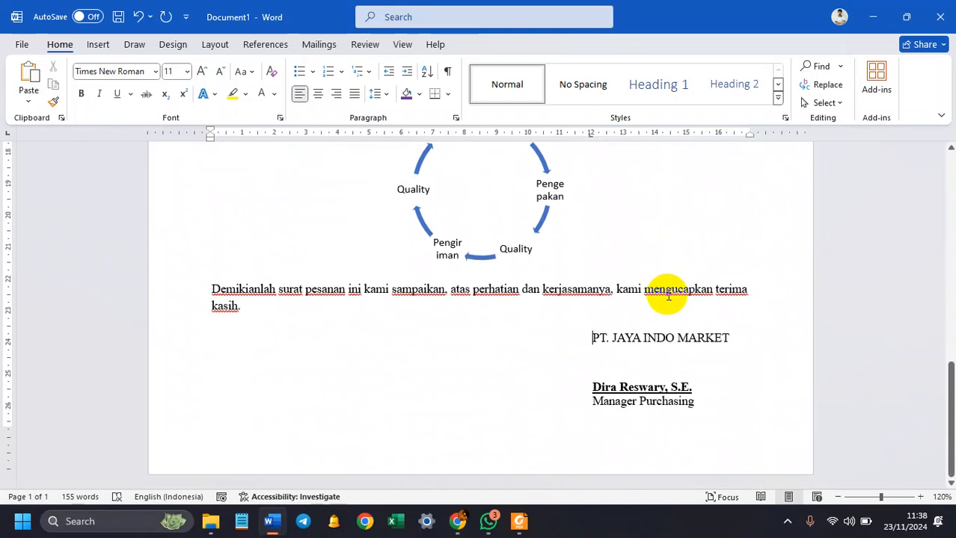
pyautogui.moveTo(702, 410); pyautogui.dragTo(444, 262)
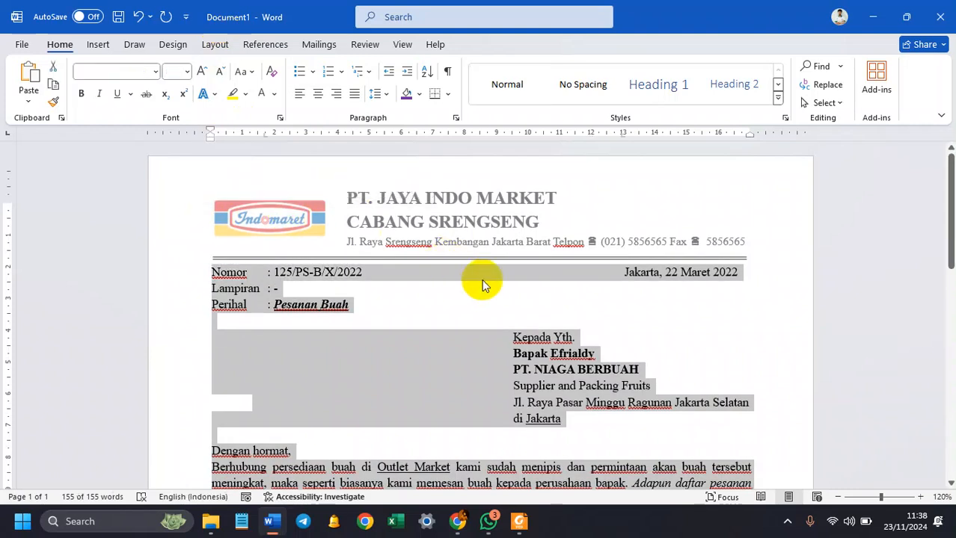
# Step: Set the letterhead text and logo to 1,0 line spacing
pyautogui.click(482, 279)
pyautogui.doubleClick(717, 242)
pyautogui.moveTo(745, 241); pyautogui.dragTo(262, 123)
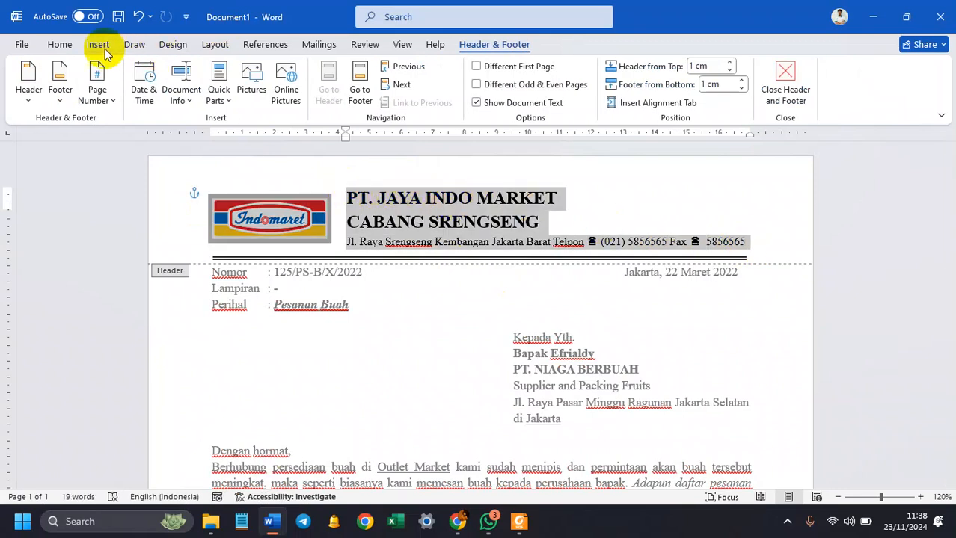
pyautogui.click(59, 44)
pyautogui.click(380, 96)
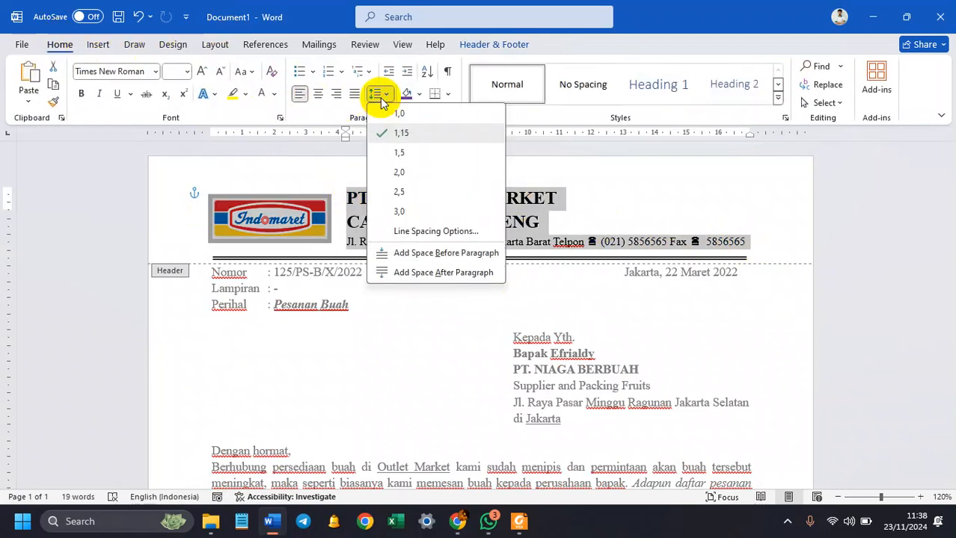
pyautogui.click(401, 134)
pyautogui.click(378, 95)
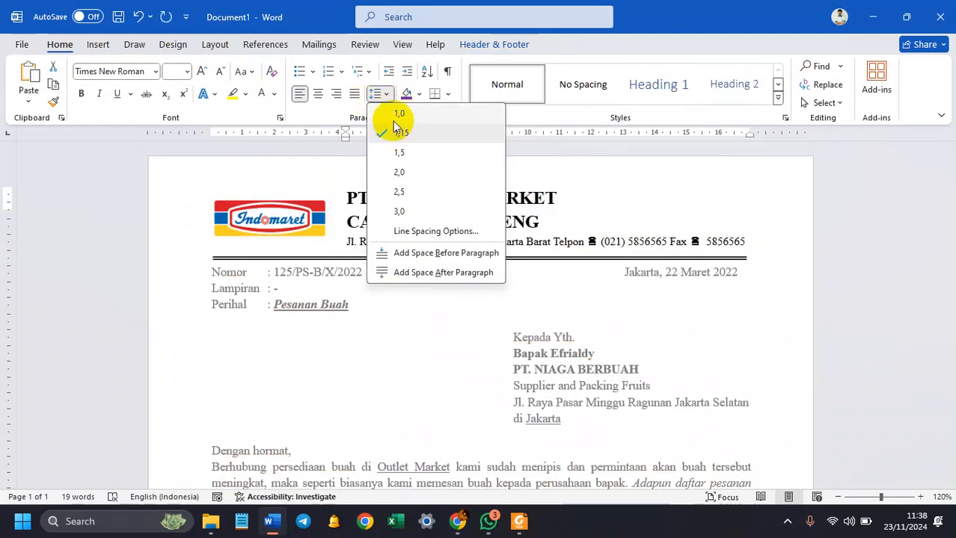
pyautogui.click(399, 116)
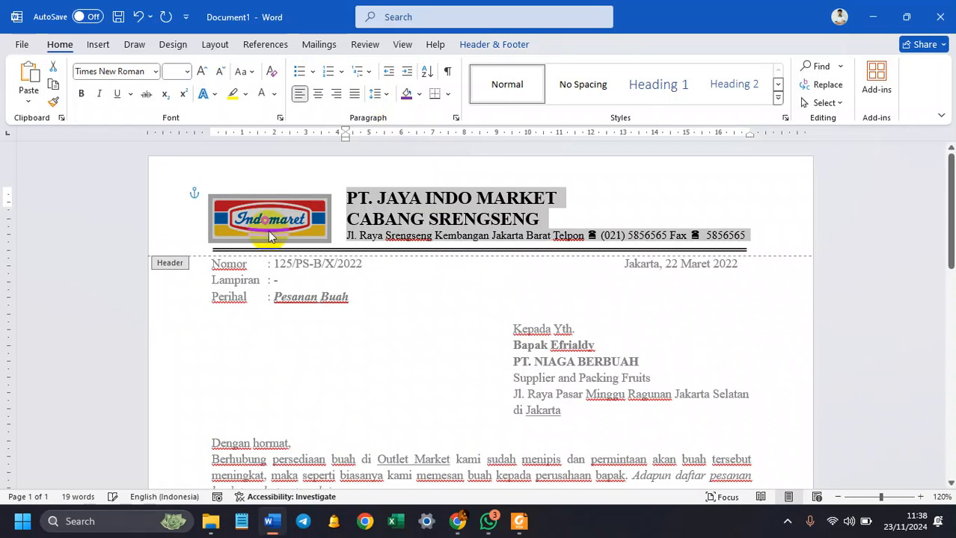
pyautogui.doubleClick(214, 267)
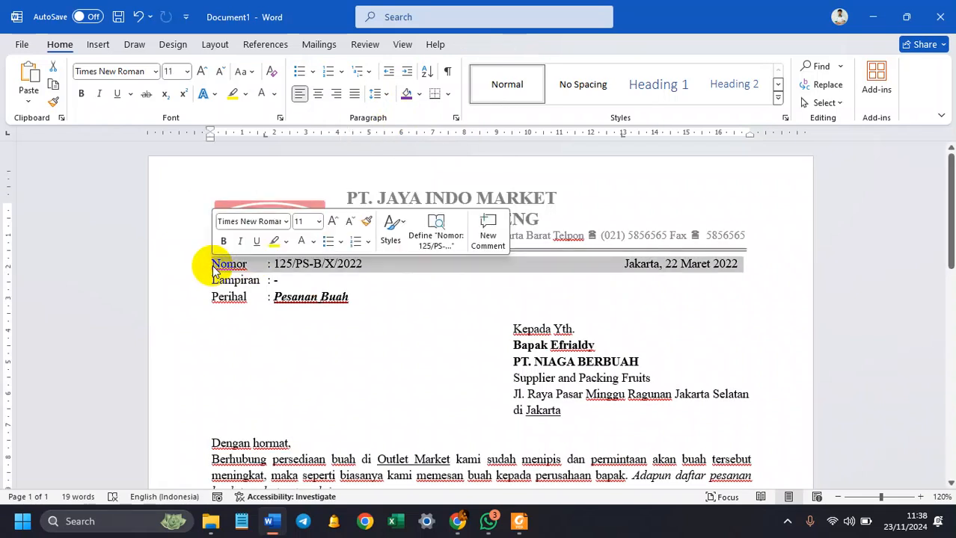
# Step: Give the whole letter body 1,0 single line spacing
pyautogui.moveTo(211, 263); pyautogui.dragTo(694, 393)
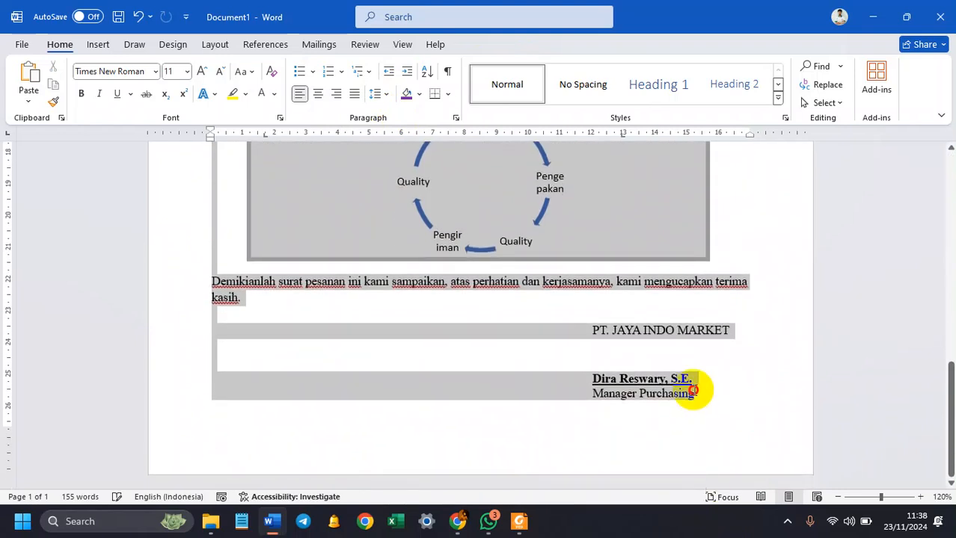
pyautogui.click(377, 94)
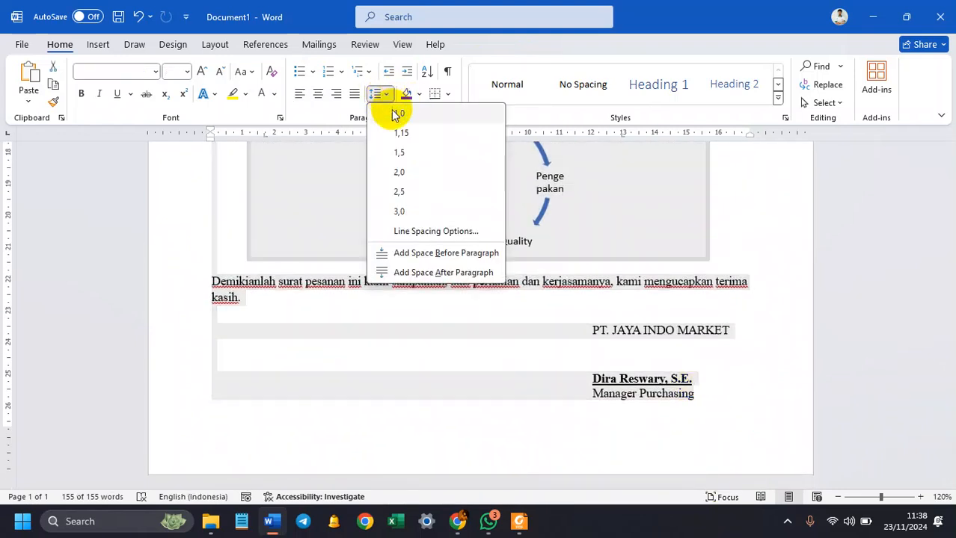
pyautogui.click(396, 114)
pyautogui.scroll(10, 533, 217)
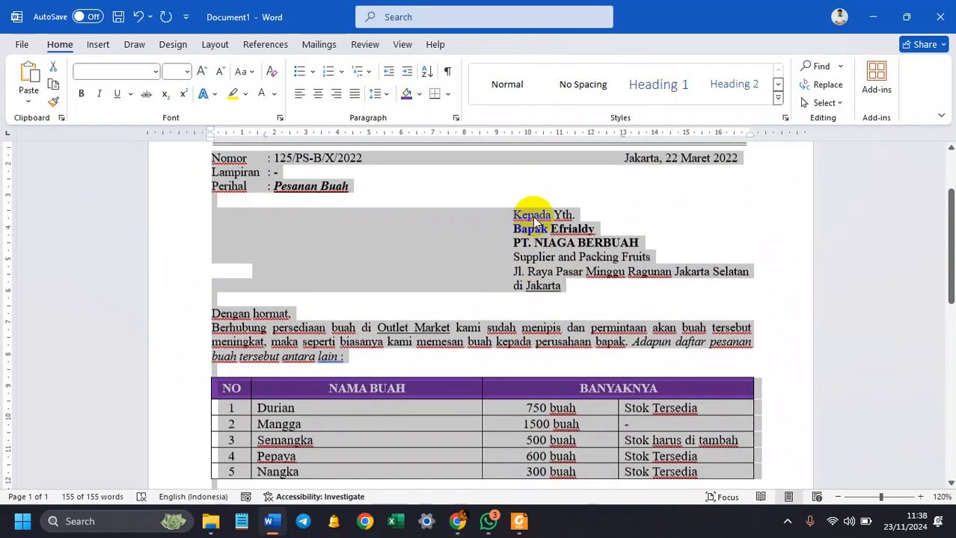
pyautogui.scroll(2, 533, 217)
# Step: Insert an extra blank line above the signatory's name
pyautogui.click(463, 270)
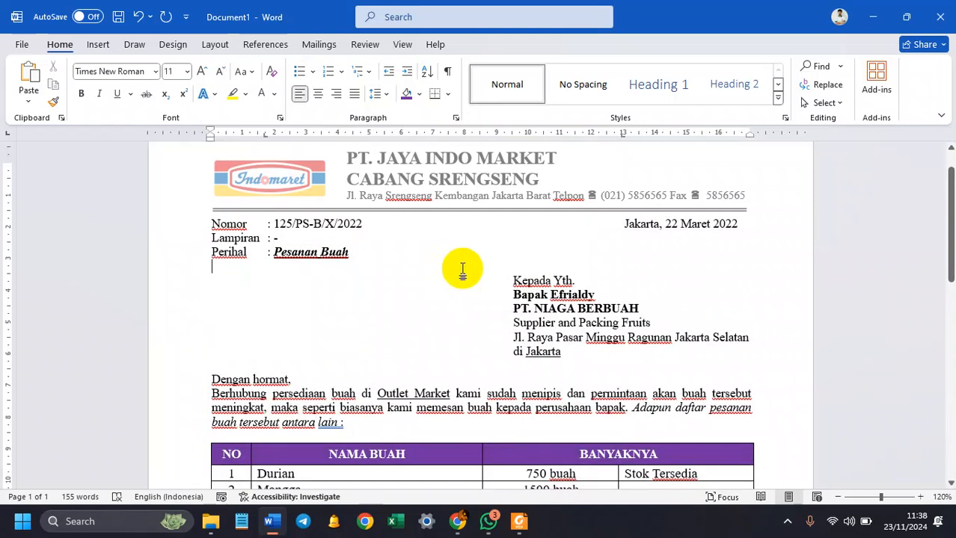
pyautogui.scroll(-9, 462, 269)
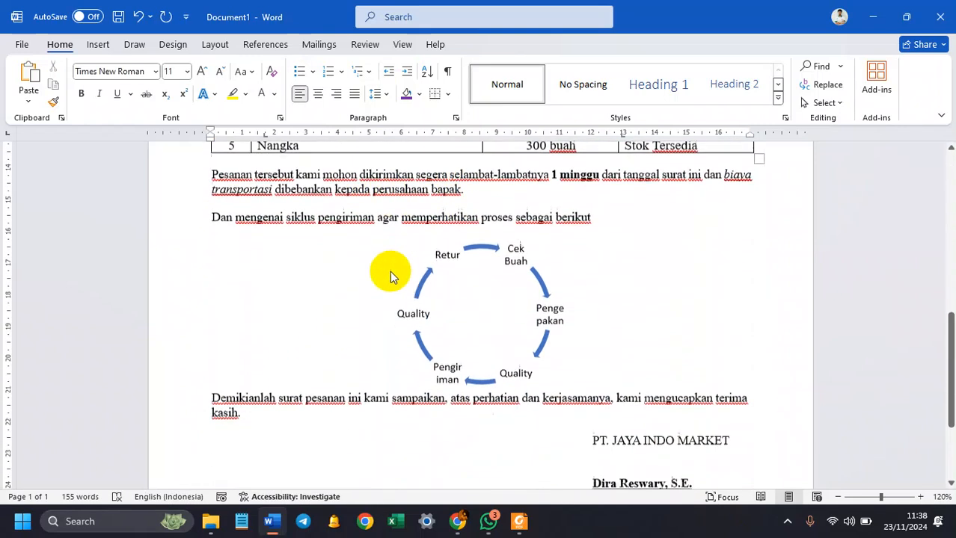
pyautogui.scroll(-3, 390, 277)
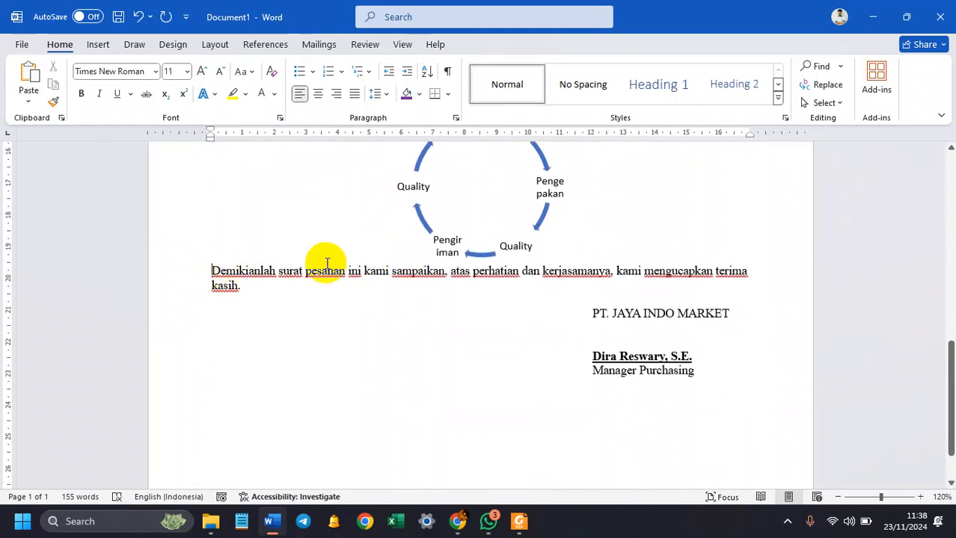
pyautogui.scroll(5, 345, 258)
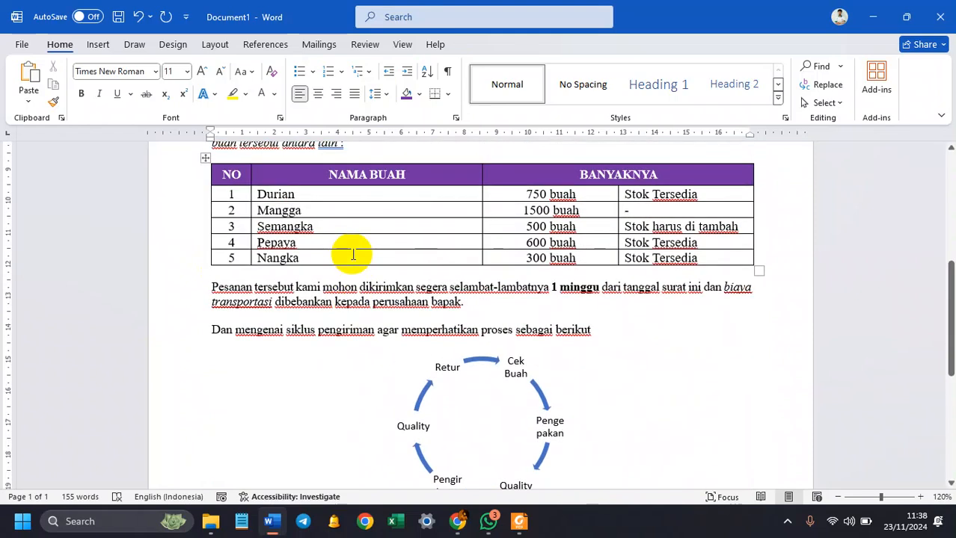
pyautogui.scroll(-5, 456, 345)
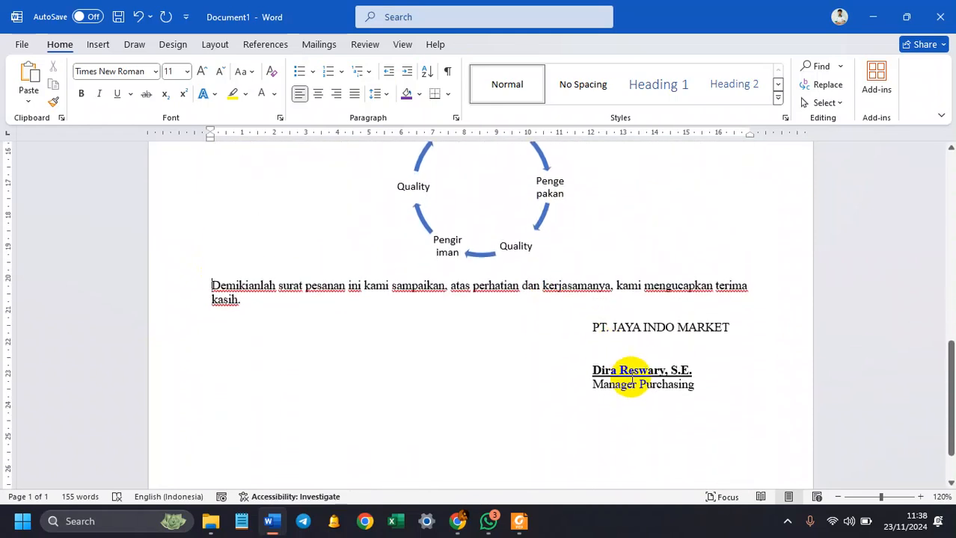
pyautogui.press('Return')
pyautogui.press('Up')
pyautogui.press('Up')
pyautogui.press('Up')
pyautogui.press('Up')
pyautogui.press('Up')
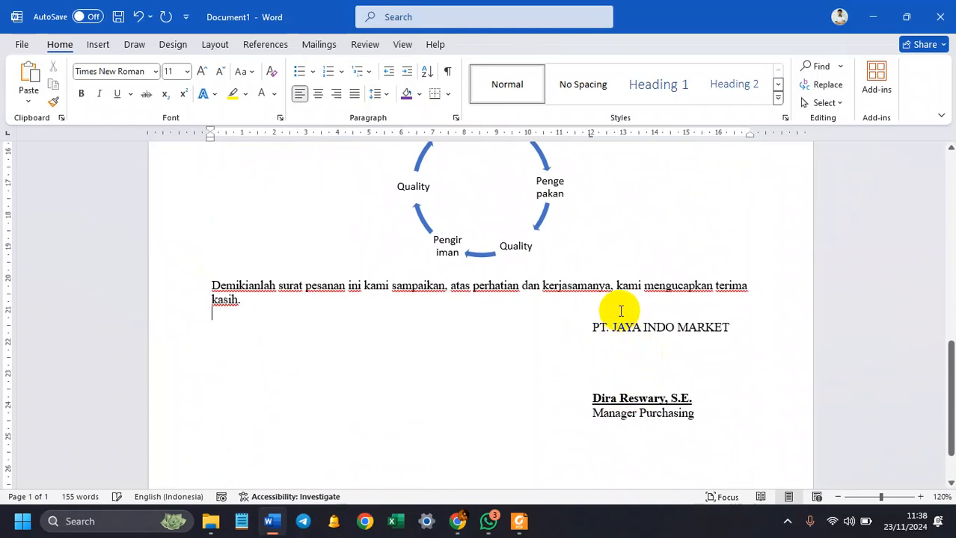
# Step: Make PT. JAYA INDO MARKET in the closing bold
pyautogui.scroll(-2, 645, 327)
pyautogui.moveTo(591, 264); pyautogui.dragTo(746, 265)
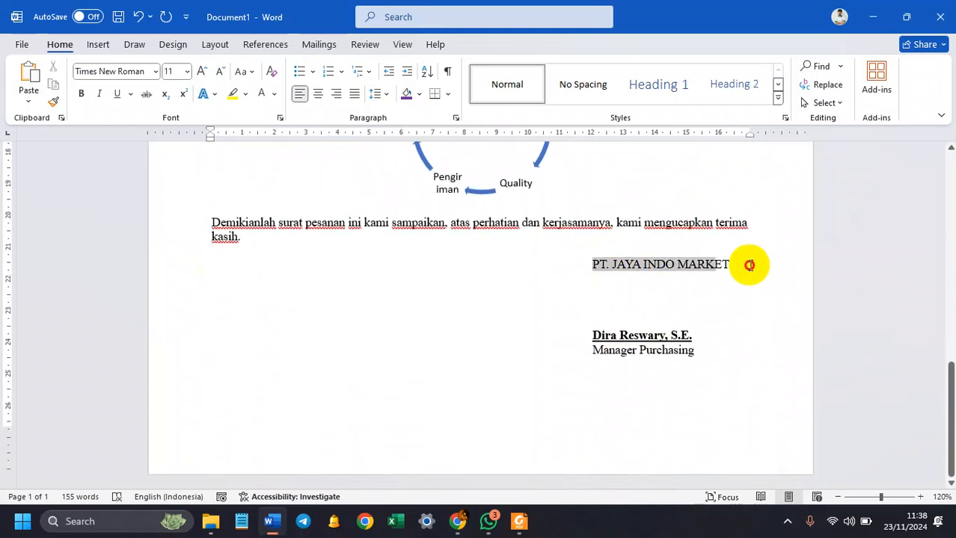
pyautogui.click(81, 93)
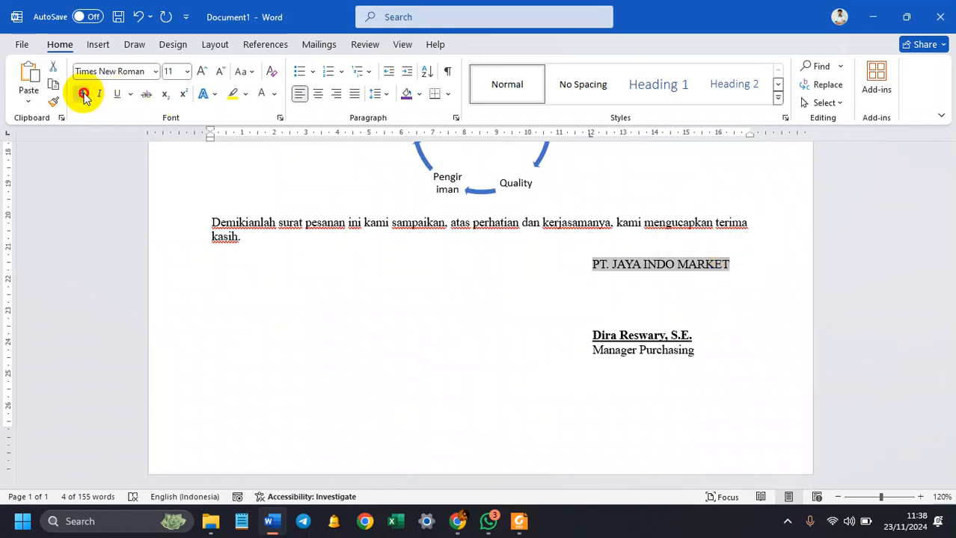
pyautogui.scroll(2, 546, 297)
pyautogui.scroll(6, 582, 297)
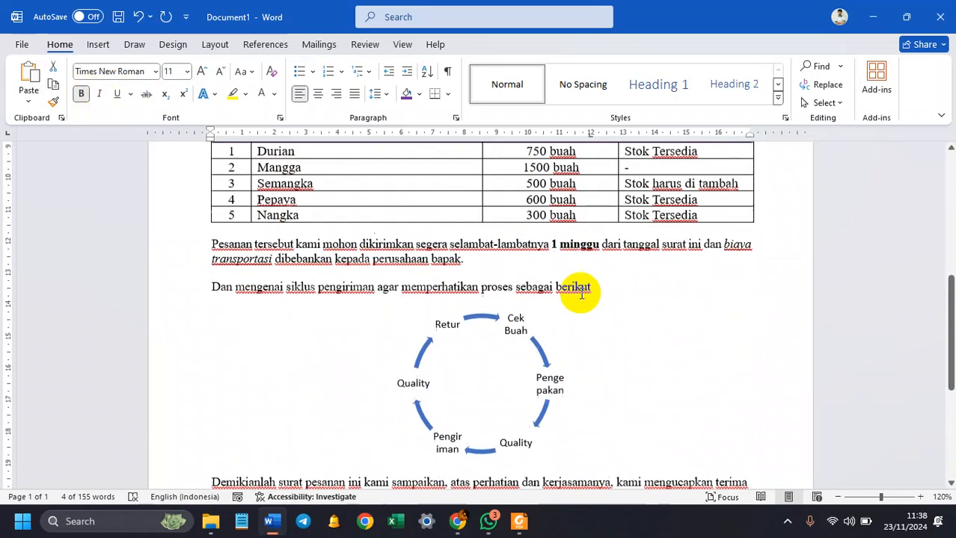
# Step: Stretch the delivery-cycle diagram's bottom edge down slightly
pyautogui.scroll(-2, 603, 314)
pyautogui.click(529, 338)
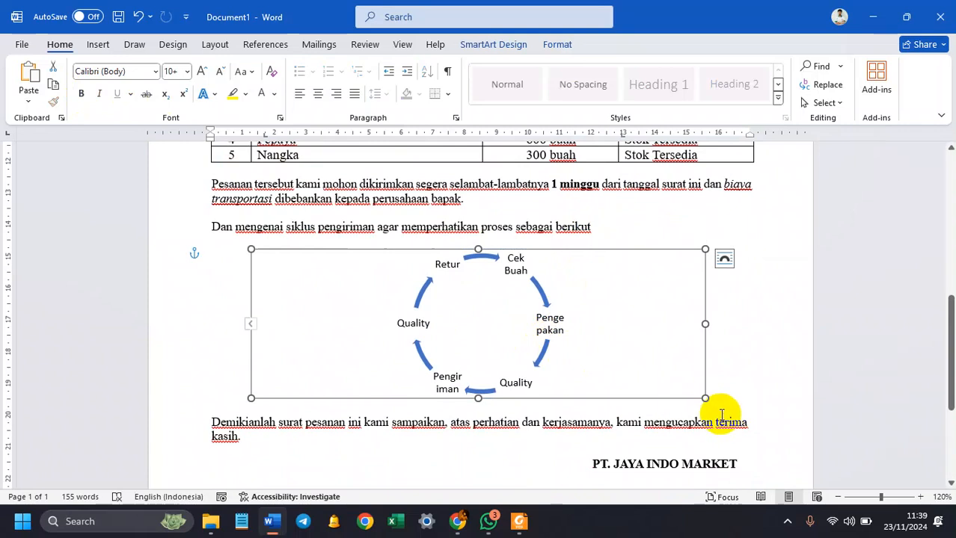
pyautogui.moveTo(705, 398)
pyautogui.mouseDown()
pyautogui.moveTo(711, 432)
pyautogui.moveTo(704, 416)
pyautogui.mouseUp()
pyautogui.click(729, 391)
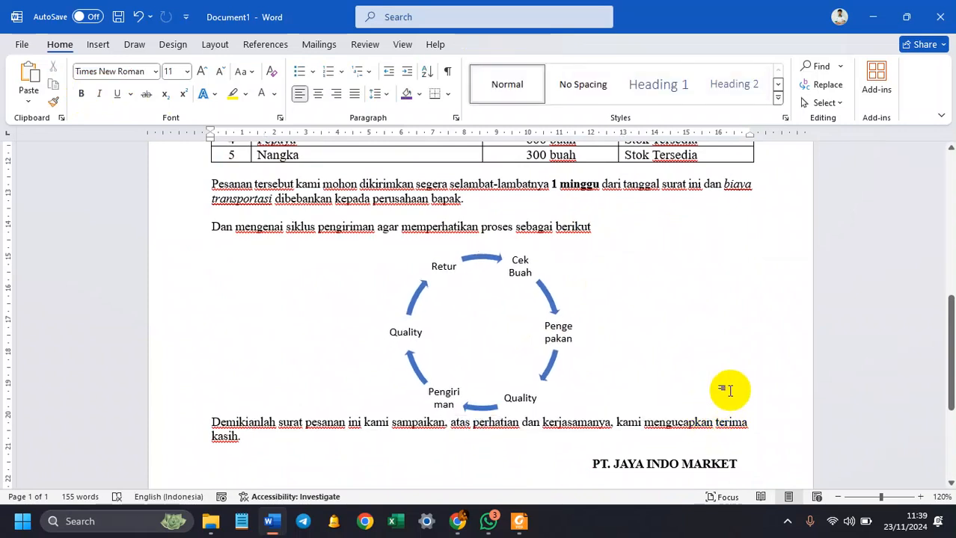
pyautogui.scroll(-1, 465, 391)
pyautogui.click(544, 337)
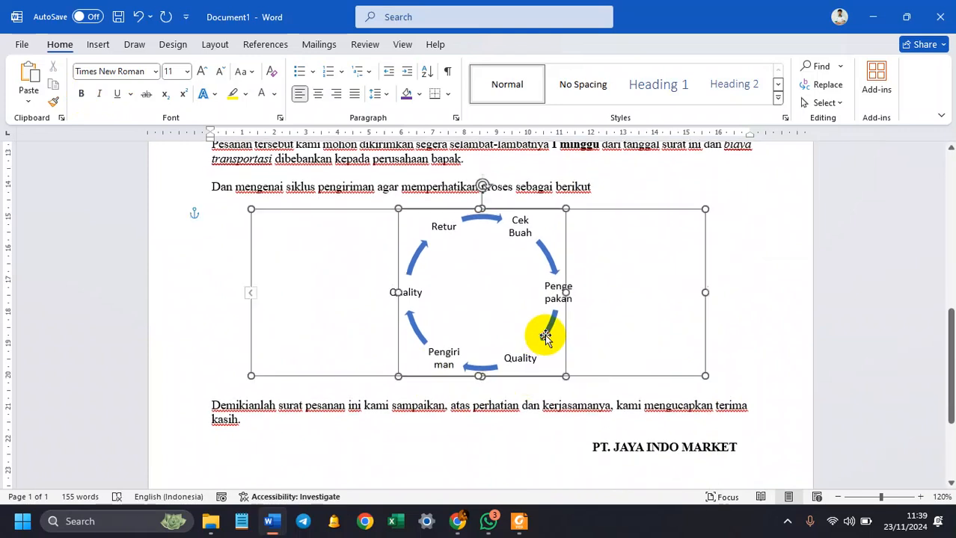
pyautogui.click(727, 374)
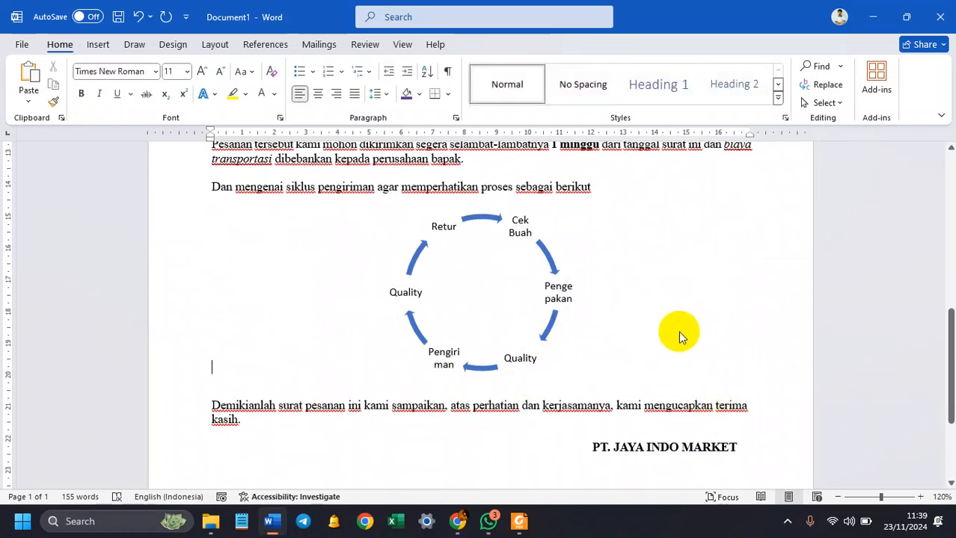
# Step: Enlarge the cycle diagram a little more toward the closing paragraph
pyautogui.click(606, 297)
pyautogui.moveTo(705, 374); pyautogui.dragTo(717, 388)
pyautogui.click(754, 352)
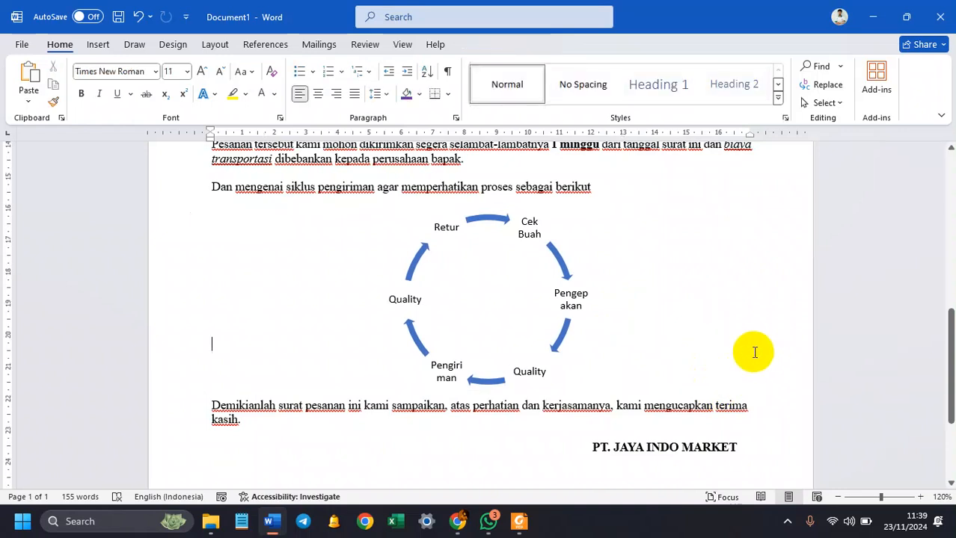
pyautogui.scroll(-3, 748, 352)
pyautogui.scroll(10, 744, 353)
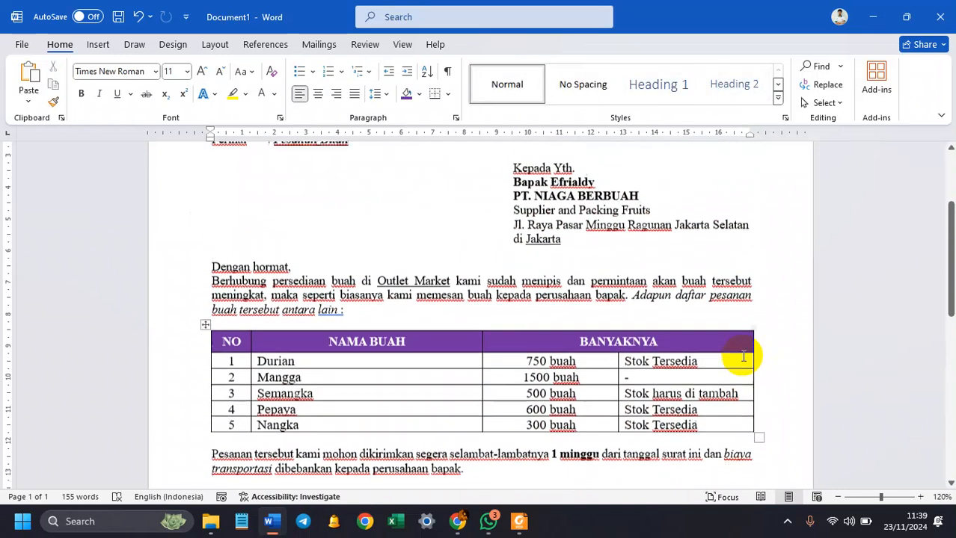
pyautogui.scroll(1, 743, 356)
pyautogui.click(210, 317)
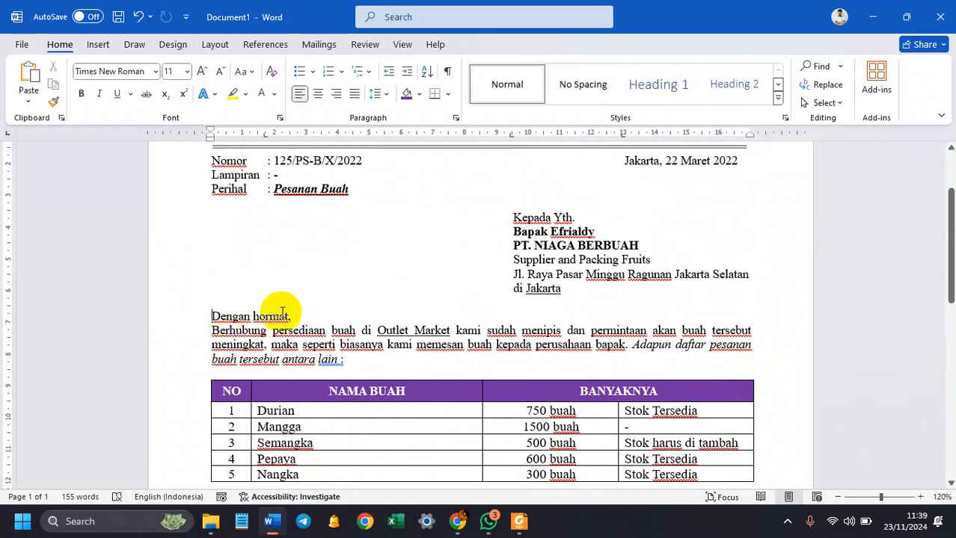
# Step: Insert a blank line above 'Dengan hormat,'
pyautogui.press('Return')
pyautogui.scroll(-3, 344, 296)
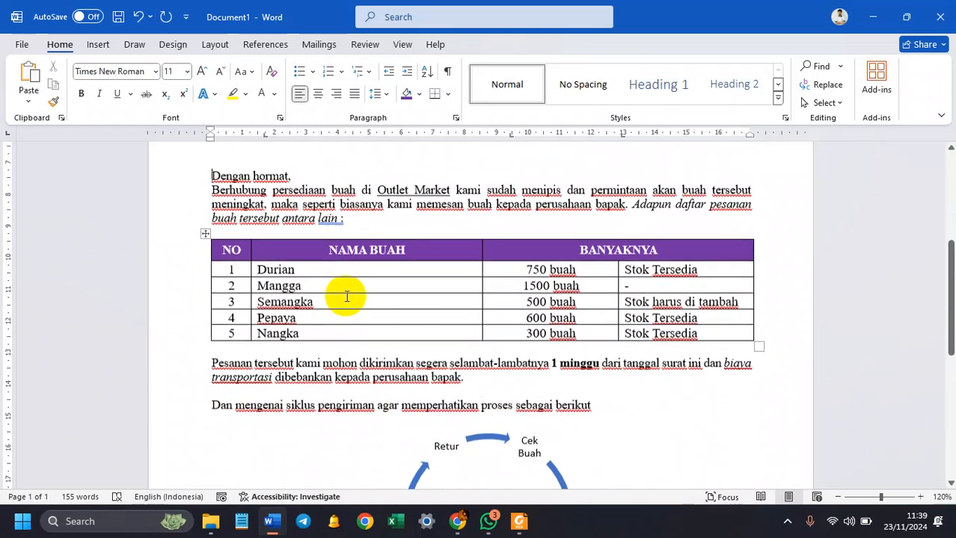
pyautogui.scroll(-5, 348, 299)
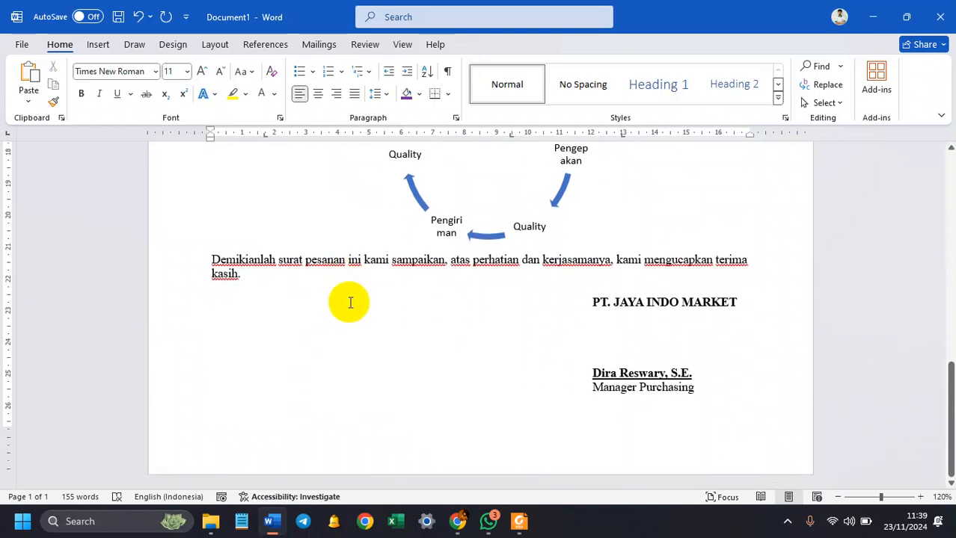
pyautogui.scroll(10, 406, 299)
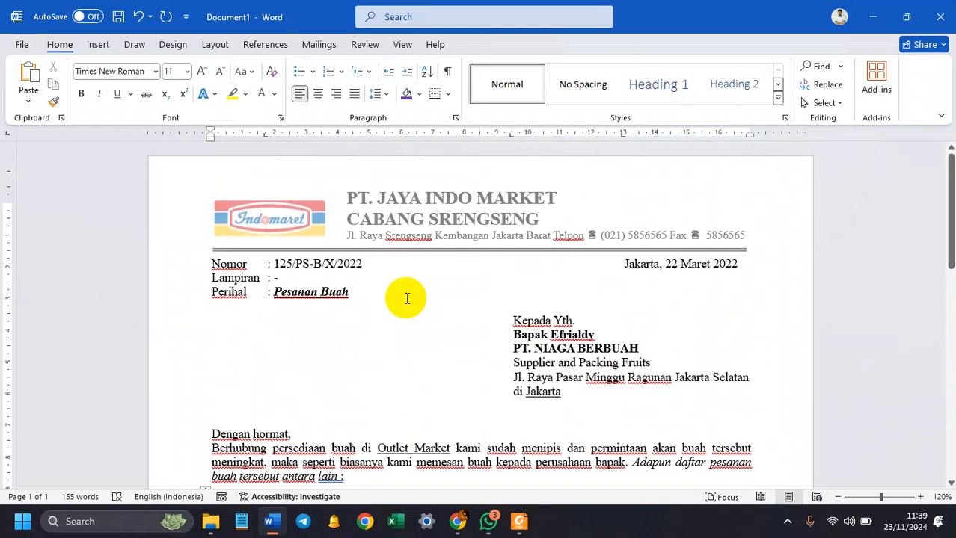
# Step: Nudge the Indomaret logo in the letterhead slightly up and right
pyautogui.doubleClick(307, 219)
pyautogui.click(305, 217)
pyautogui.moveTo(304, 212); pyautogui.dragTo(302, 210)
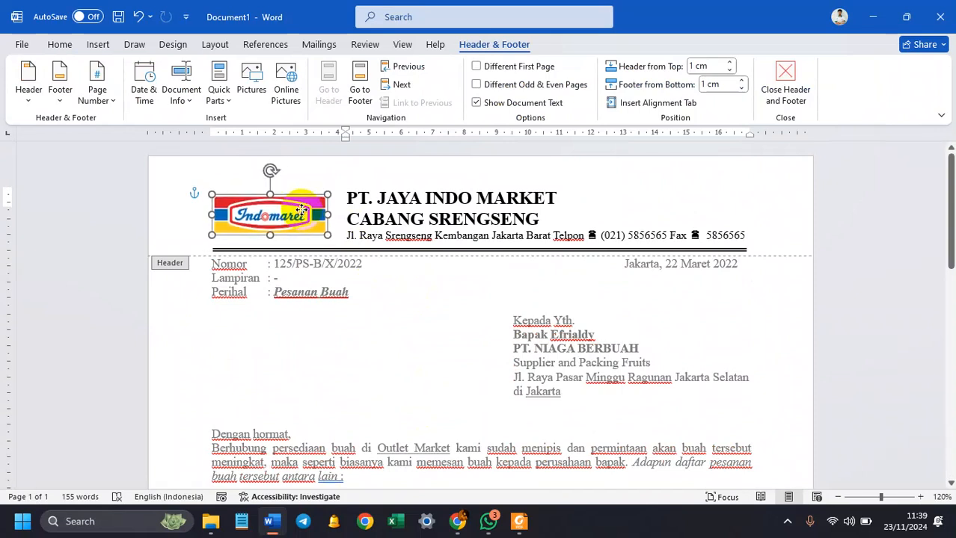
pyautogui.doubleClick(425, 323)
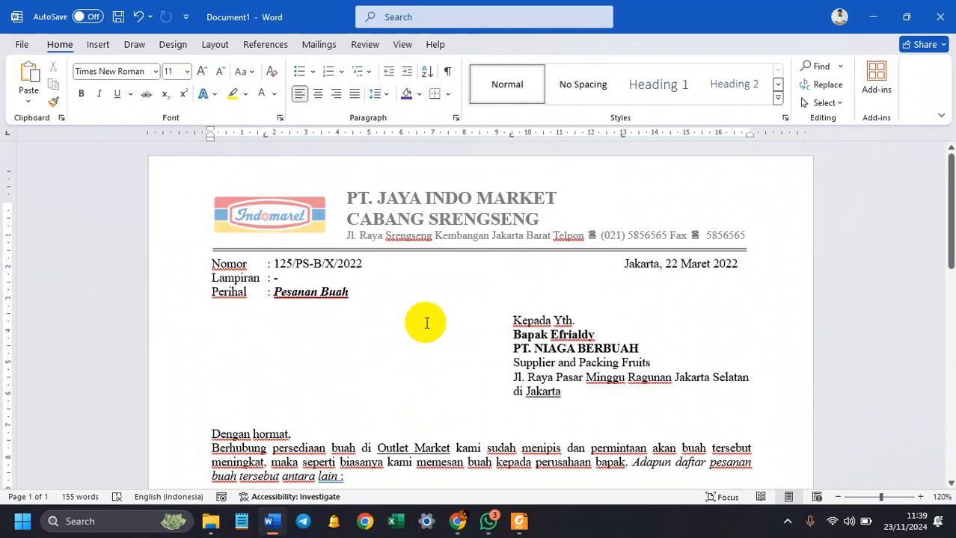
pyautogui.scroll(-12, 426, 324)
pyautogui.scroll(3, 416, 336)
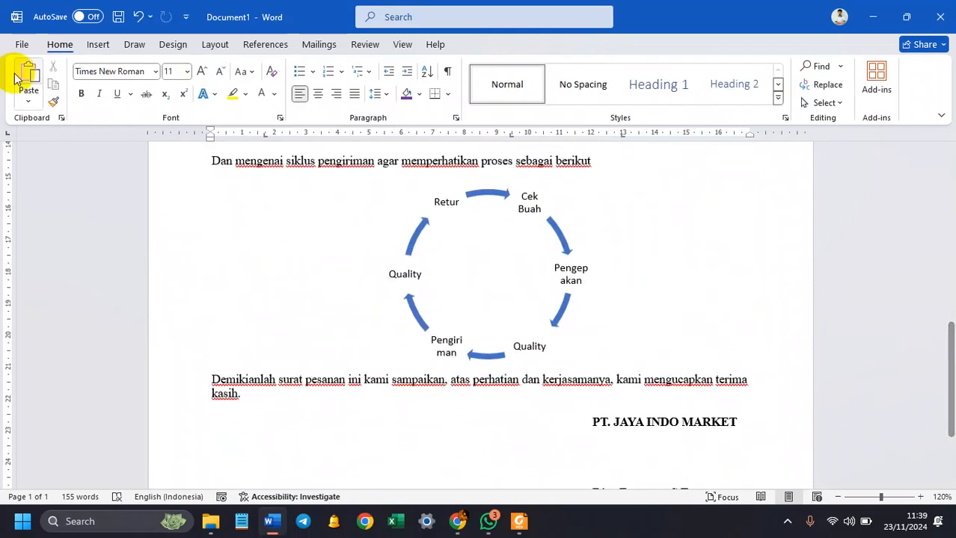
# Step: Start Save As and browse to the Documents folder
pyautogui.click(22, 44)
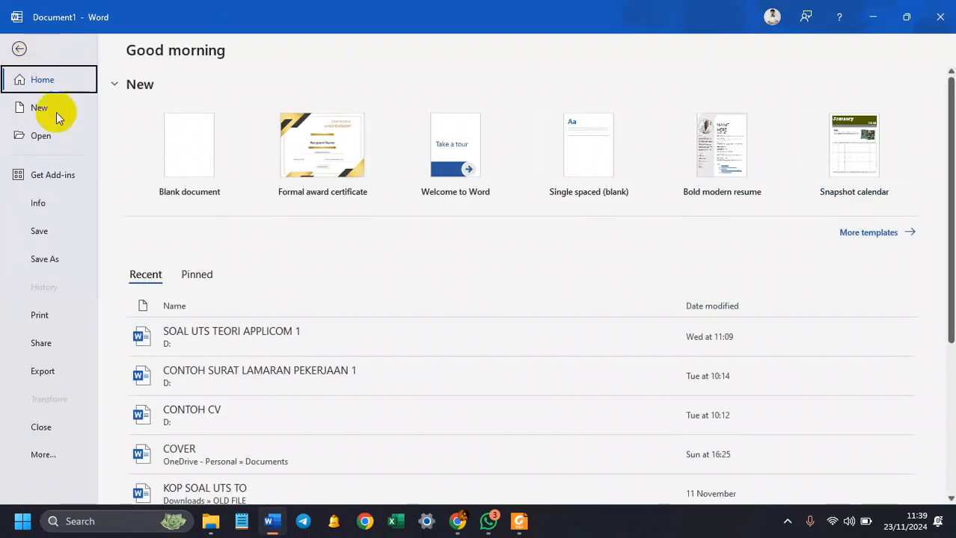
pyautogui.click(47, 232)
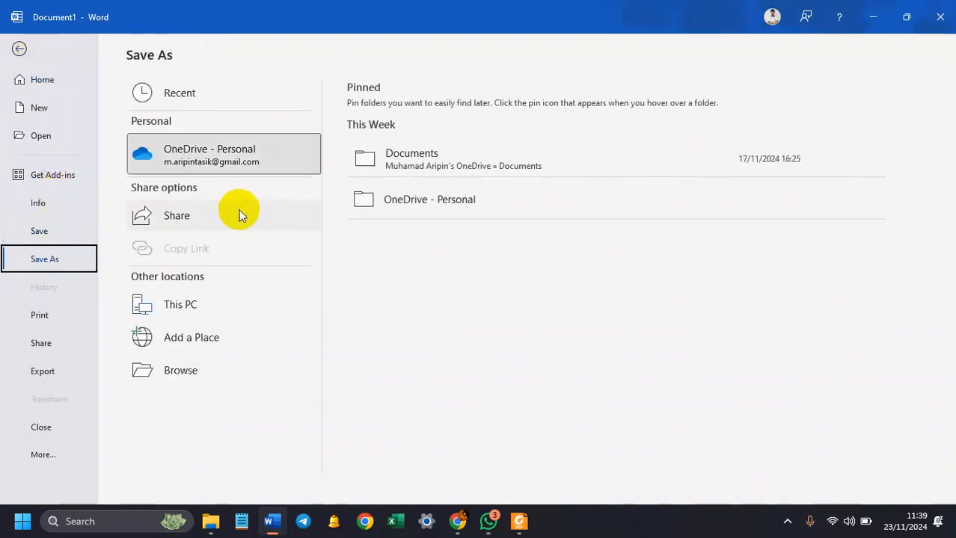
pyautogui.click(213, 364)
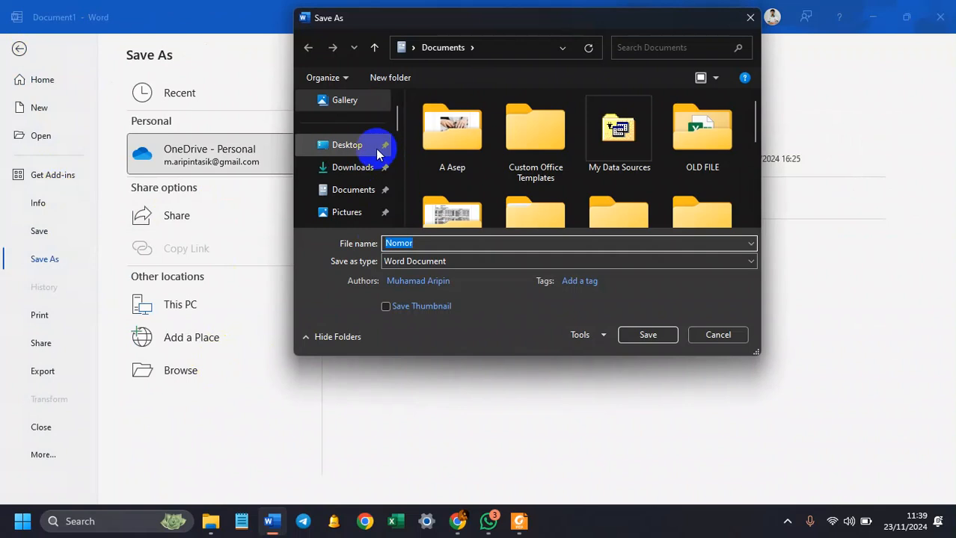
pyautogui.click(356, 197)
# Step: Create a new folder named UJIKOM-<candidate's name>-LP3I TASIKMALAYA in Documents
pyautogui.click(468, 241)
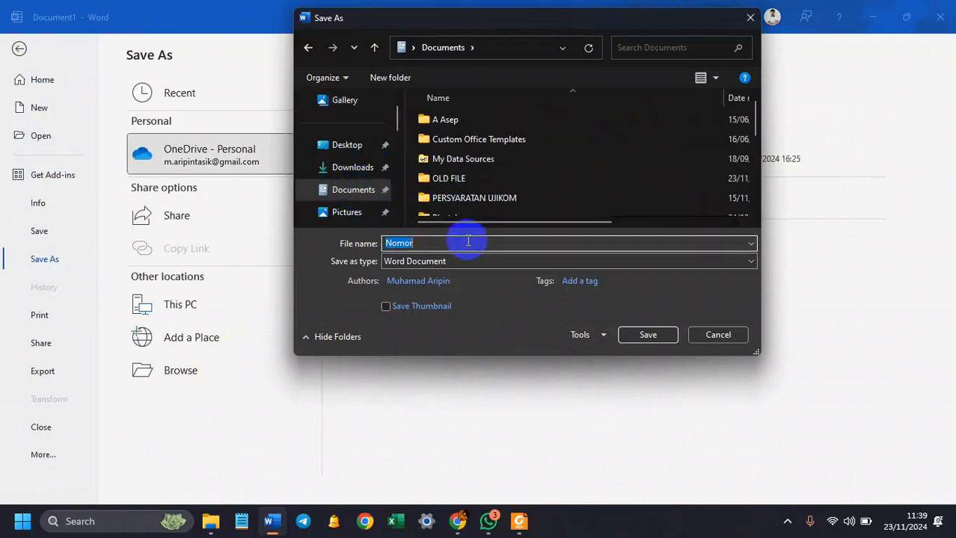
pyautogui.click(395, 80)
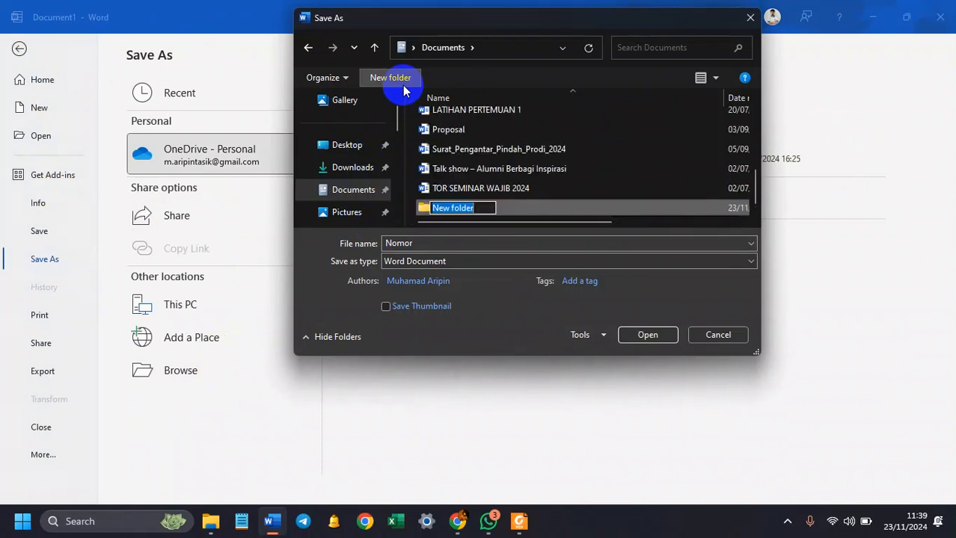
pyautogui.write('UJIKOM-')
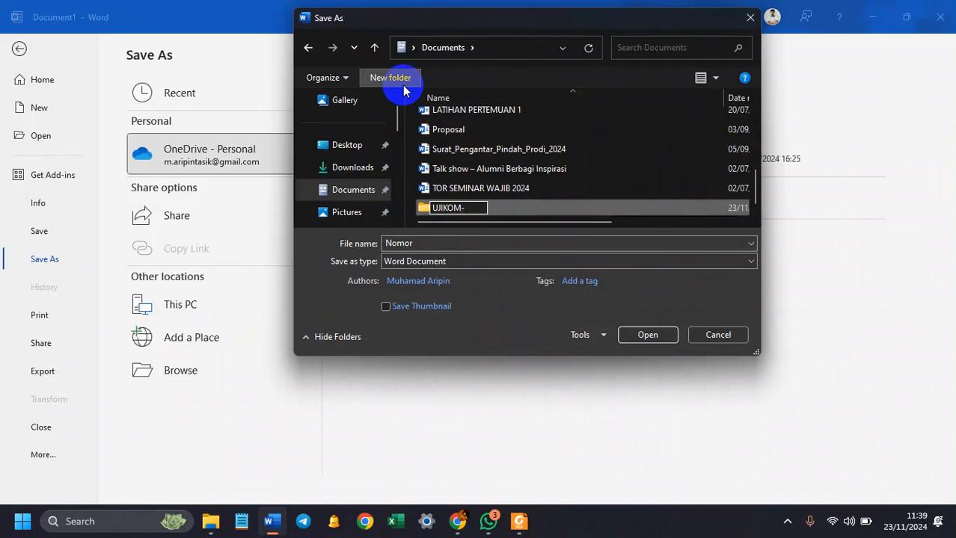
pyautogui.write('MUHAMAD ARIPIN-LP3')
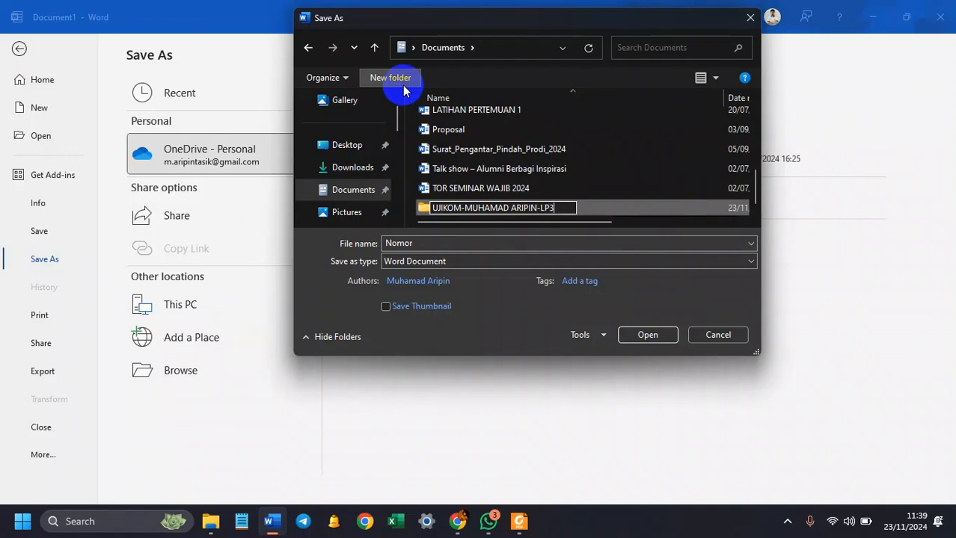
pyautogui.write('I TASIKMALAYA')
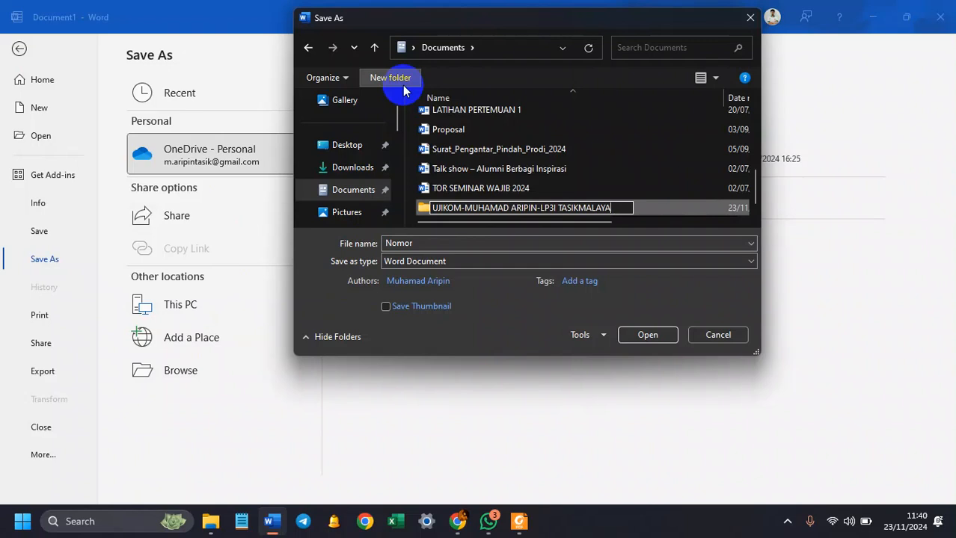
pyautogui.press('Return')
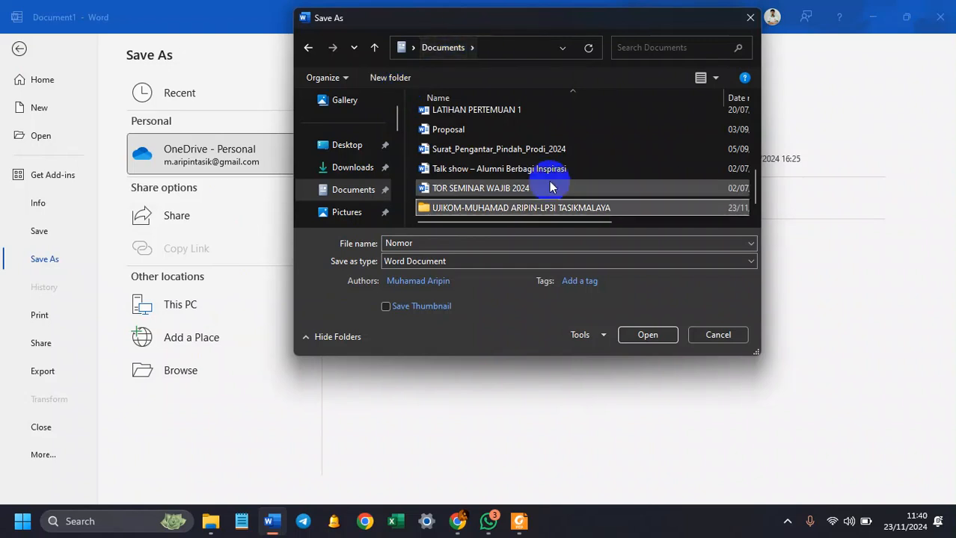
# Step: Save the letter in the new UJIKOM folder as UJIKOM-WORD with the candidate's name and LP3I TASIK
pyautogui.doubleClick(546, 209)
pyautogui.doubleClick(463, 243)
pyautogui.write('UJIKOM-WORD-MUHAMAD ARIPIN-LP3I')
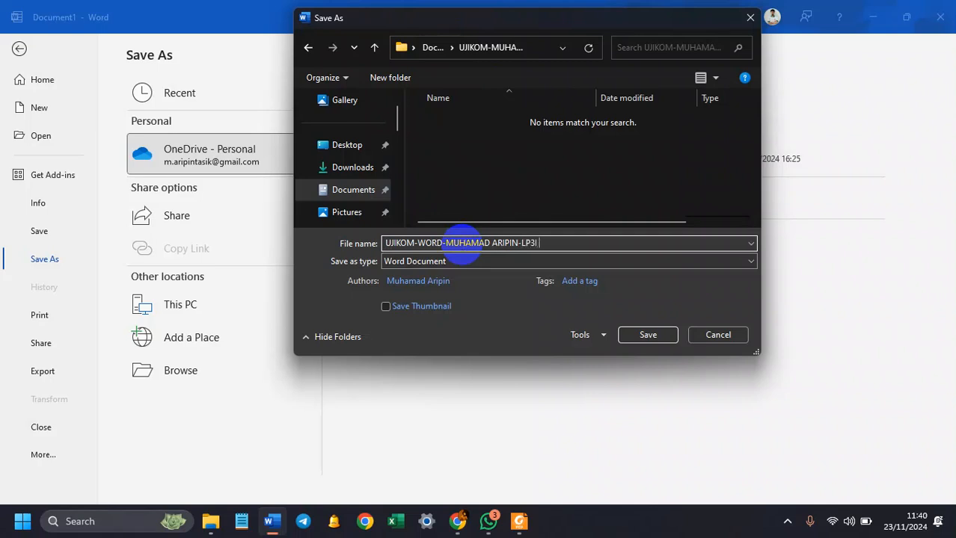
pyautogui.click(641, 337)
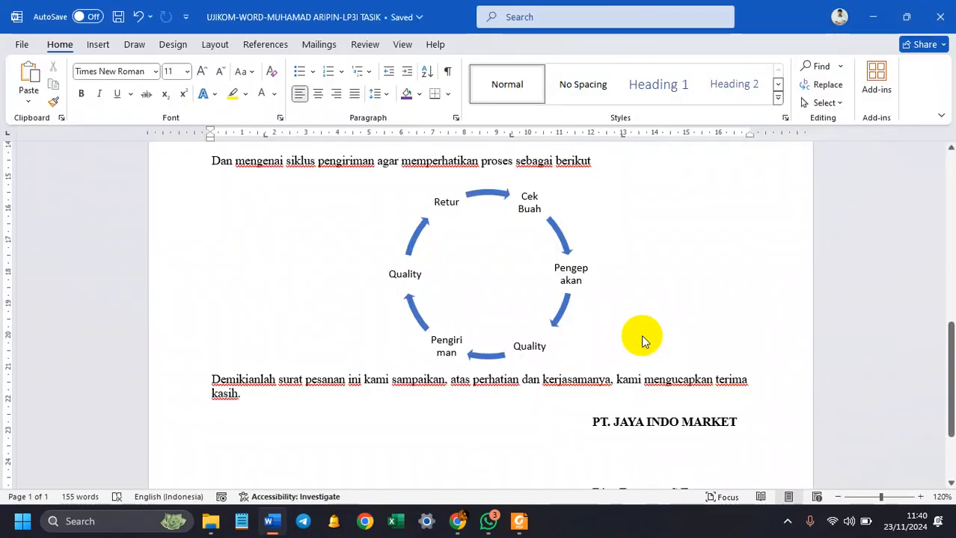
pyautogui.scroll(-3, 572, 335)
pyautogui.scroll(10, 553, 347)
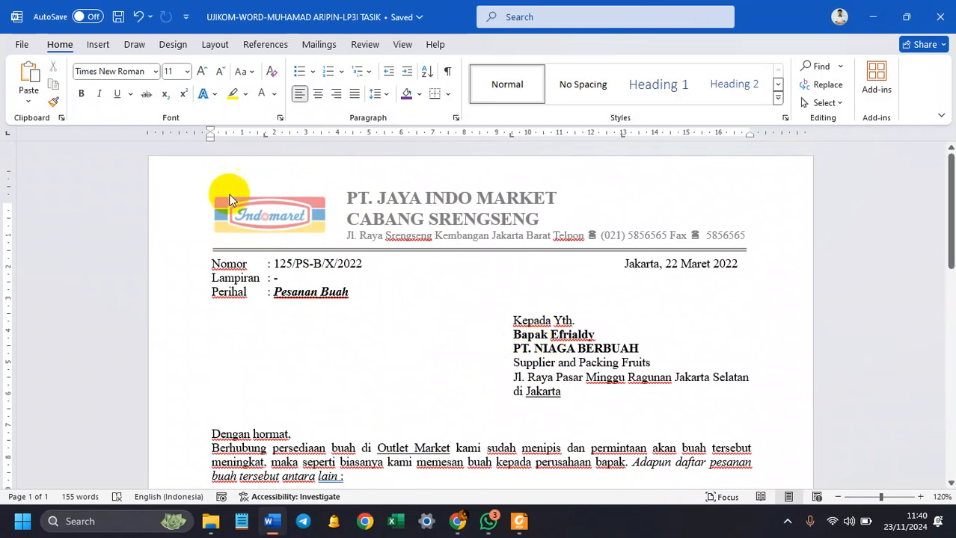
pyautogui.click(21, 44)
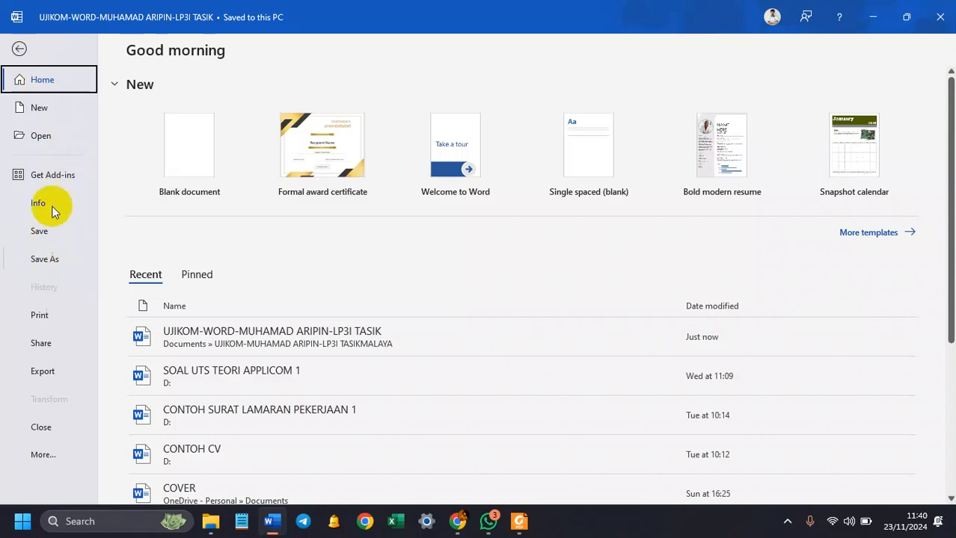
# Step: Print the letter with Microsoft Print to PDF to Documents\UJIKOM as PRINT UJIKOM-WORD plus the candidate's name
pyautogui.click(19, 47)
pyautogui.click(22, 44)
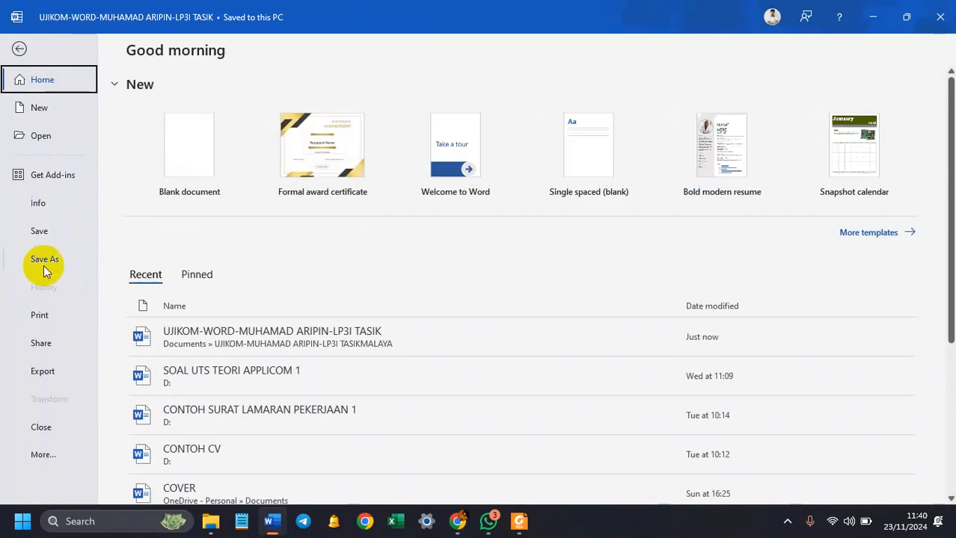
pyautogui.click(46, 315)
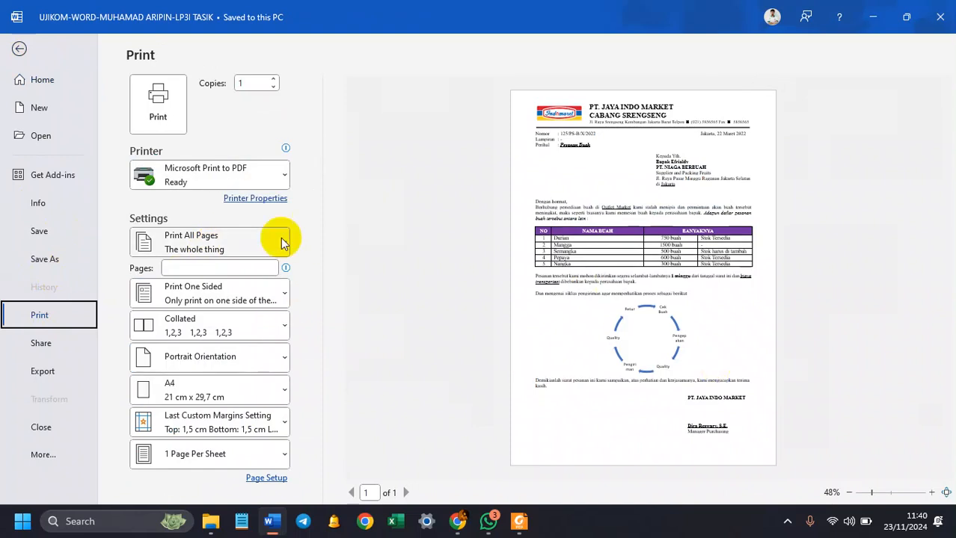
pyautogui.click(169, 96)
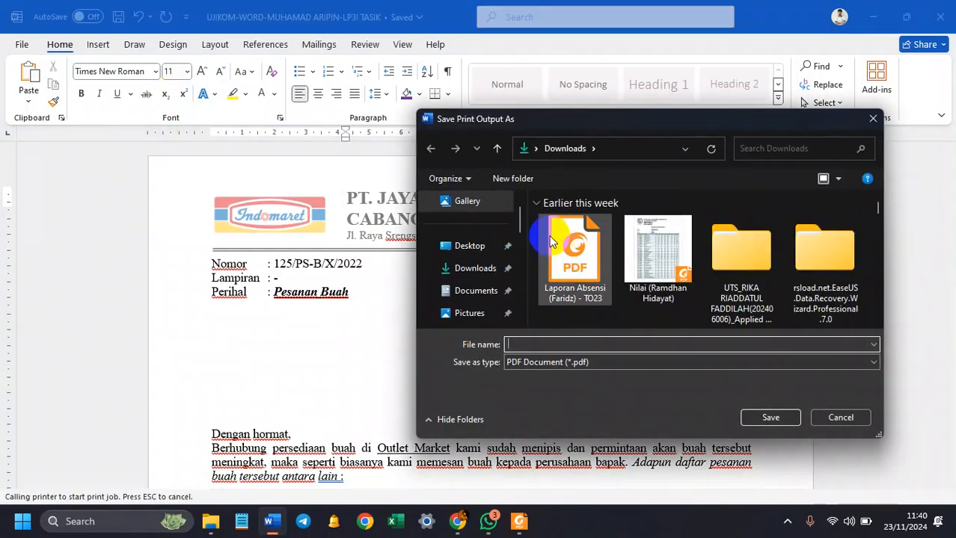
pyautogui.click(476, 291)
pyautogui.scroll(-3, 606, 269)
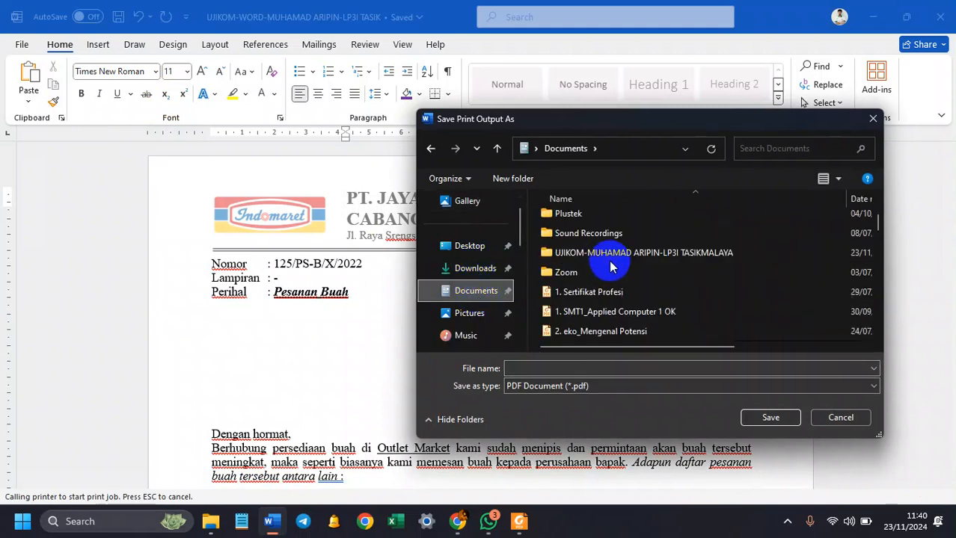
pyautogui.scroll(1, 612, 251)
pyautogui.click(611, 247)
pyautogui.doubleClick(611, 246)
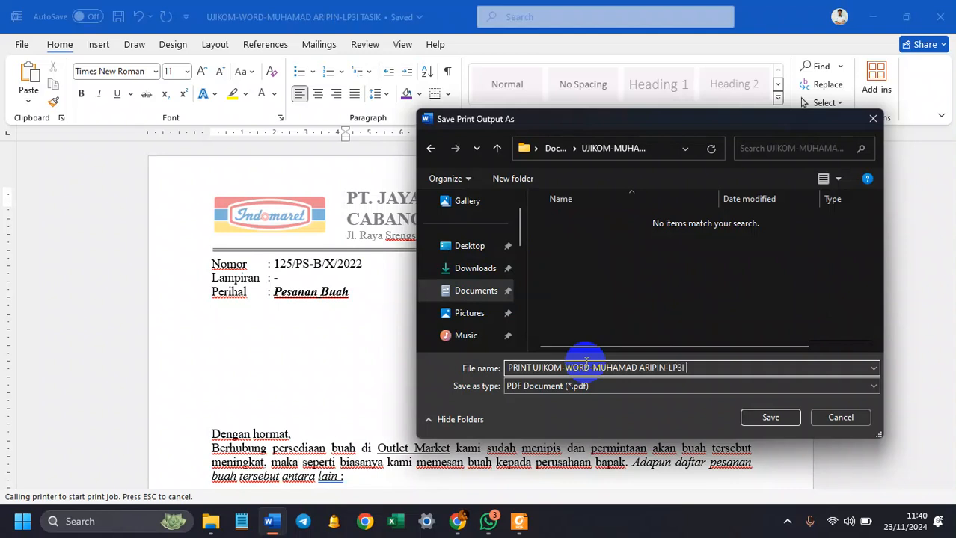
pyautogui.click(781, 417)
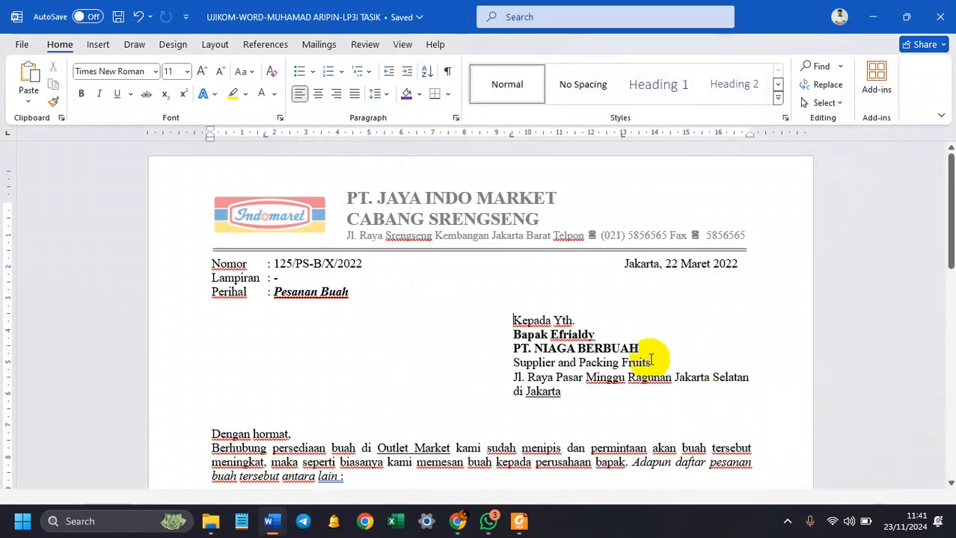
# Step: Check that Documents\UJIKOM in File Explorer holds the Word file and the PDF, then return to Foxit
pyautogui.click(210, 523)
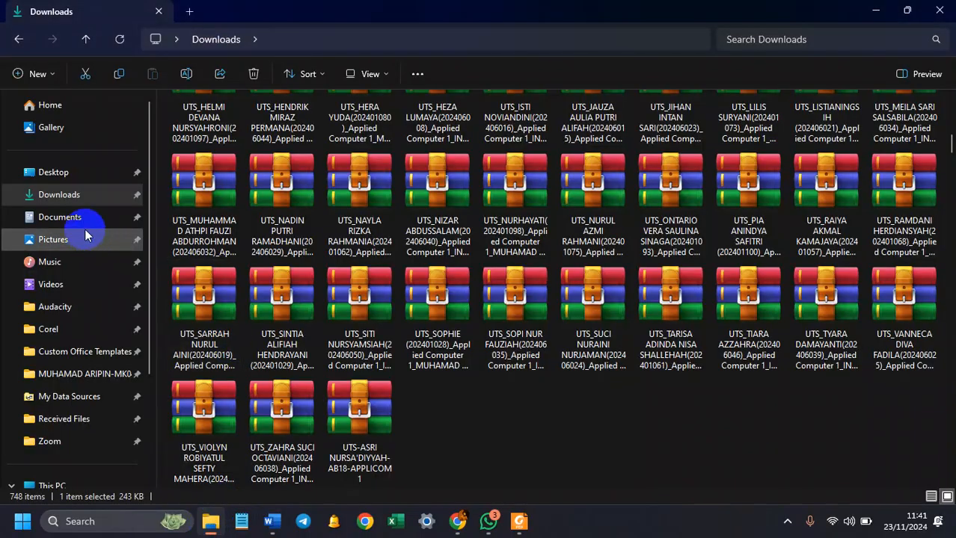
pyautogui.click(75, 217)
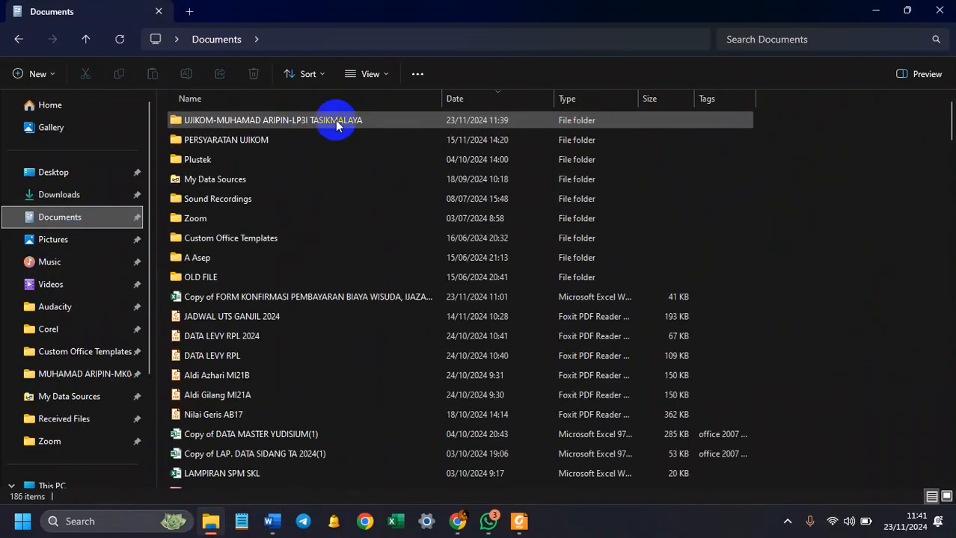
pyautogui.doubleClick(335, 119)
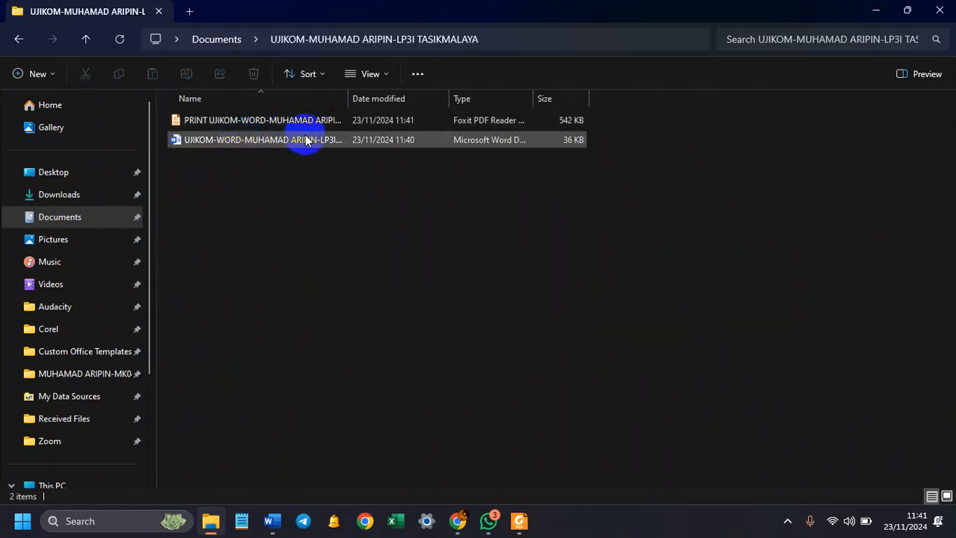
pyautogui.click(524, 523)
# Step: Open the exported PRINT UJIKOM-WORD PDF from the UJIKOM folder in Foxit PDF Reader
pyautogui.scroll(5, 504, 243)
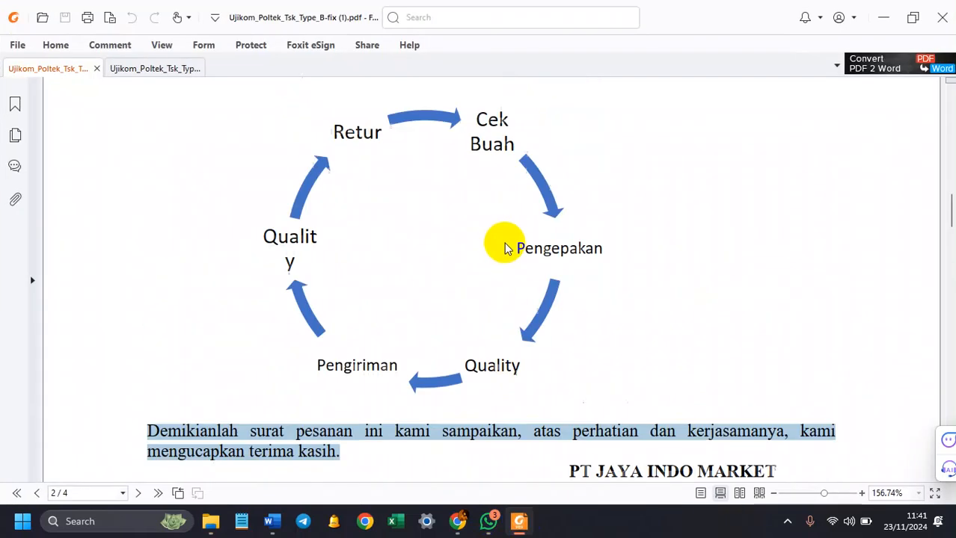
pyautogui.click(210, 521)
pyautogui.click(291, 119)
pyautogui.doubleClick(291, 120)
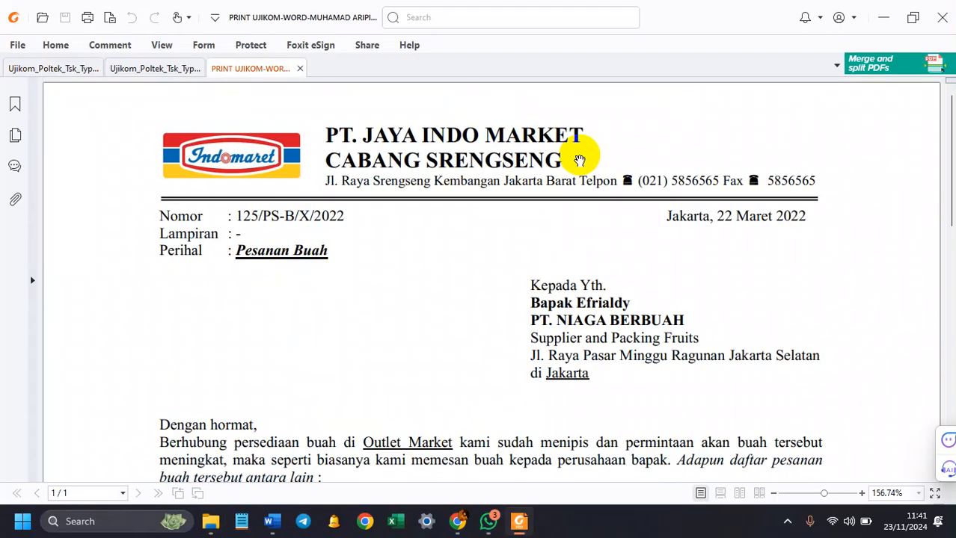
# Step: Scroll through the PDF from the letterhead past the fruit table to the signature
pyautogui.scroll(-6, 576, 258)
pyautogui.scroll(-5, 576, 265)
pyautogui.scroll(7, 572, 262)
pyautogui.scroll(6, 571, 267)
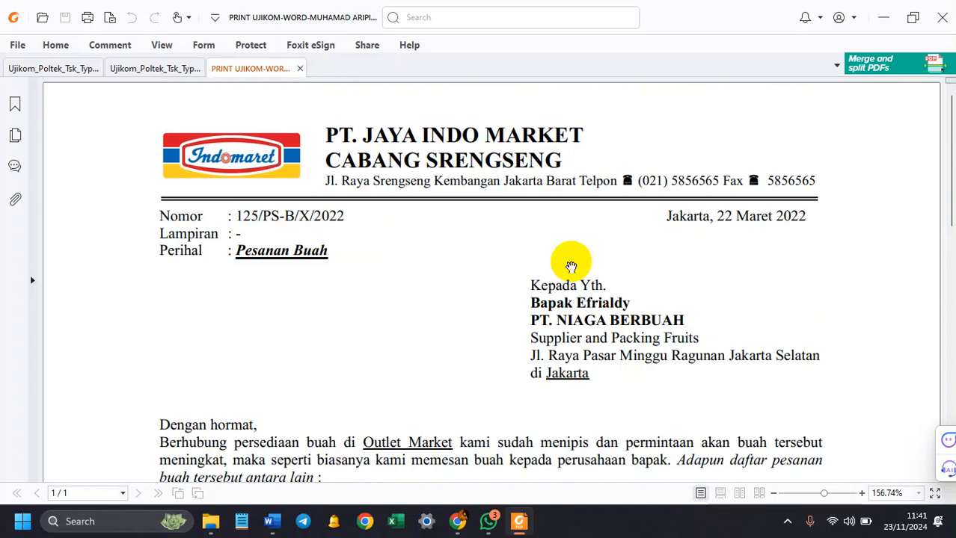
pyautogui.scroll(-1, 571, 267)
pyautogui.scroll(1, 571, 267)
pyautogui.scroll(-2, 570, 267)
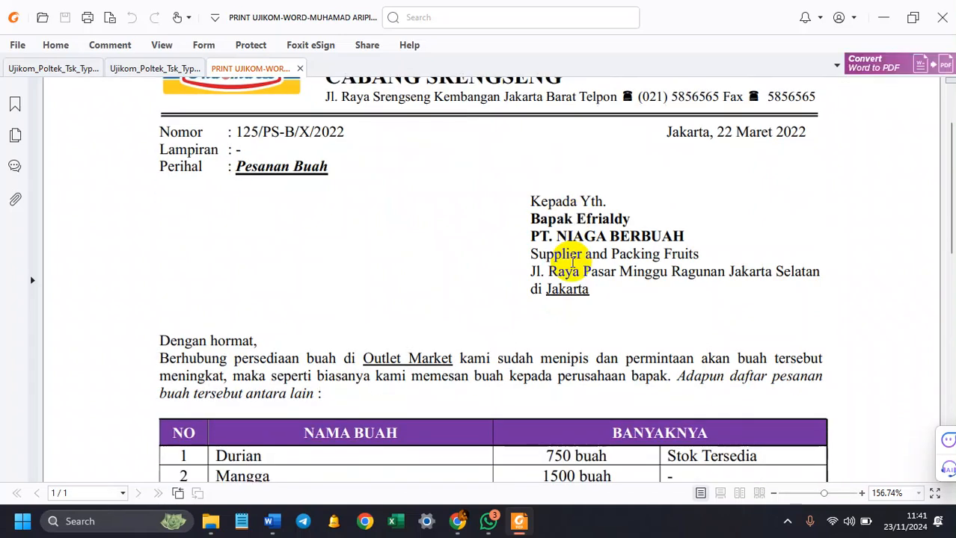
pyautogui.scroll(-4, 572, 261)
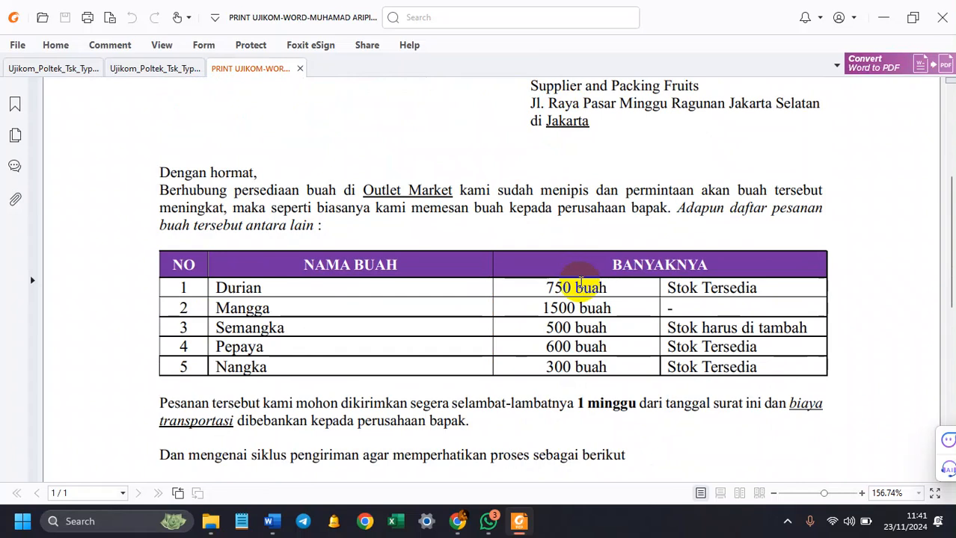
pyautogui.scroll(-8, 580, 282)
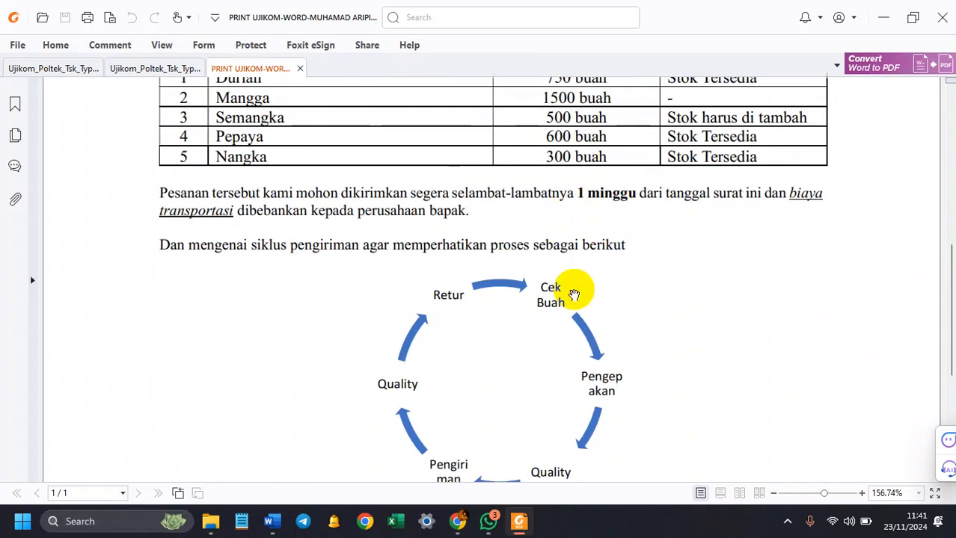
pyautogui.scroll(-3, 572, 300)
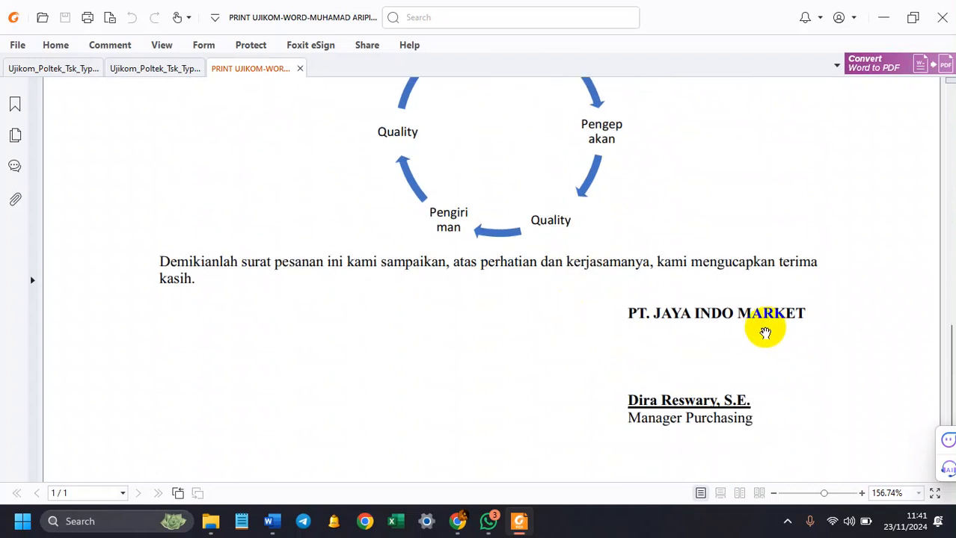
pyautogui.scroll(16, 765, 333)
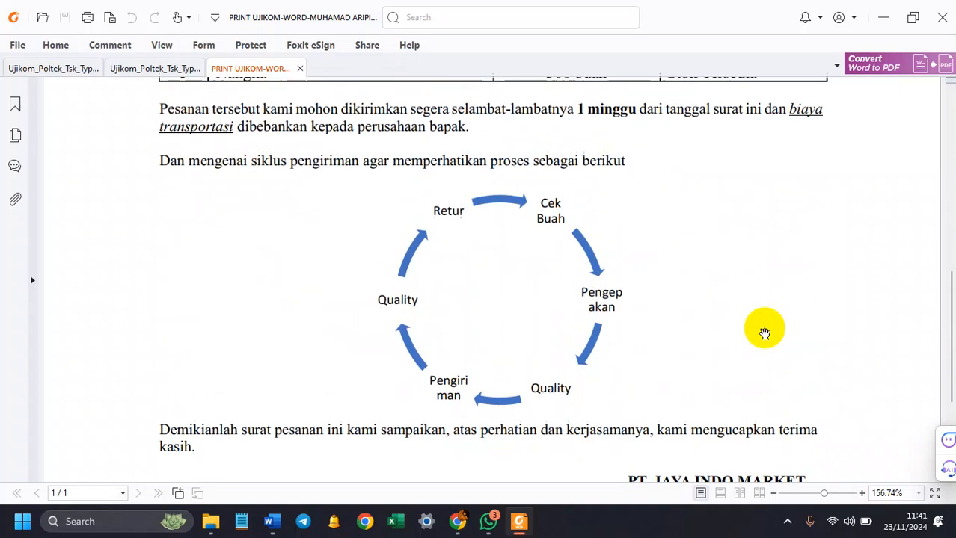
pyautogui.scroll(3, 764, 334)
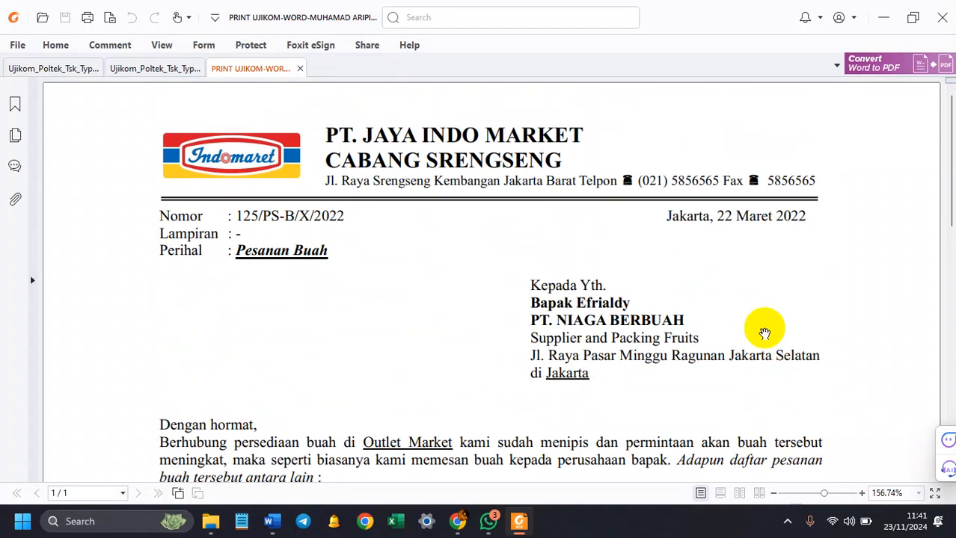